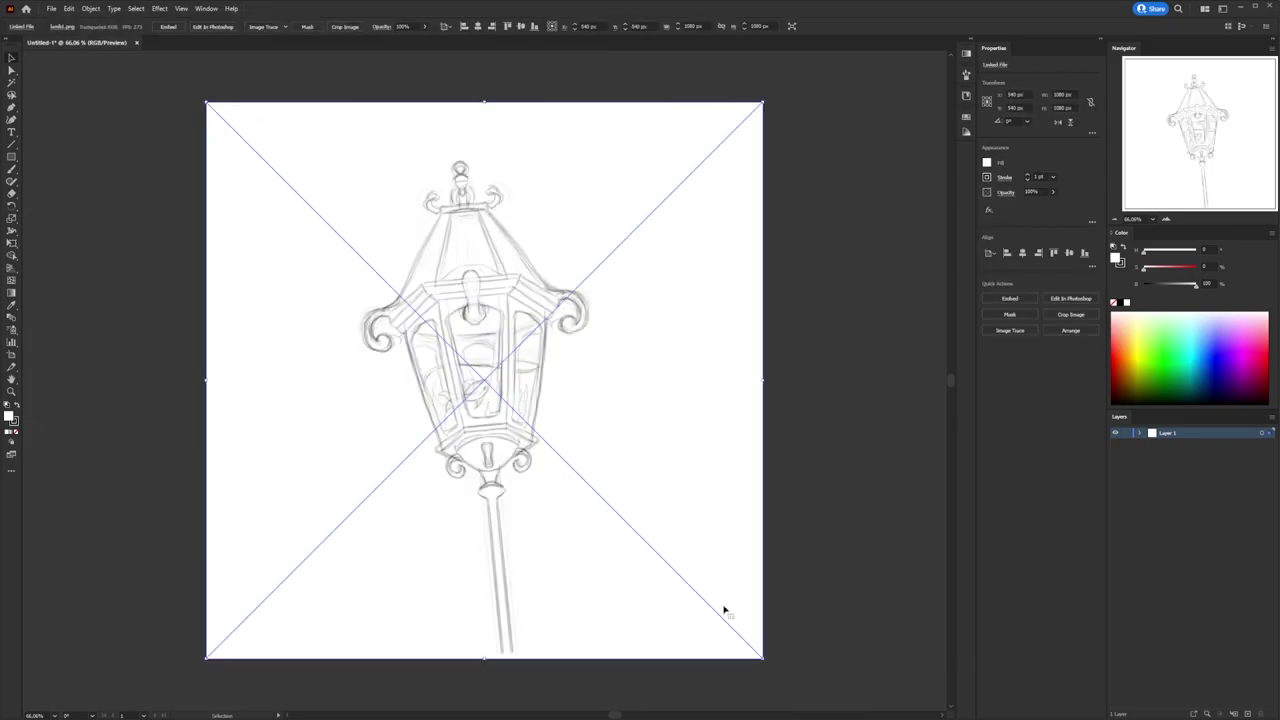
Enlarge the placed lantern sketch and create a new calligraphic brush.
left_click_drag(726, 608, 820, 113)
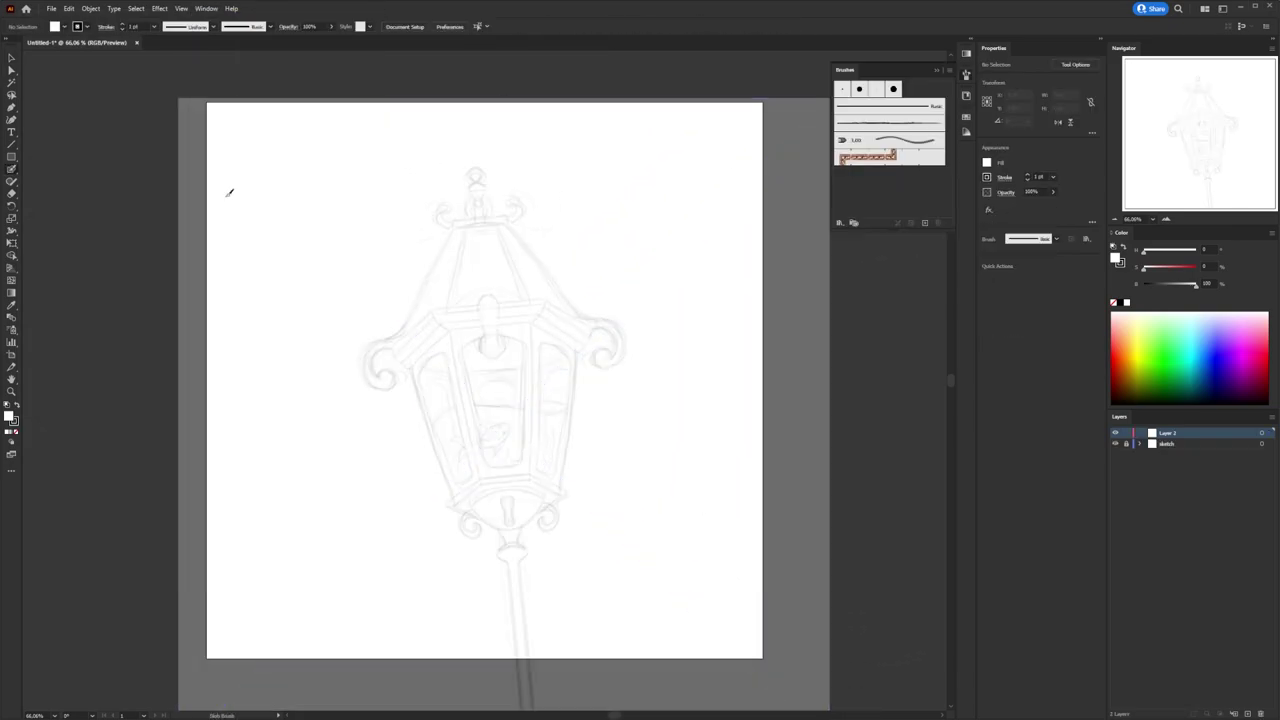
left_click(924, 222)
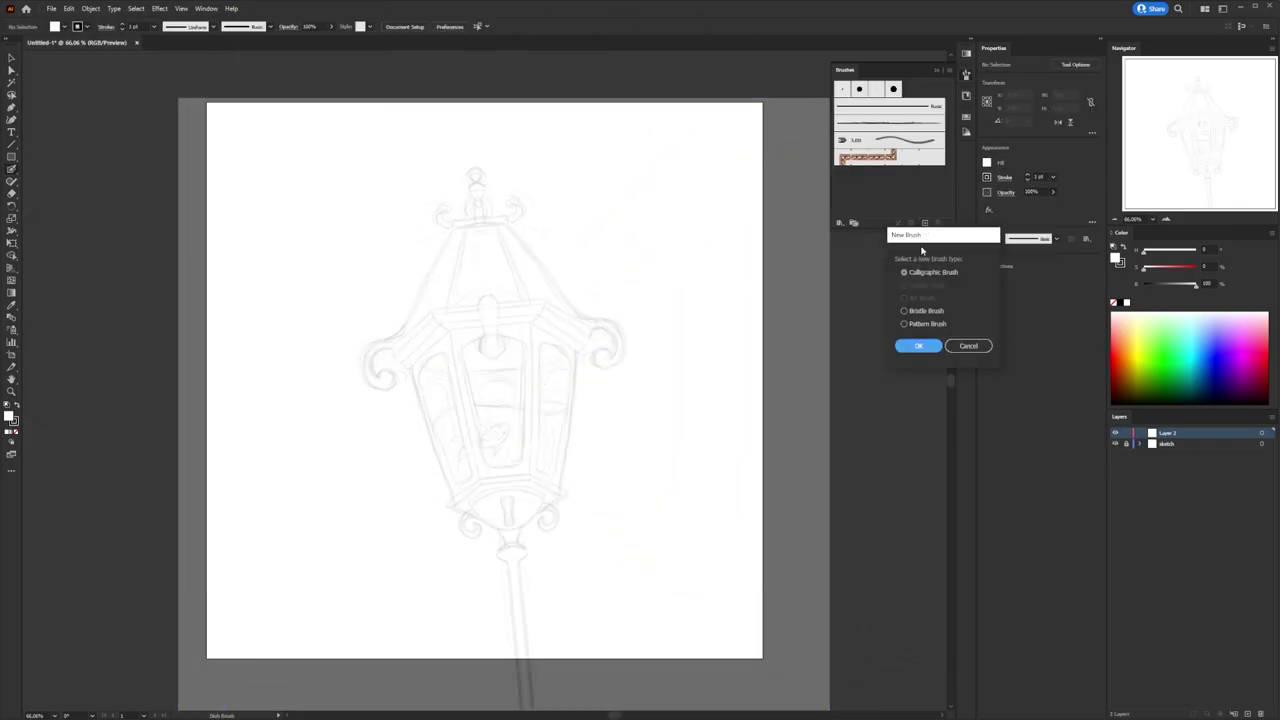
left_click(917, 346)
left_click(935, 340)
left_click(975, 395)
left_click(991, 363)
Set the stroke to black and the fill to none, removing a stray test stroke.
left_click(938, 76)
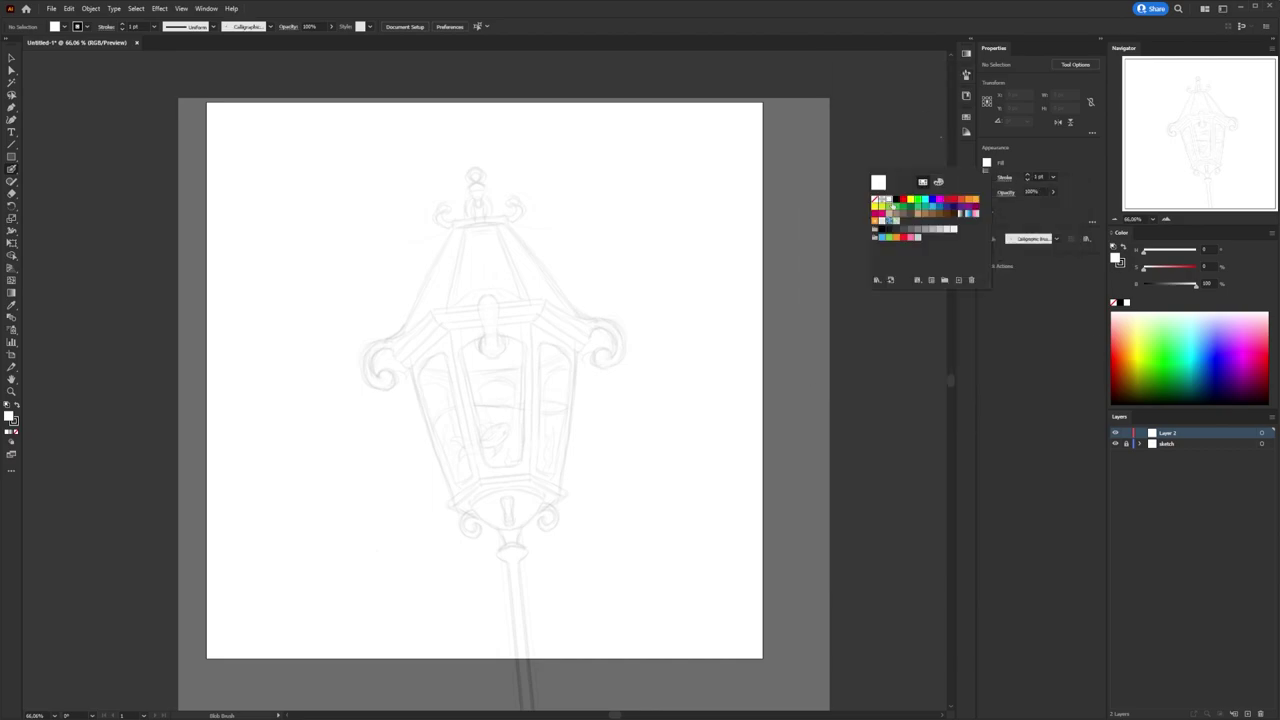
left_click_drag(700, 295, 730, 285)
key("ctrl+z")
left_click(651, 508)
left_click(577, 330)
With the paintbrush, ink the eye-shaped base bowl and the rounded knob below it.
scroll(577, 330, "up", 2)
key("b")
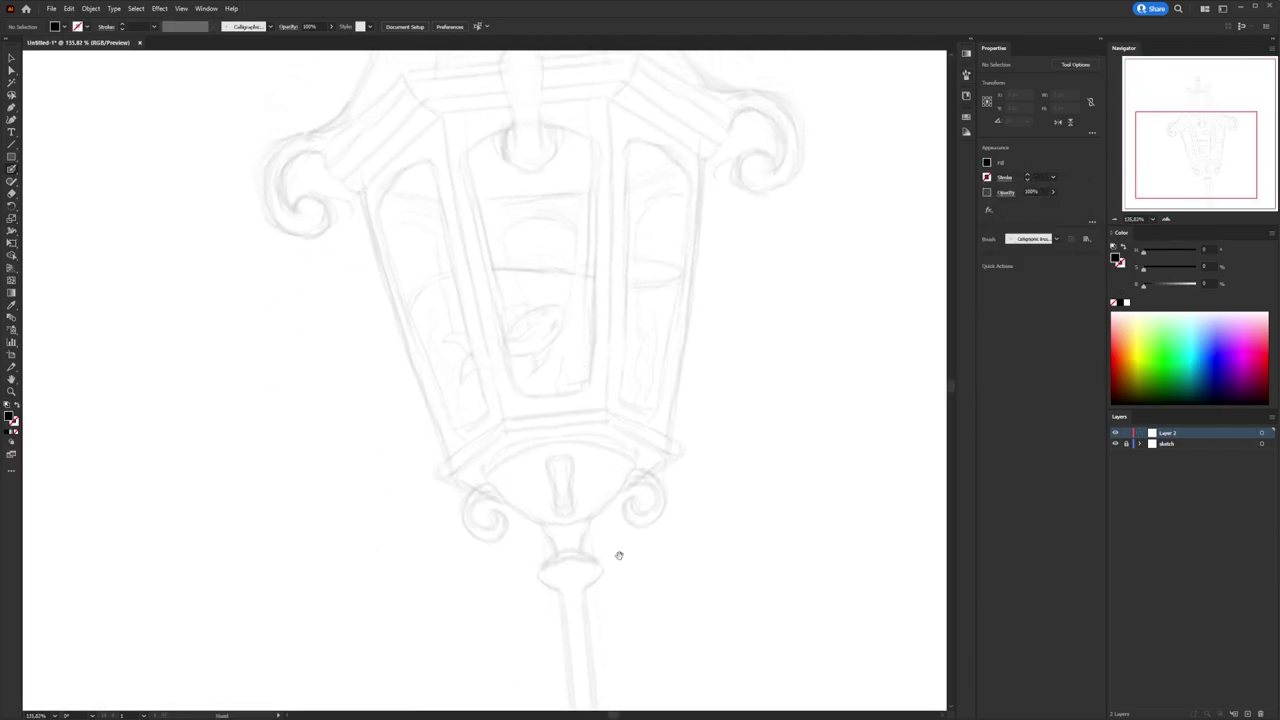
left_click_drag(620, 428, 468, 445)
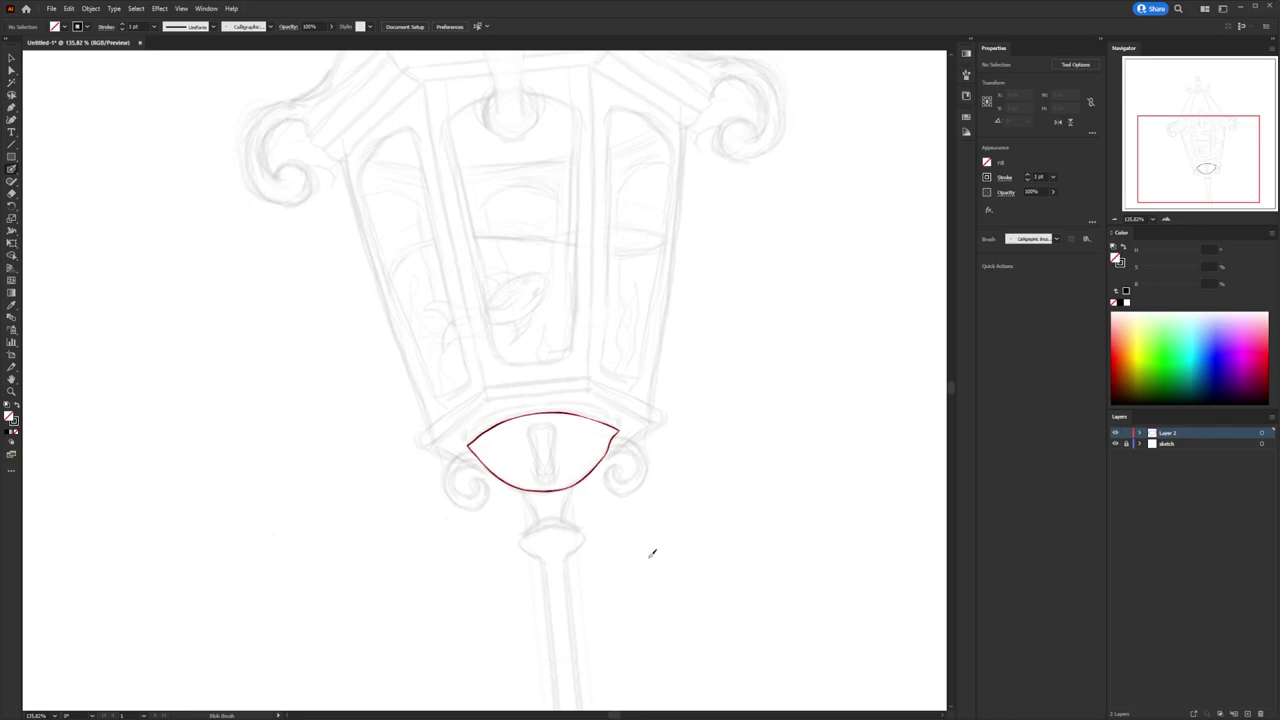
left_click_drag(537, 490, 468, 445)
scroll(620, 445, "up", 3)
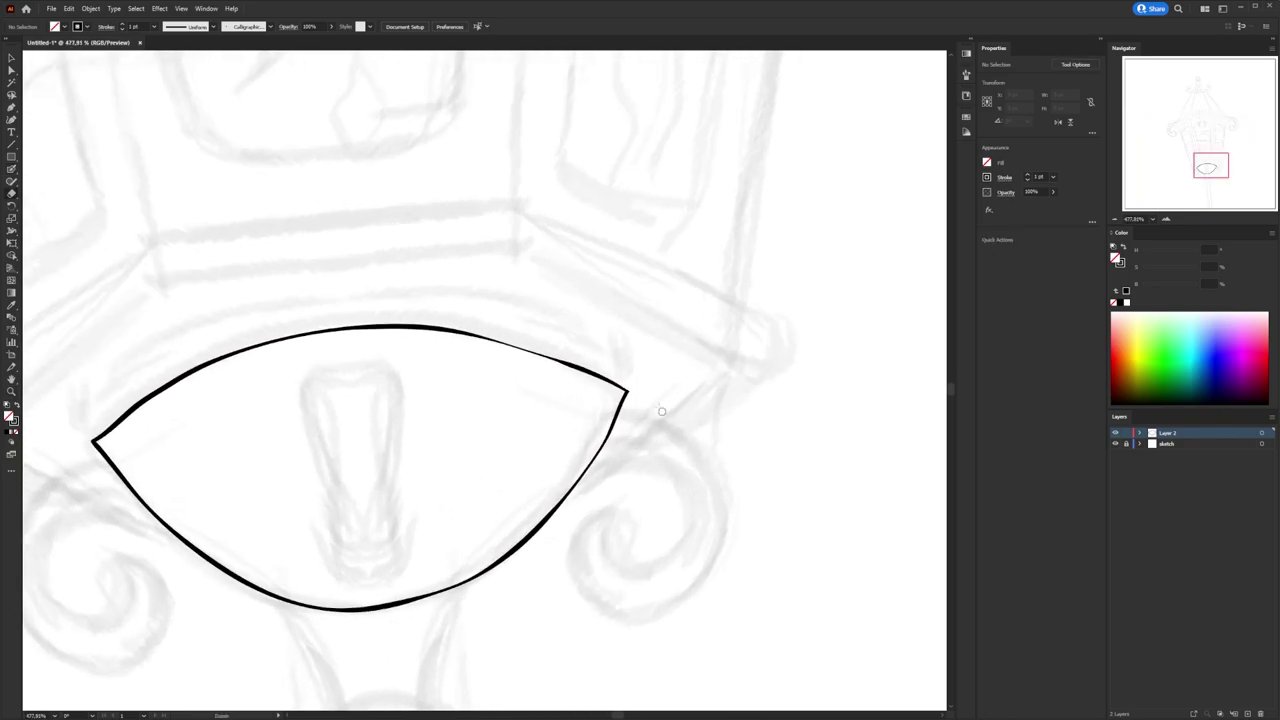
scroll(620, 445, "down", 1)
left_click_drag(668, 378, 653, 462)
Ink both sides of the lantern neck and the keyhole line inside the bowl.
left_click_drag(543, 522, 613, 625)
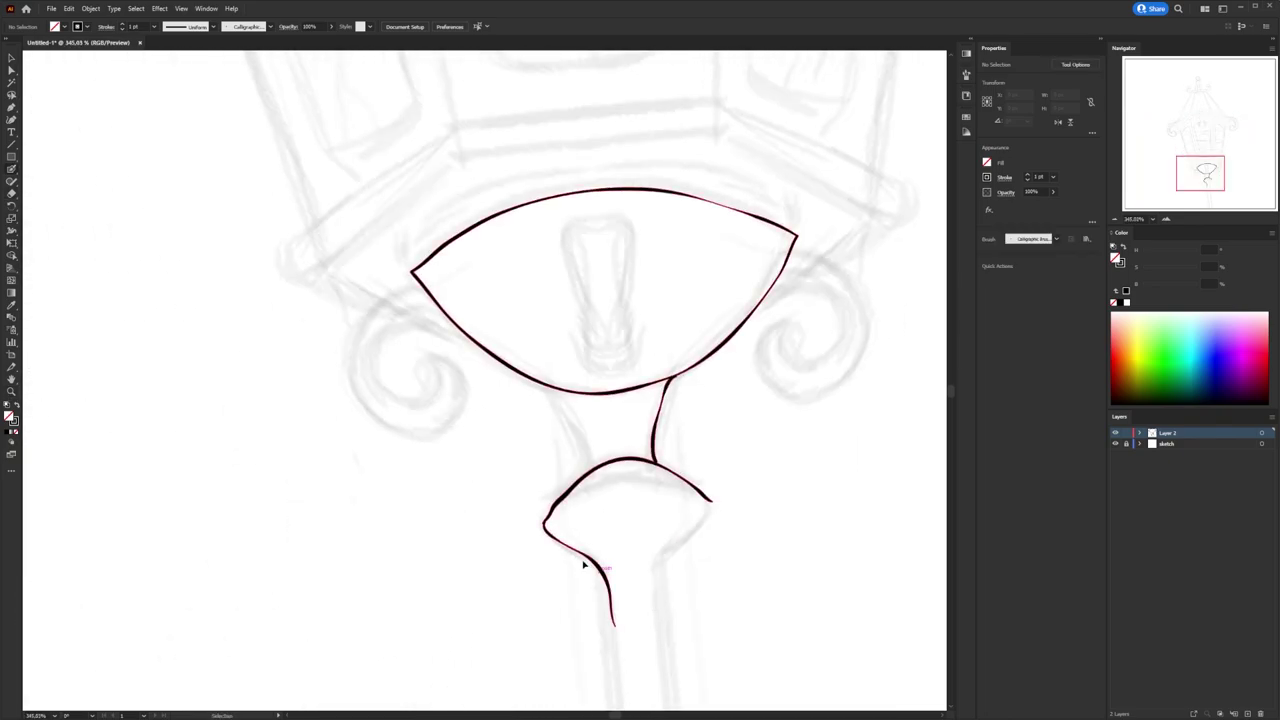
left_click_drag(712, 500, 662, 620)
scroll(672, 390, "up", 2)
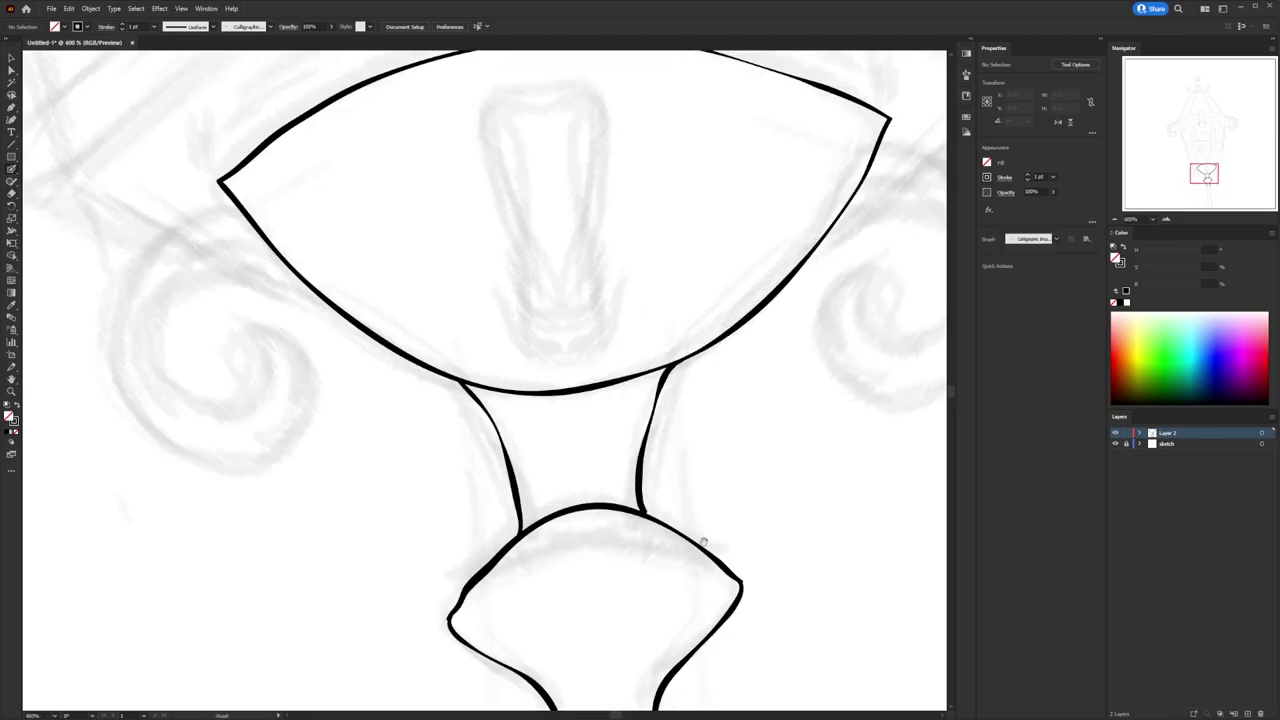
scroll(703, 541, "down", 1)
scroll(689, 320, "down", 2)
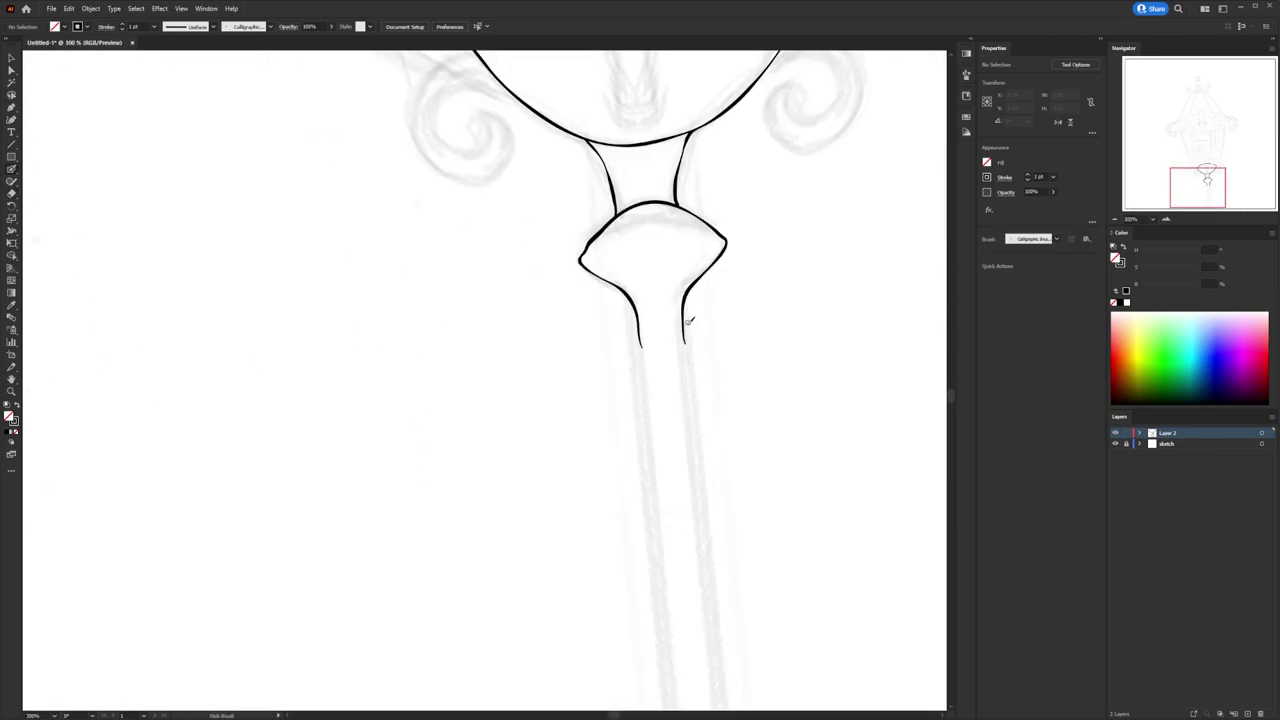
scroll(644, 325, "up", 3)
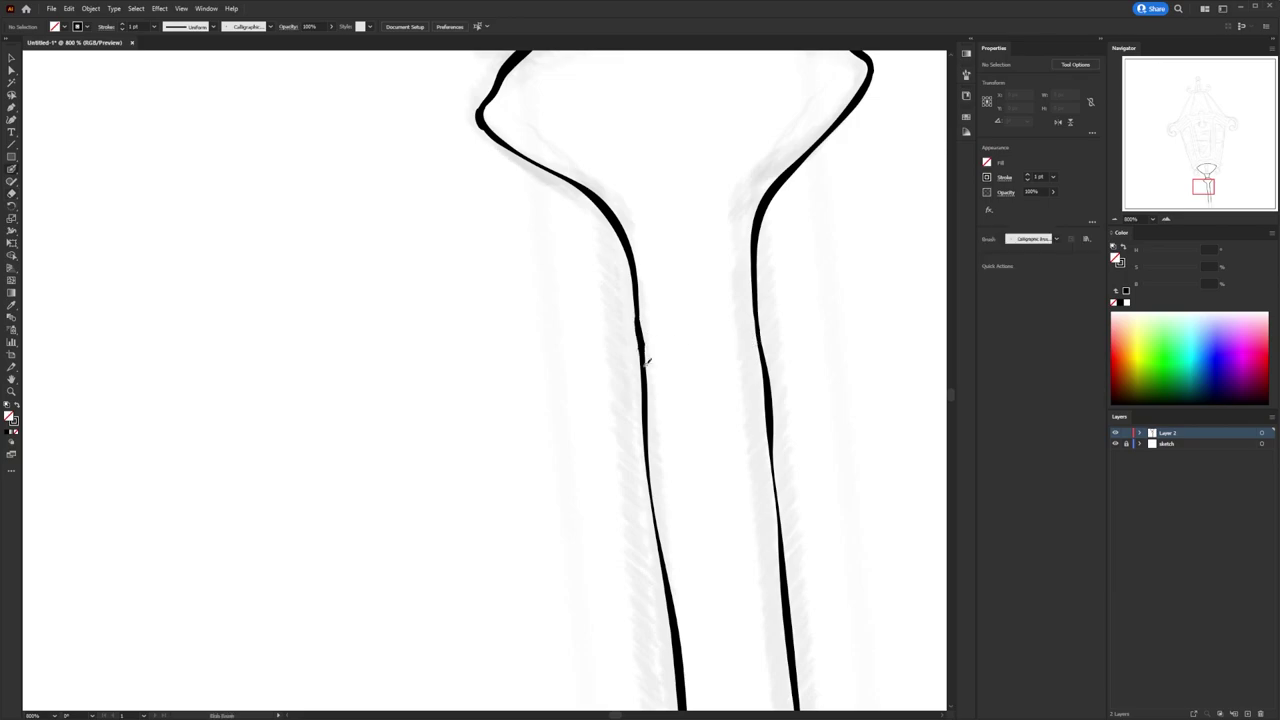
scroll(647, 362, "down", 3)
scroll(540, 400, "up", 3)
left_click_drag(530, 347, 547, 437)
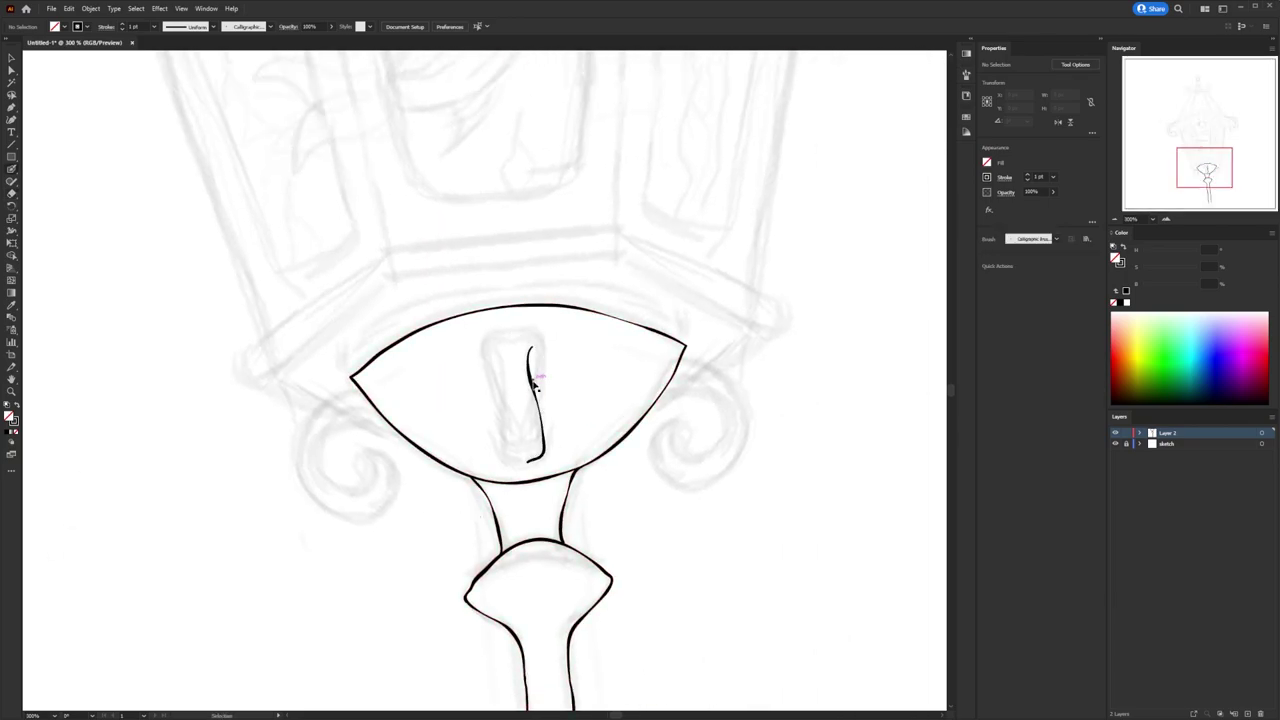
Ink the spiral scrolls on the bowl's right and left sides.
scroll(515, 456, "up", 2)
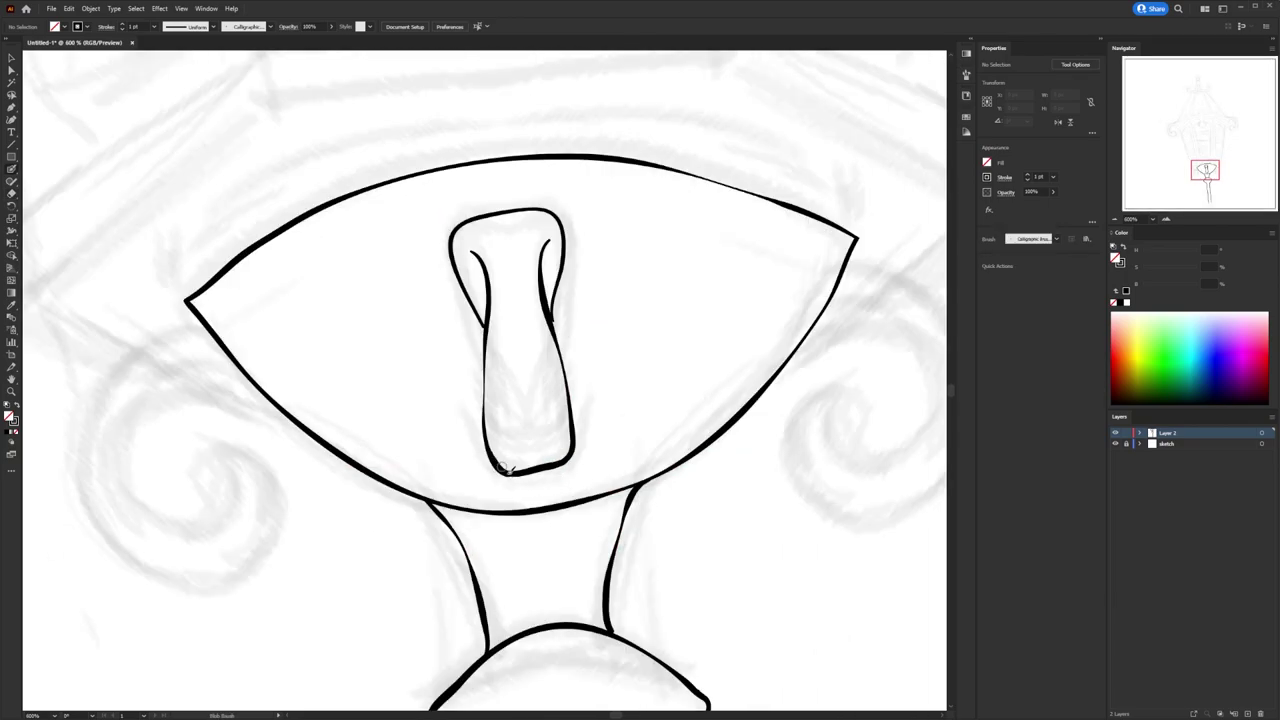
scroll(537, 321, "up", 1)
scroll(537, 321, "right", 5)
mouse_move(517, 480)
left_mouse_down()
mouse_move(642, 588)
mouse_move(515, 270)
left_mouse_up()
left_click_drag(625, 377, 495, 508)
left_click_drag(430, 405, 650, 355)
scroll(480, 380, "down", 1)
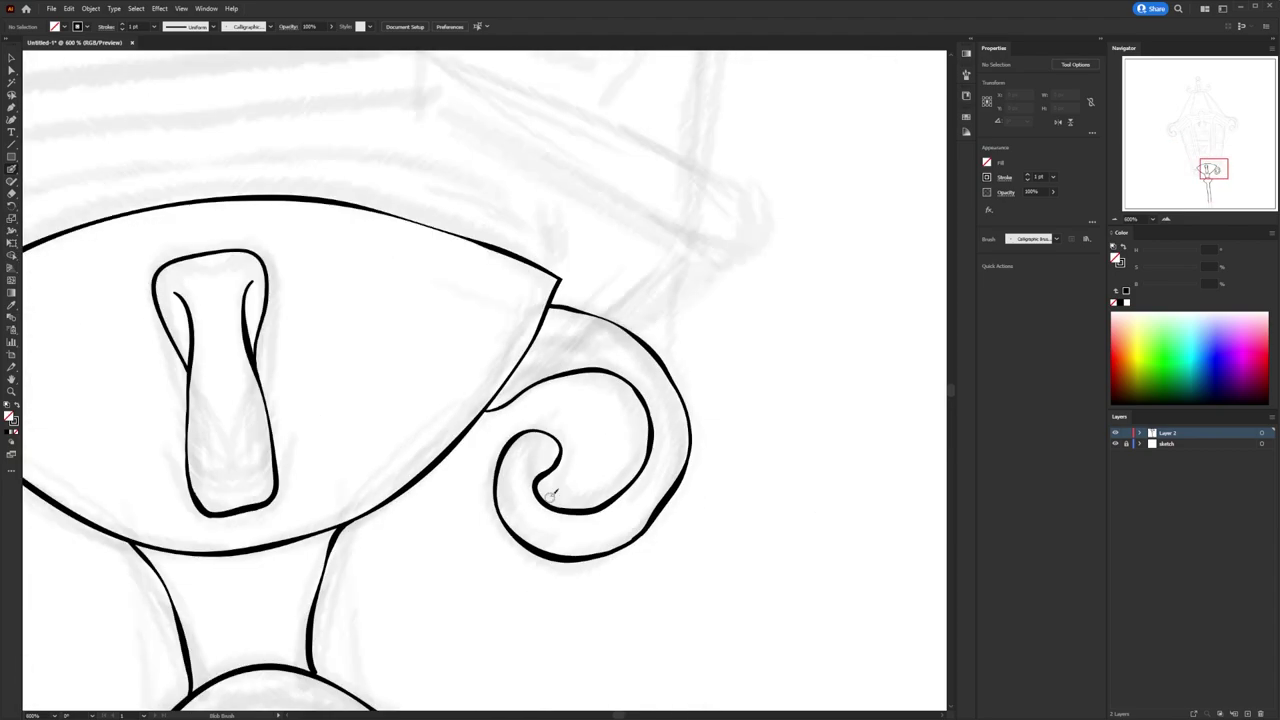
scroll(480, 380, "left", 5)
mouse_move(458, 290)
left_mouse_down()
mouse_move(433, 537)
mouse_move(463, 417)
left_mouse_up()
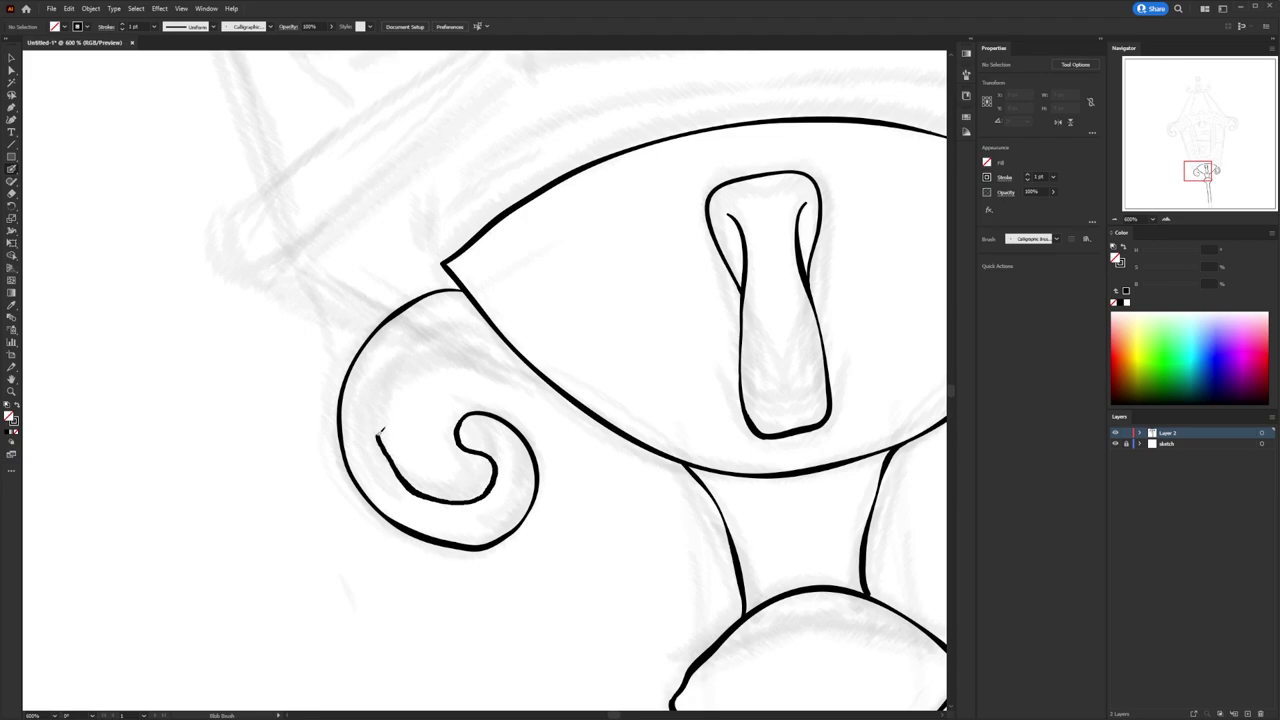
scroll(399, 370, "down", 3)
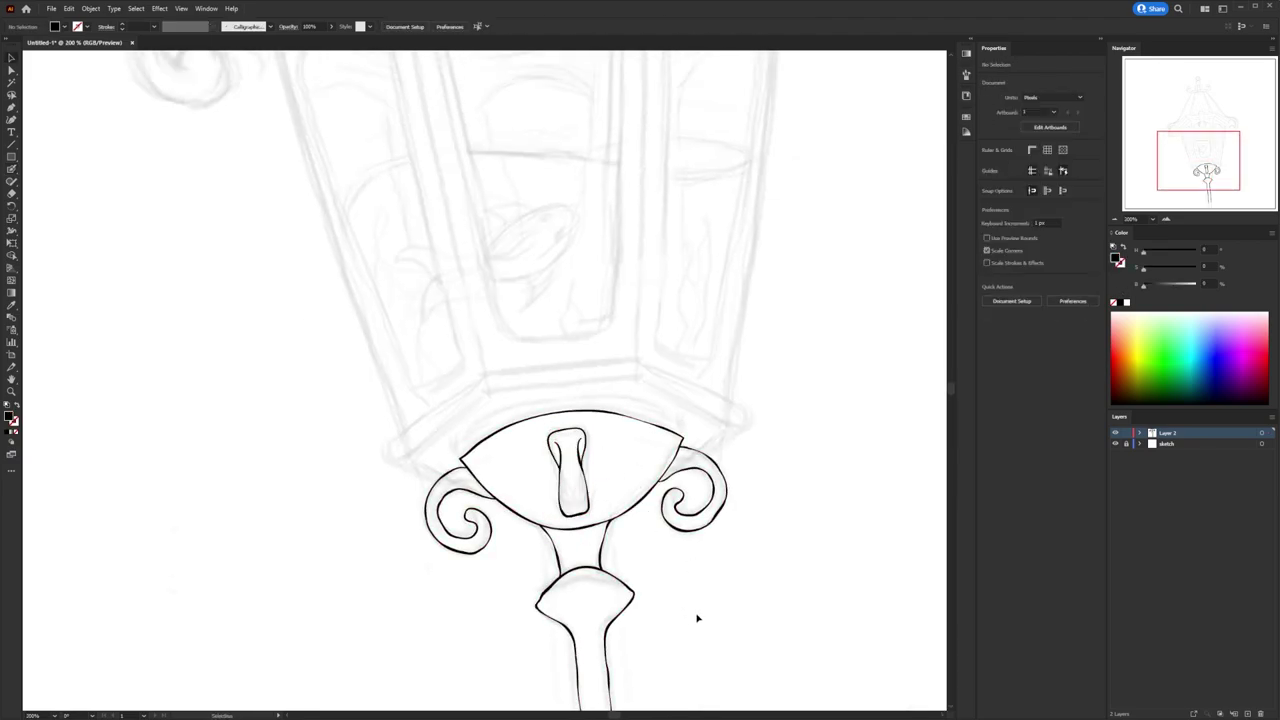
Ink the rim along the bowl's top edge in two strokes.
scroll(666, 465, "up", 2)
left_click_drag(692, 447, 433, 405)
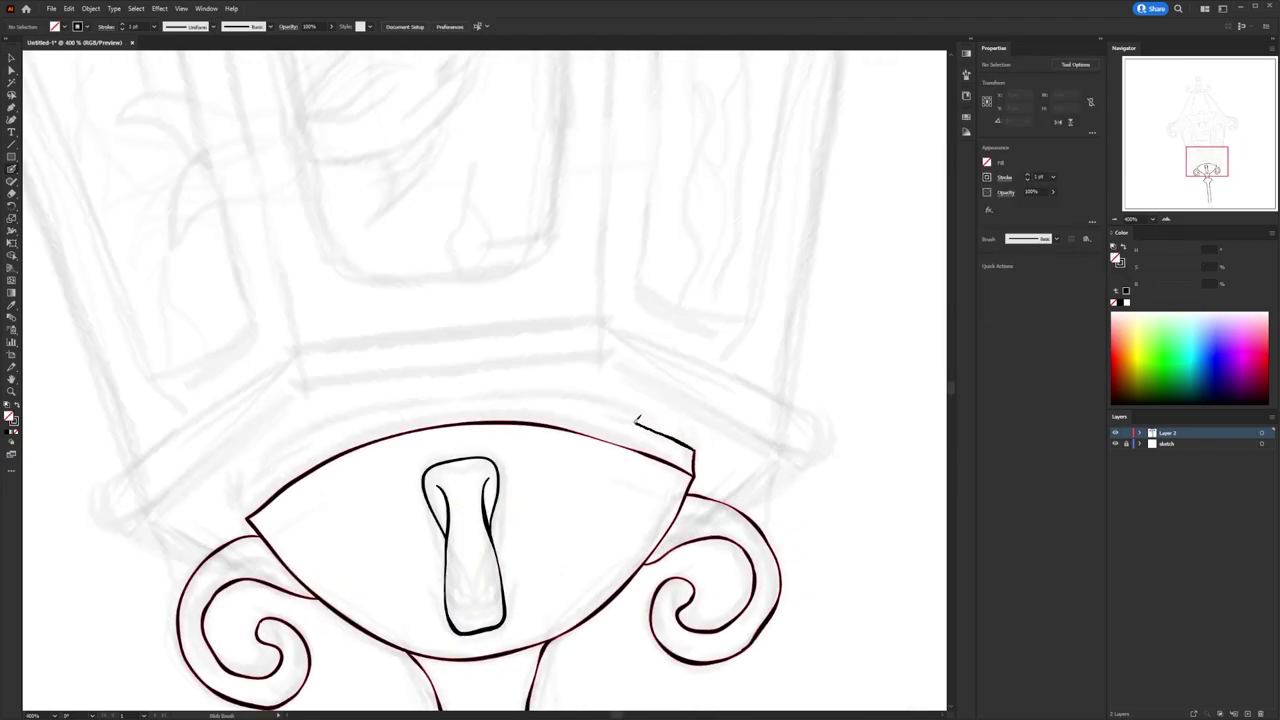
left_click_drag(252, 494, 433, 405)
scroll(530, 500, "down", 2)
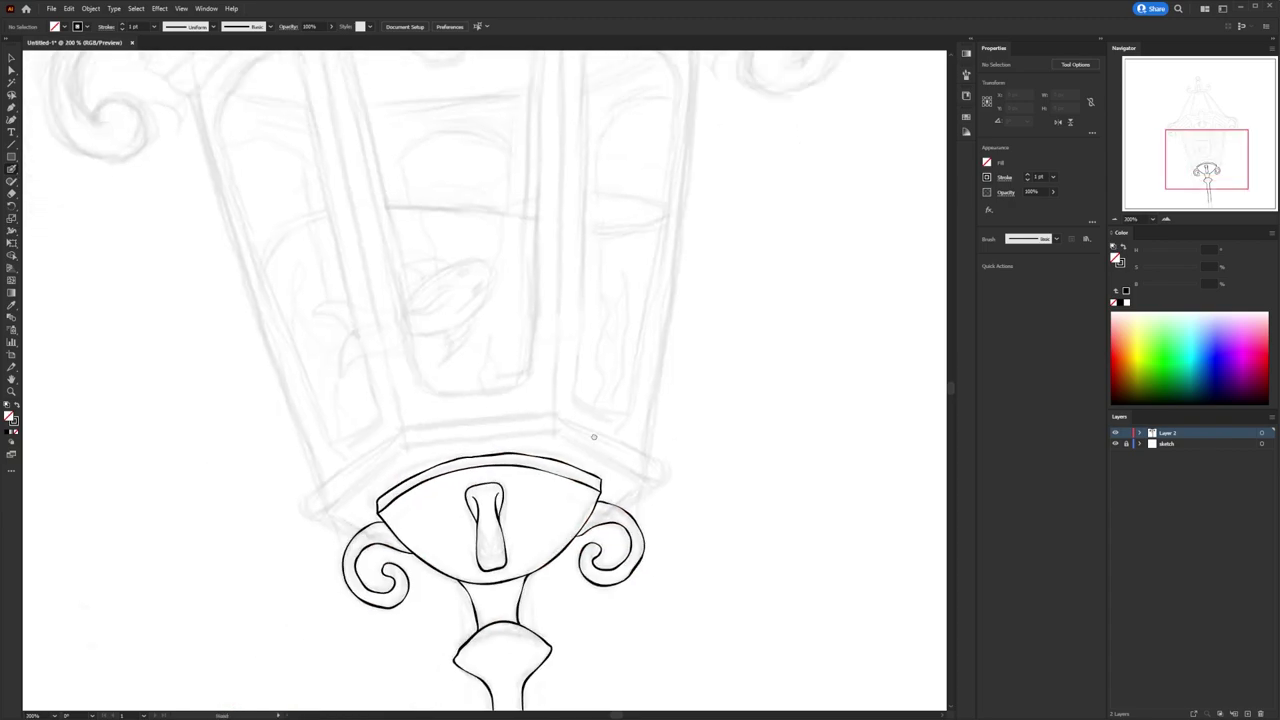
scroll(643, 468, "up", 2)
scroll(643, 468, "down", 2)
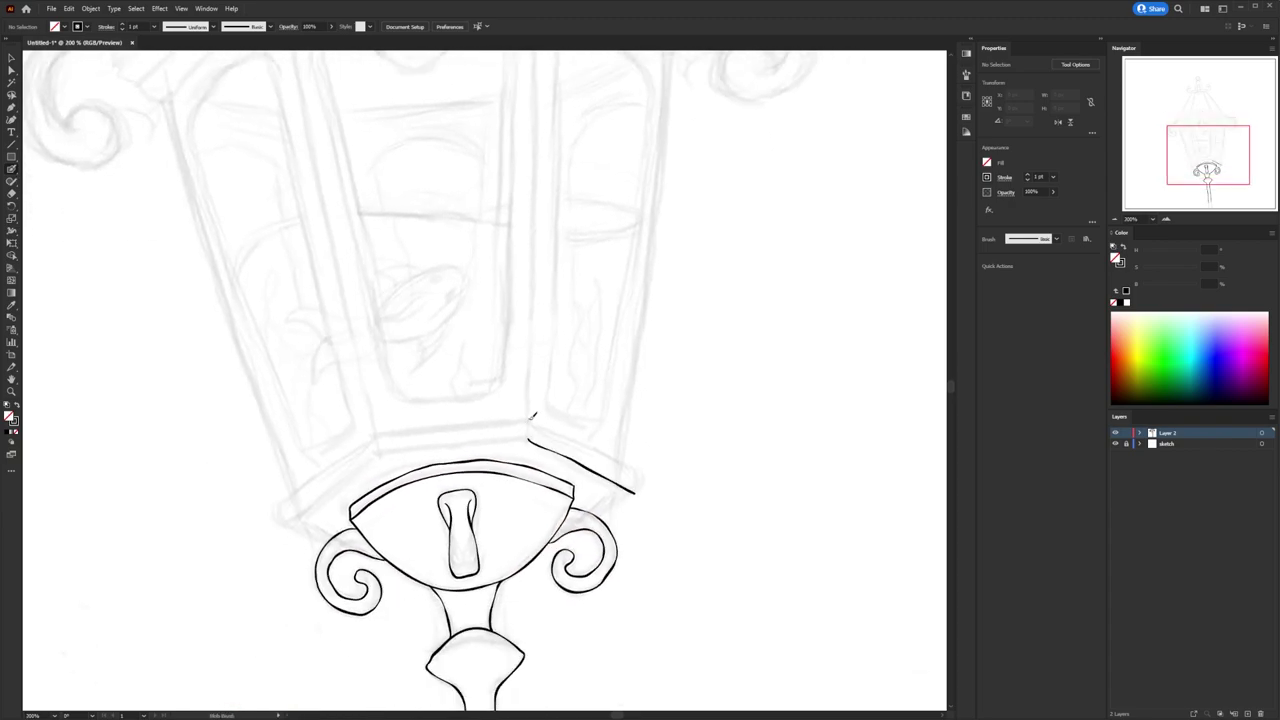
scroll(533, 414, "up", 2)
Close the ledge's right end and draw a line from the ledge corner to the bowl.
left_click_drag(720, 517, 735, 567)
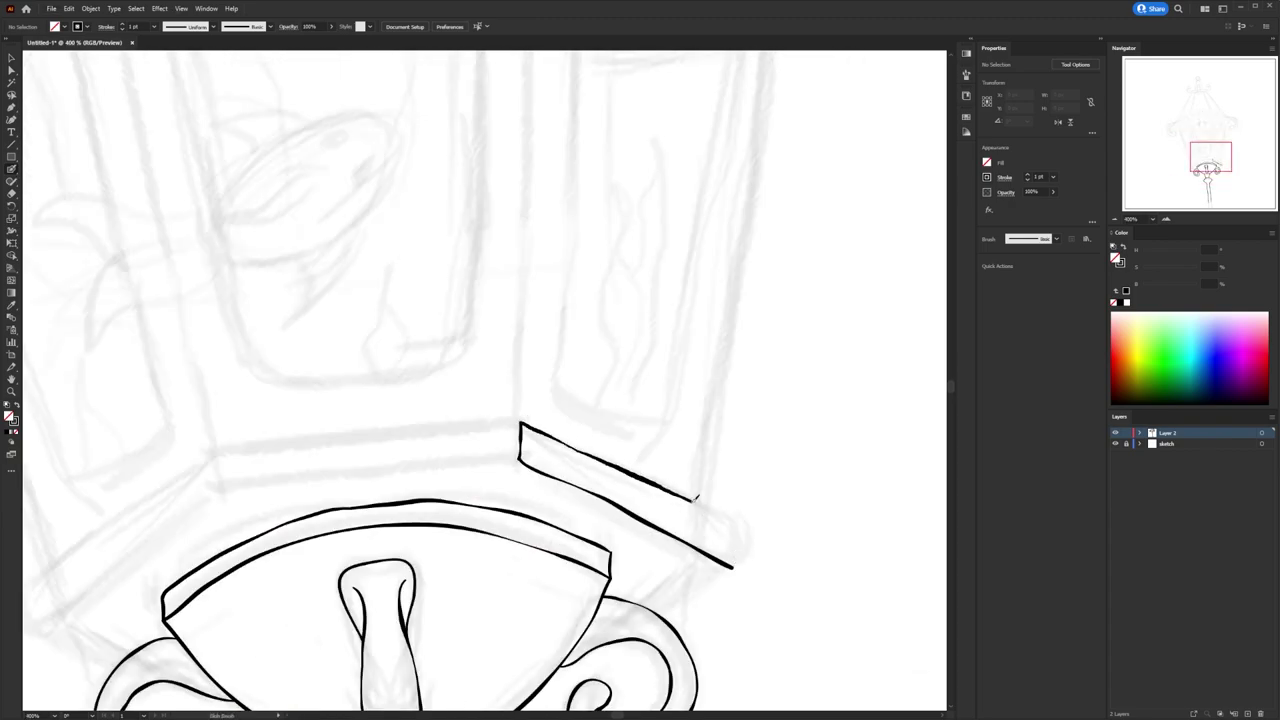
scroll(740, 565, "down", 3)
left_click_drag(757, 478, 686, 522)
scroll(755, 483, "down", 1)
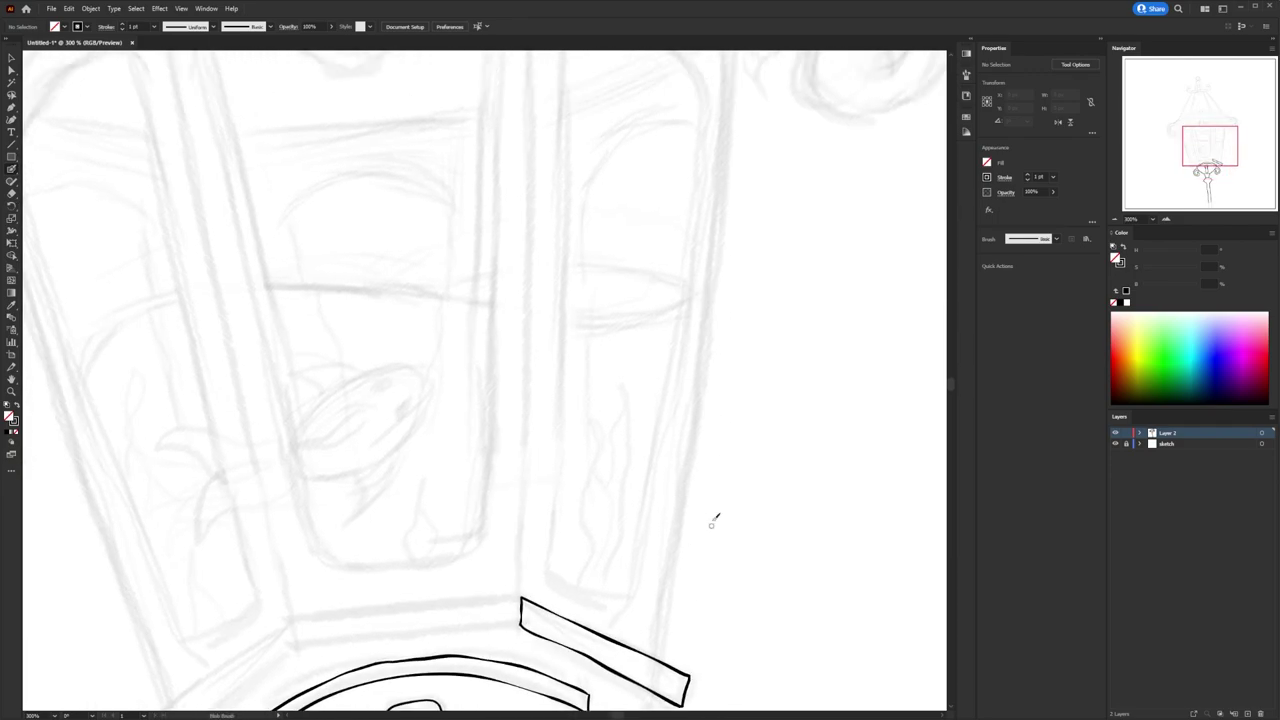
scroll(714, 520, "up", 3)
scroll(677, 565, "up", 2)
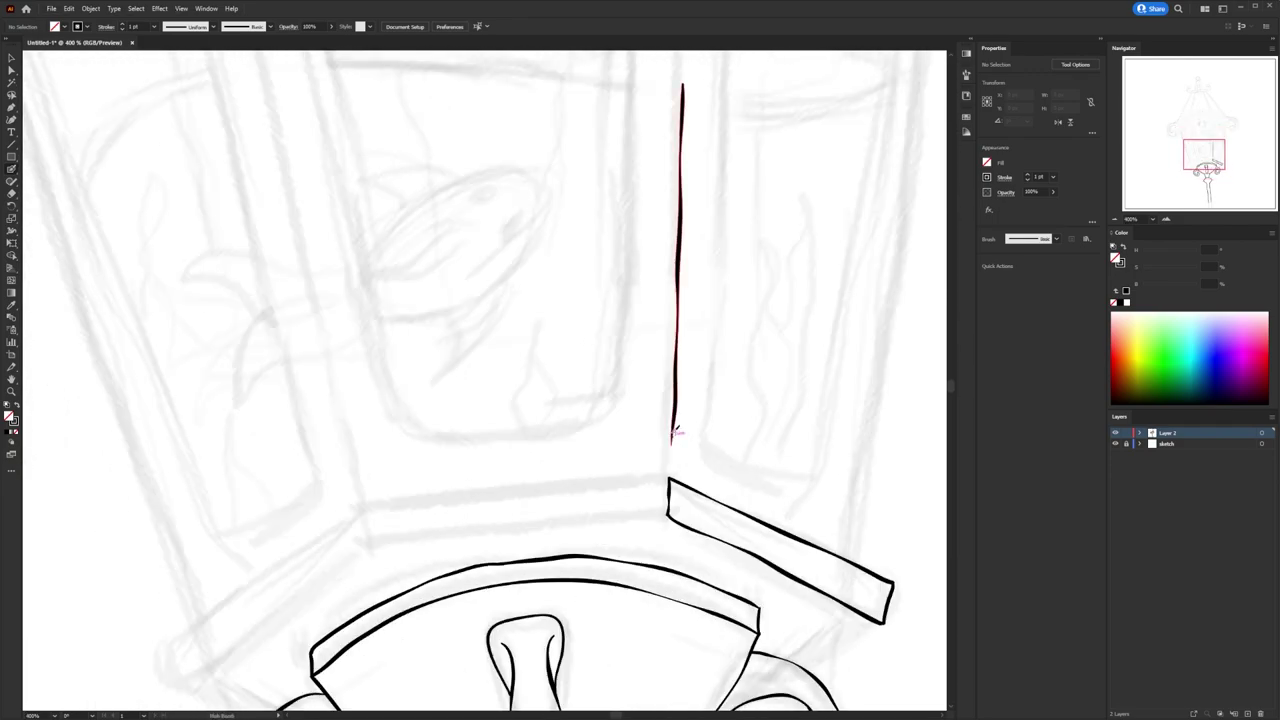
scroll(678, 300, "up", 1)
scroll(680, 287, "down", 2)
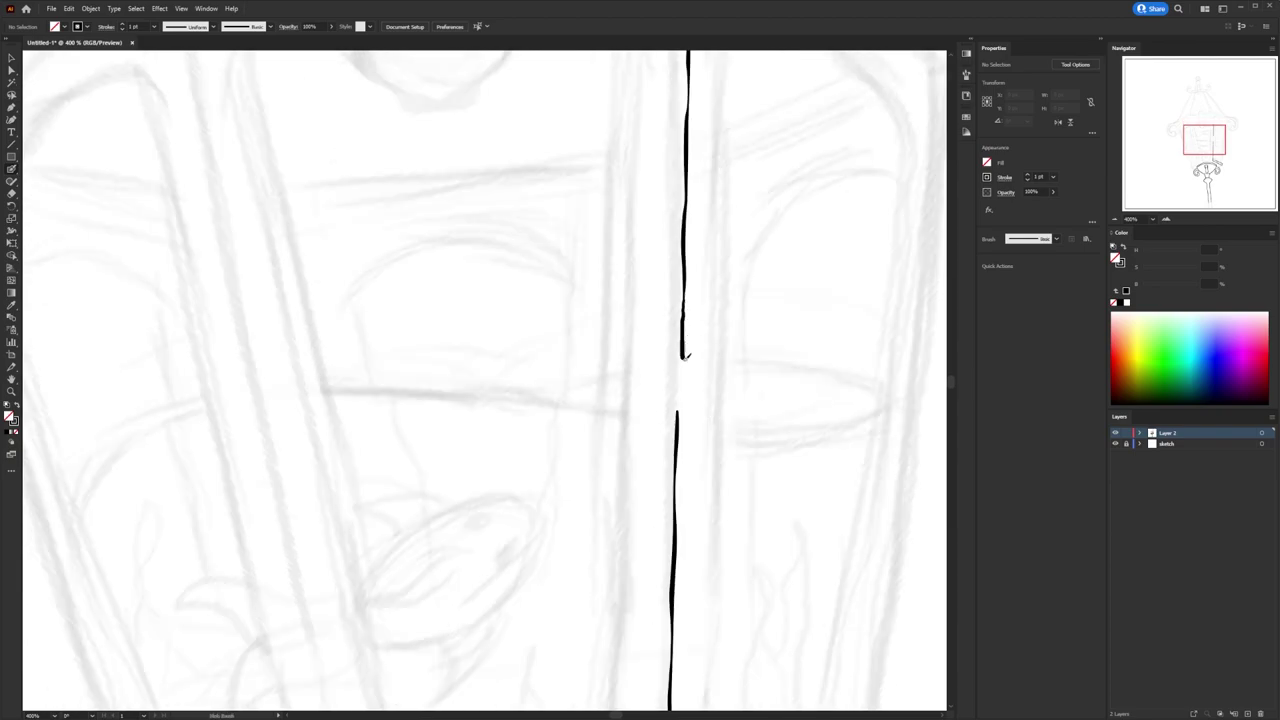
Close the vertical frame line's gap and extend it toward the lamp top with a diagonal.
left_click_drag(680, 357, 678, 414)
scroll(678, 414, "up", 2)
left_click_drag(743, 210, 599, 244)
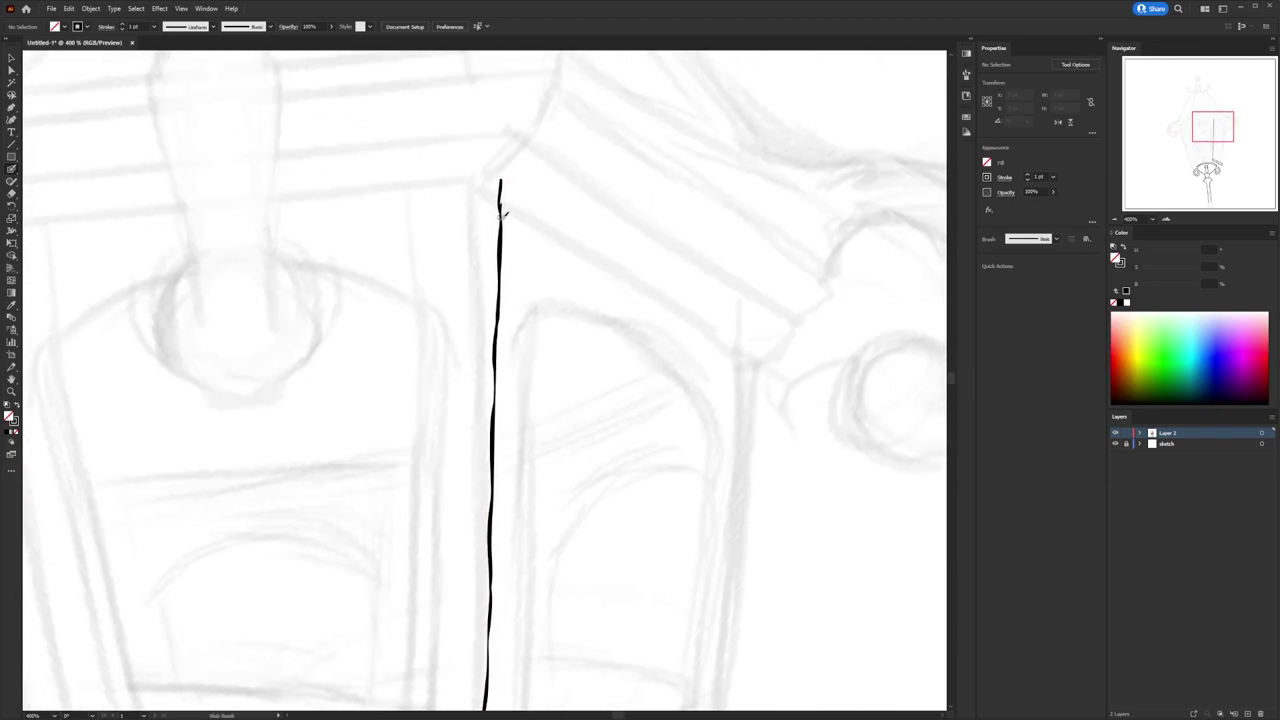
left_click_drag(501, 181, 763, 365)
scroll(763, 365, "down", 2)
scroll(751, 300, "down", 1)
Draw the frame post's outer vertical line from the diagonal's end down to the base.
left_click_drag(751, 229, 749, 371)
scroll(749, 371, "down", 1)
left_click_drag(780, 188, 716, 680)
scroll(716, 680, "down", 1)
scroll(646, 285, "down", 3)
left_click_drag(646, 282, 607, 614)
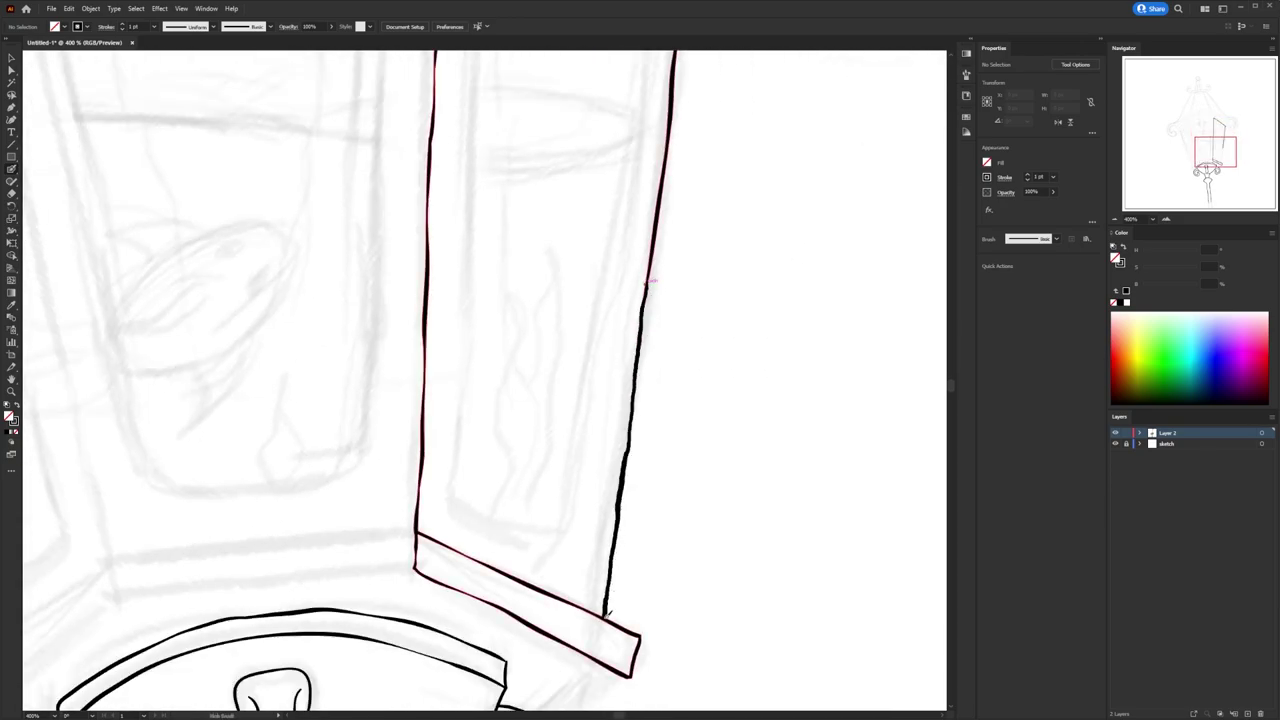
scroll(754, 577, "up", 3)
left_click_drag(430, 135, 678, 198)
scroll(678, 198, "down", 1)
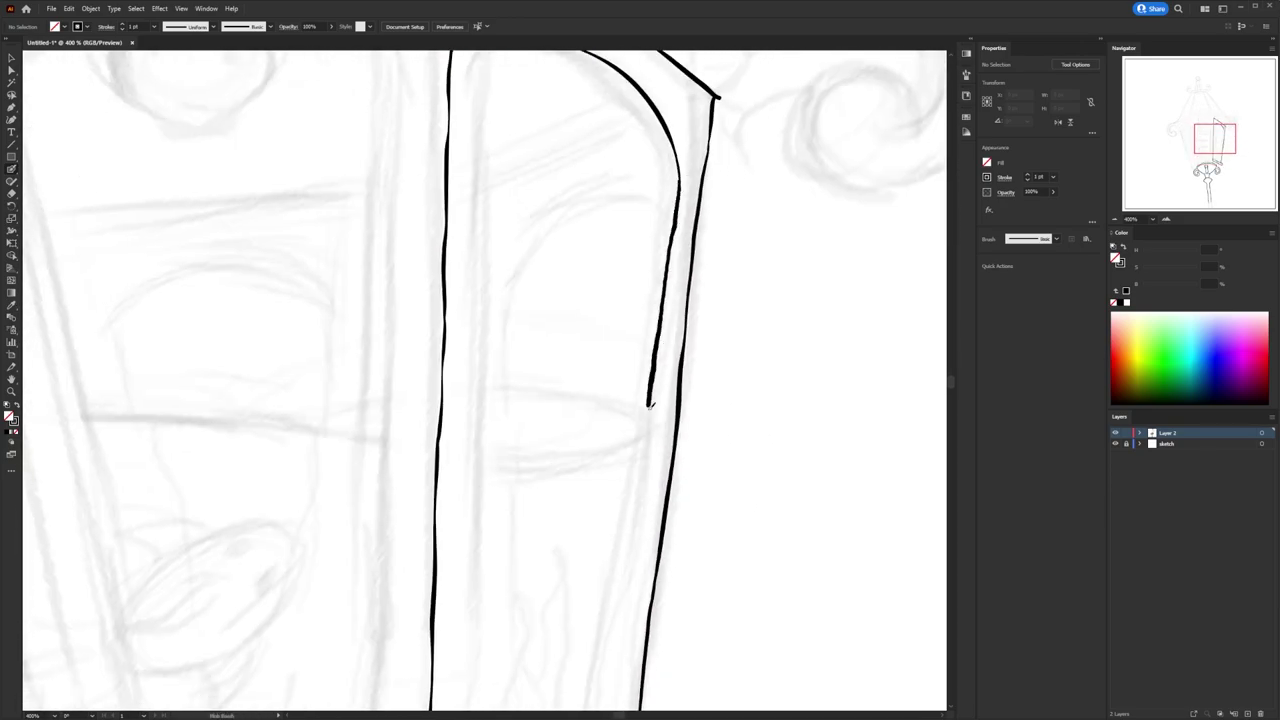
Ink the post's inner lines: the curved and inner lines downward plus the arched top.
left_click_drag(649, 405, 640, 628)
scroll(640, 628, "left", 2)
scroll(640, 628, "down", 1)
scroll(720, 430, "down", 1)
left_click_drag(720, 430, 673, 585)
scroll(565, 533, "left", 2)
scroll(565, 533, "up", 2)
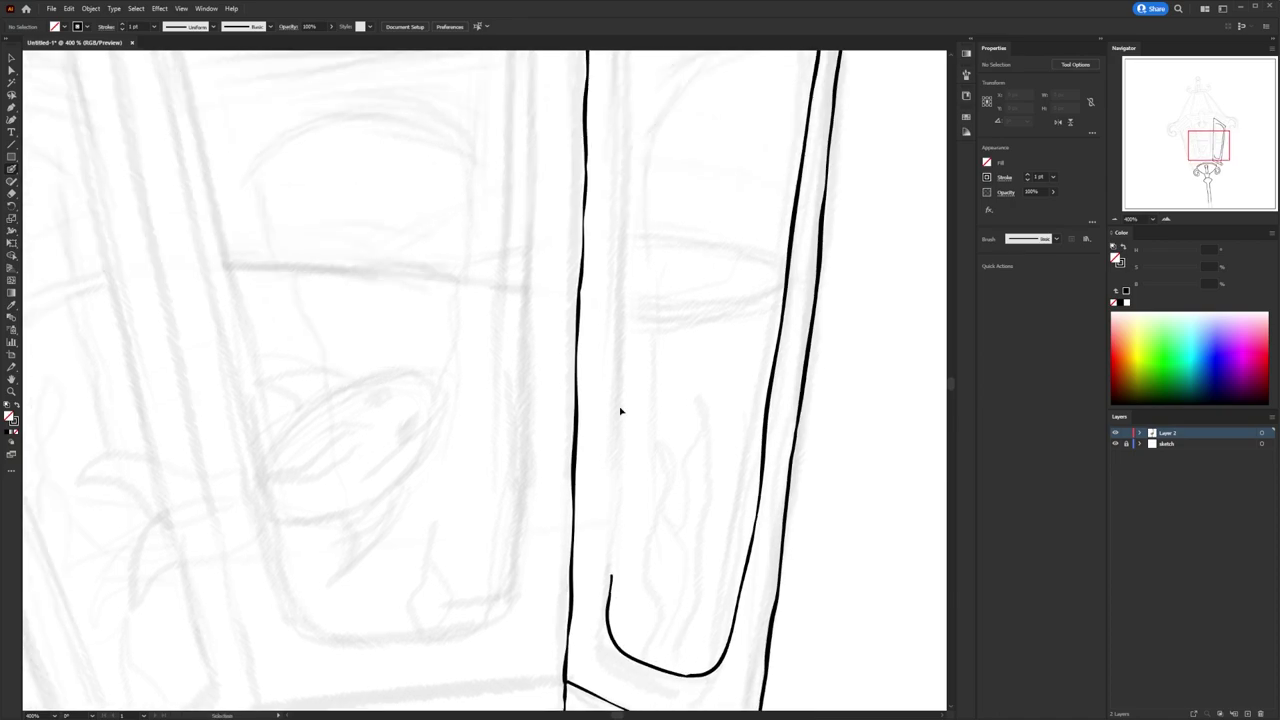
scroll(620, 409, "up", 1)
left_click_drag(622, 236, 622, 297)
scroll(614, 612, "up", 3)
mouse_move(780, 705)
left_mouse_down()
mouse_move(657, 100)
mouse_move(620, 250)
left_mouse_up()
scroll(620, 250, "down", 2)
scroll(640, 250, "up", 2)
Draw the inner window's left leg down to the bottom arc, redrawing one bad stroke.
left_click_drag(650, 183, 615, 322)
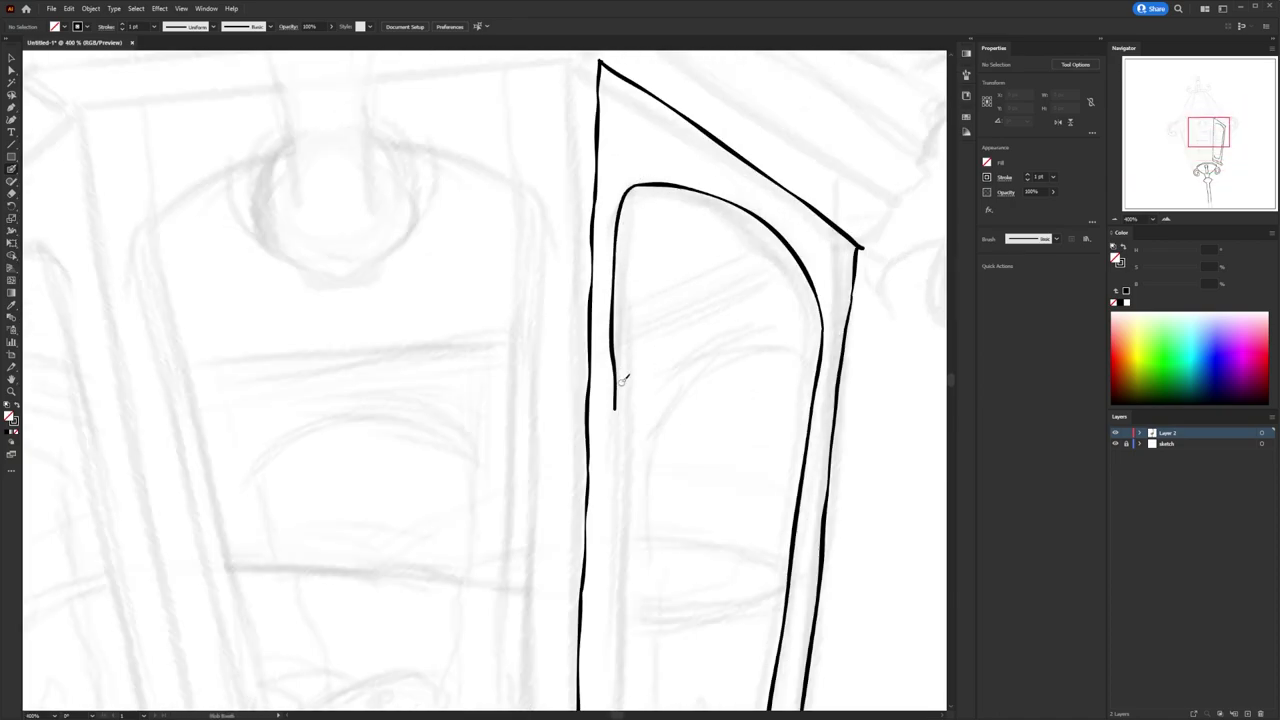
left_click_drag(621, 380, 616, 590)
scroll(614, 455, "down", 1)
scroll(656, 465, "down", 3)
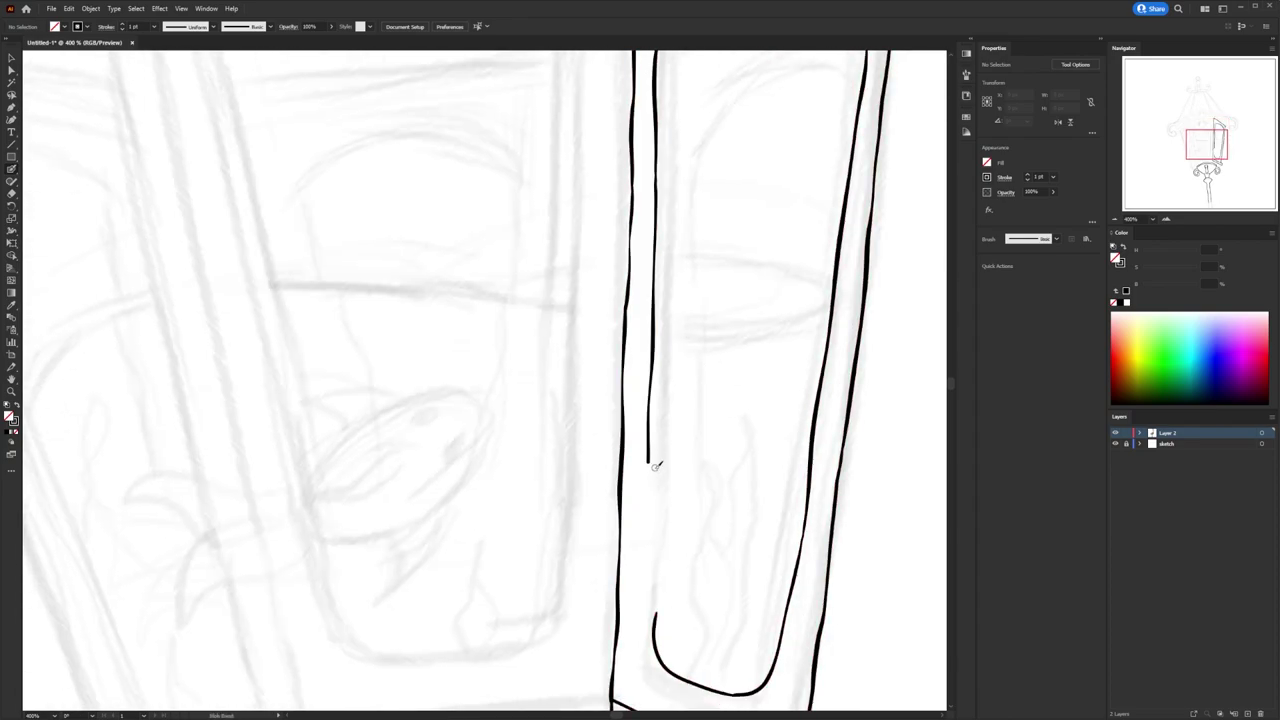
scroll(656, 465, "down", 1)
left_click_drag(672, 645, 756, 664)
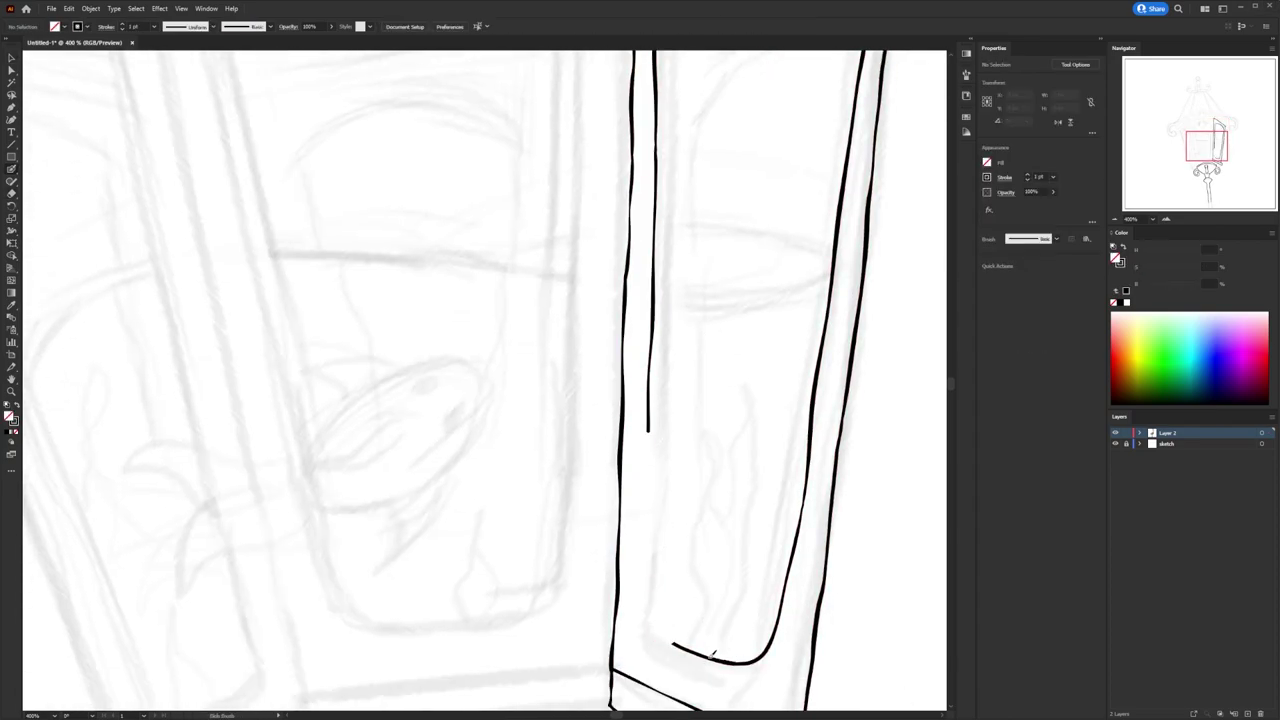
key("ctrl+z")
left_click_drag(652, 430, 676, 646)
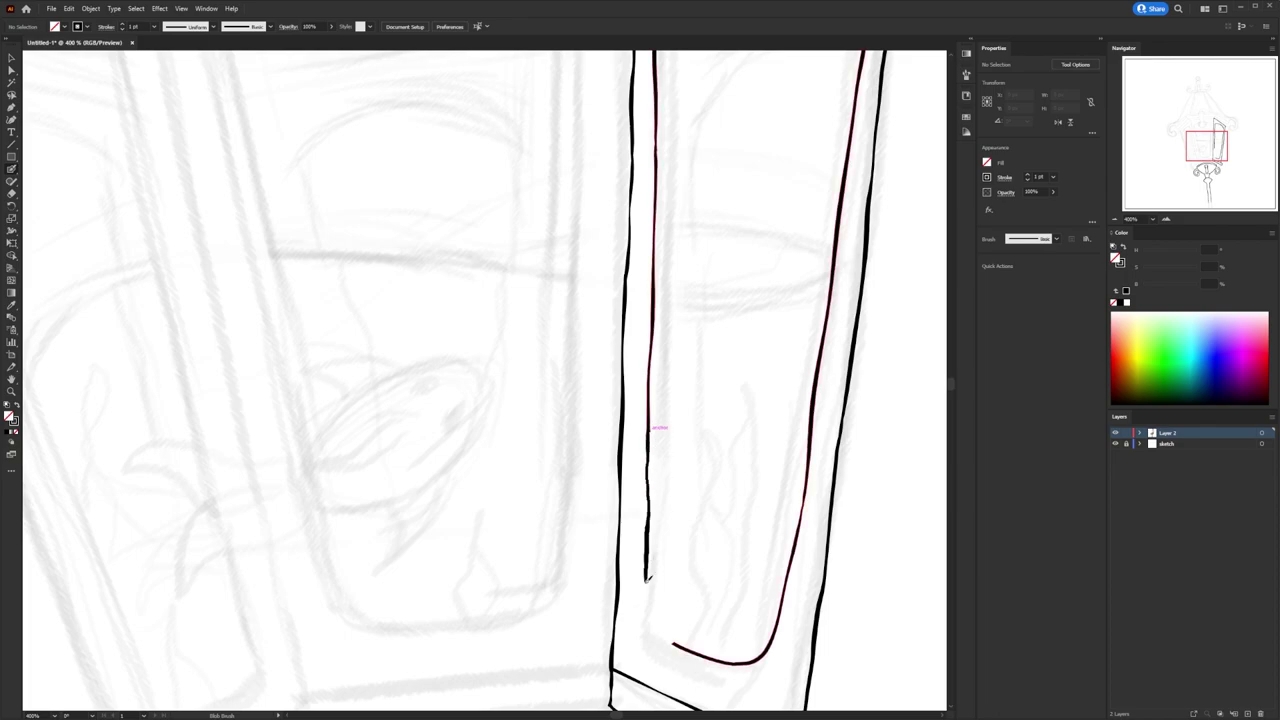
scroll(670, 650, "down", 3)
scroll(643, 528, "up", 5)
Ink the sloping cap above the right frame, including its upper edge from the apex.
scroll(643, 528, "down", 3)
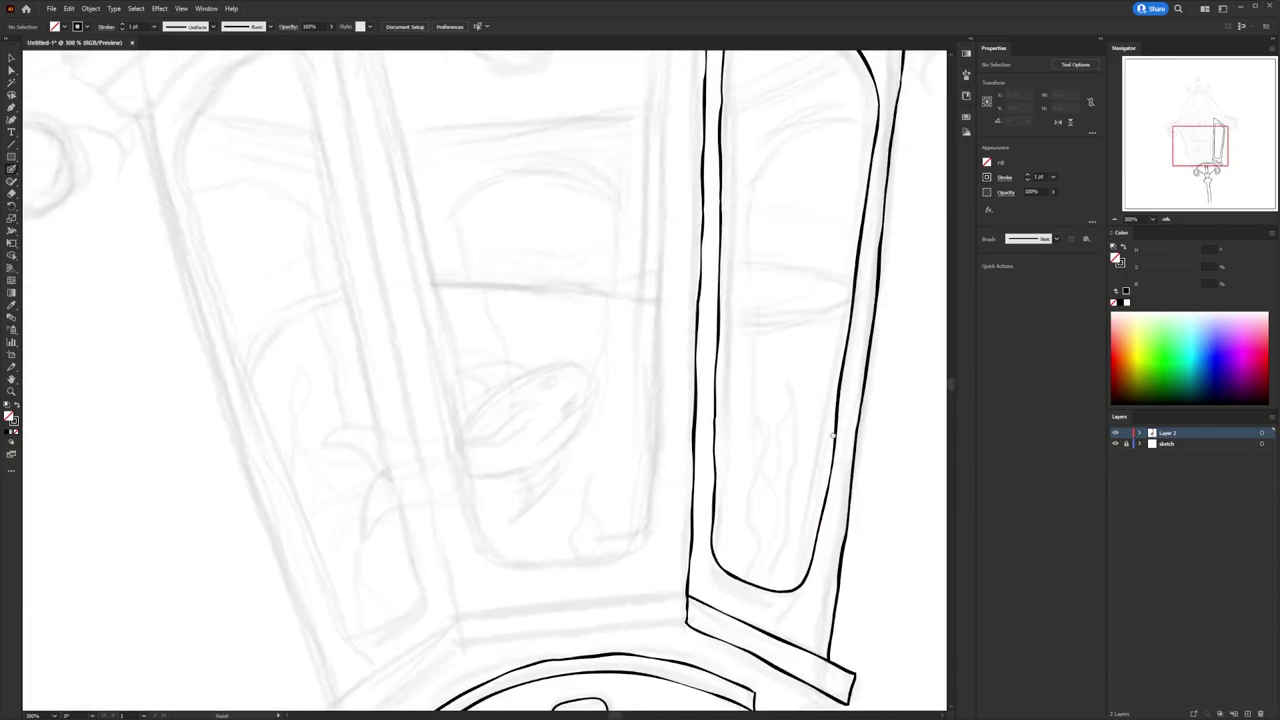
scroll(666, 506, "up", 5)
scroll(683, 586, "down", 4)
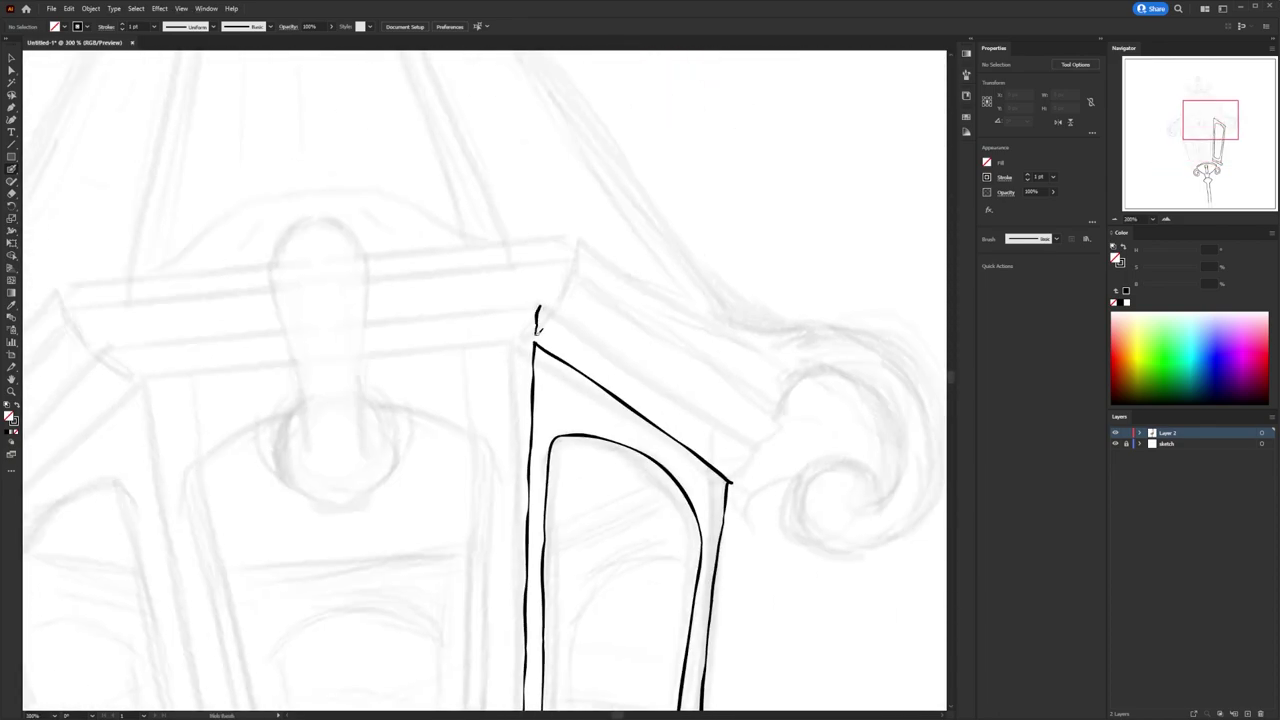
left_click_drag(545, 309, 688, 401)
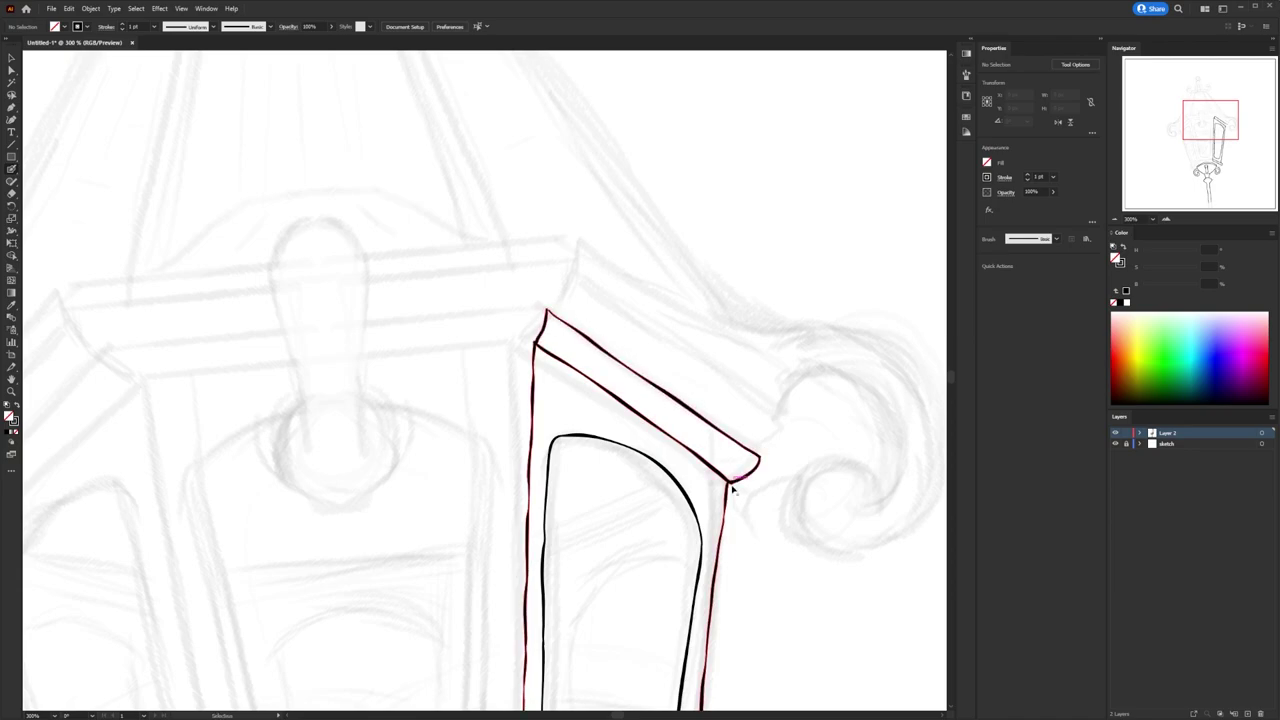
scroll(563, 306, "up", 3)
scroll(303, 299, "up", 1)
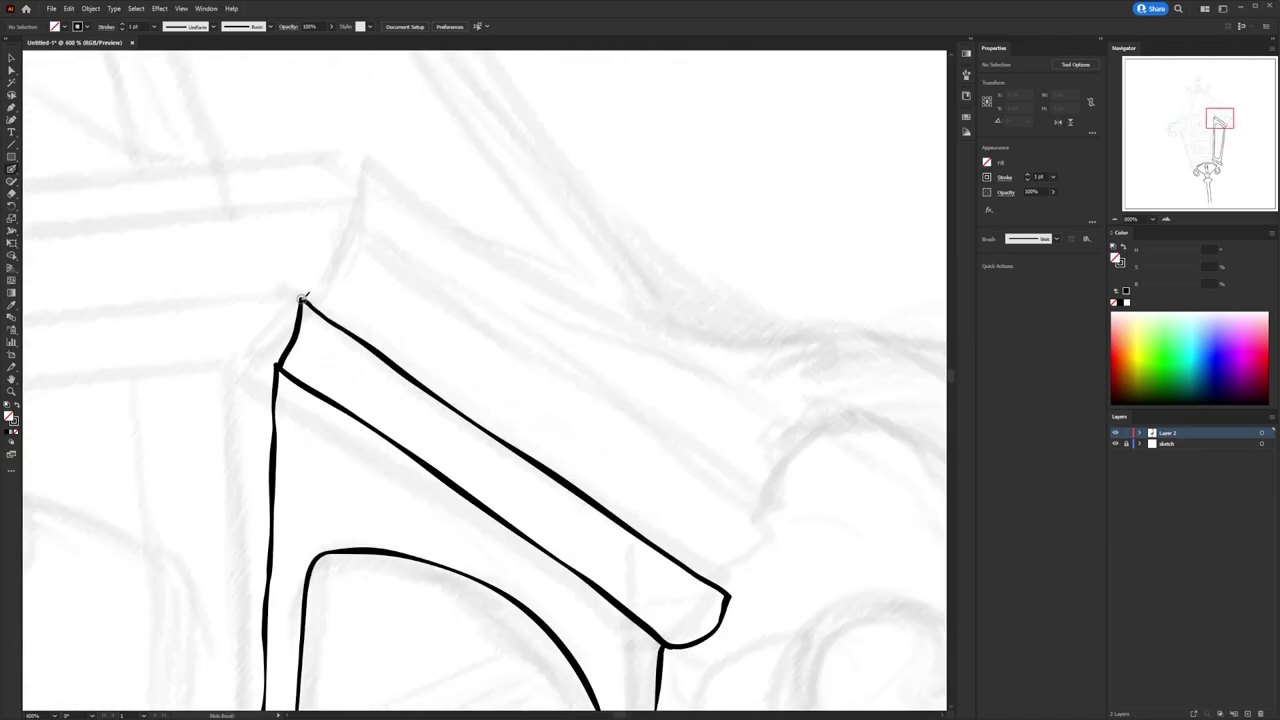
left_click_drag(301, 297, 360, 211)
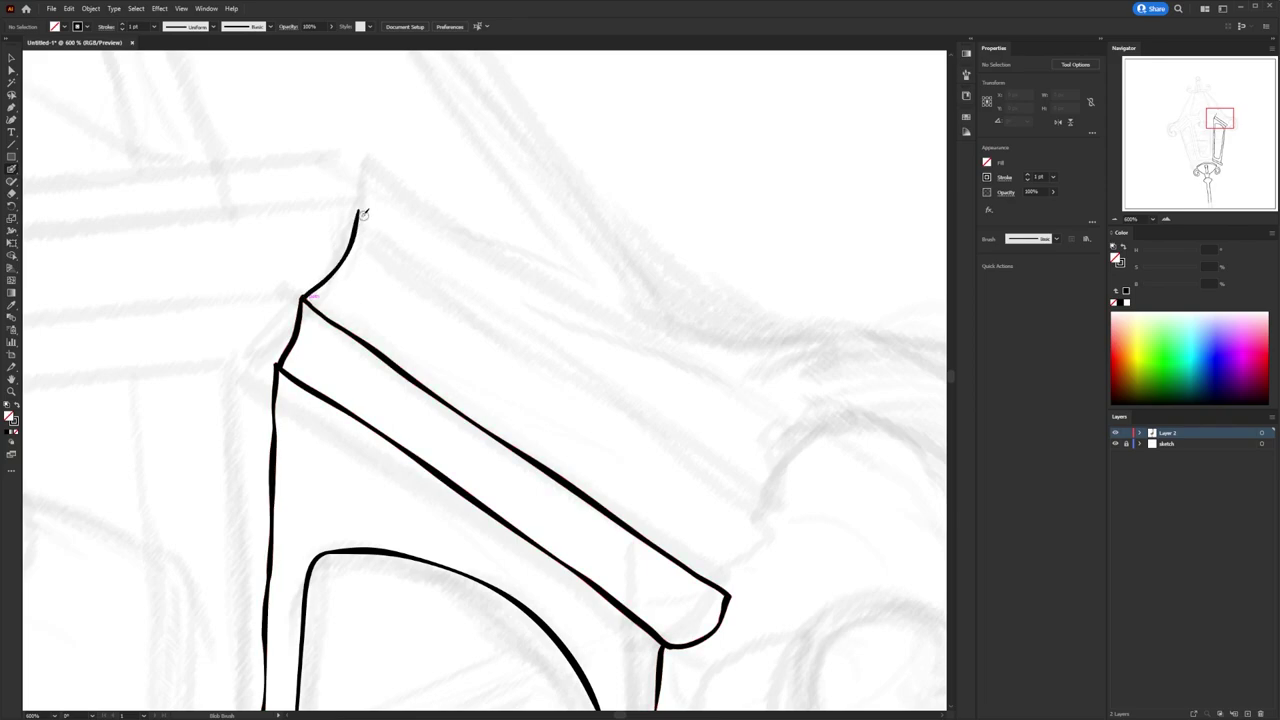
mouse_move(490, 298)
left_mouse_down()
mouse_move(529, 349)
mouse_move(731, 486)
mouse_move(623, 449)
mouse_move(688, 420)
mouse_move(614, 472)
left_mouse_up()
scroll(698, 437, "down", 3)
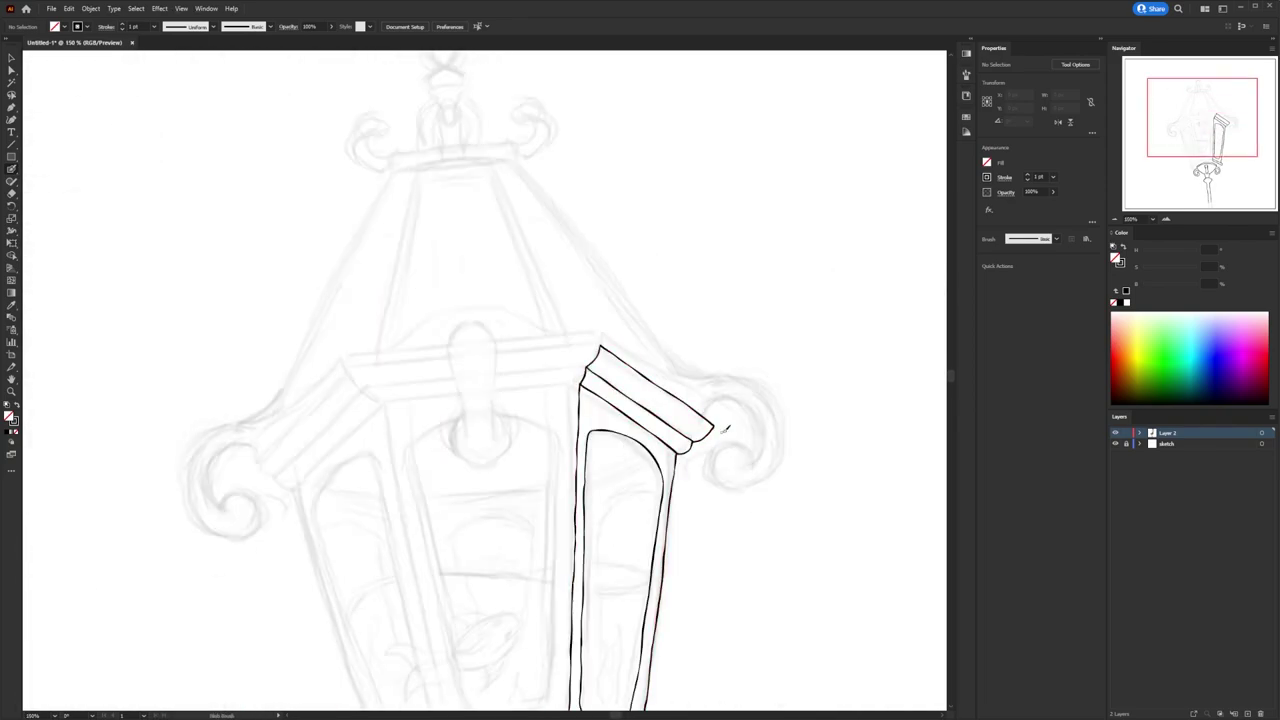
scroll(400, 165, "up", 3)
mouse_move(397, 197)
left_mouse_down()
mouse_move(400, 163)
mouse_move(710, 392)
left_mouse_up()
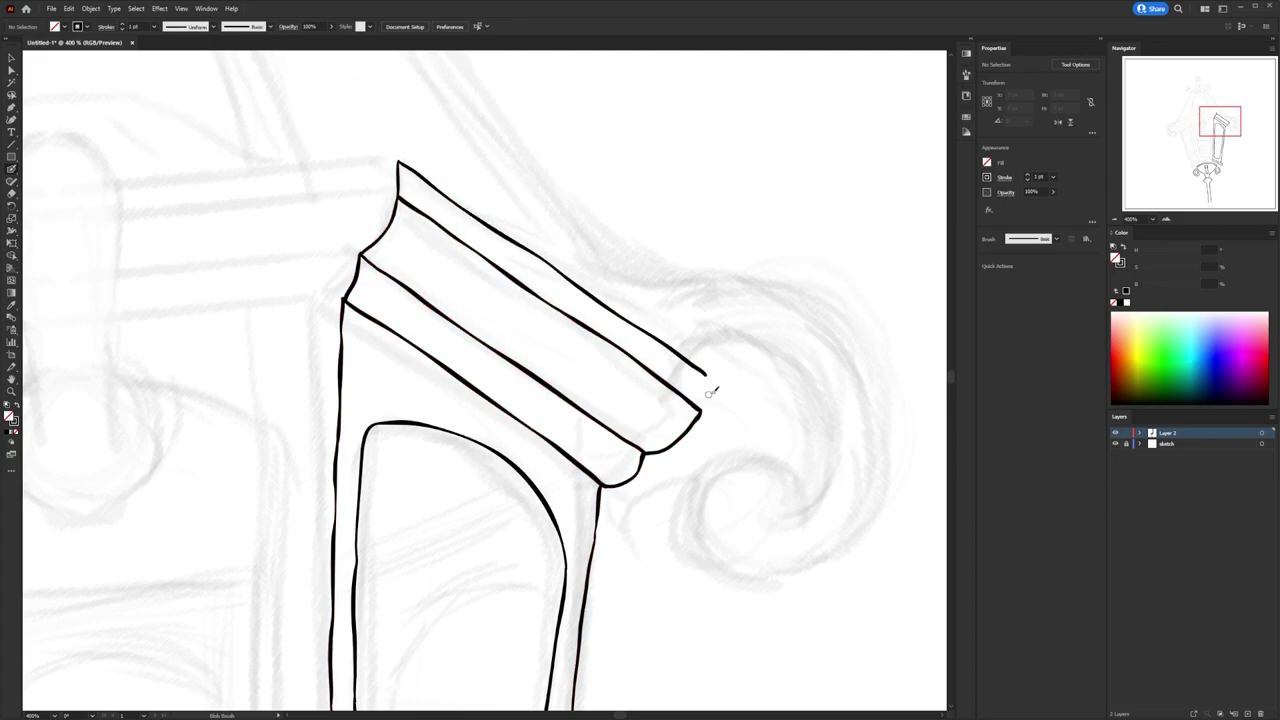
Draw the right scroll's outer curve and spiral it inward to close.
scroll(705, 369, "down", 3)
scroll(627, 342, "up", 1)
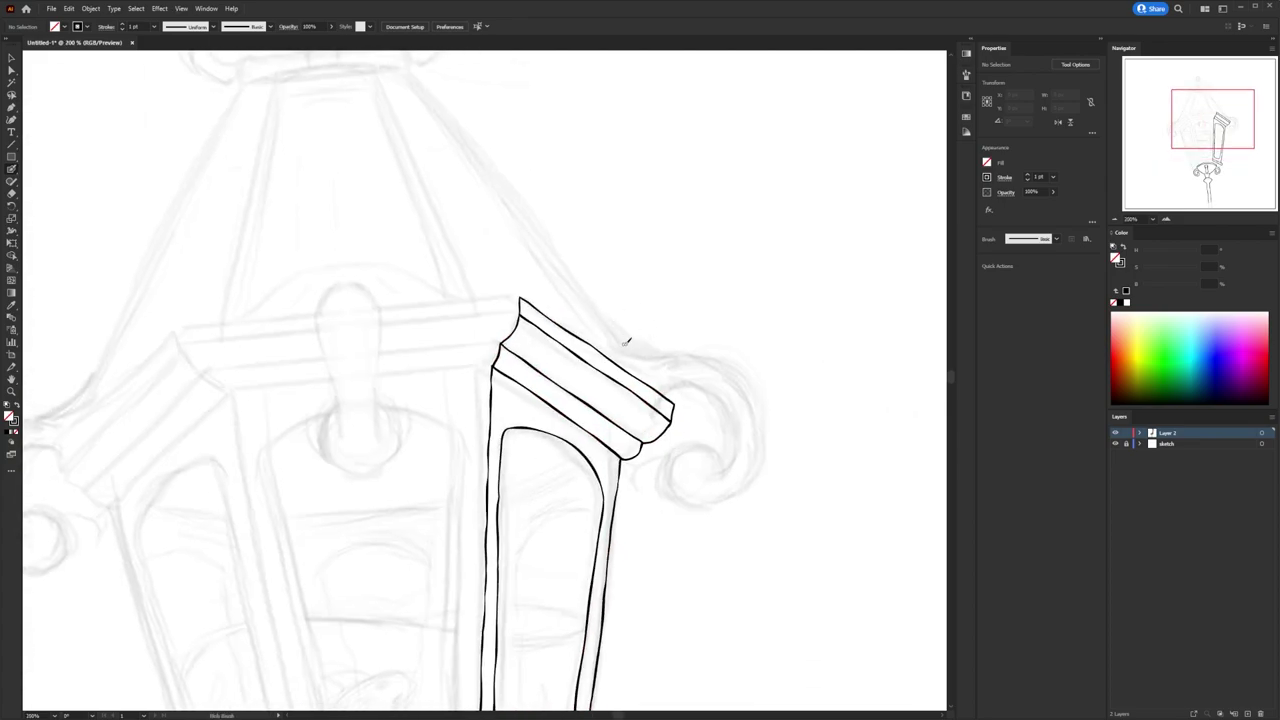
scroll(733, 484, "up", 2)
left_click_drag(690, 303, 745, 418)
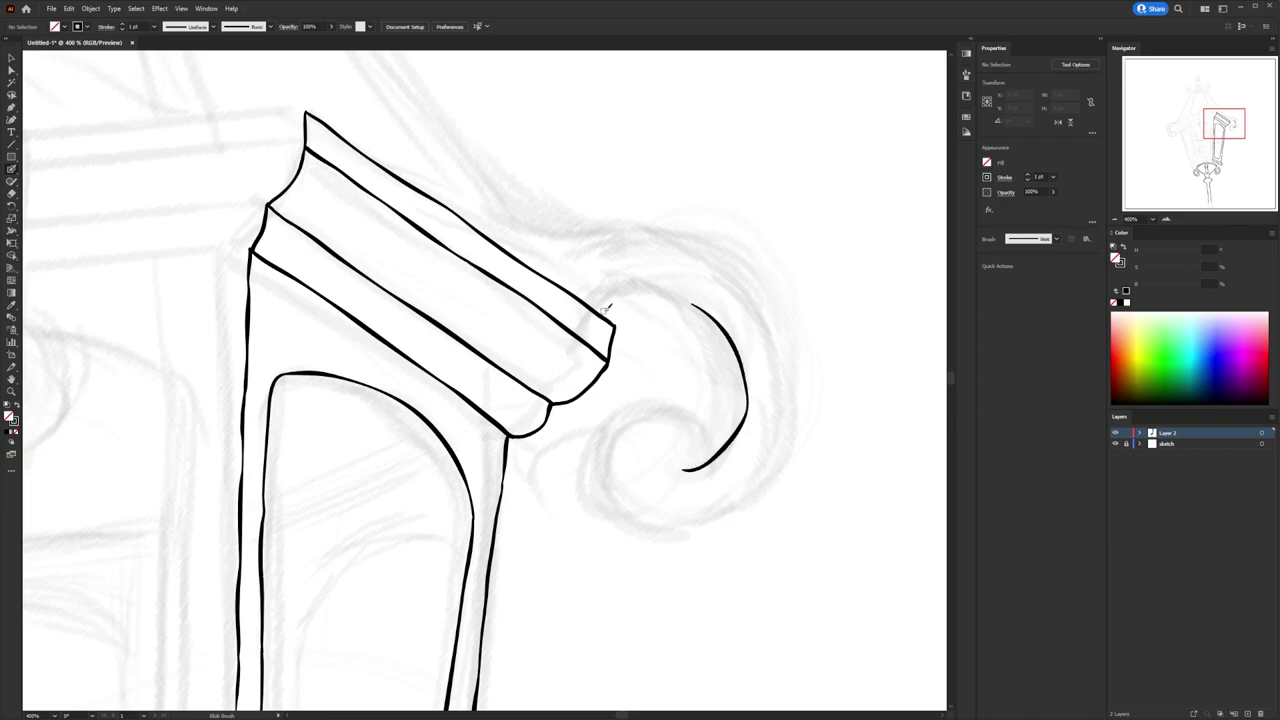
left_click_drag(610, 436, 762, 497)
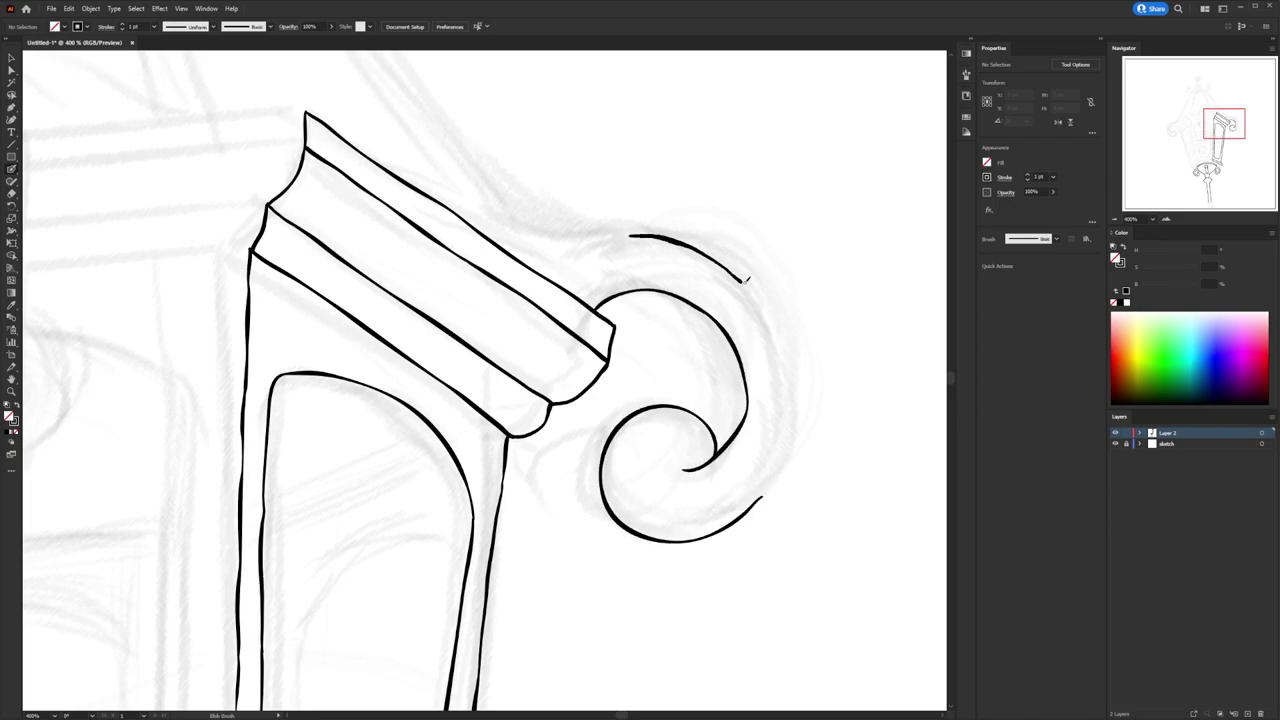
scroll(740, 340, "up", 2)
Ink the outer right roof edge down to the scroll and a parallel inner roof line.
scroll(680, 380, "down", 2)
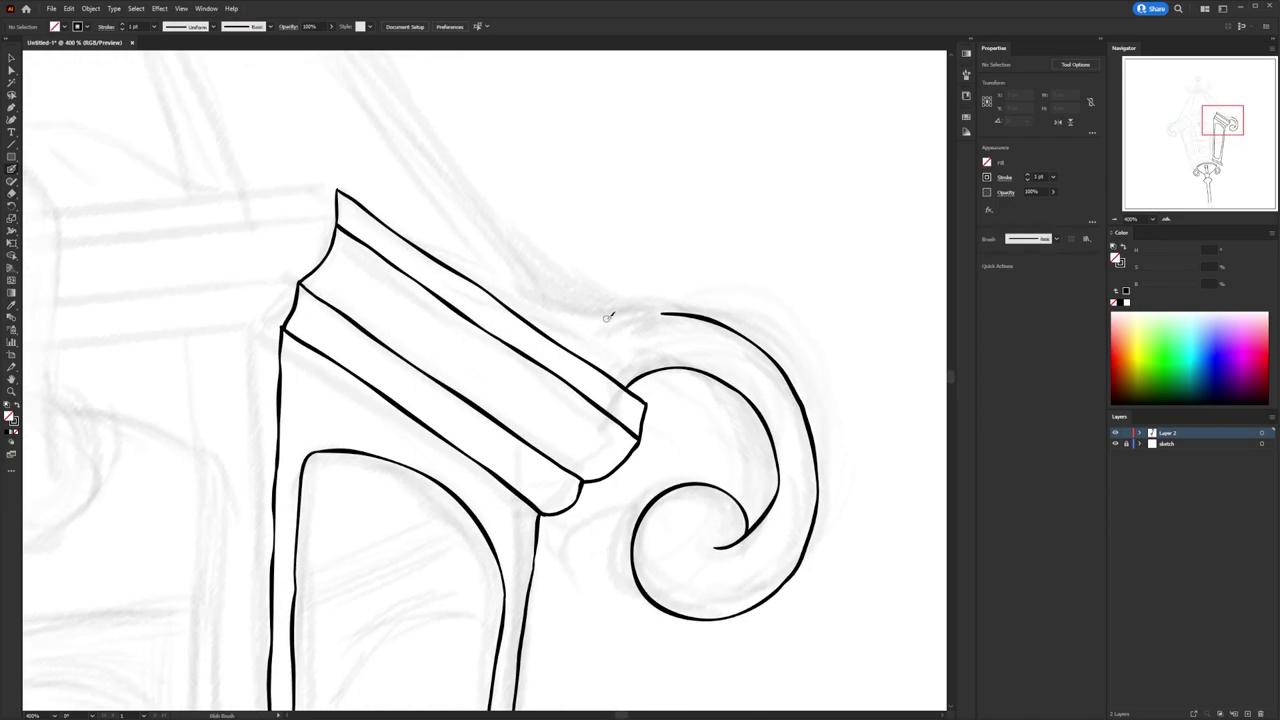
left_click_drag(640, 312, 700, 322)
scroll(573, 298, "down", 5)
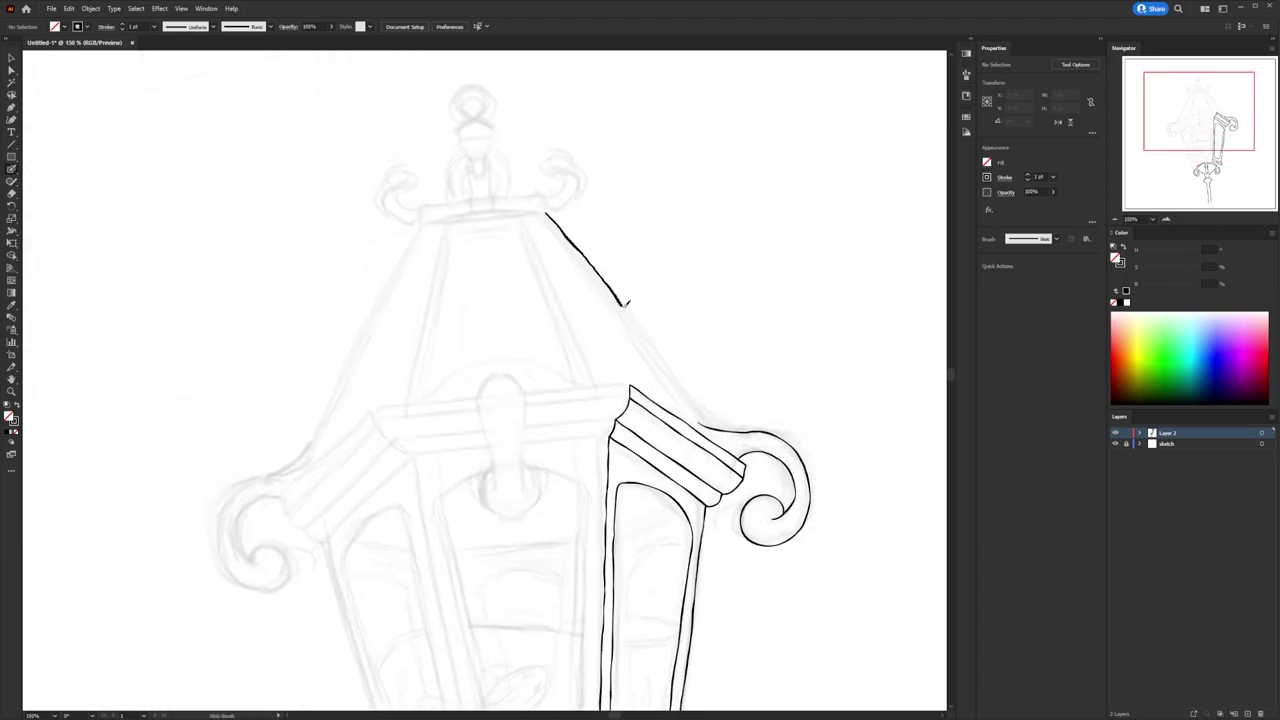
left_click_drag(628, 302, 705, 420)
scroll(705, 420, "up", 3)
scroll(650, 380, "up", 2)
scroll(600, 340, "down", 4)
scroll(535, 200, "up", 4)
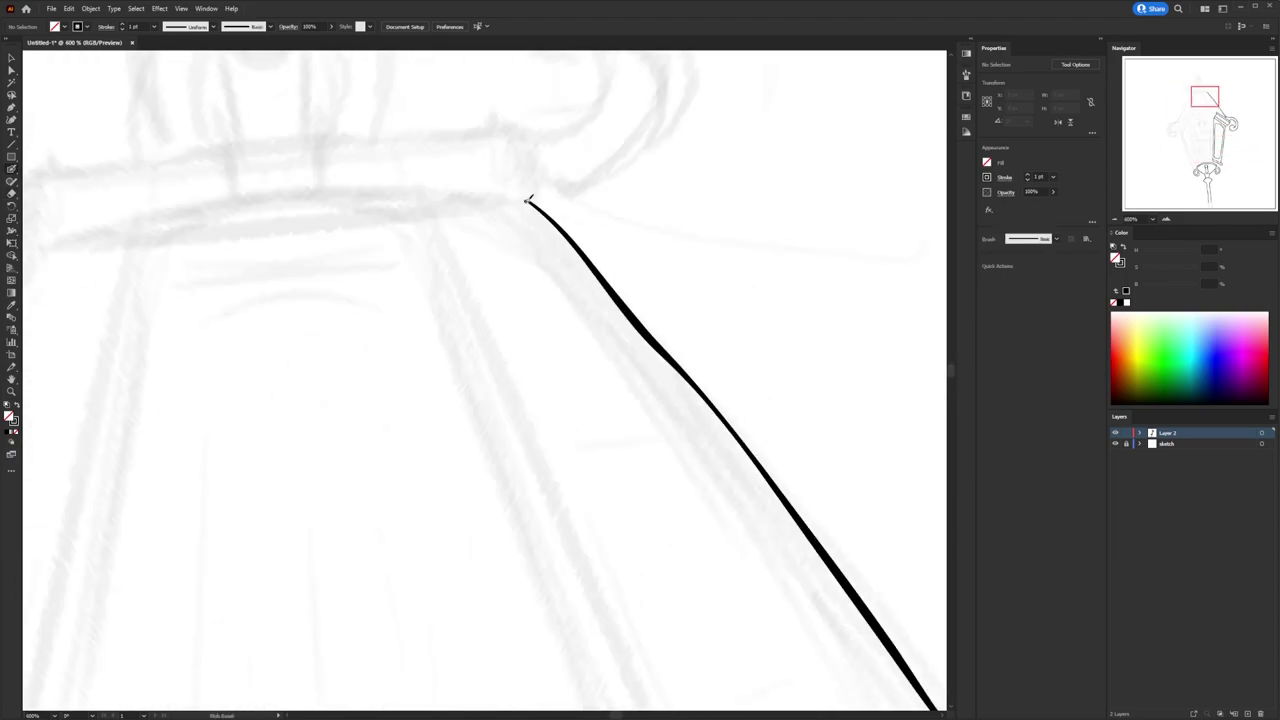
scroll(528, 200, "down", 3)
left_click_drag(622, 350, 724, 486)
Add the horizontal line at the roof's top corner.
scroll(700, 450, "up", 3)
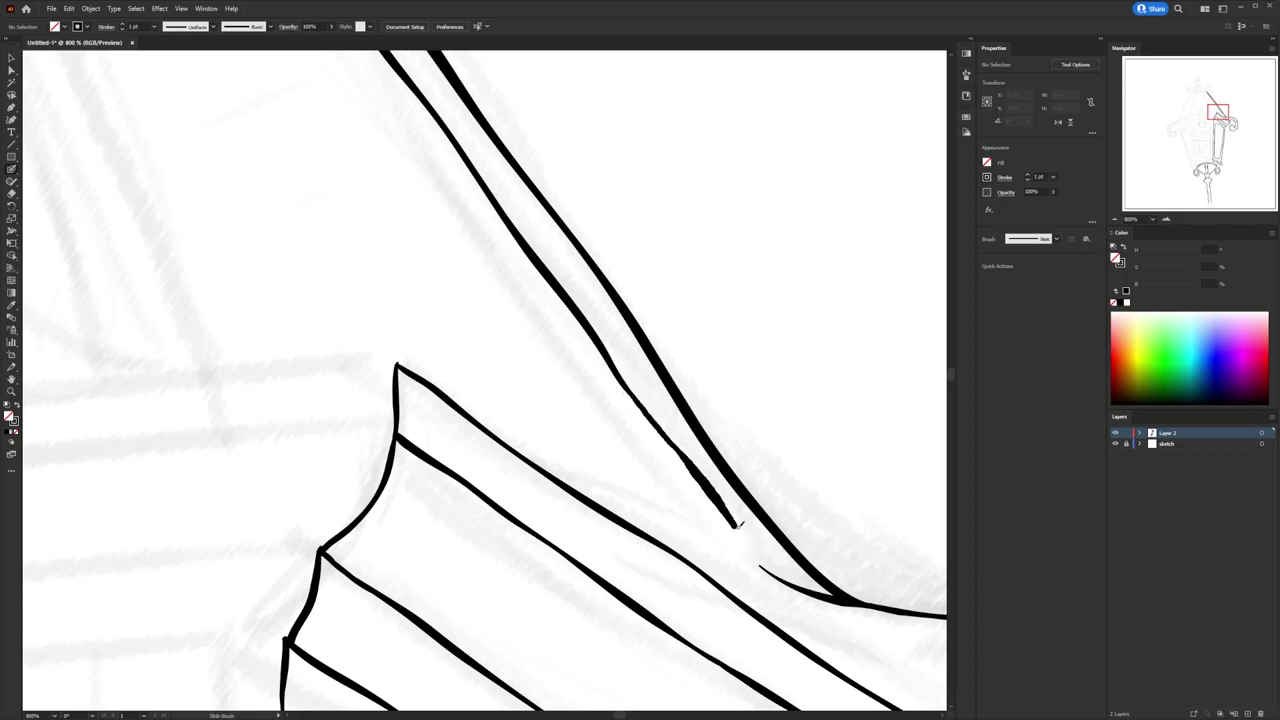
scroll(491, 329, "down", 4)
scroll(591, 266, "up", 5)
left_click_drag(591, 266, 417, 268)
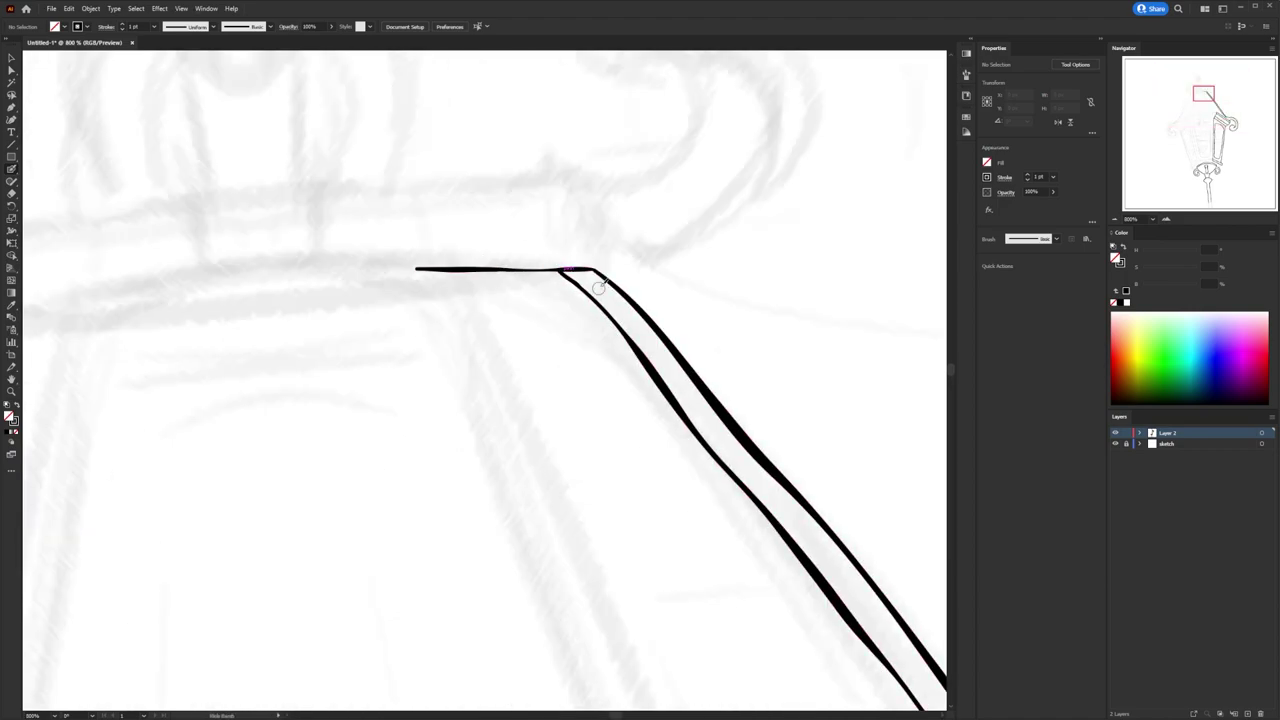
scroll(640, 285, "down", 2)
scroll(643, 282, "up", 2)
scroll(648, 295, "down", 2)
scroll(648, 297, "up", 2)
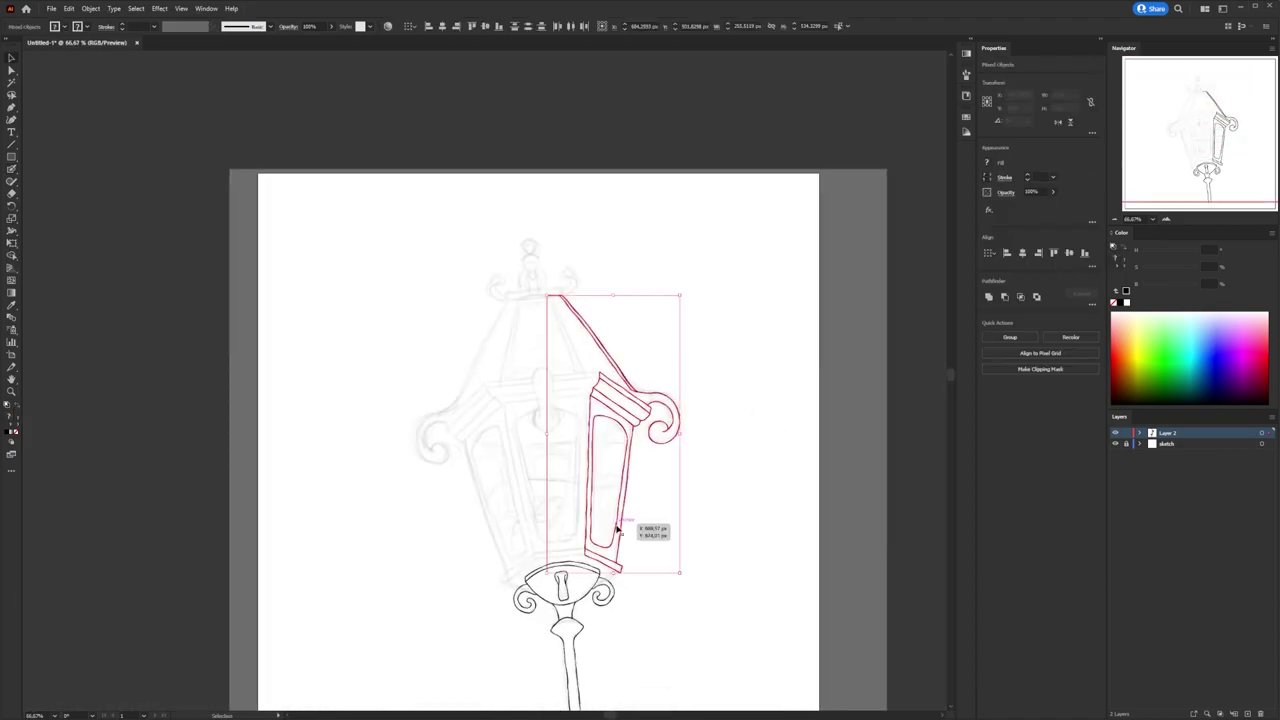
Nudge the mirrored left-half inking into symmetrical alignment and deselect it.
scroll(424, 568, "up", 5)
left_click_drag(537, 509, 534, 543)
scroll(500, 200, "down", 4)
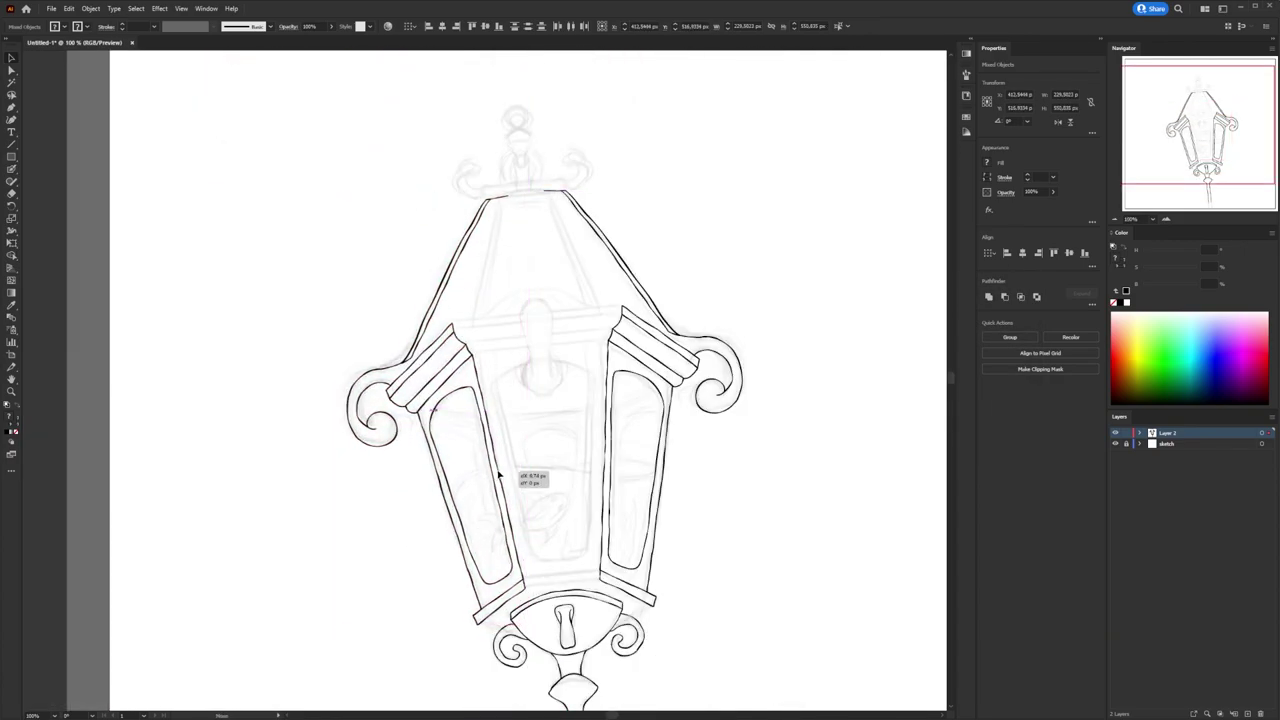
left_click(735, 607)
scroll(580, 696, "up", 3)
key("b")
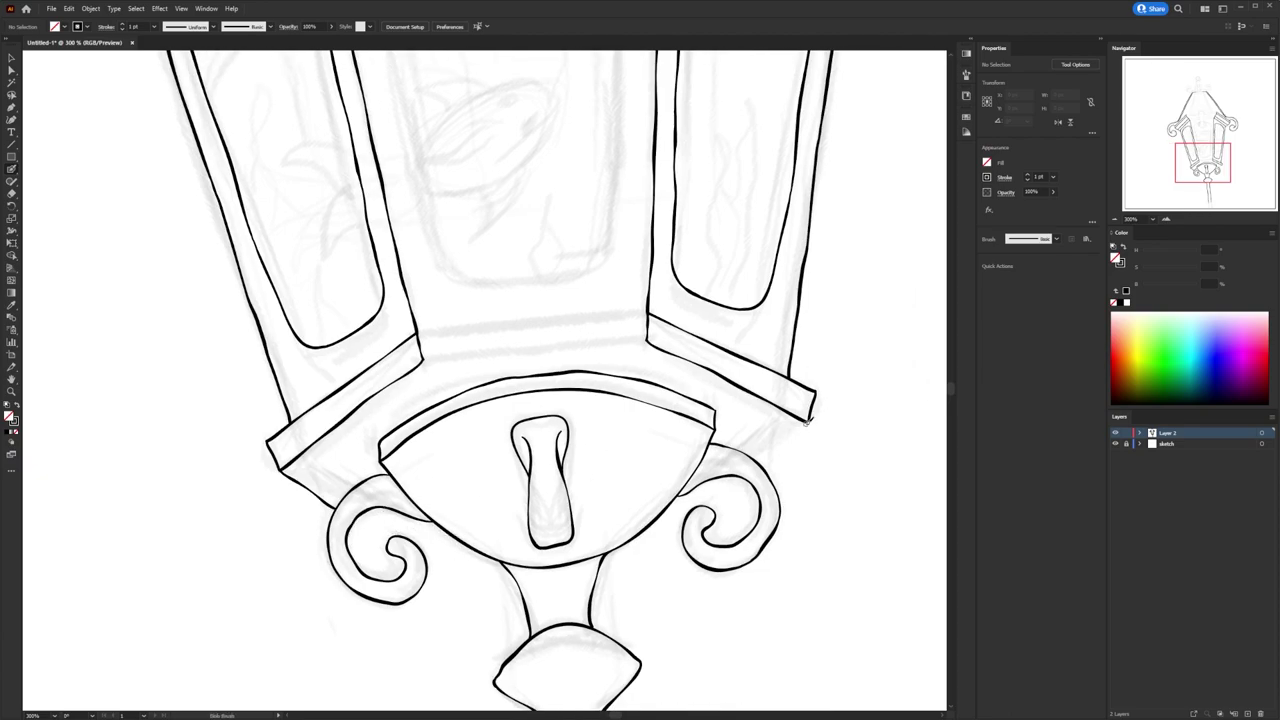
scroll(648, 345, "down", 3)
scroll(696, 385, "up", 3)
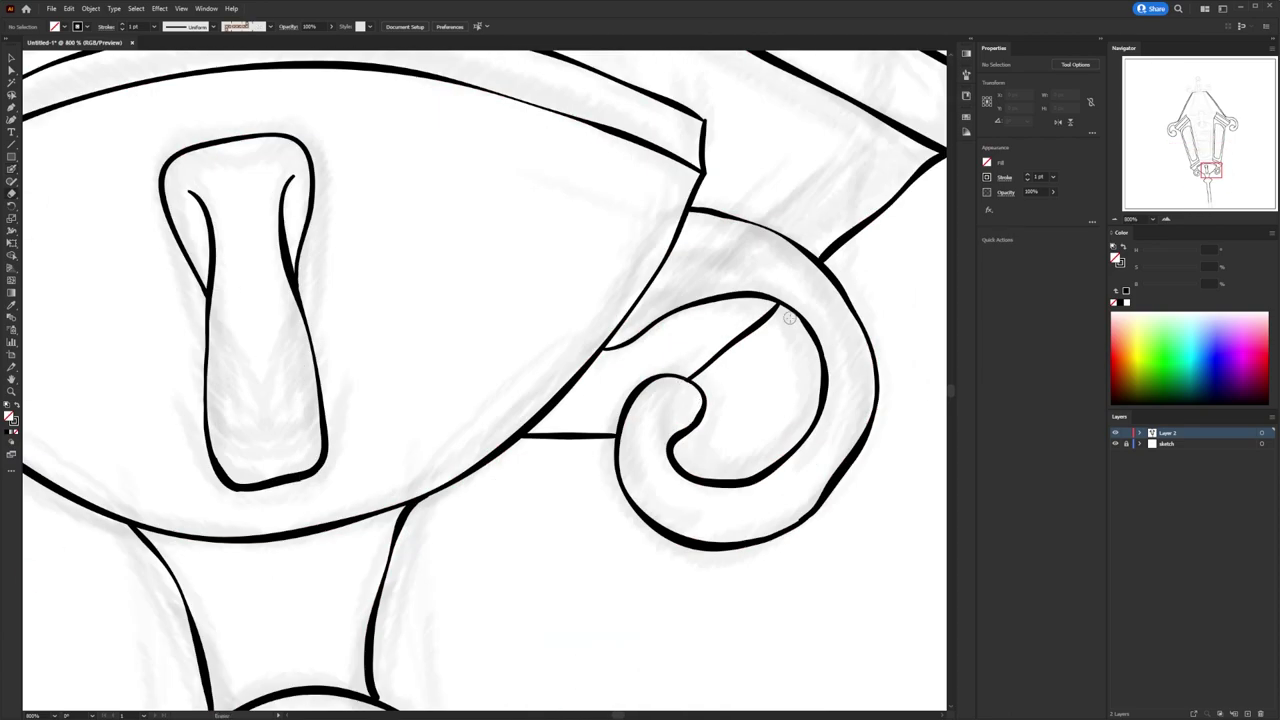
scroll(607, 432, "down", 4)
scroll(743, 463, "up", 2)
scroll(378, 470, "down", 2)
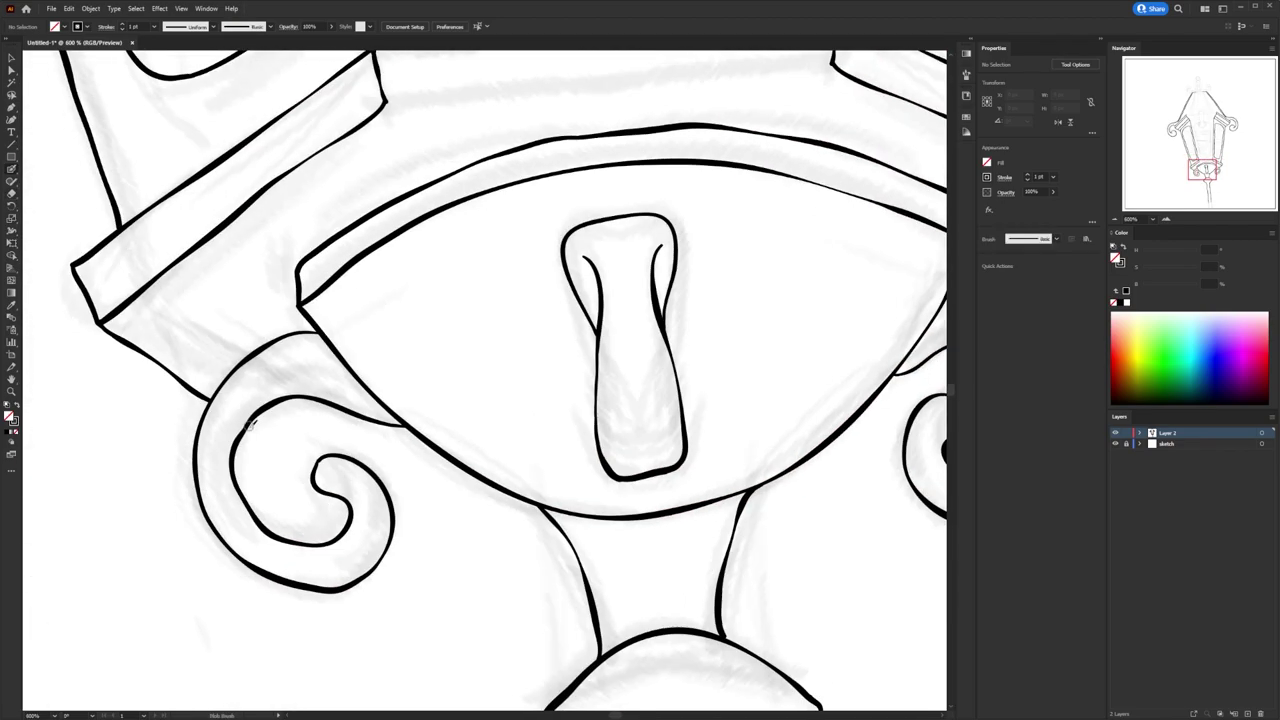
scroll(513, 472, "up", 2)
scroll(414, 486, "up", 2)
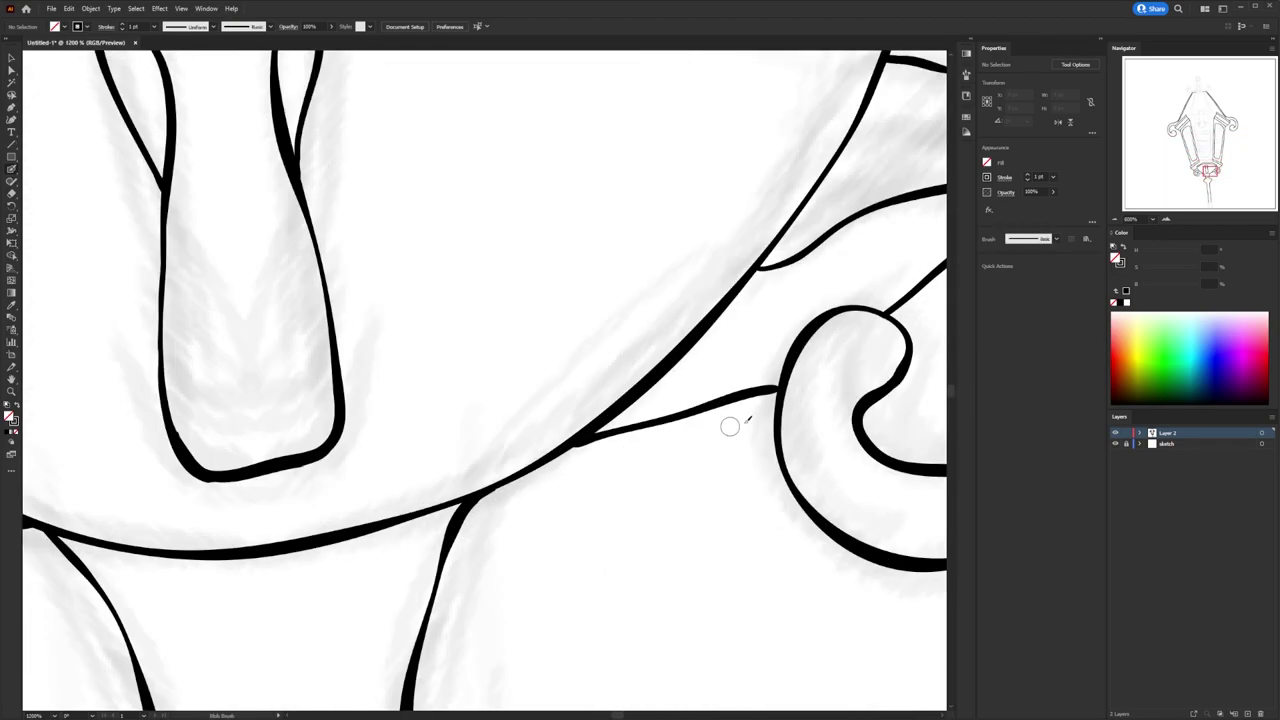
scroll(731, 423, "down", 4)
scroll(750, 469, "down", 3)
scroll(750, 468, "up", 4)
scroll(510, 443, "up", 2)
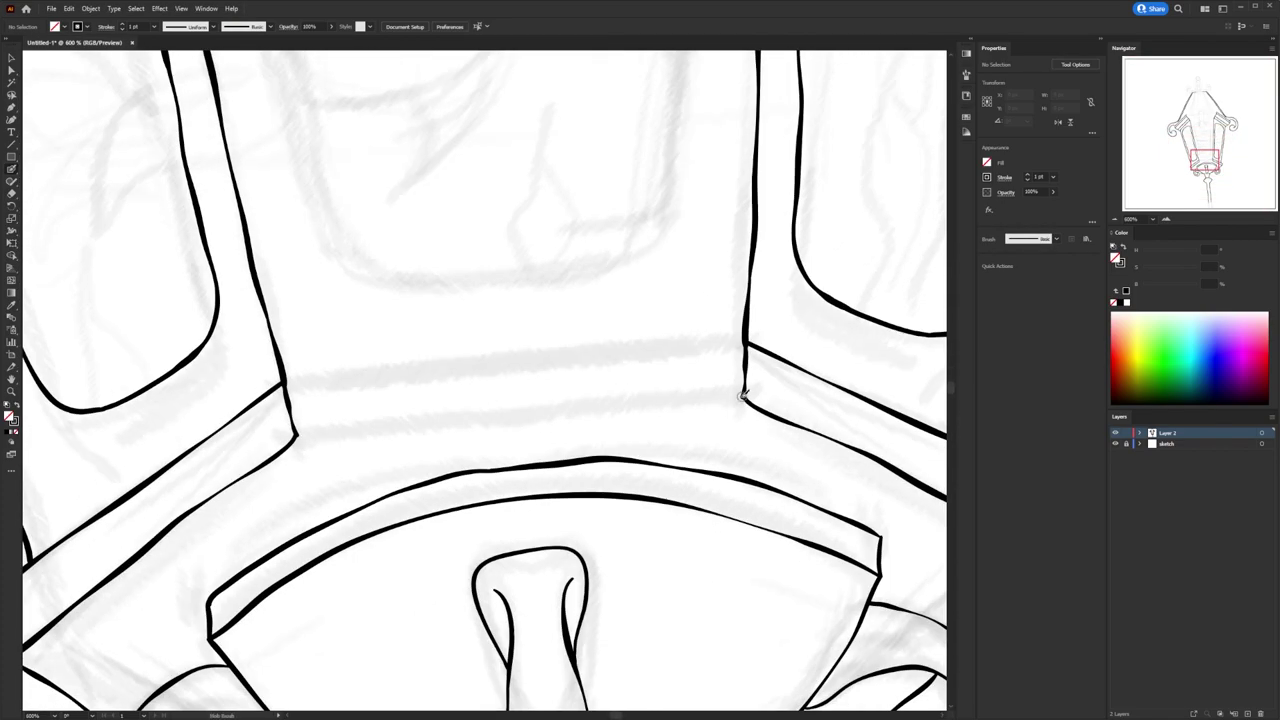
scroll(510, 443, "down", 3)
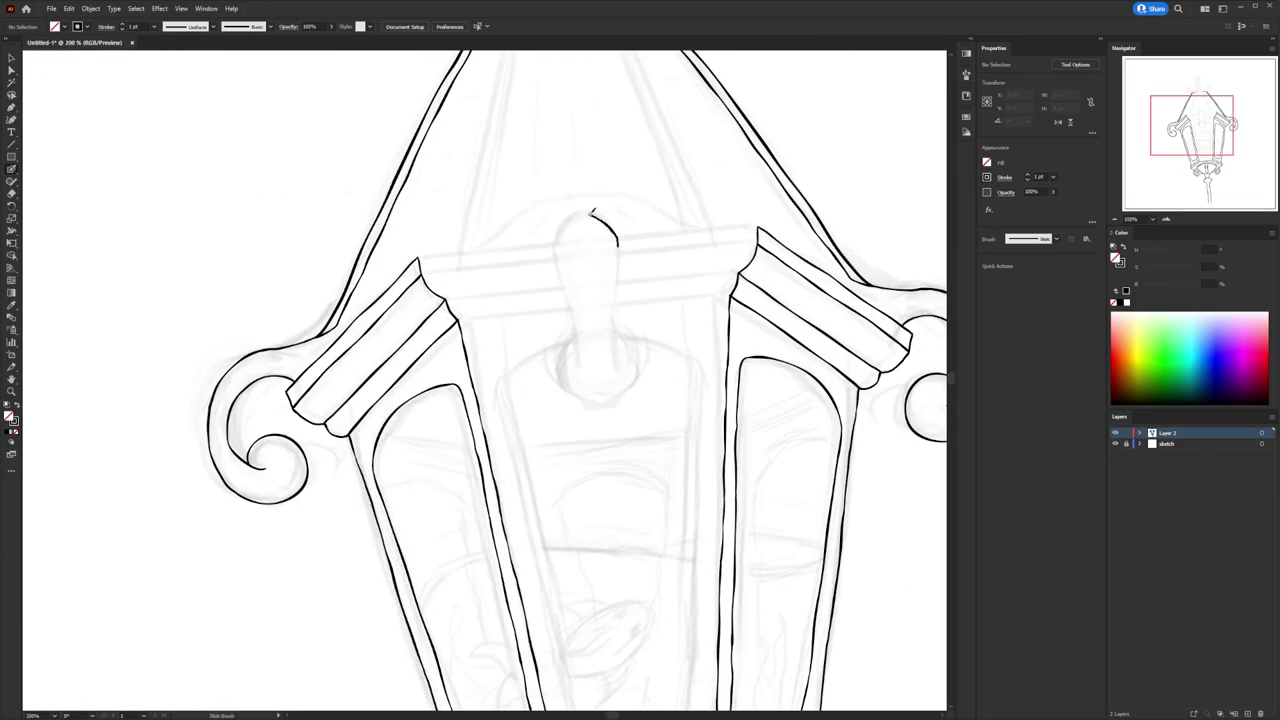
Ink the lamp stem's rounded top and both sides, closing the circle at its base.
scroll(575, 226, "up", 3)
left_click_drag(525, 180, 594, 528)
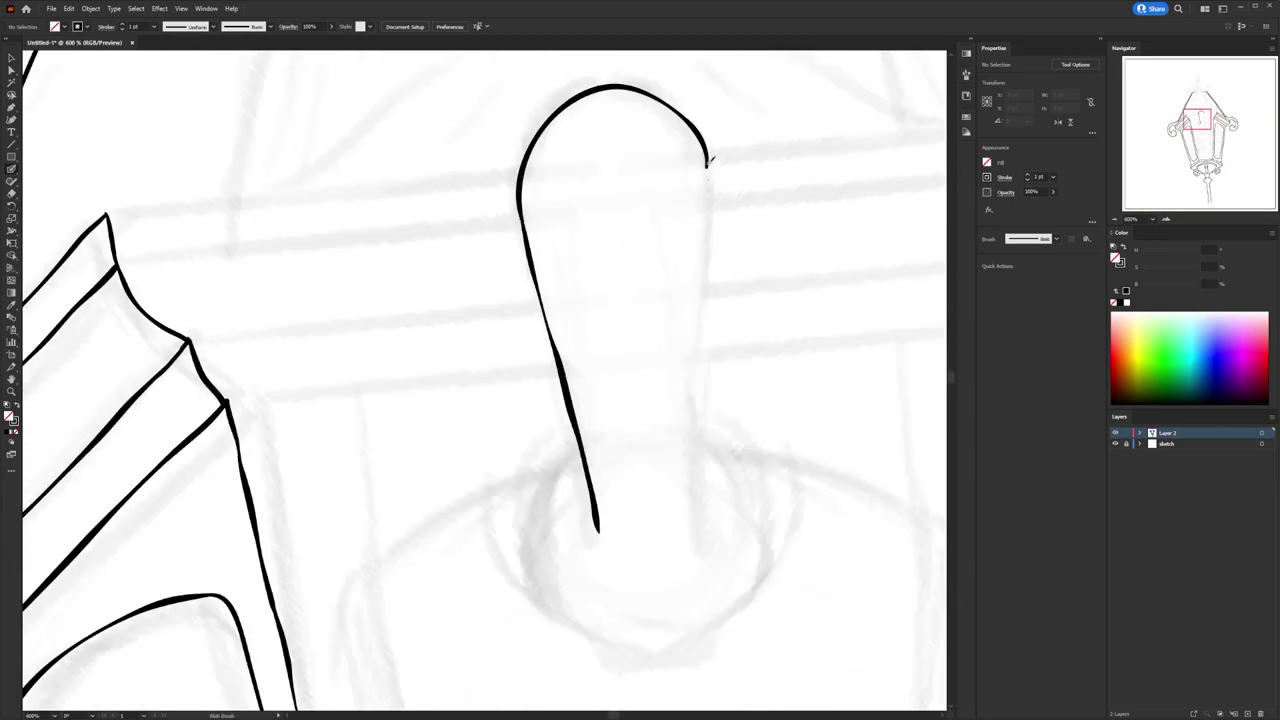
left_click_drag(700, 157, 688, 471)
scroll(688, 471, "down", 1)
mouse_move(508, 326)
left_mouse_down()
mouse_move(472, 398)
mouse_move(610, 537)
left_mouse_up()
left_click_drag(630, 328, 615, 530)
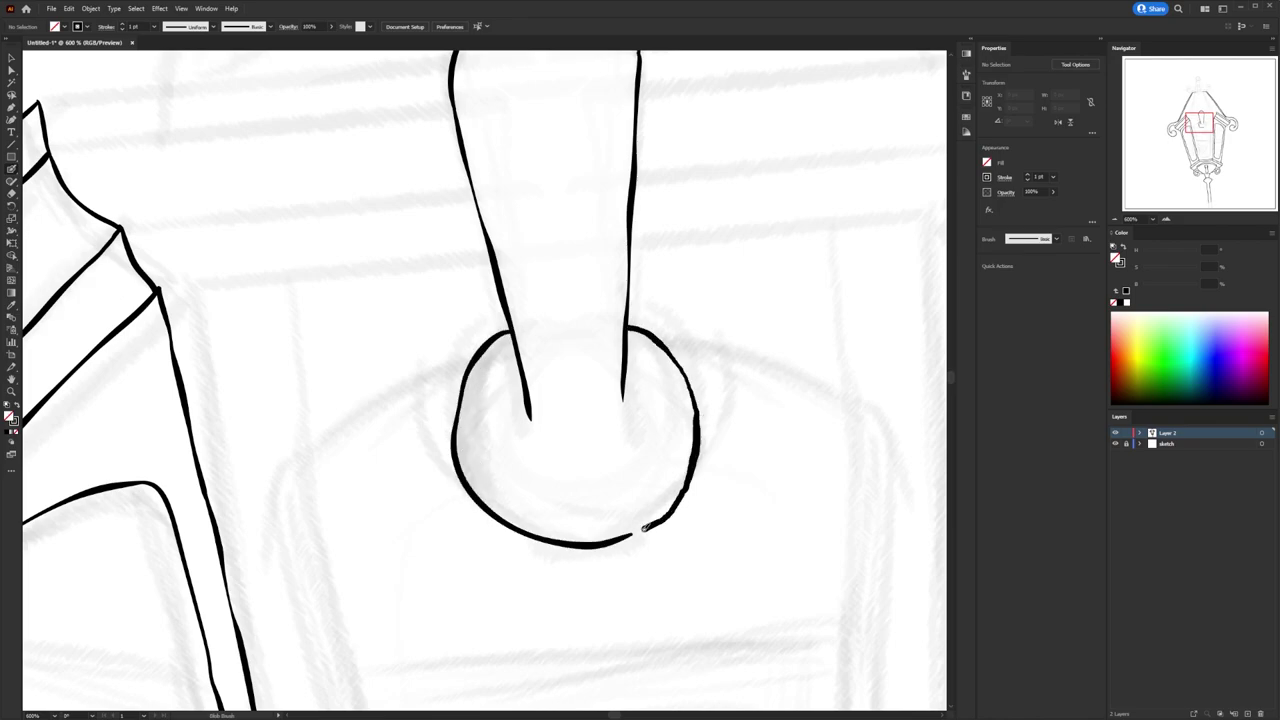
Draw three rail lines joining the roof corners to the stem on both sides.
scroll(620, 440, "down", 5)
scroll(694, 395, "up", 3)
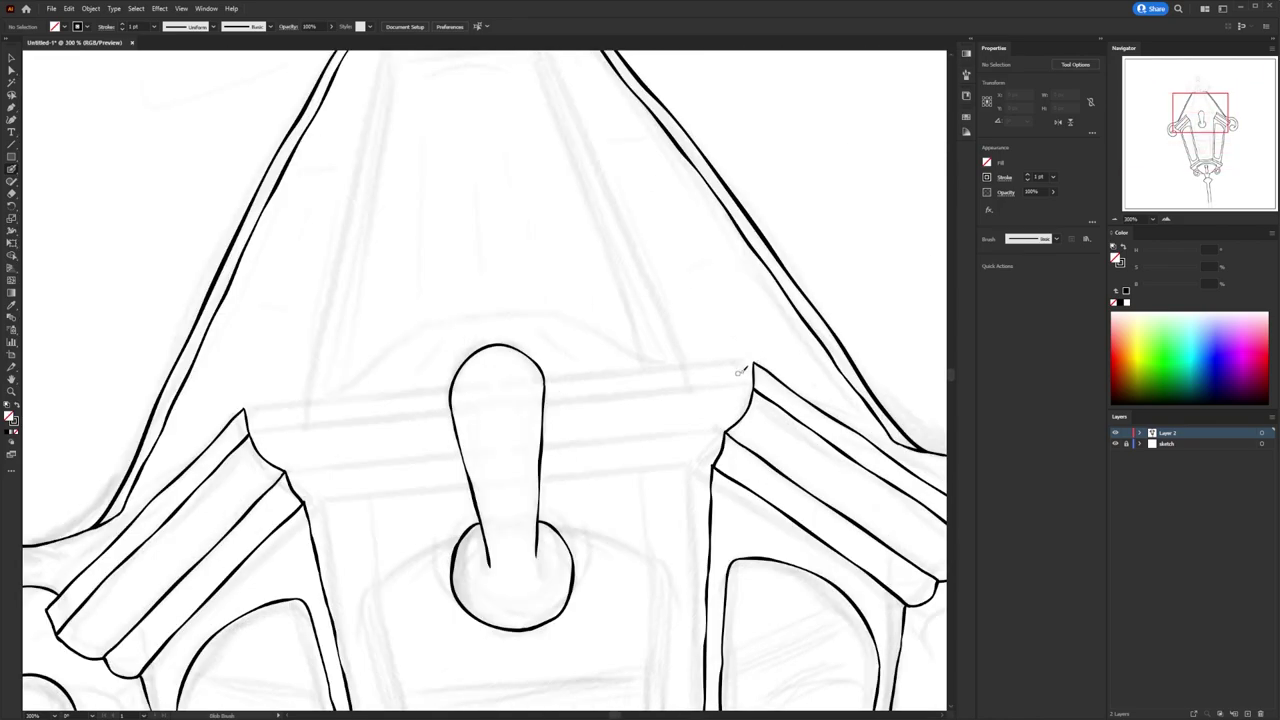
left_click_drag(740, 371, 614, 378)
scroll(600, 380, "up", 2)
scroll(600, 380, "down", 1)
left_click_drag(505, 405, 235, 432)
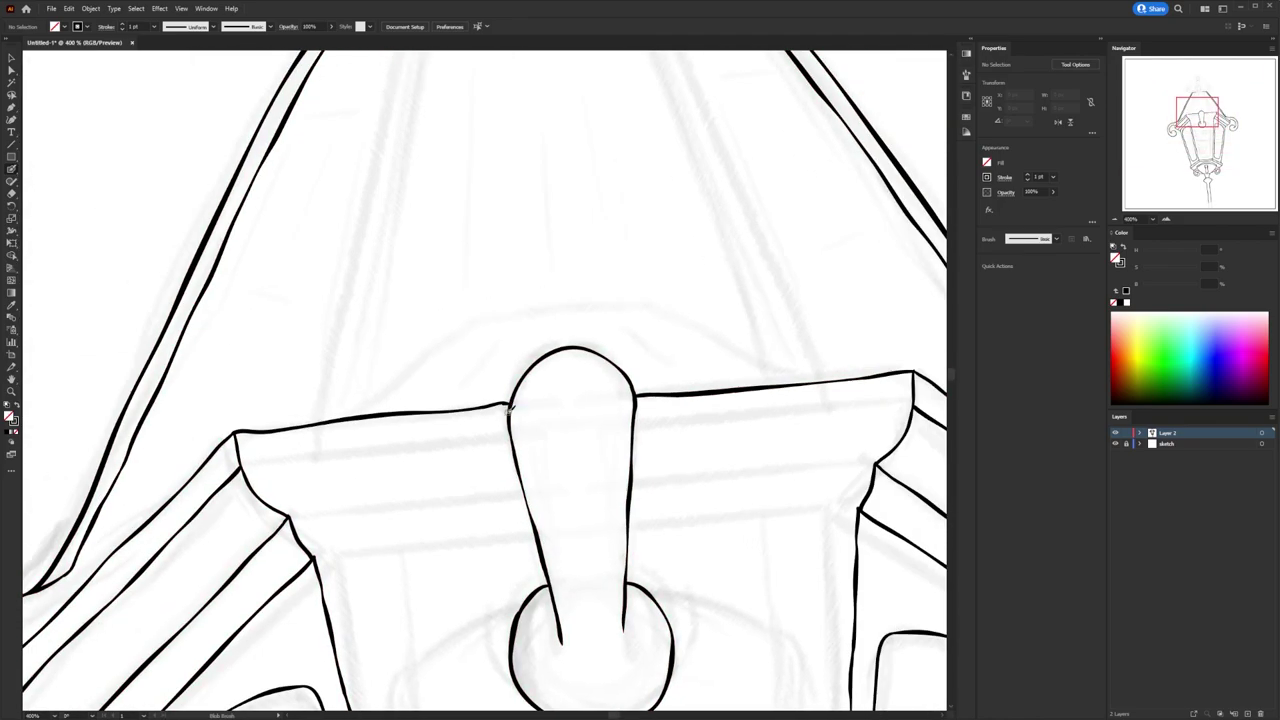
scroll(870, 400, "right", 2)
left_click_drag(465, 436, 276, 458)
scroll(400, 451, "down", 2)
left_click_drag(584, 428, 788, 404)
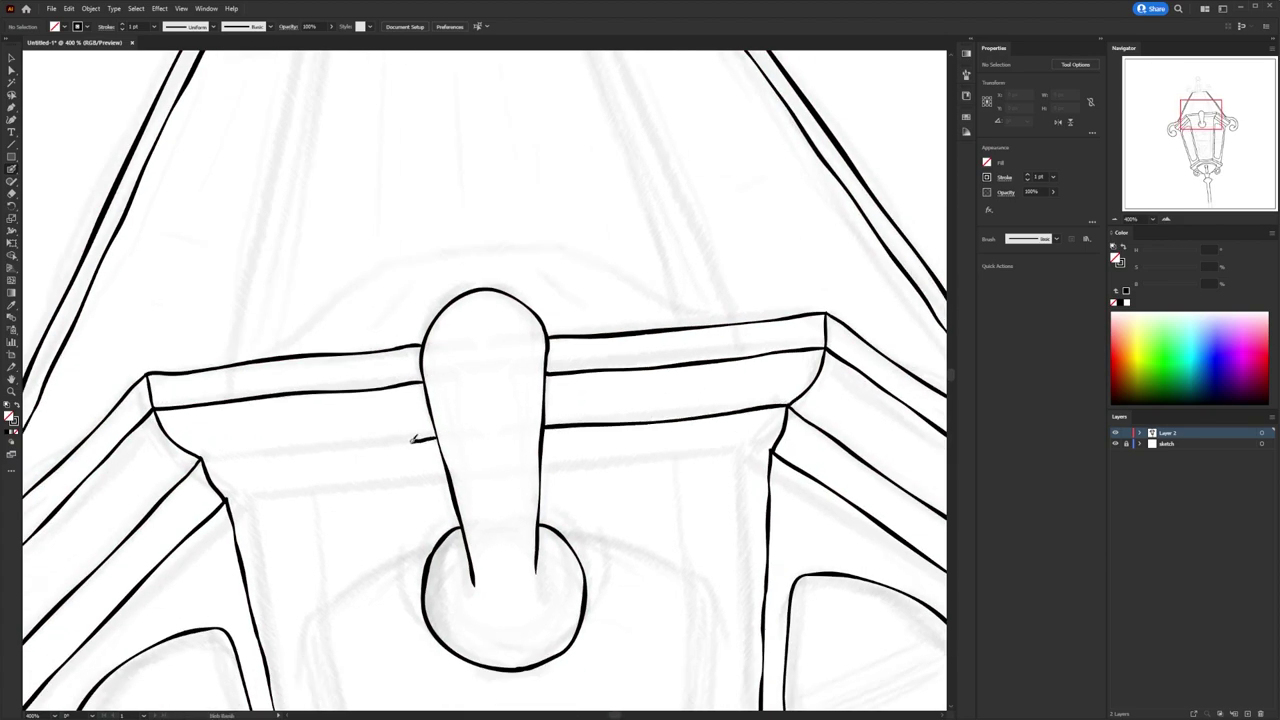
left_click_drag(418, 440, 200, 462)
scroll(714, 430, "down", 1)
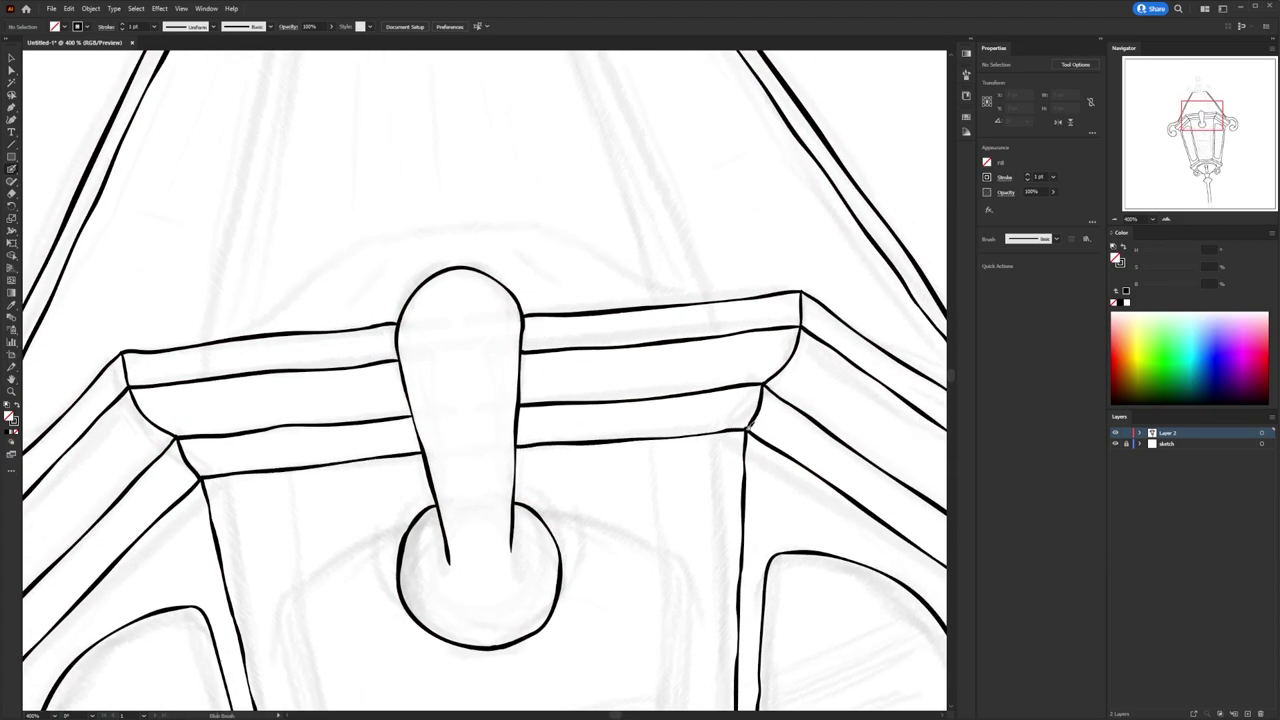
Ink the long panel edges below the stem down to their curved bottoms.
key("h")
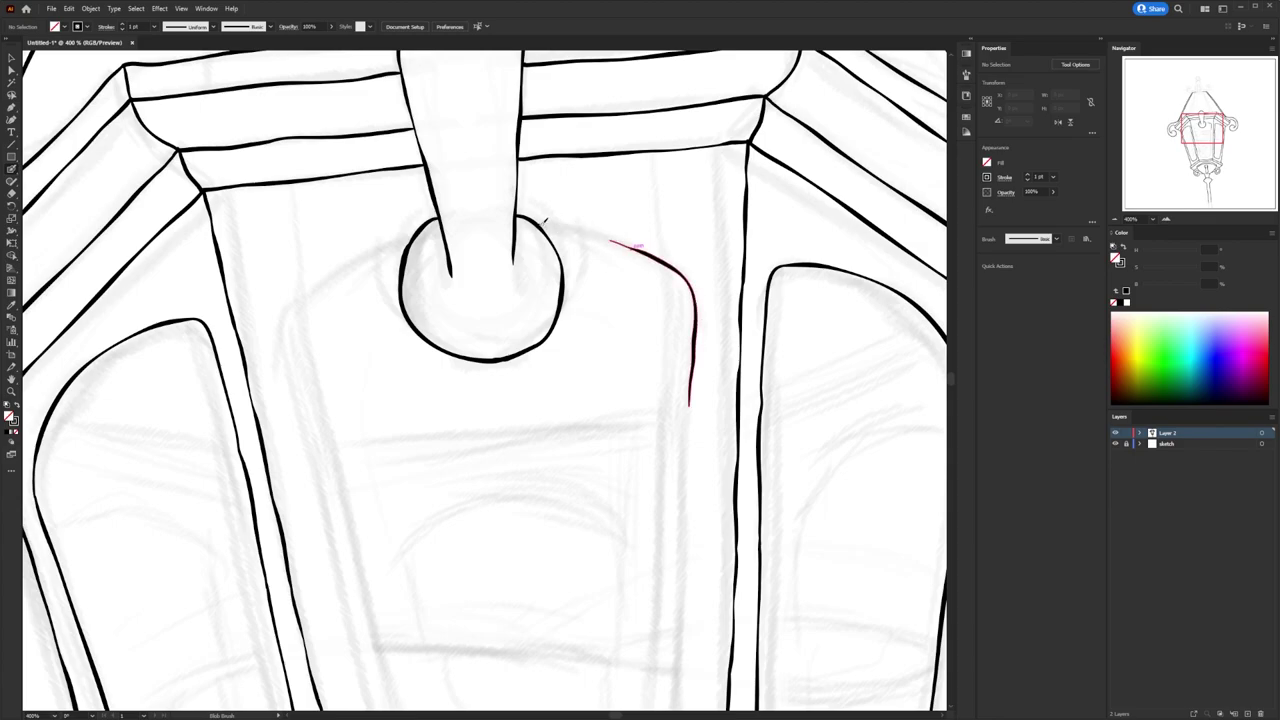
left_click_drag(545, 220, 543, 222)
scroll(545, 300, "down", 4)
left_click_drag(688, 314, 690, 640)
scroll(663, 571, "up", 1)
key("h")
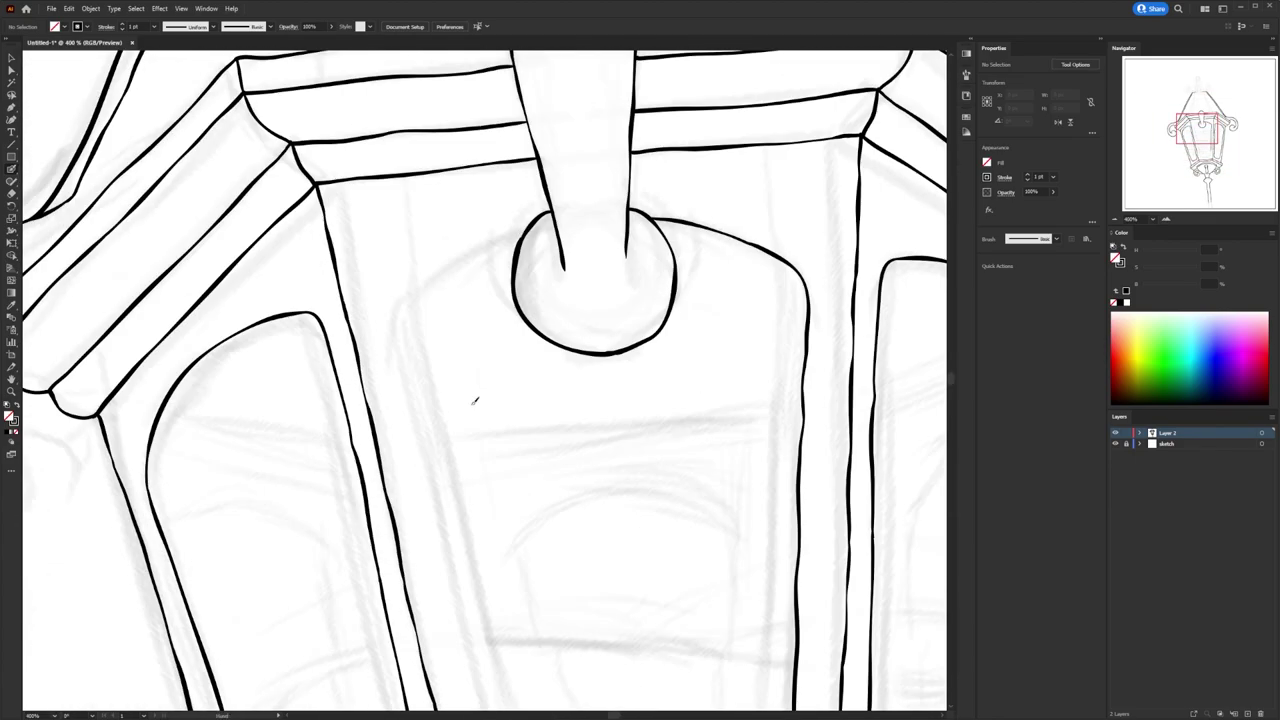
left_click_drag(424, 240, 442, 512)
scroll(442, 512, "down", 5)
left_click_drag(408, 228, 612, 682)
scroll(738, 460, "down", 1)
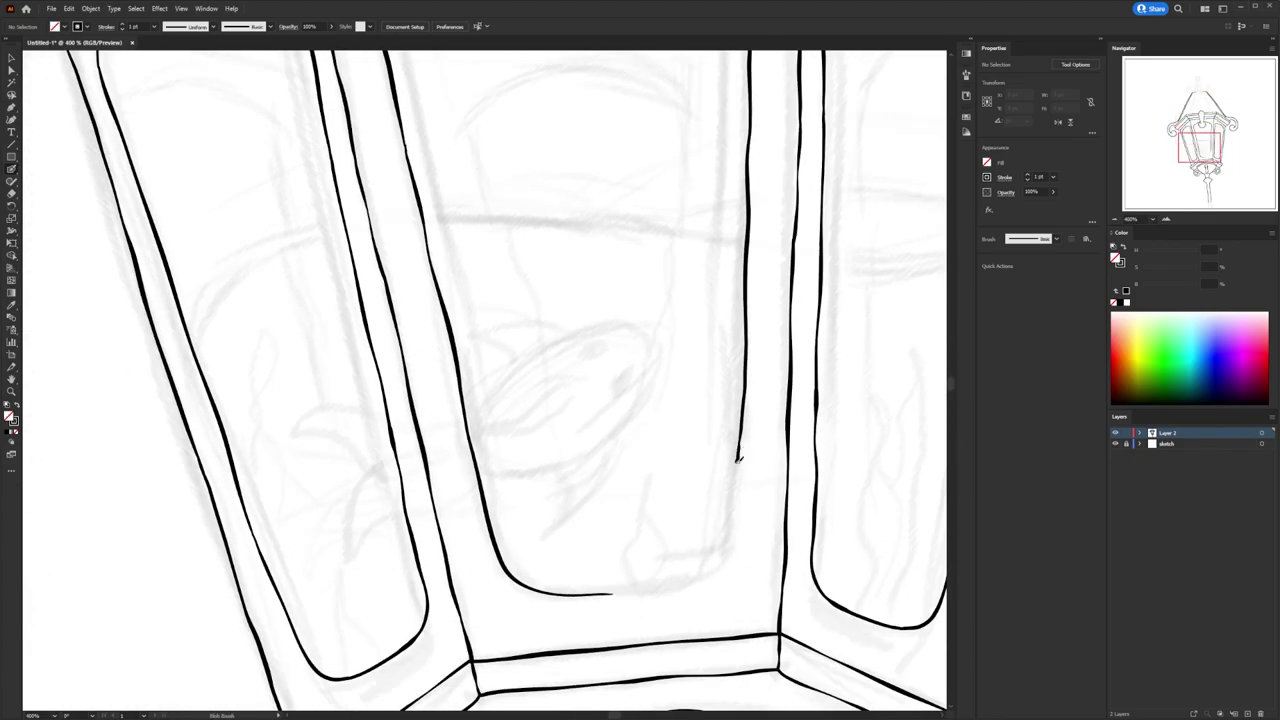
scroll(634, 545, "up", 3)
scroll(760, 450, "down", 3)
Ink the right roof edge down to the cornice.
key("ctrl+minus")
key("ctrl+minus")
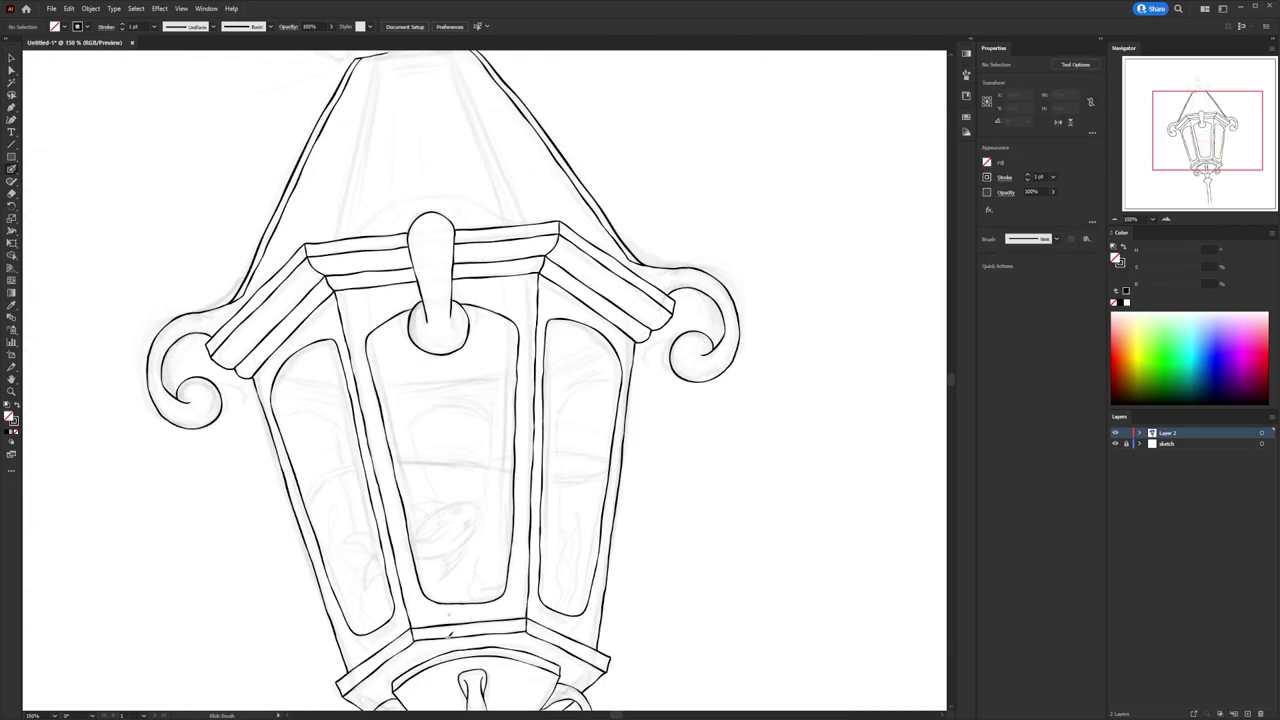
key("ctrl+minus")
key("ctrl+plus")
key("ctrl+plus")
left_click_drag(642, 476, 662, 518)
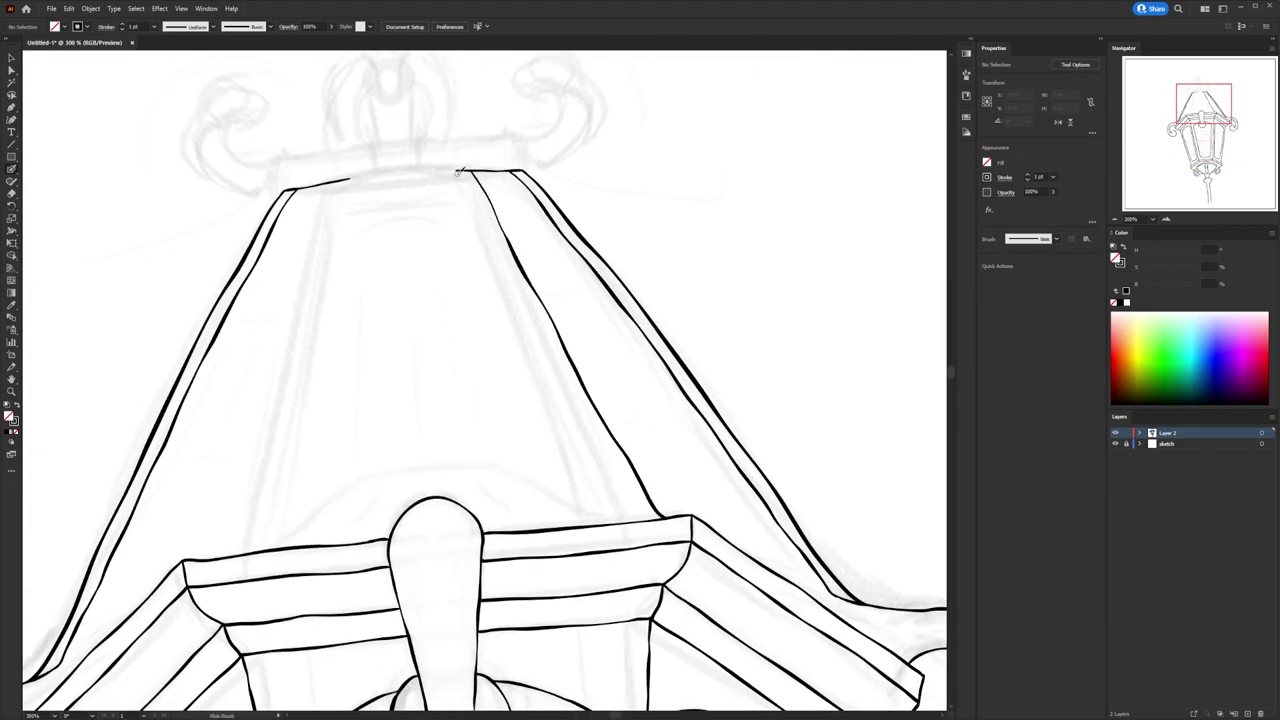
left_click_drag(573, 403, 620, 520)
Draw the inner left roof edge line and bridge the gap along the roof's top rim.
key("ctrl+minus")
left_click_drag(503, 323, 640, 430)
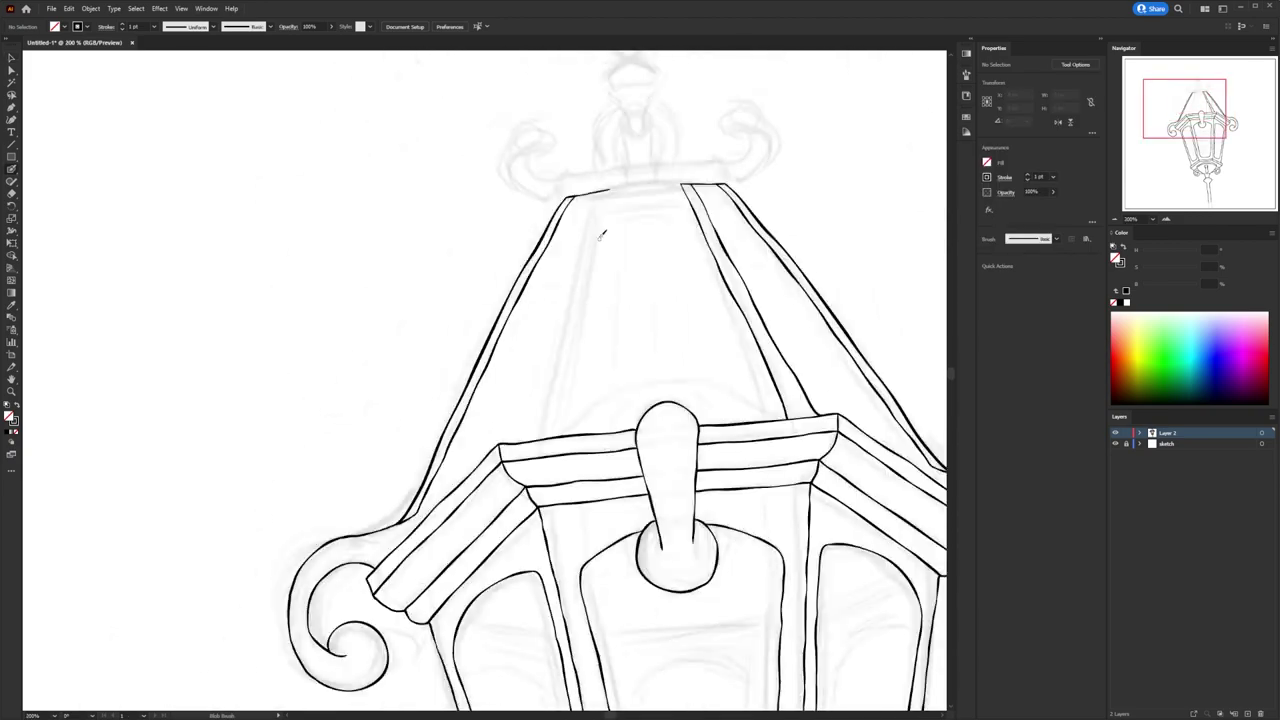
left_click_drag(603, 210, 607, 265)
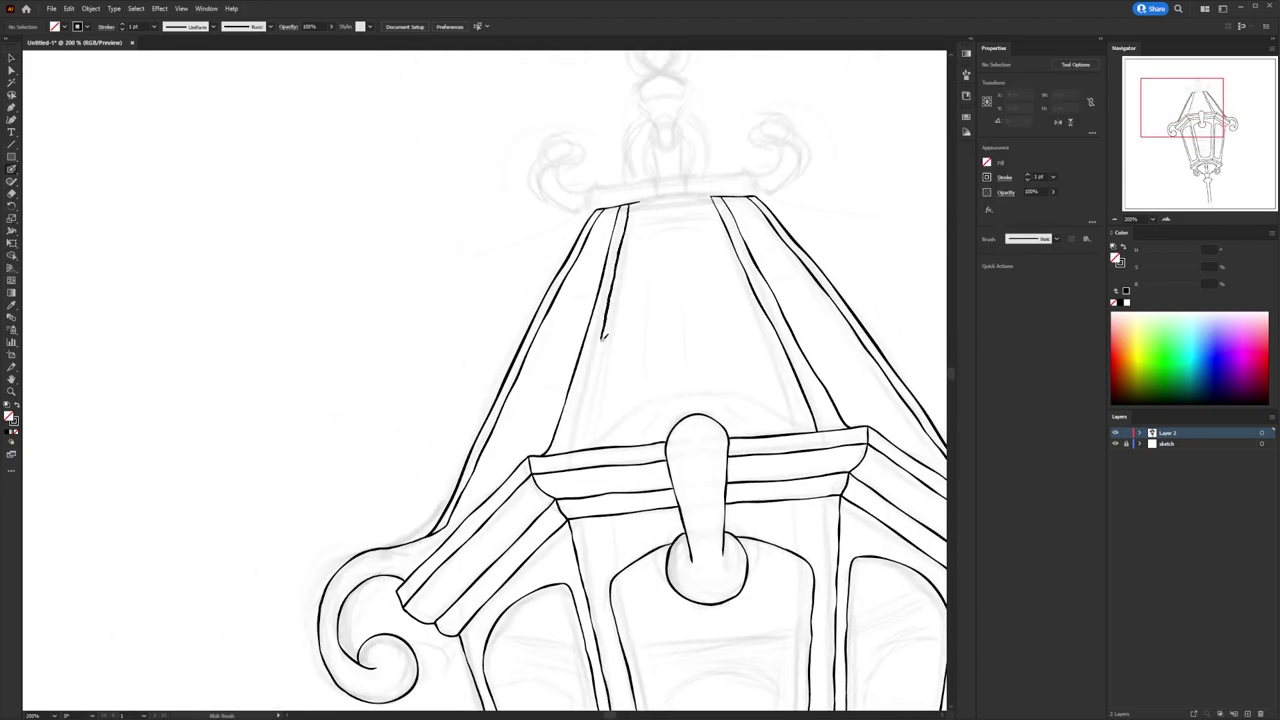
scroll(584, 433, "up", 2)
scroll(718, 292, "down", 1)
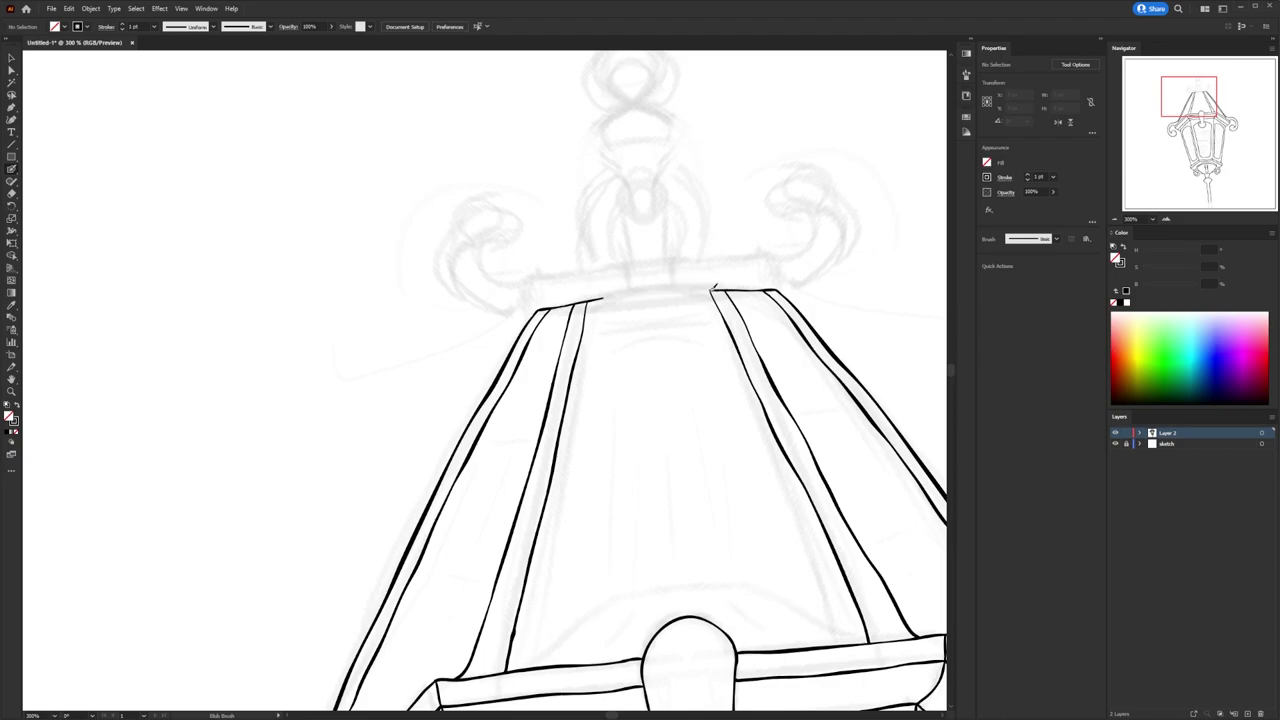
left_click_drag(728, 287, 595, 299)
scroll(683, 300, "up", 3)
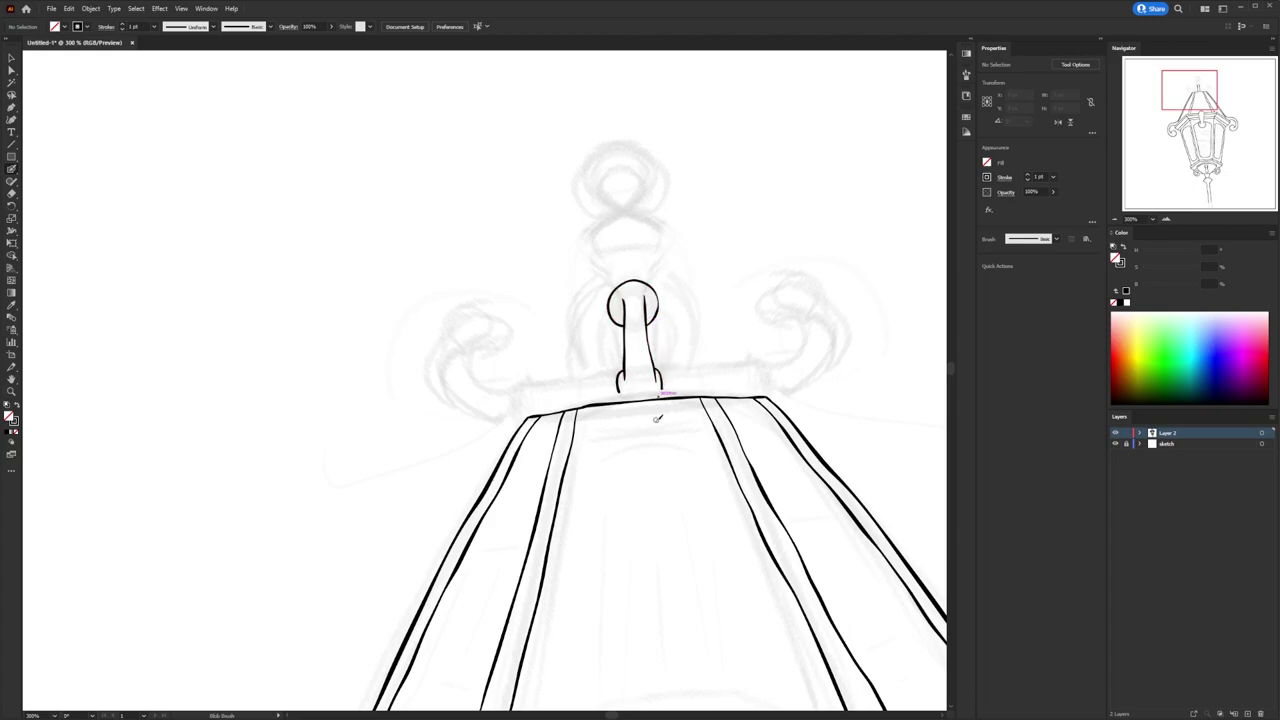
Reflect a copy of the right scroll curl and move it to the left side.
scroll(646, 300, "up", 1)
scroll(700, 330, "right", 2)
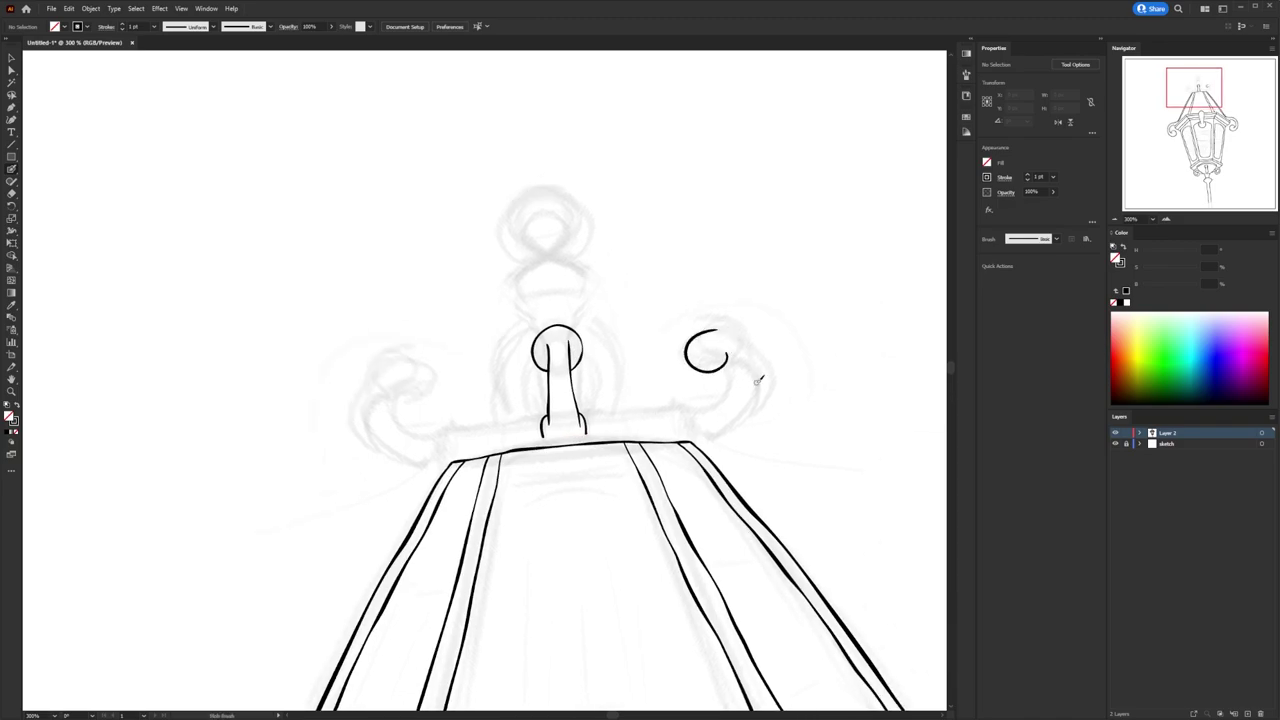
left_click(717, 433, "ctrl")
key("o")
left_click(557, 440, "alt")
left_click(900, 449)
left_click_drag(346, 480, 708, 375)
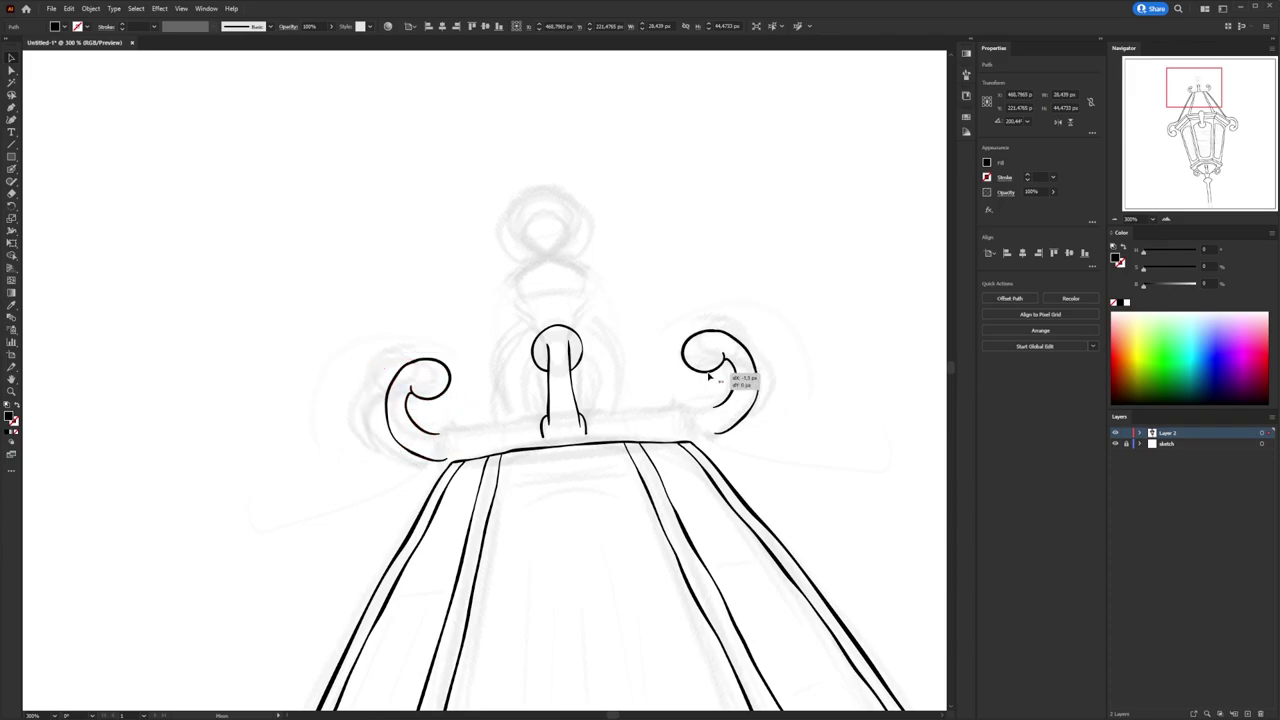
key("ctrl+shift+a")
Draw the crossbar between the curls, joining it to the left curl's lines.
key("b")
left_click_drag(517, 414, 700, 425)
scroll(702, 426, "up", 3)
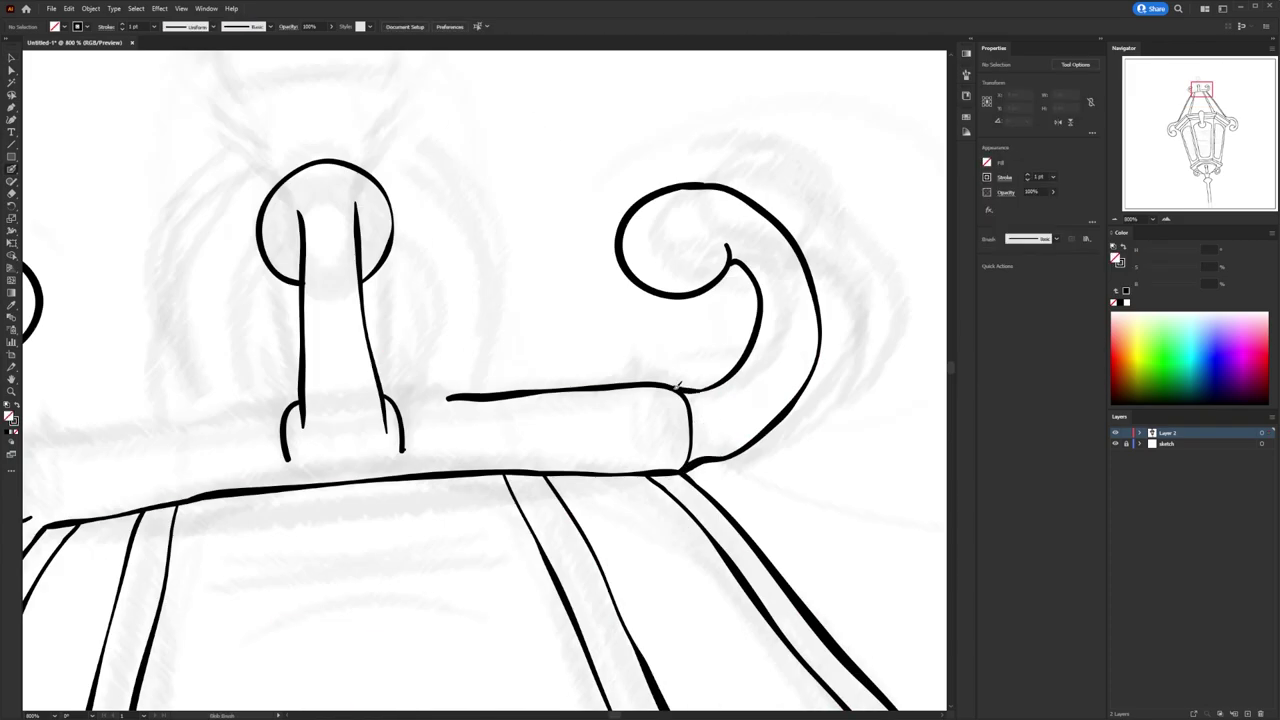
scroll(677, 385, "left", 1)
scroll(677, 385, "left", 2)
left_click_drag(466, 412, 228, 524)
left_click_drag(232, 440, 198, 454)
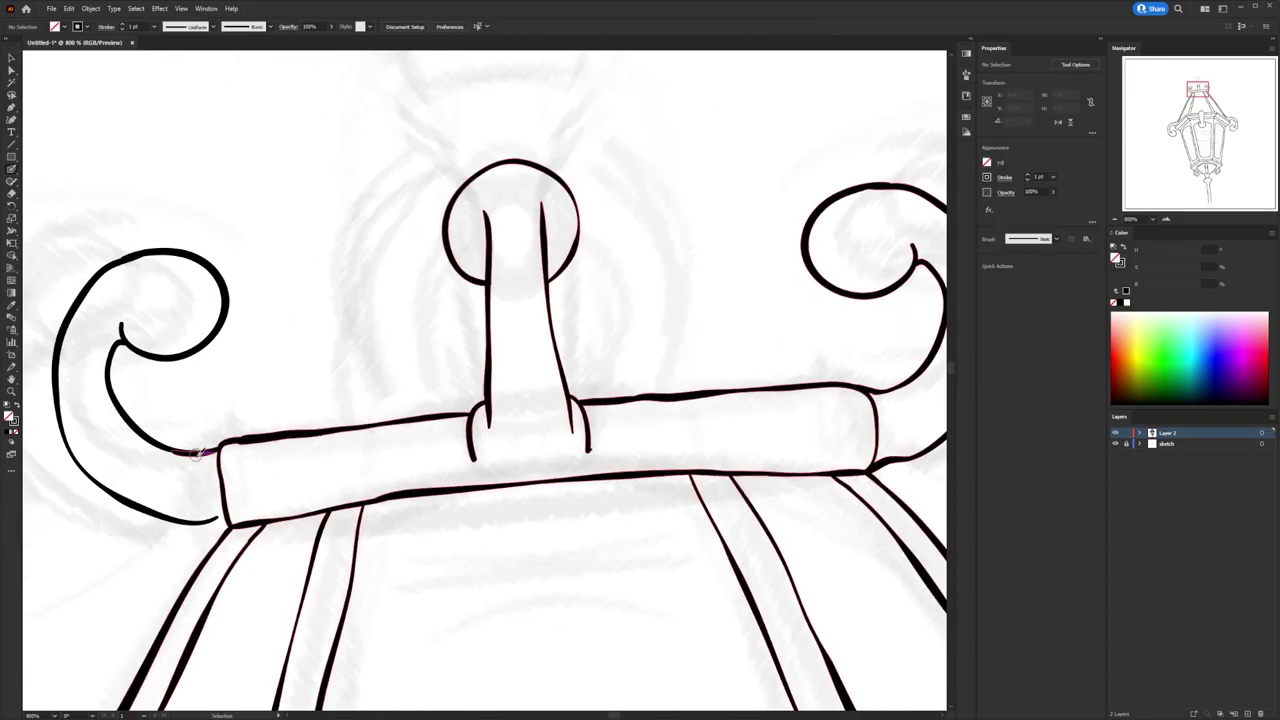
left_click_drag(186, 524, 222, 517)
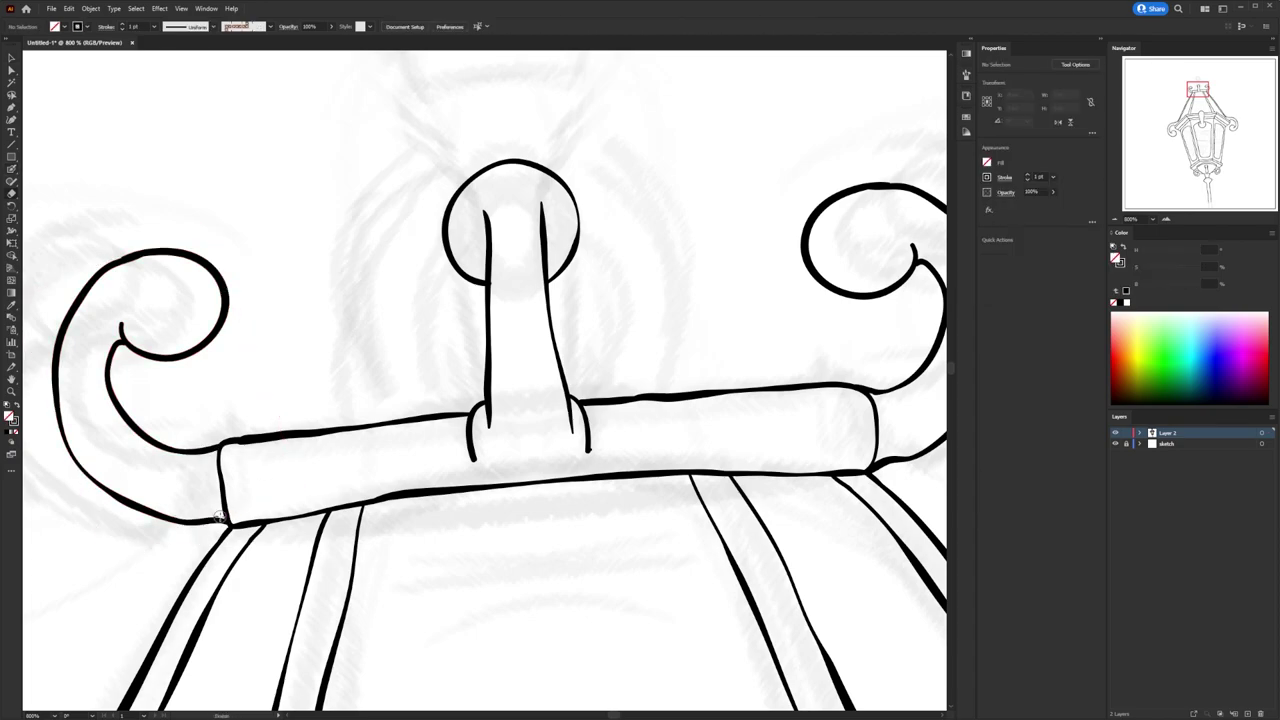
scroll(222, 518, "down", 3)
scroll(459, 397, "up", 2)
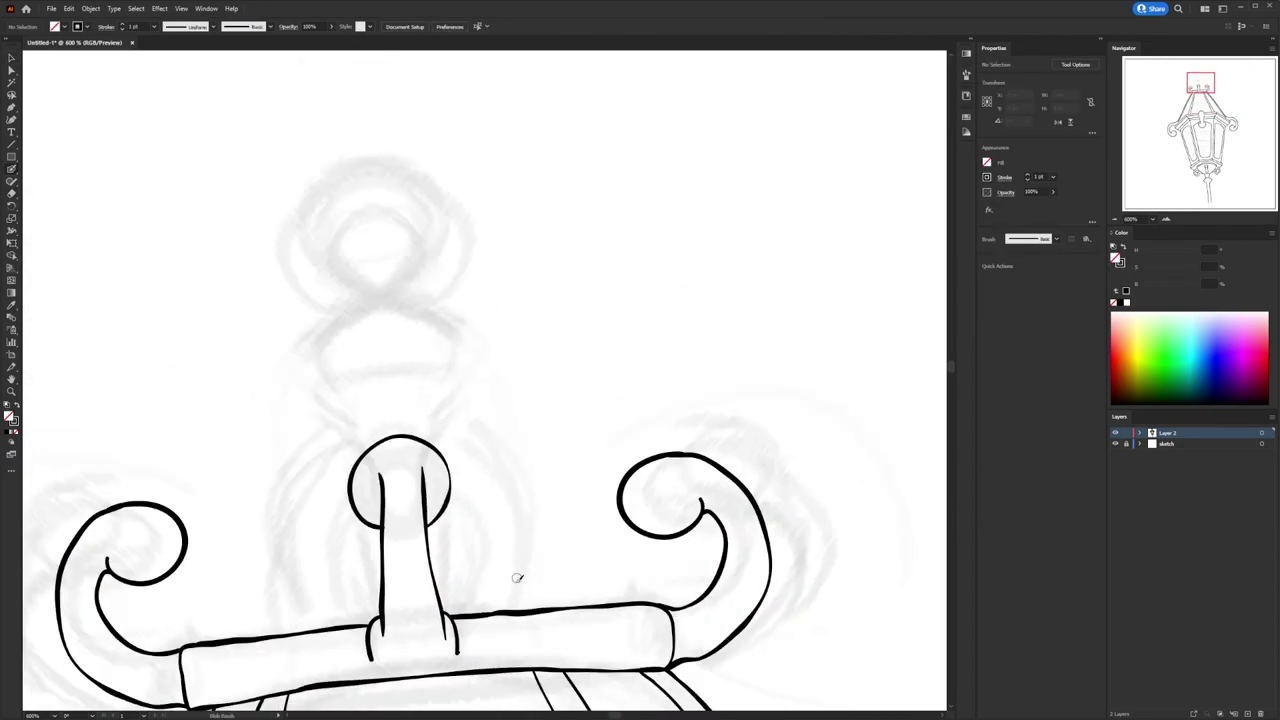
Draw the arching supports rising from the crossbar over the circle, undoing a stray stroke.
left_click_drag(514, 606, 450, 388)
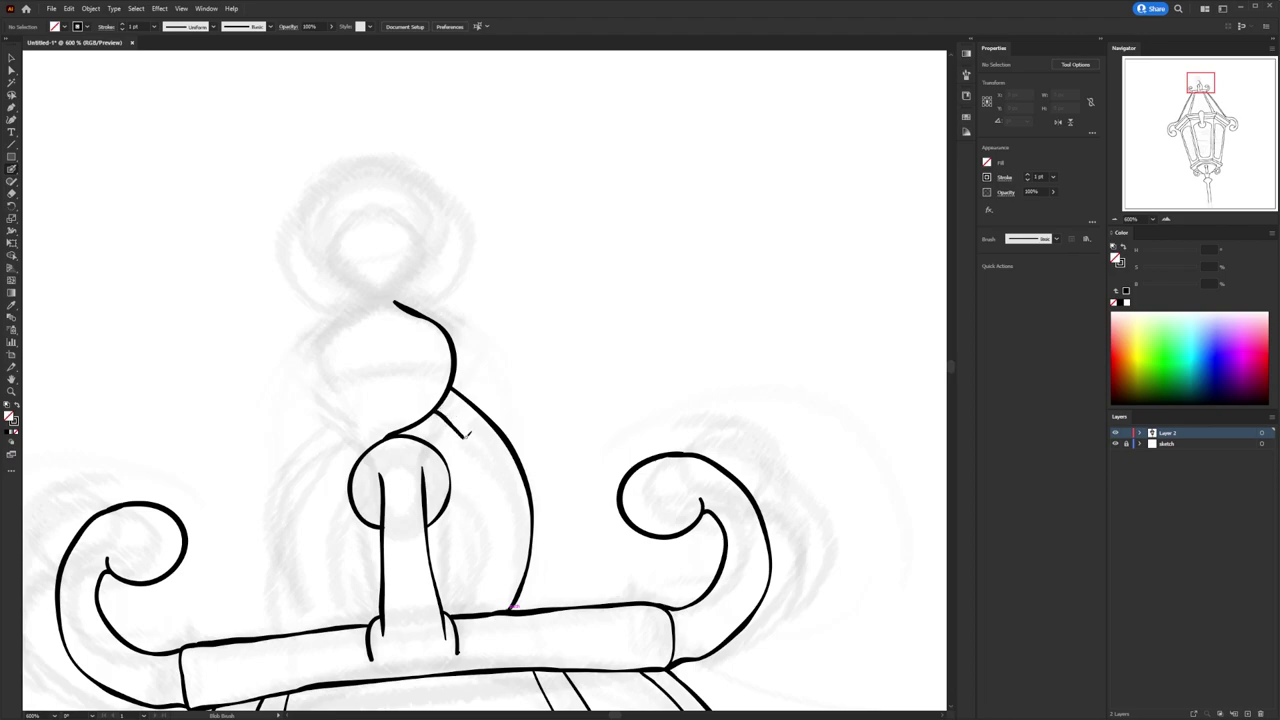
left_click_drag(472, 605, 420, 424)
mouse_move(312, 432)
left_mouse_down()
mouse_move(325, 628)
mouse_move(335, 448)
left_mouse_up()
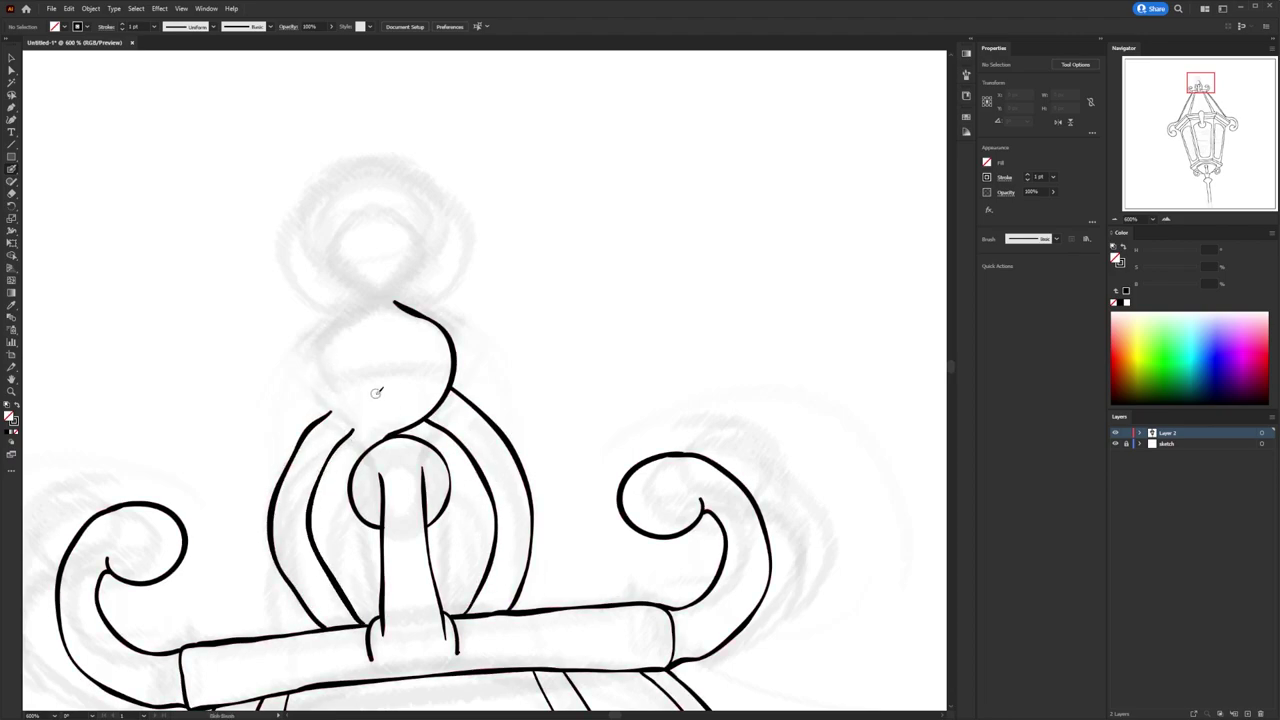
scroll(407, 428, "up", 2)
scroll(407, 428, "down", 4)
left_click_drag(365, 385, 447, 402)
key("ctrl+z")
scroll(424, 445, "up", 2)
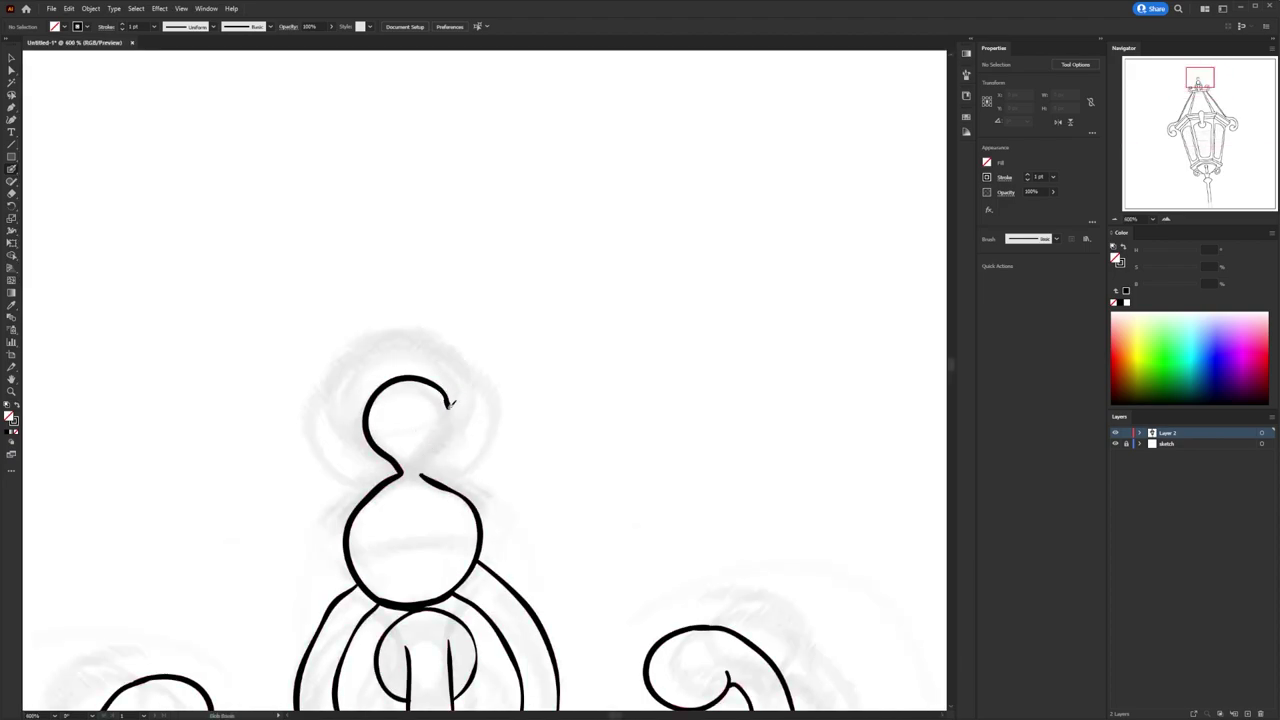
Add the small bulb on the finial, touching up with the eraser, then review the crown.
left_click_drag(433, 450, 418, 472)
scroll(418, 472, "down", 1)
key("shift+e")
key("shift+b")
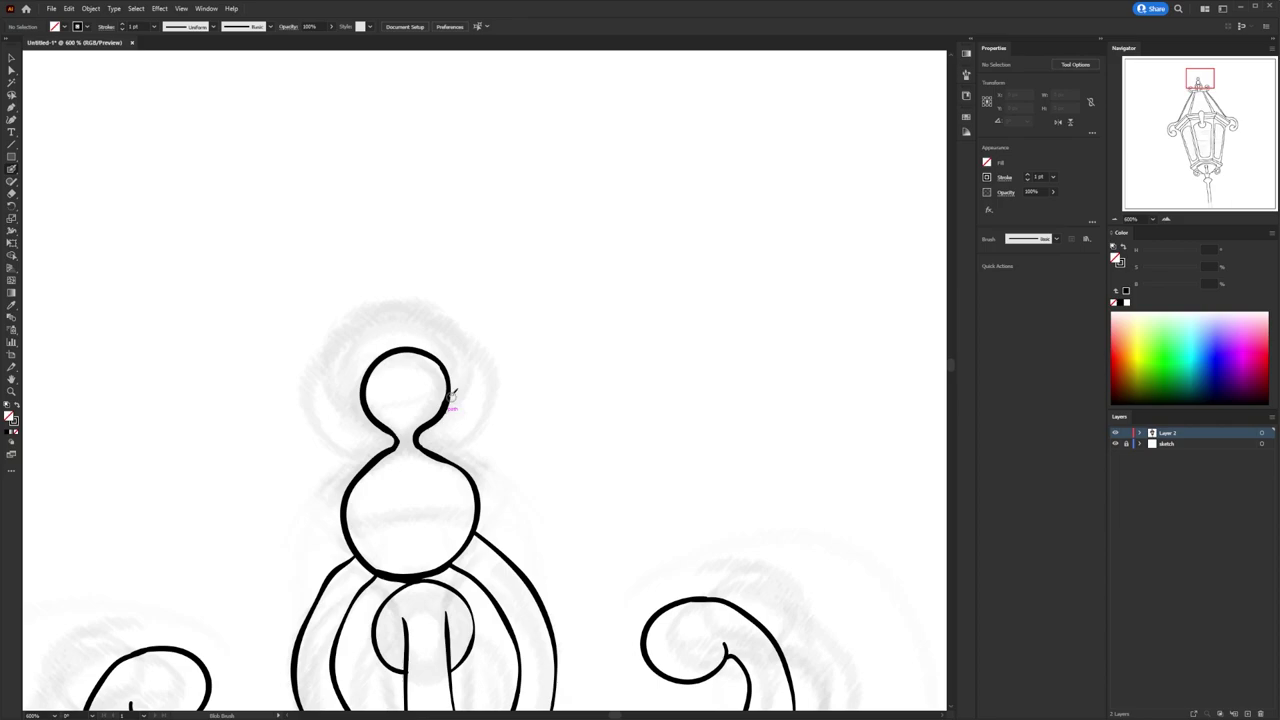
scroll(392, 454, "down", 5)
scroll(390, 316, "up", 3)
scroll(543, 490, "up", 1)
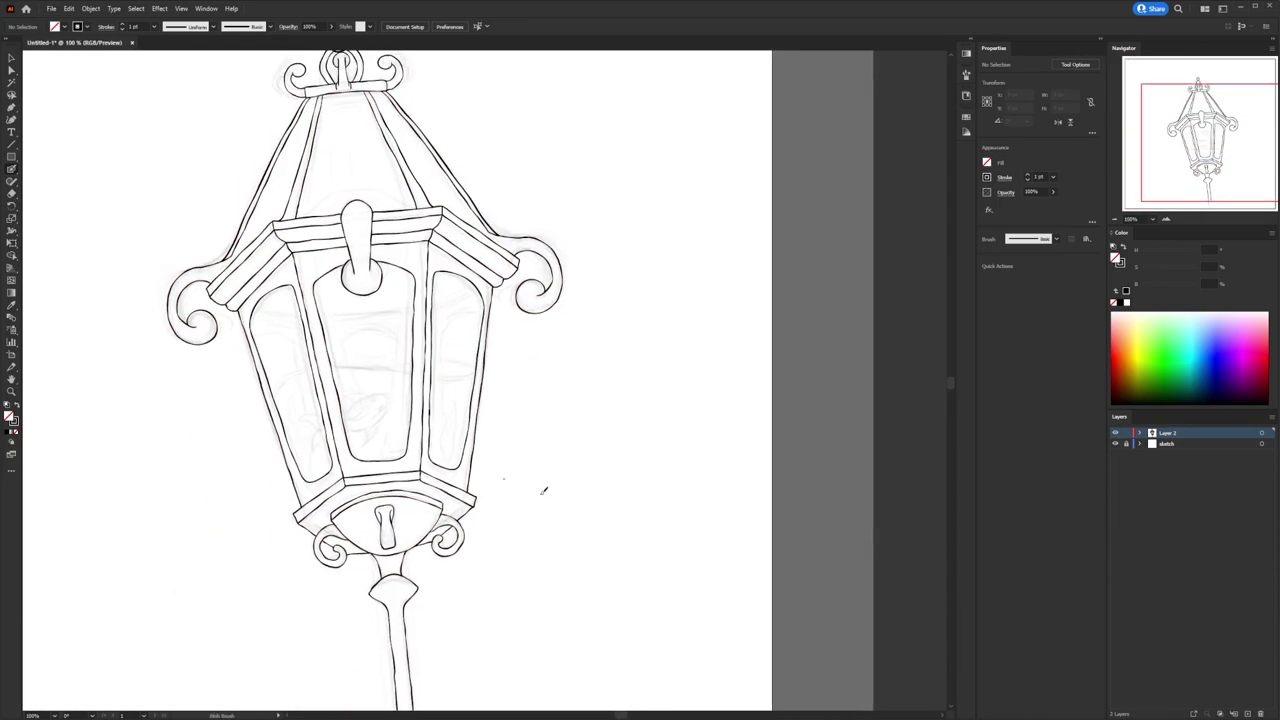
scroll(405, 356, "up", 1)
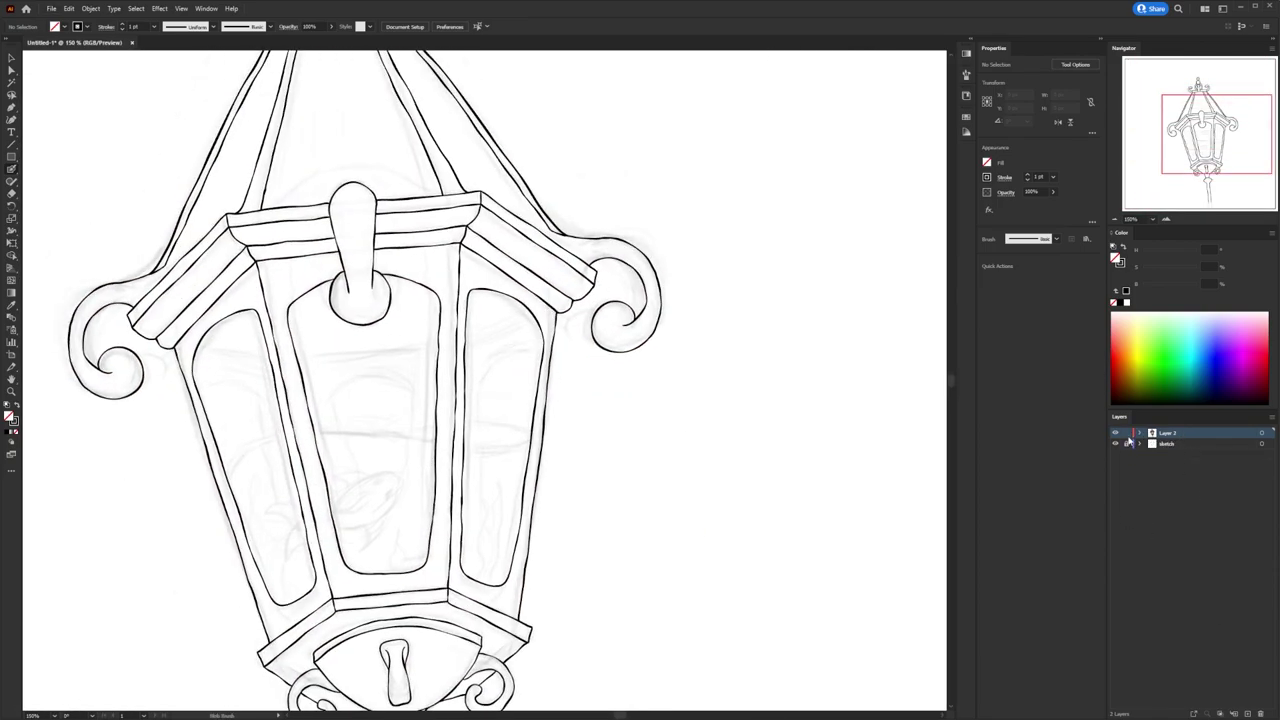
scroll(491, 300, "down", 2)
scroll(491, 214, "up", 2)
scroll(503, 337, "down", 3)
scroll(490, 428, "down", 1)
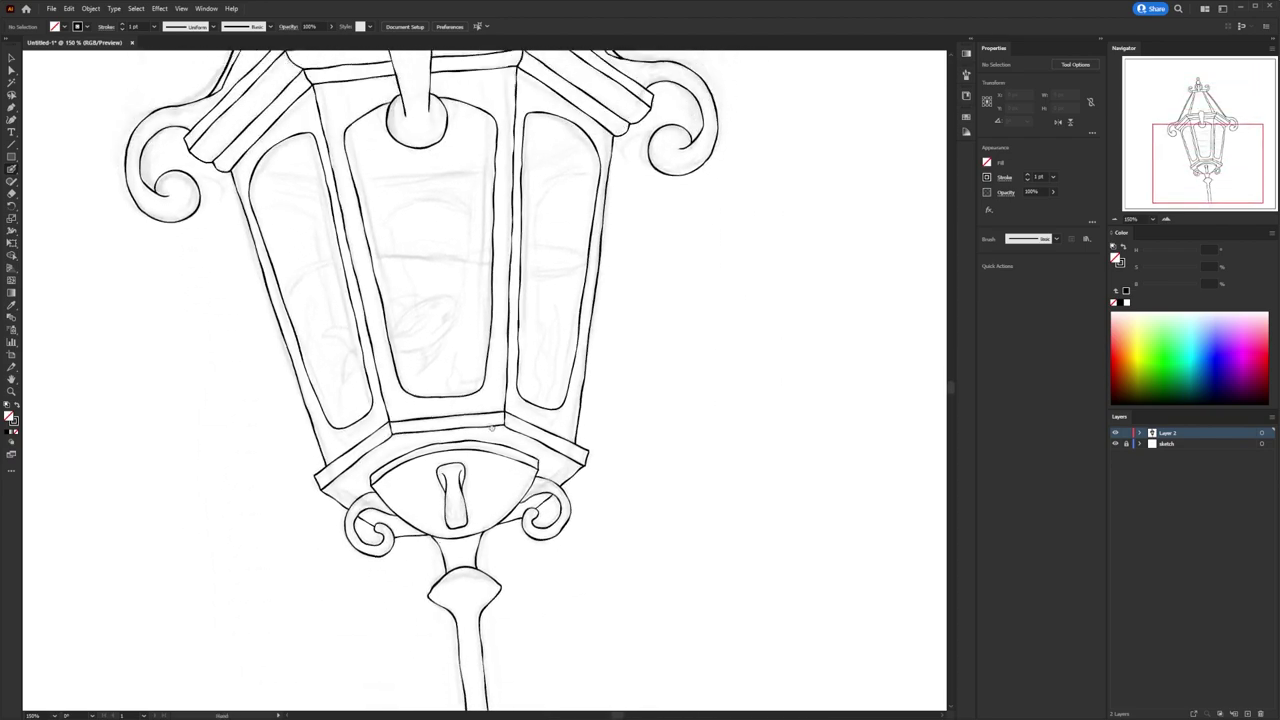
scroll(491, 427, "up", 1)
scroll(491, 427, "down", 2)
scroll(688, 330, "up", 1)
Ink the right pane's outer and inner edges with several long downward strokes.
scroll(688, 330, "up", 1)
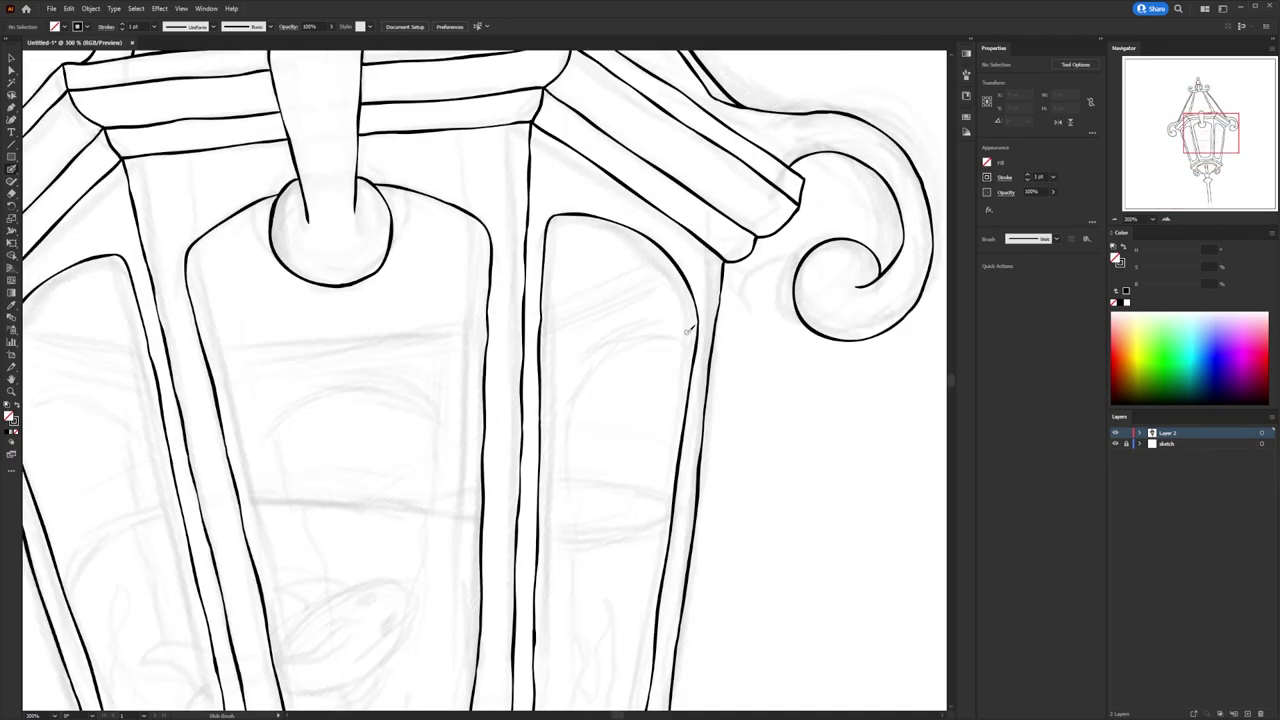
scroll(598, 271, "down", 1)
scroll(598, 271, "down", 2)
left_click_drag(668, 155, 600, 636)
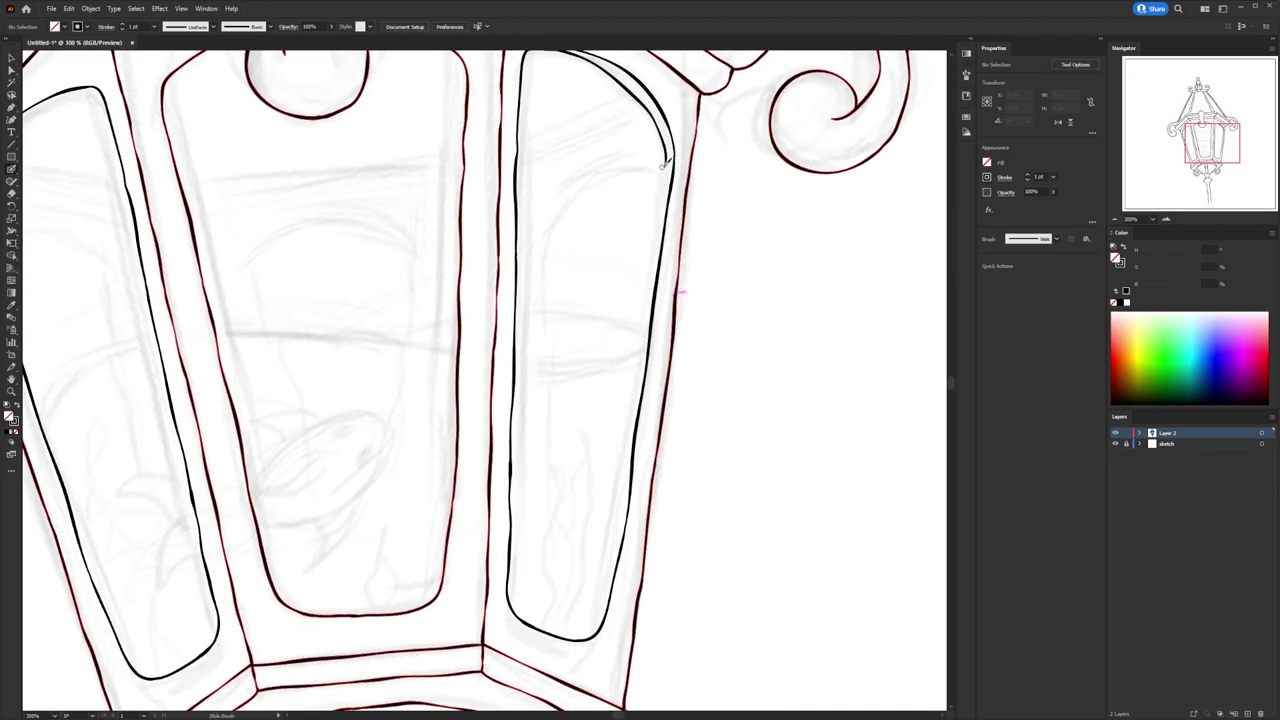
scroll(650, 268, "up", 1)
left_click_drag(655, 230, 612, 527)
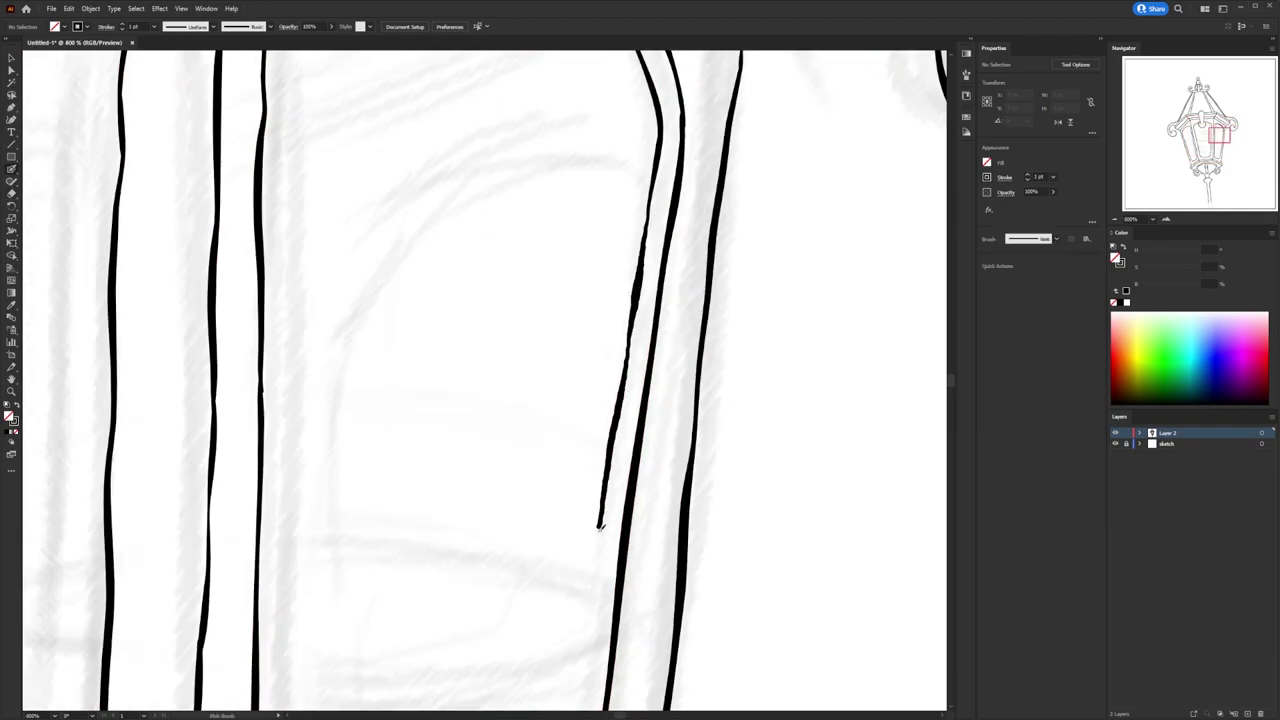
scroll(612, 527, "down", 2)
left_click_drag(724, 216, 643, 625)
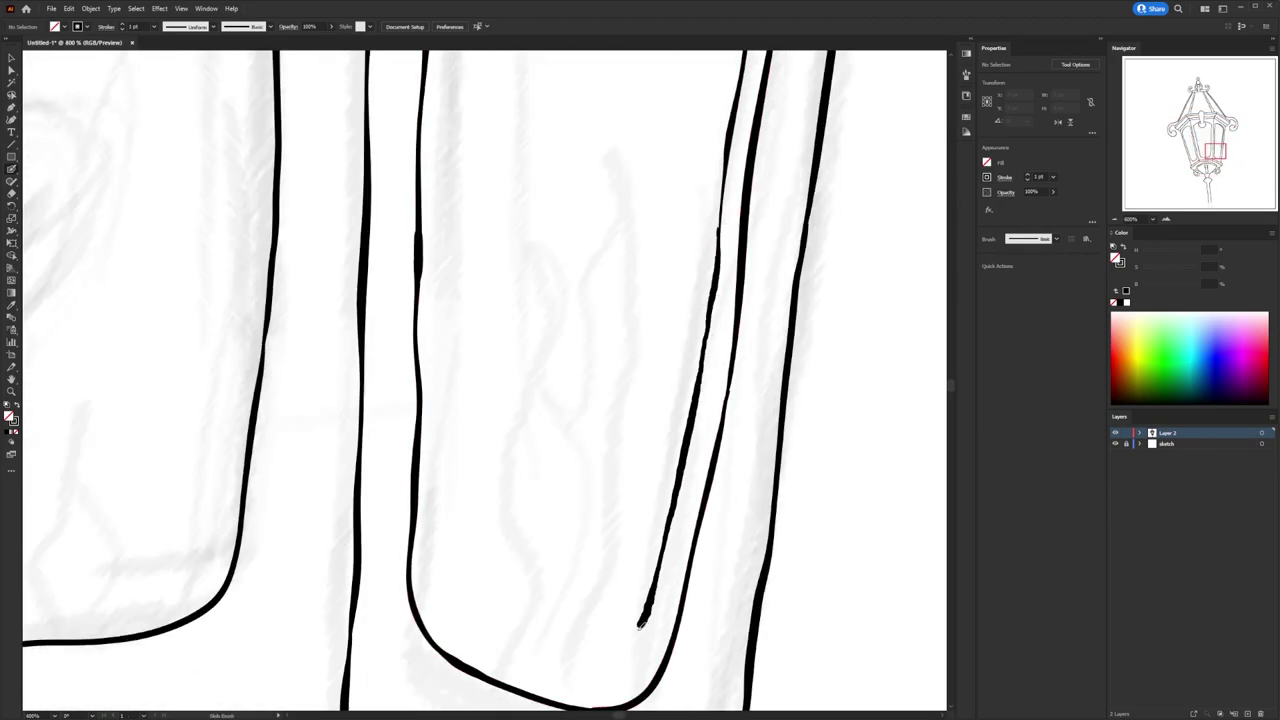
scroll(708, 418, "down", 1)
scroll(708, 418, "down", 1)
left_click_drag(714, 429, 704, 478)
Delete the grey fill from the centre window so it stays empty.
scroll(706, 470, "down", 2)
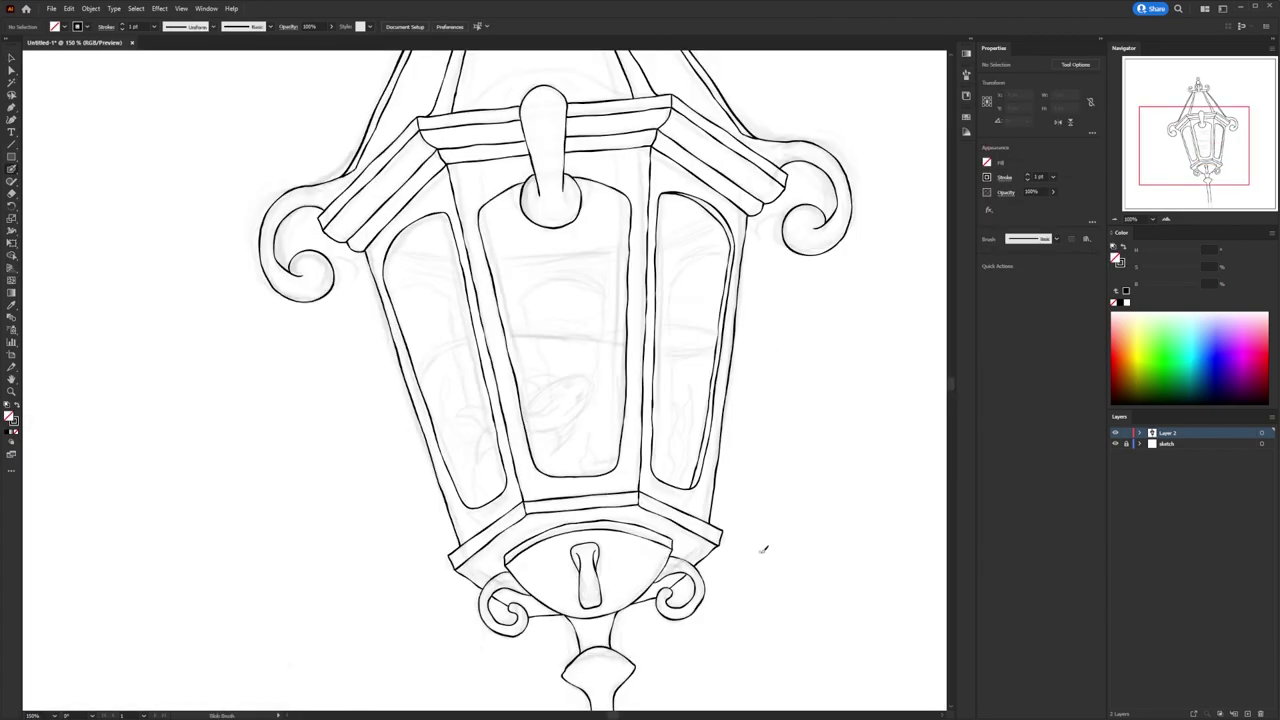
scroll(450, 220, "up", 2)
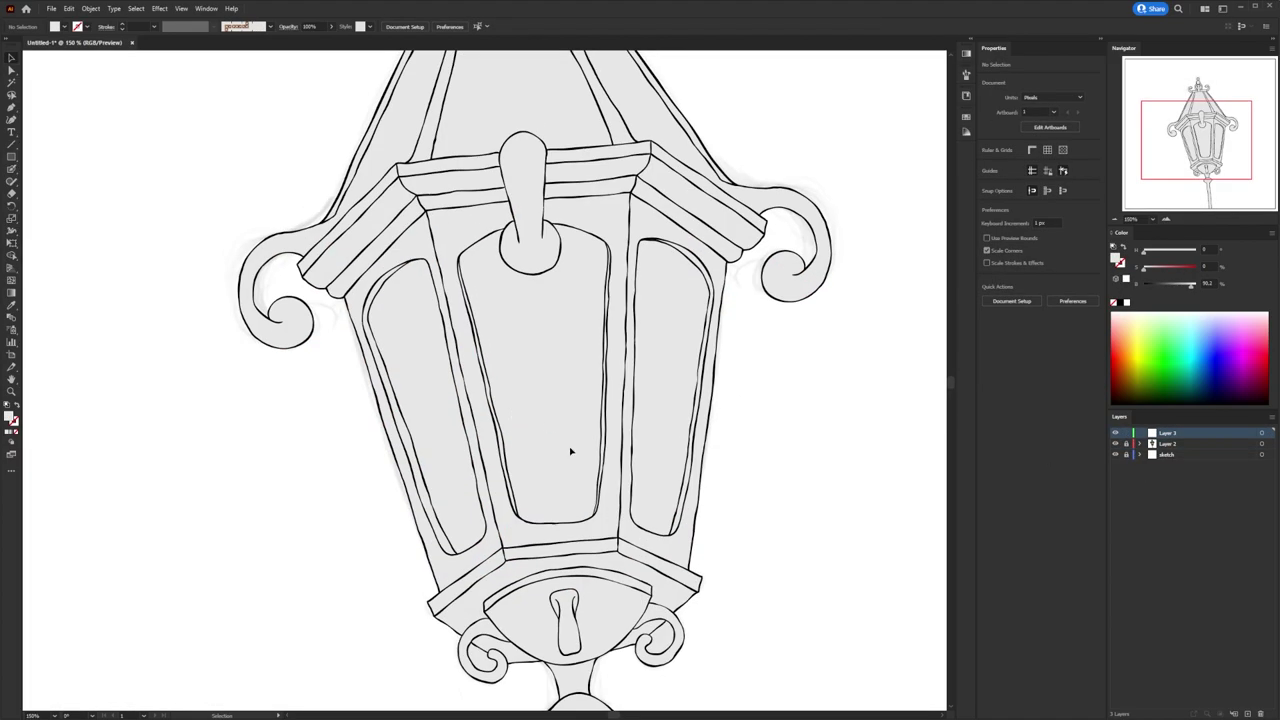
key("Delete")
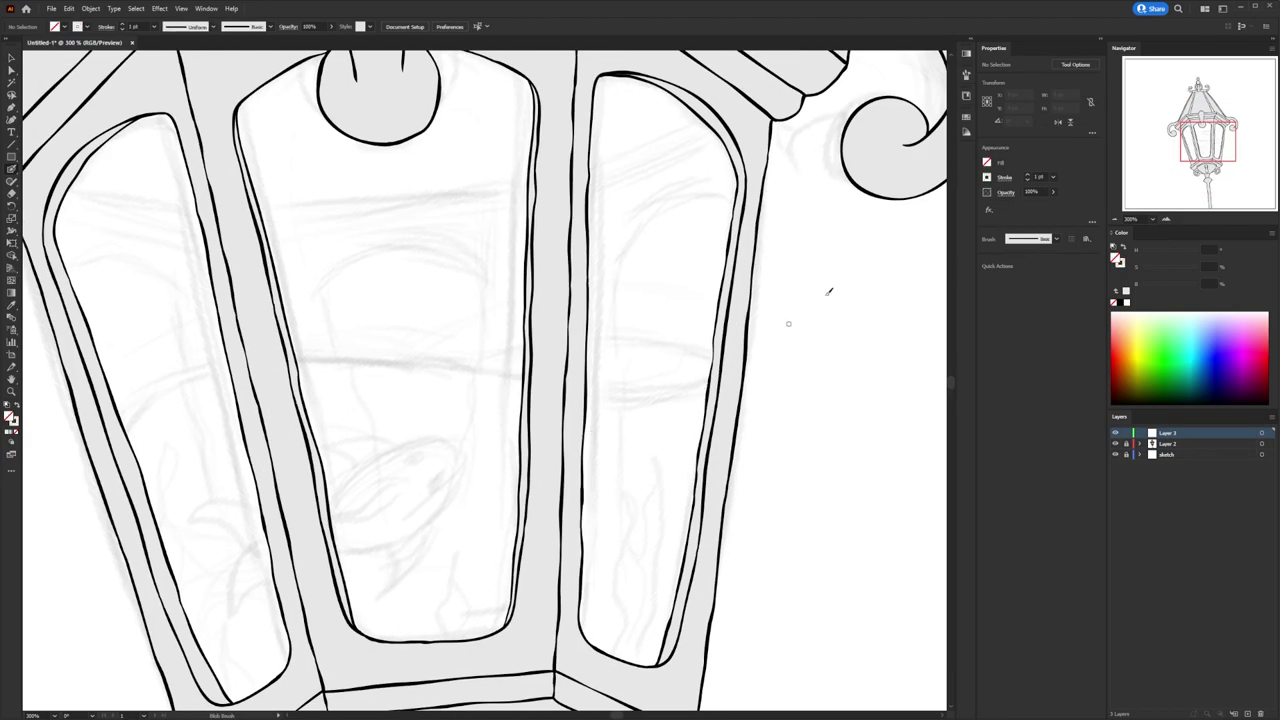
Draw the tank's water line across the windows and its right side edge.
left_click_drag(720, 365, 386, 360)
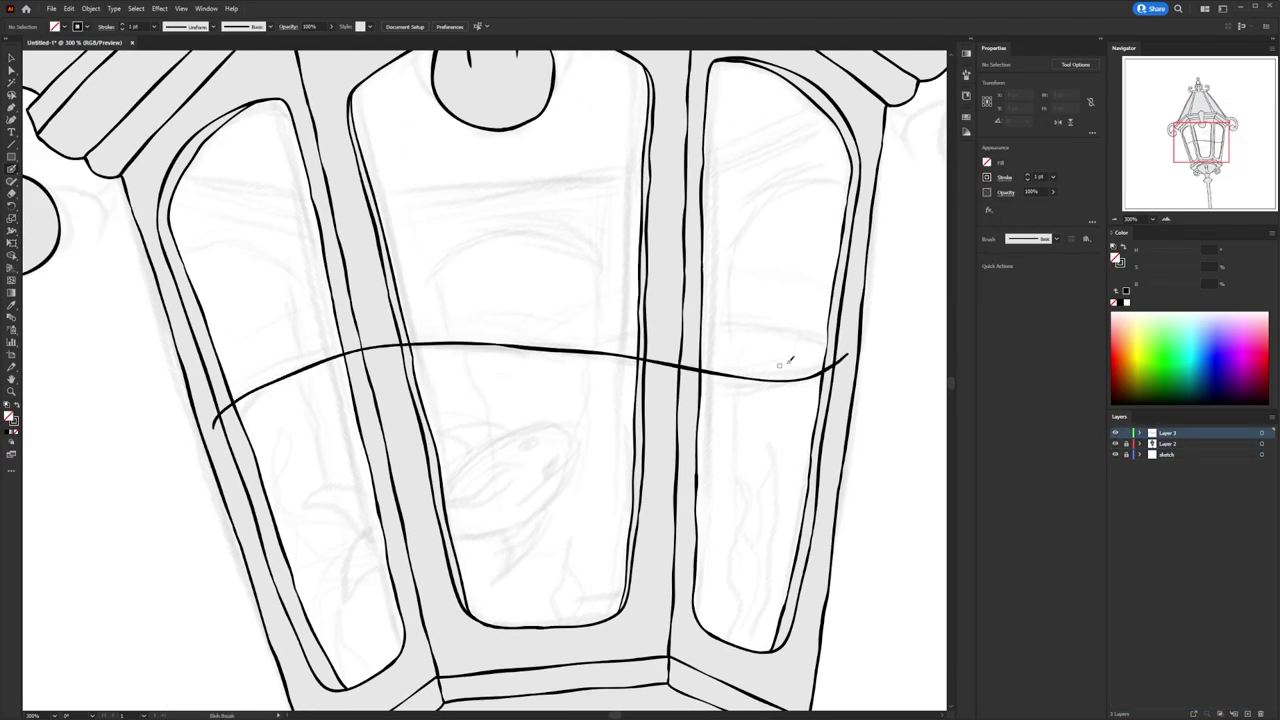
left_click_drag(610, 341, 573, 350)
scroll(634, 563, "down", 2)
scroll(450, 570, "down", 1)
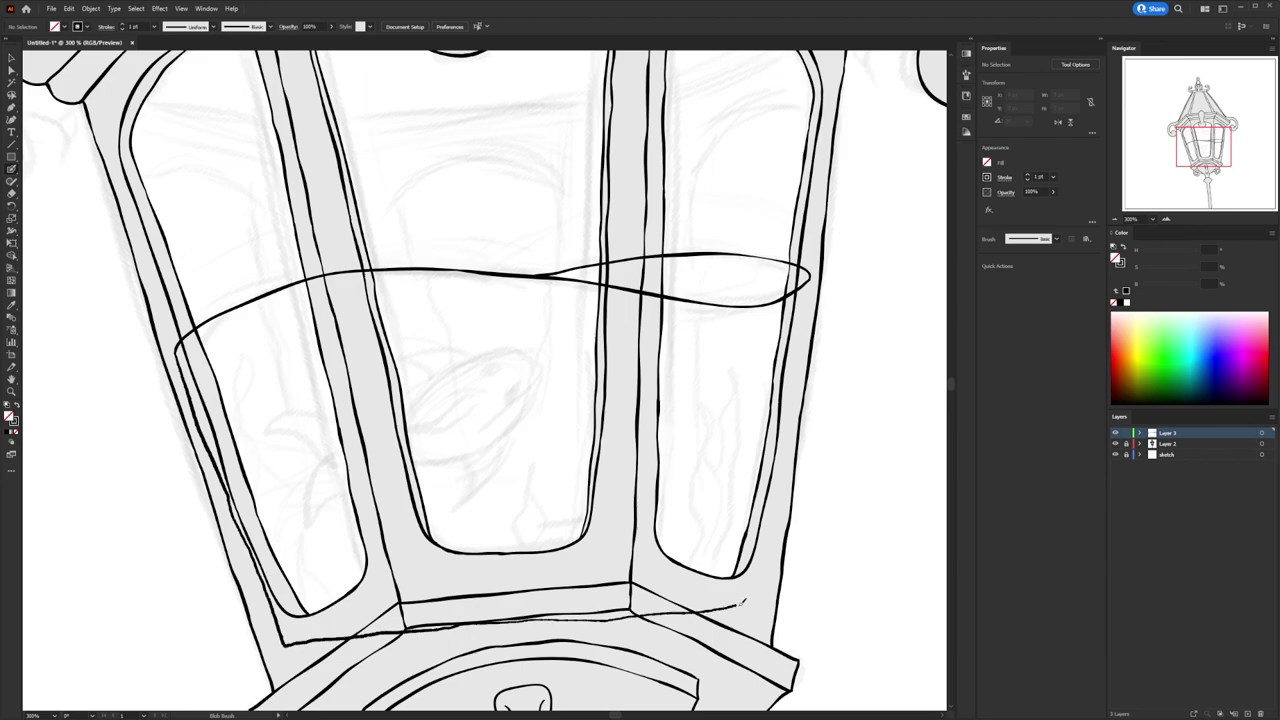
left_click_drag(741, 602, 808, 280)
key("ctrl+z")
key("ctrl+shift+z")
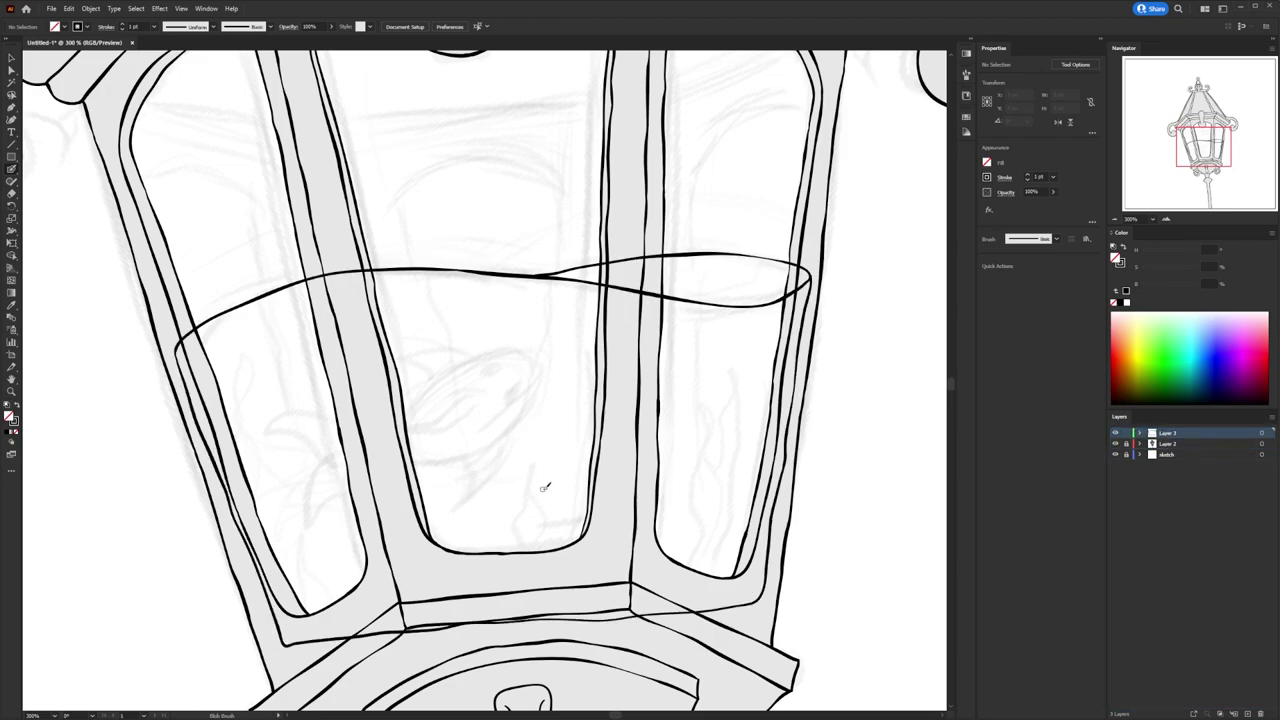
Draw a seaweed strand in the tank, swap fill and stroke, and undo stray strokes.
scroll(518, 478, "down", 1)
scroll(518, 478, "right", 1)
left_click_drag(644, 558, 672, 400)
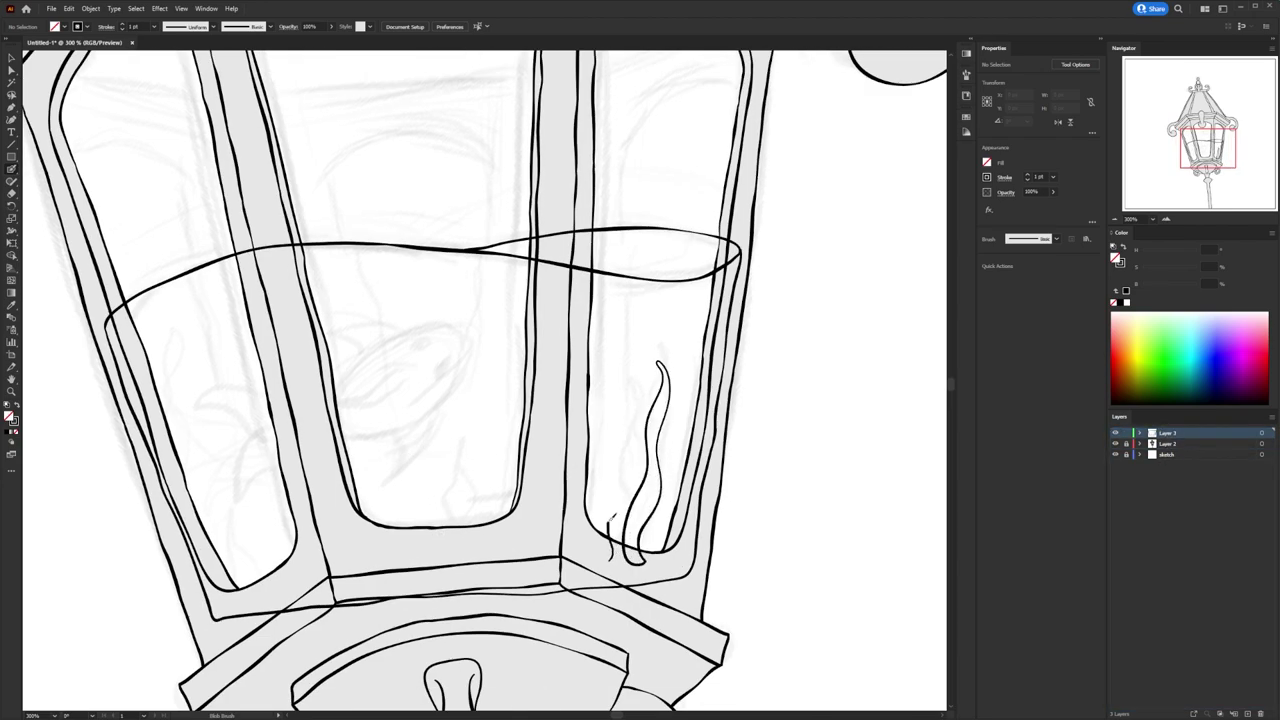
key("shift+x")
scroll(490, 515, "down", 1)
scroll(490, 515, "left", 1)
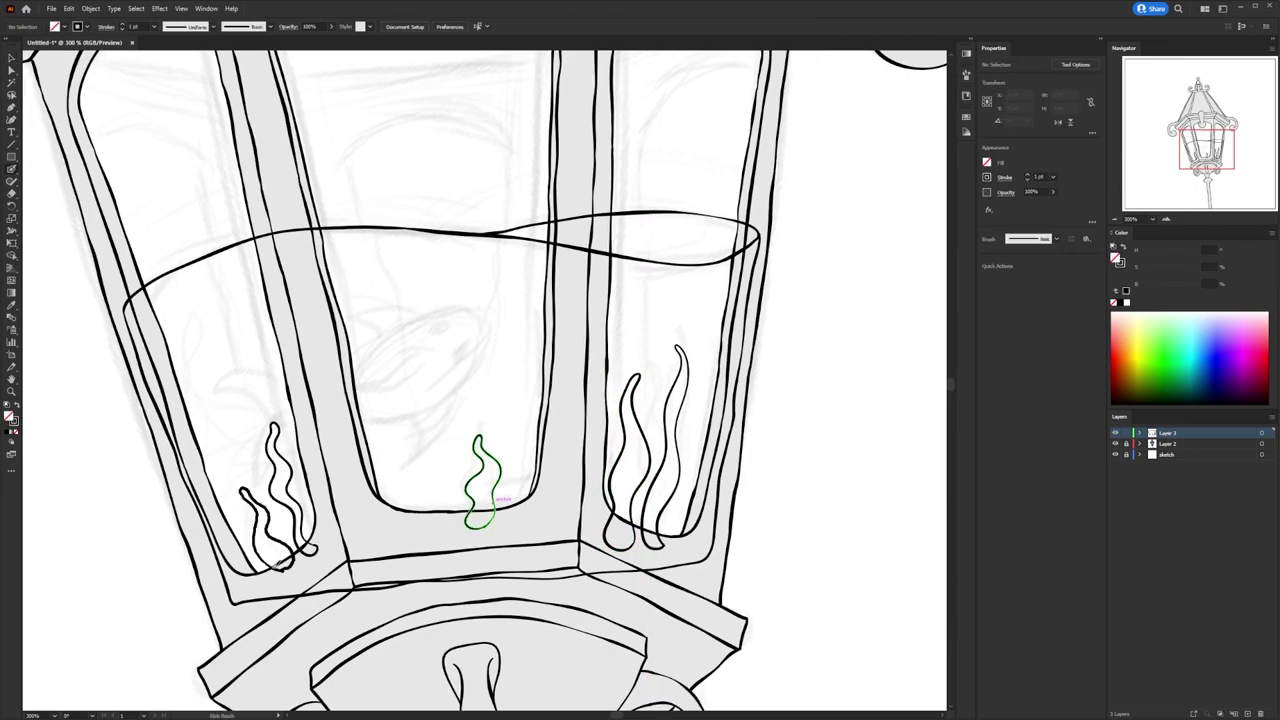
key("ctrl+z")
key("ctrl+z")
key("ctrl+z")
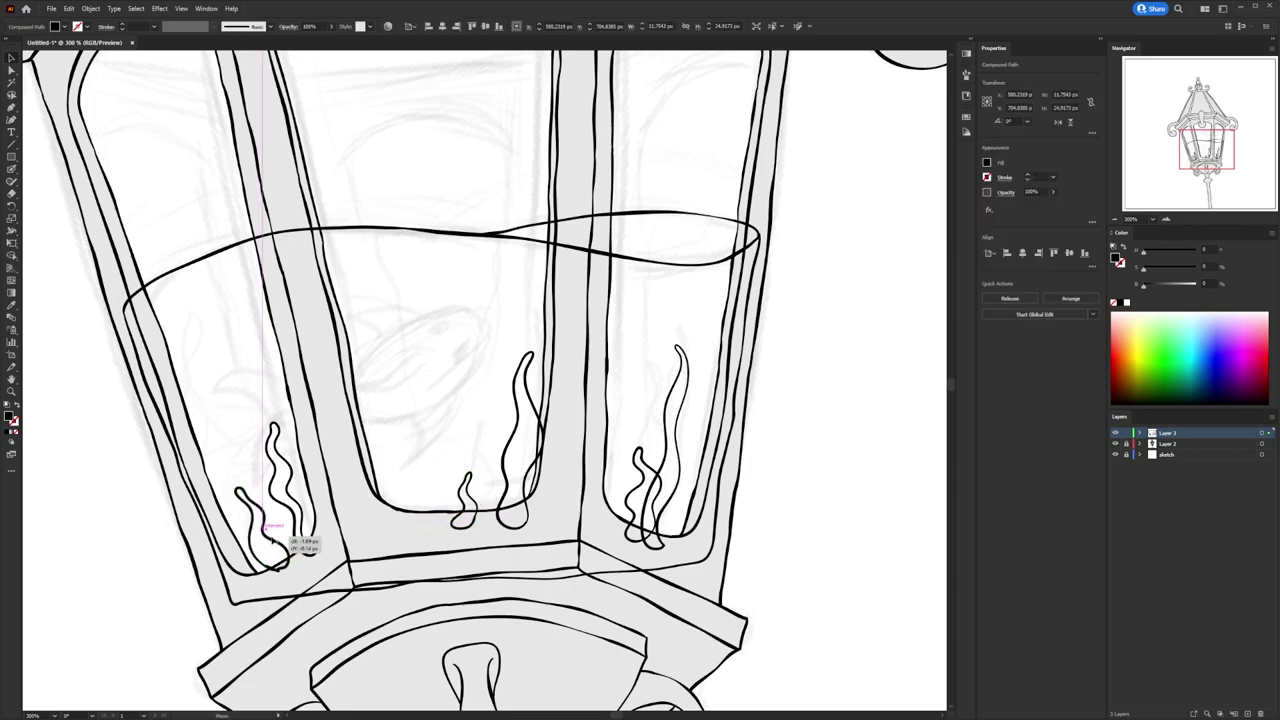
key("ctrl+z")
Draw the fish's oval body and rotate its small eye shape into place.
left_click_drag(478, 370, 432, 328)
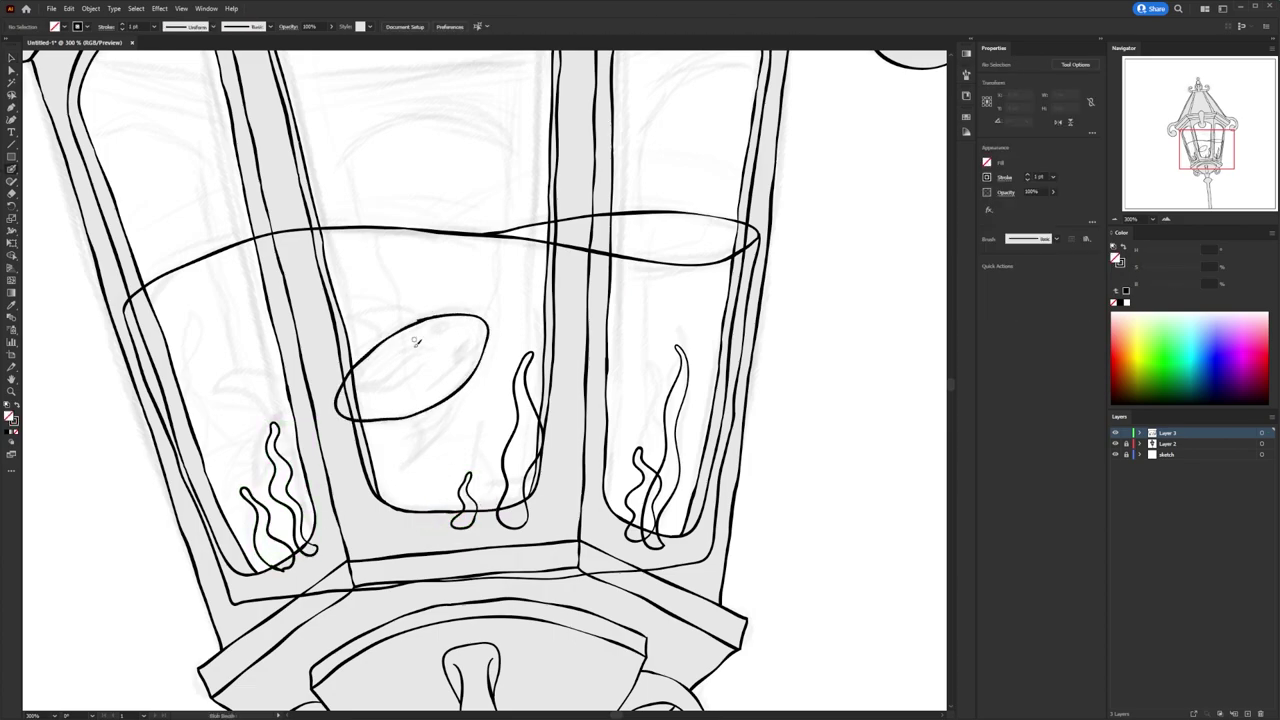
scroll(405, 356, "up", 2)
scroll(420, 355, "down", 2)
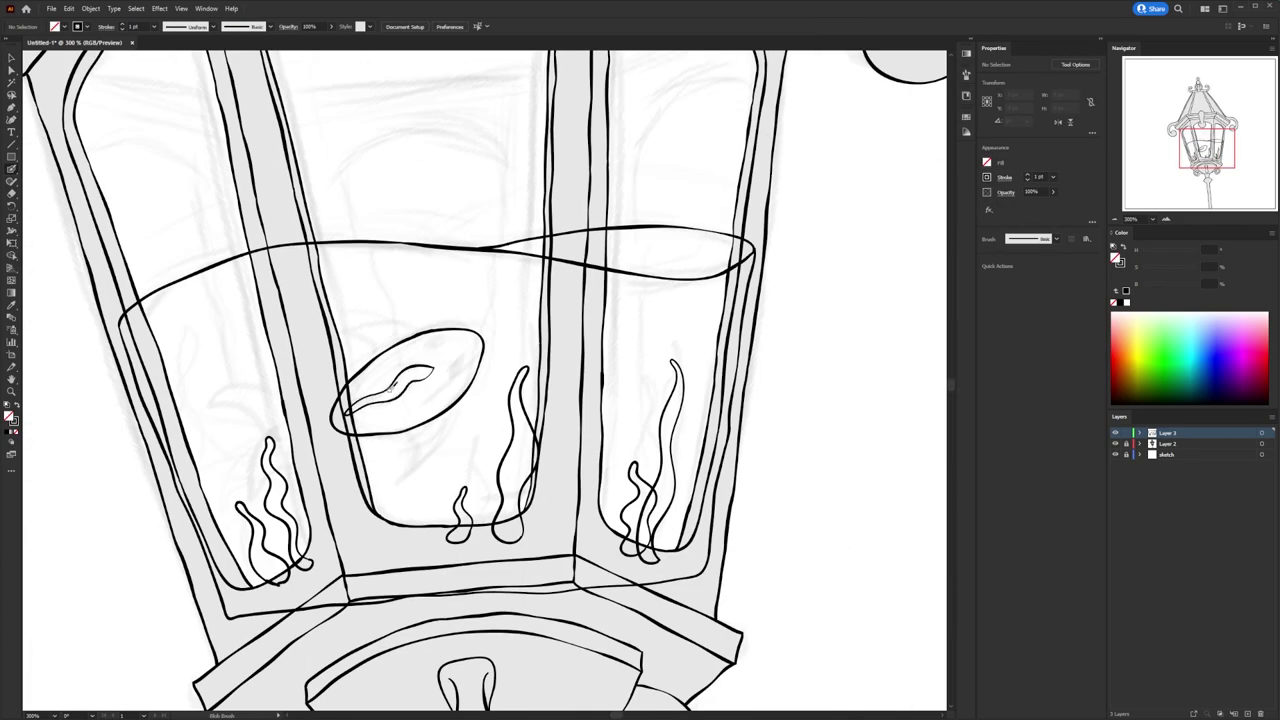
right_click(436, 362)
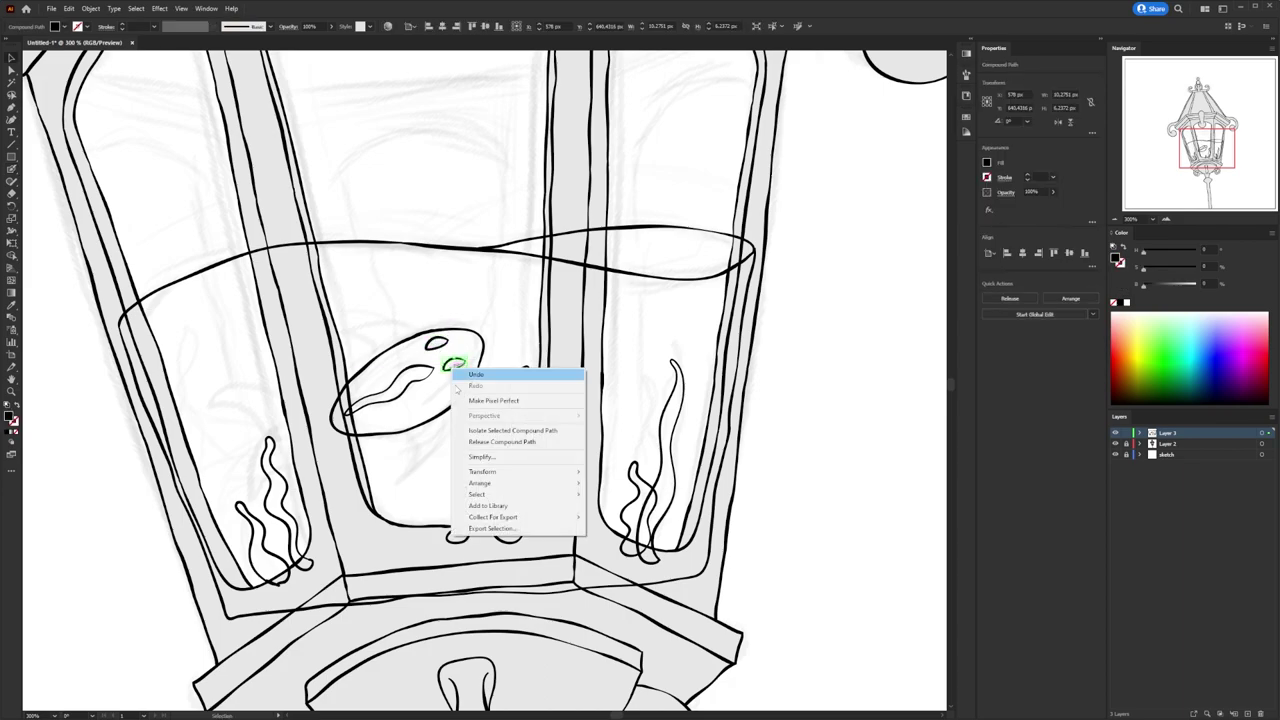
left_click(438, 377)
left_click_drag(462, 372, 457, 365)
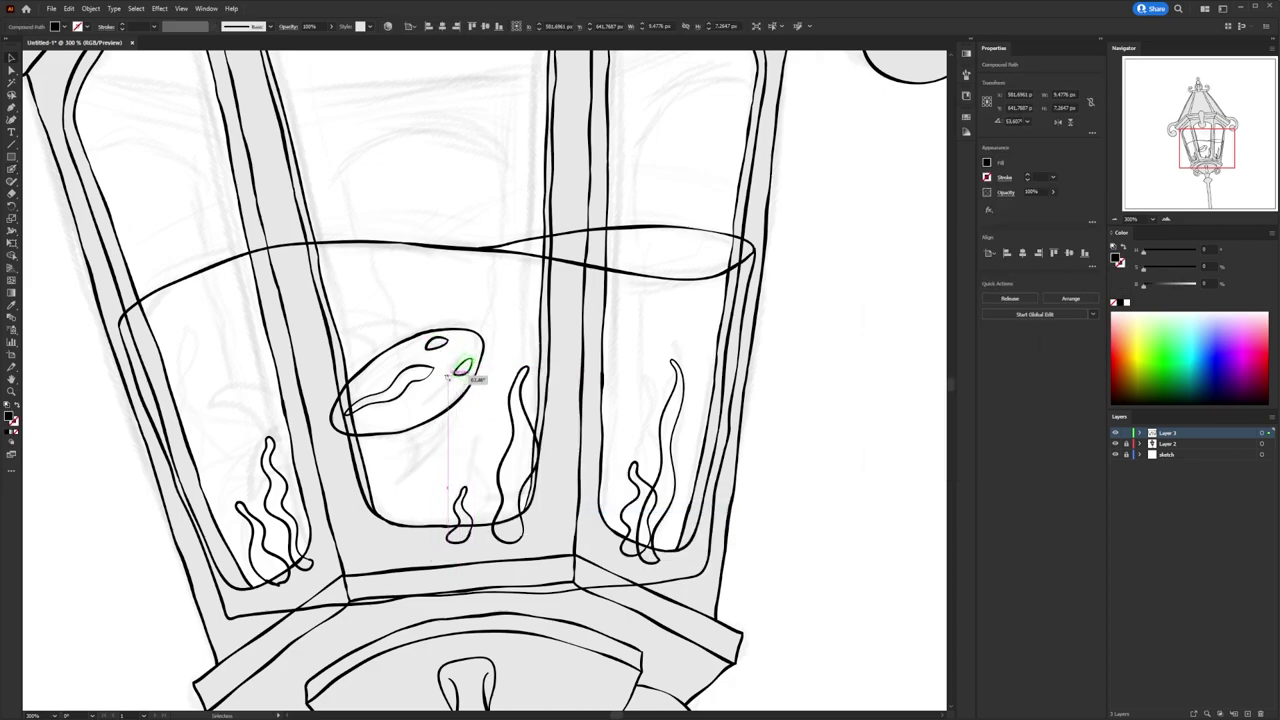
key("shift+b")
Add the dorsal fin and a flowing tail extending left from the fish.
scroll(290, 440, "up", 1)
mouse_move(355, 296)
left_mouse_down()
mouse_move(460, 291)
mouse_move(376, 325)
left_mouse_up()
scroll(502, 343, "down", 1)
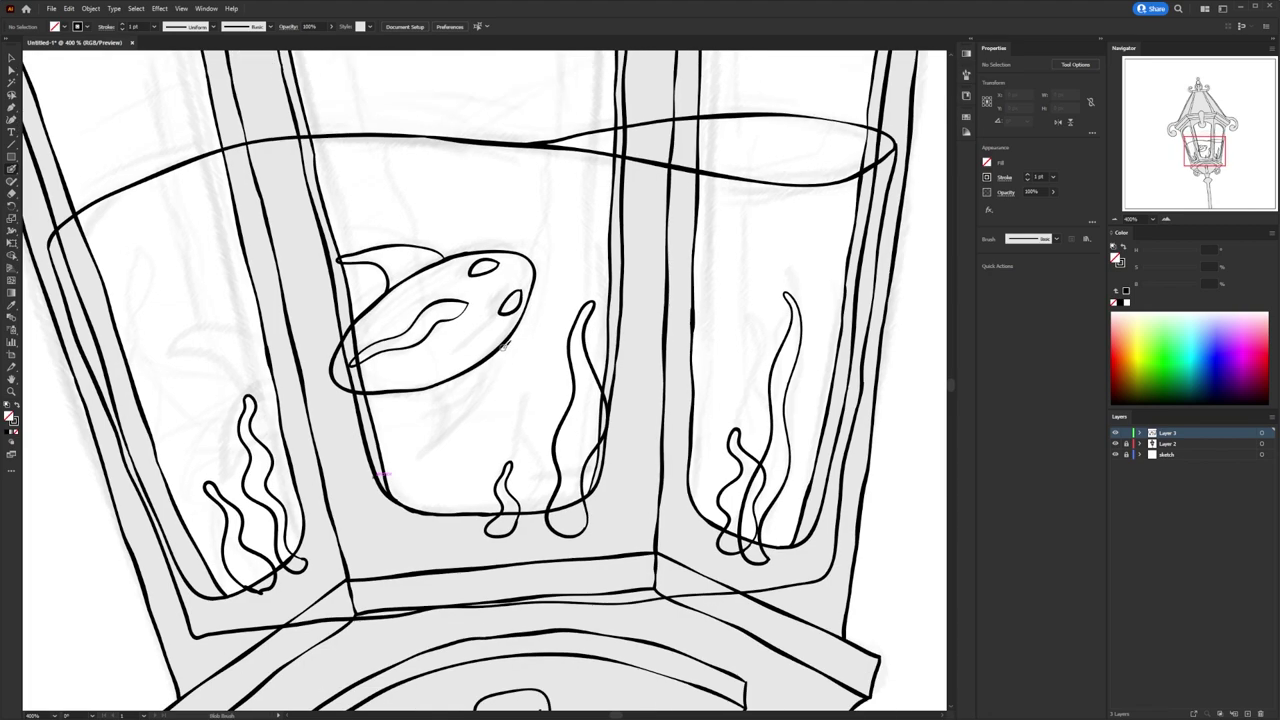
left_click_drag(462, 357, 514, 413)
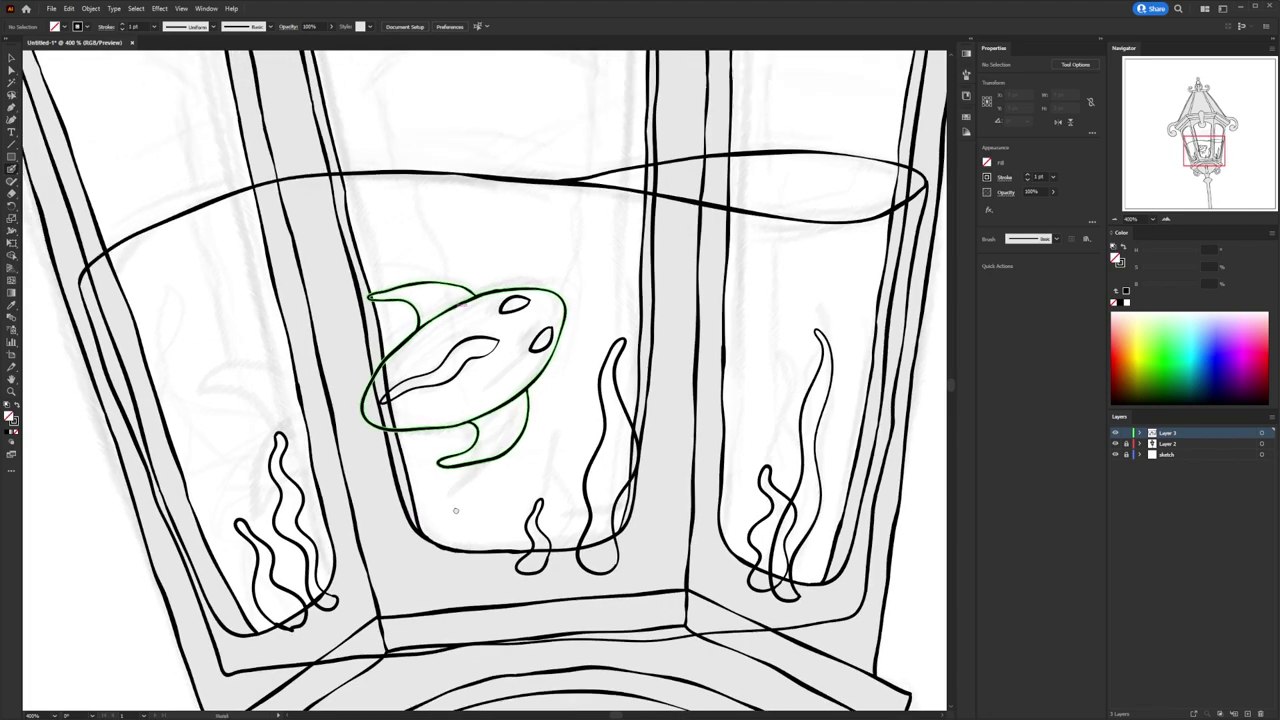
left_click_drag(388, 425, 226, 399)
scroll(480, 400, "down", 1)
left_click_drag(310, 520, 140, 540)
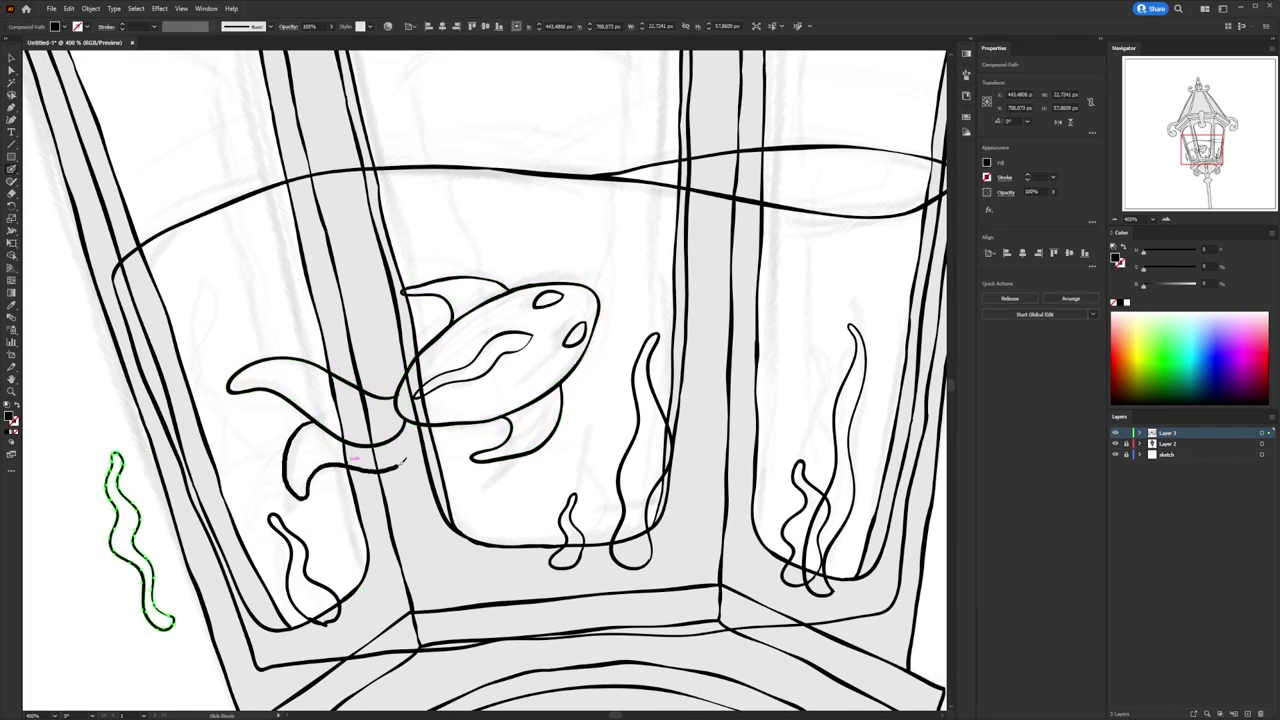
key("ctrl+z")
key("ctrl+minus")
key("ctrl+minus")
key("ctrl+minus")
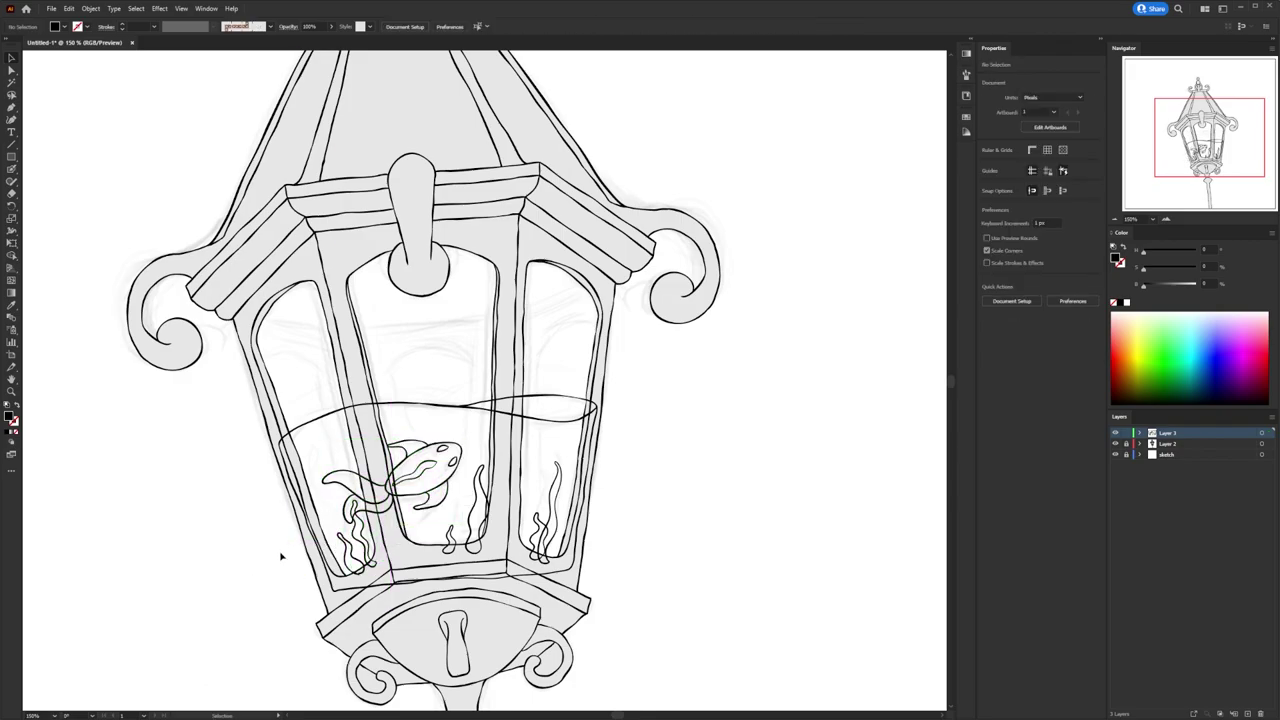
On a new layer, ink Blob Brush arch strokes across the right lantern window.
key("ctrl+l")
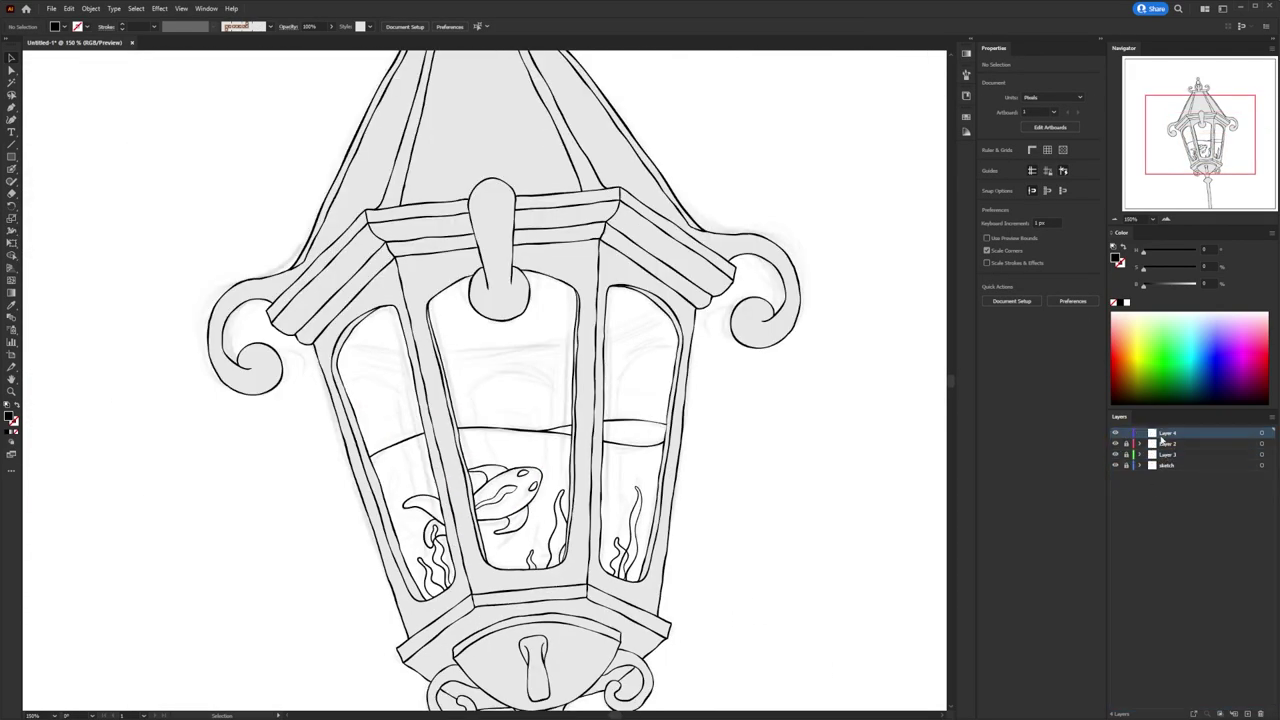
key("shift+b")
key("ctrl+plus")
key("ctrl+plus")
left_click_drag(725, 270, 565, 342)
key("ctrl+minus")
left_click_drag(665, 290, 643, 581)
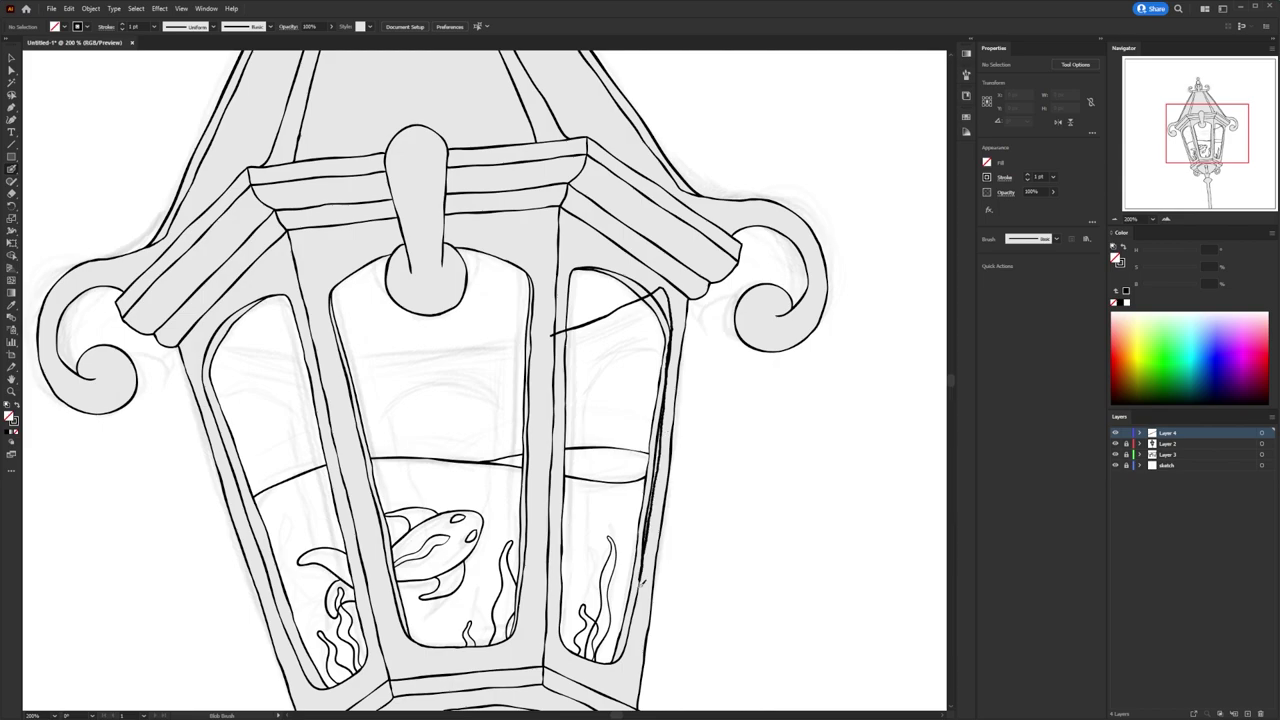
key("ctrl+z")
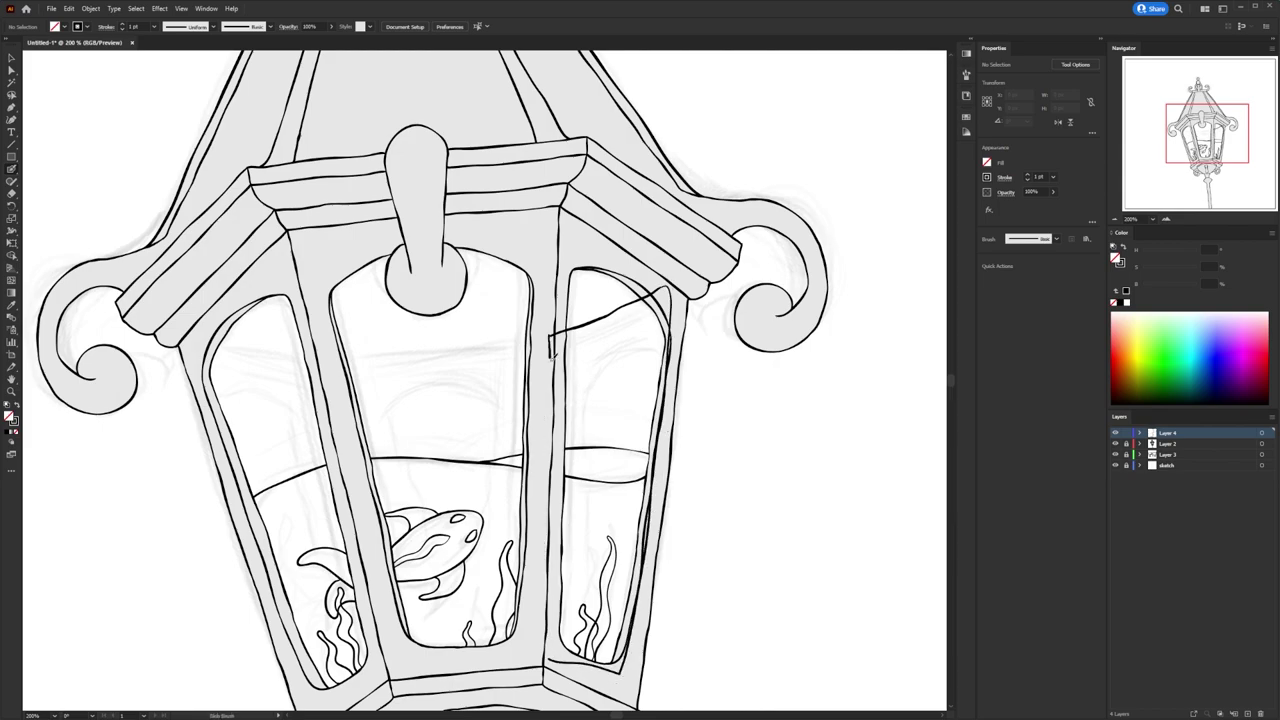
scroll(652, 356, "up", 1)
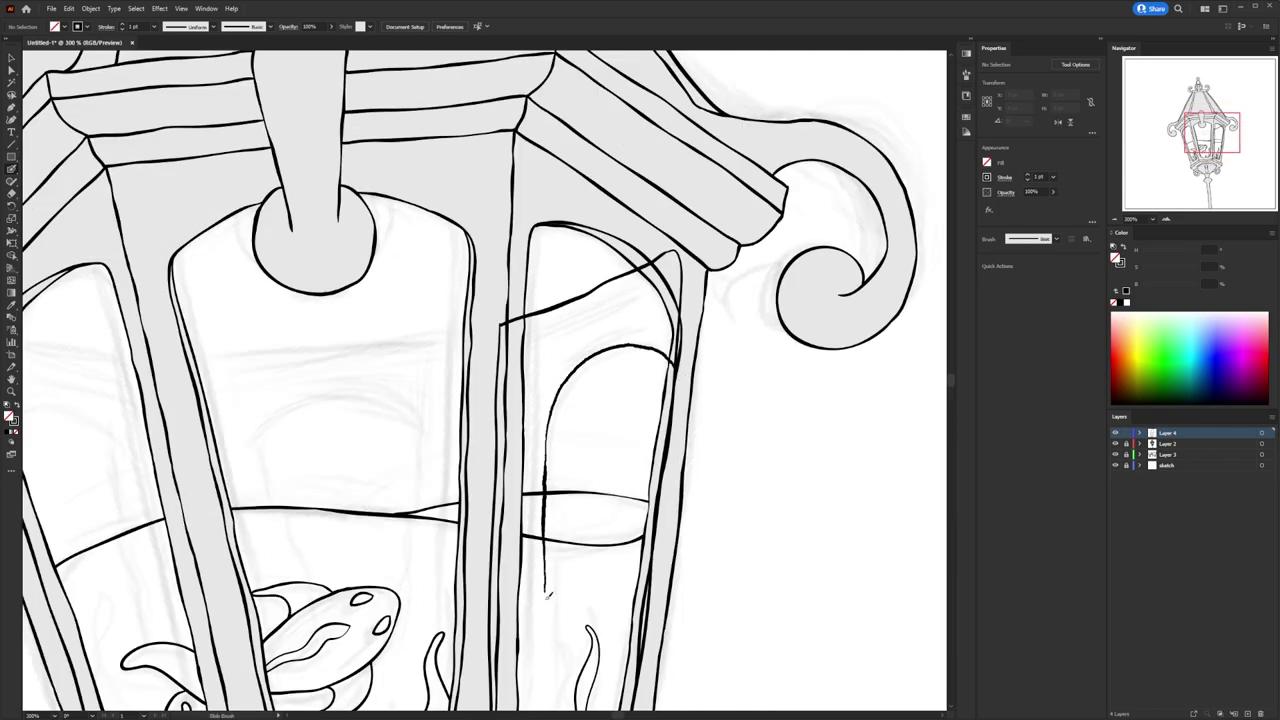
left_click_drag(548, 595, 619, 422)
Hide the fish and water layer (Layer 3) so the windows are clear.
scroll(652, 229, "up", 1)
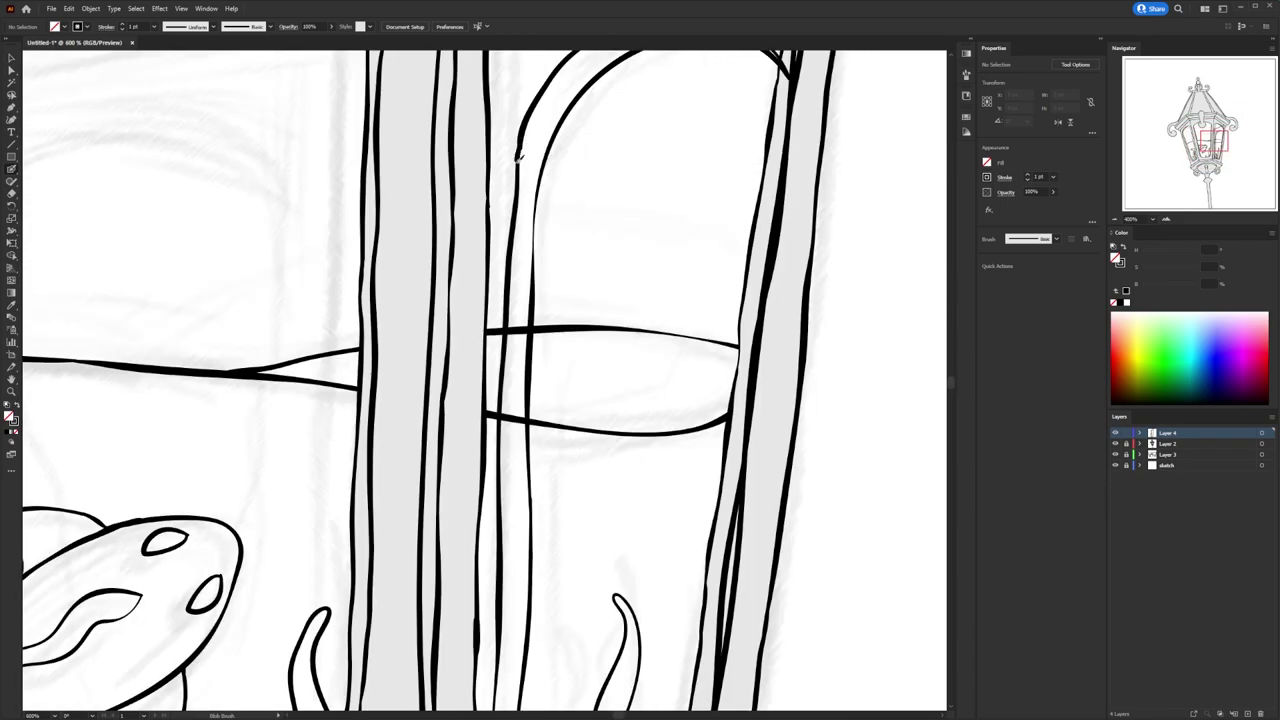
scroll(491, 400, "down", 2)
left_click(1115, 454)
scroll(576, 243, "up", 1)
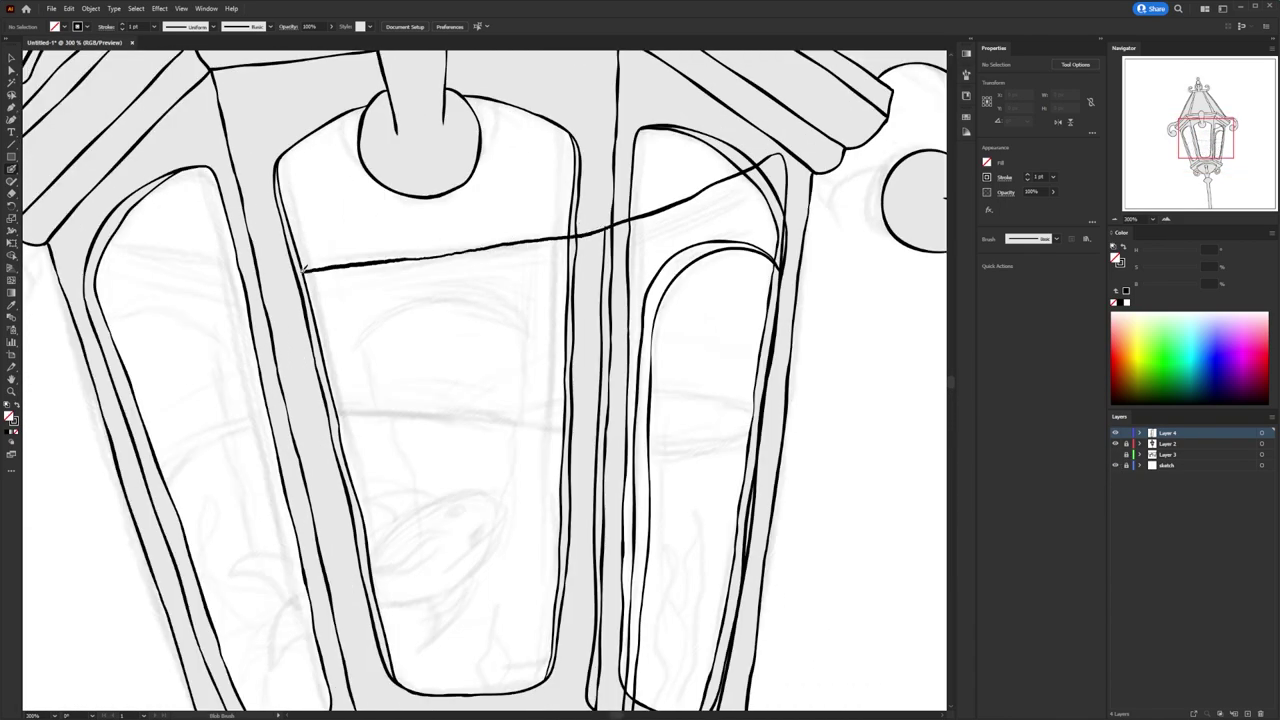
scroll(290, 270, "down", 1)
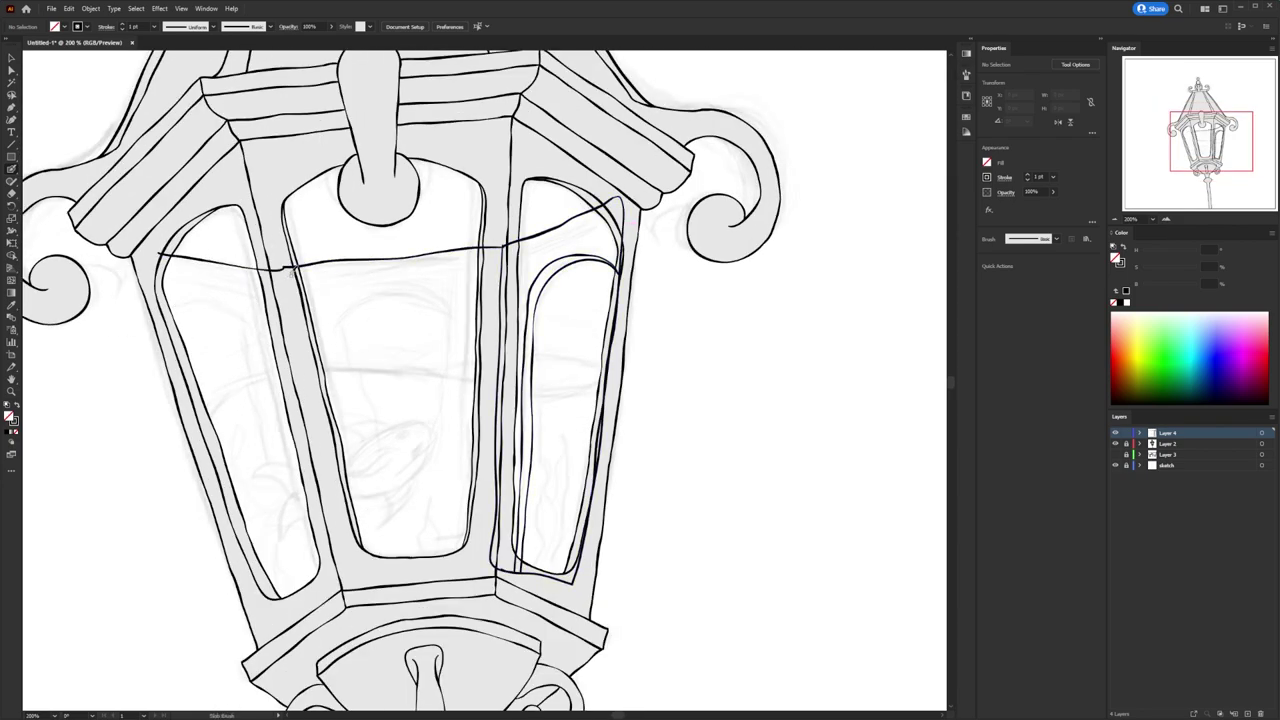
scroll(401, 351, "up", 1)
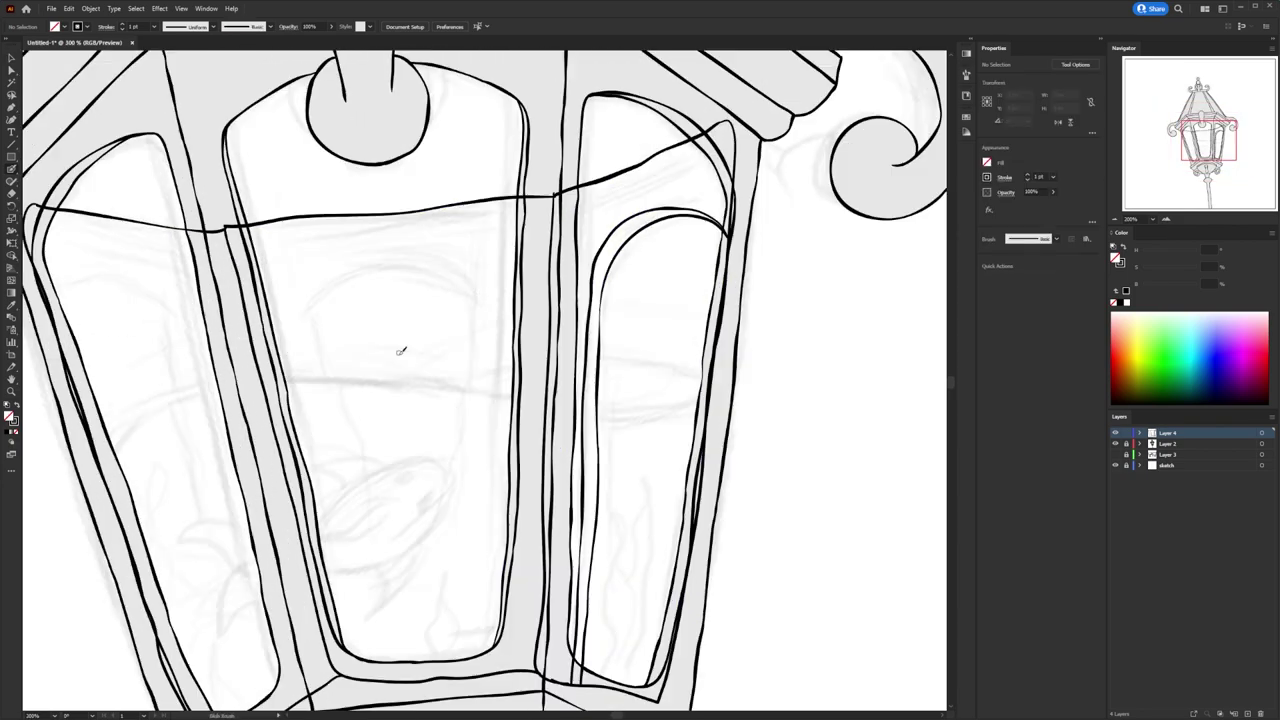
scroll(381, 601, "down", 1)
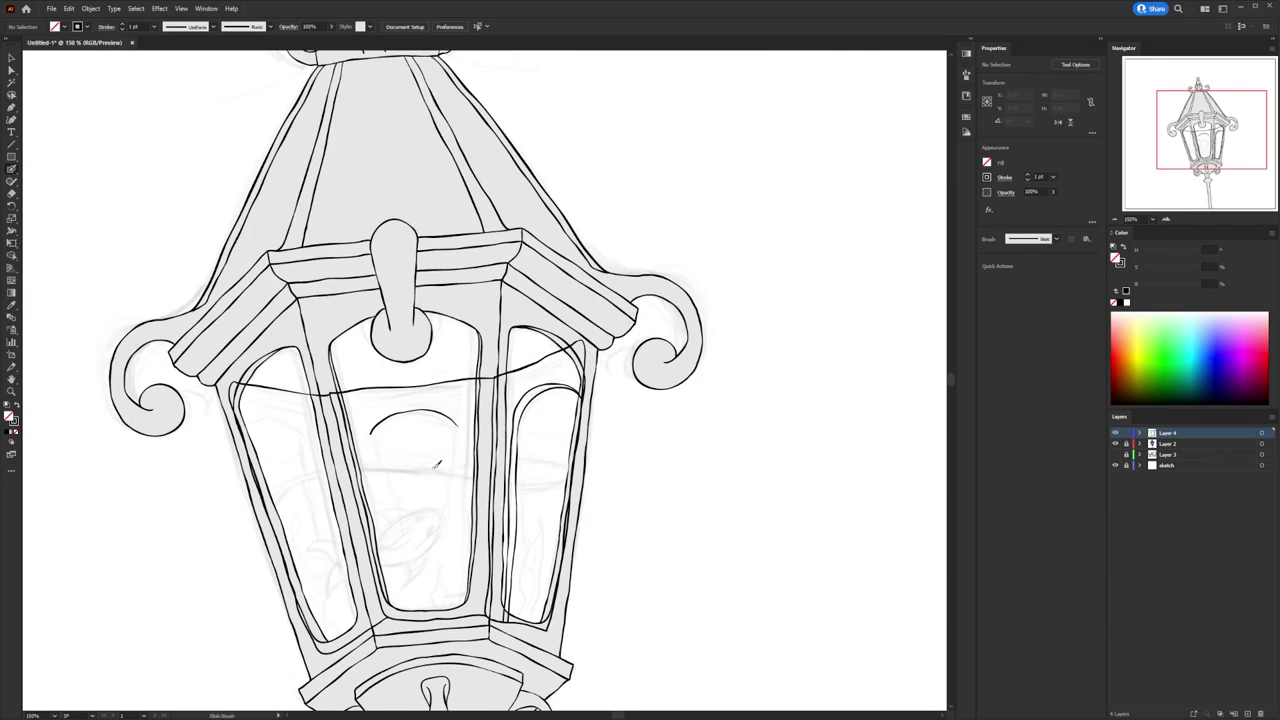
Draw a large rectangle covering all the lantern windows.
scroll(516, 396, "up", 4)
scroll(516, 396, "down", 1)
scroll(510, 668, "up", 2)
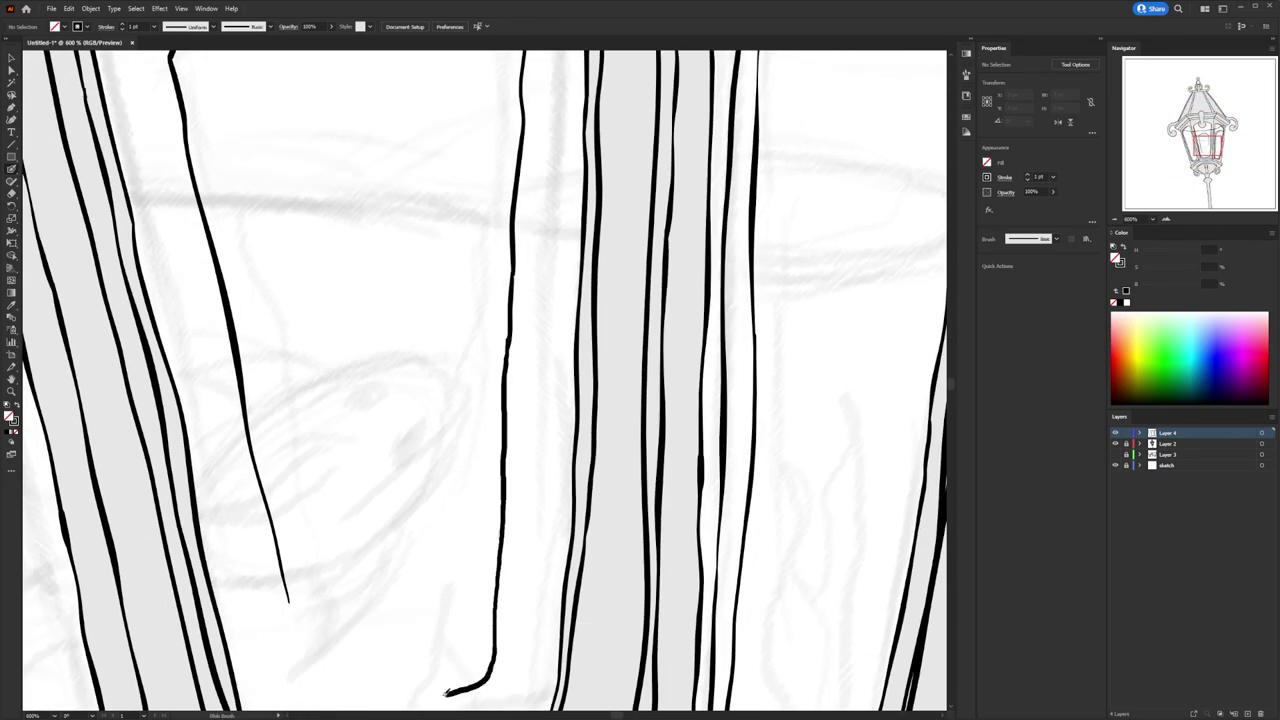
scroll(499, 284, "up", 3)
scroll(463, 240, "down", 3)
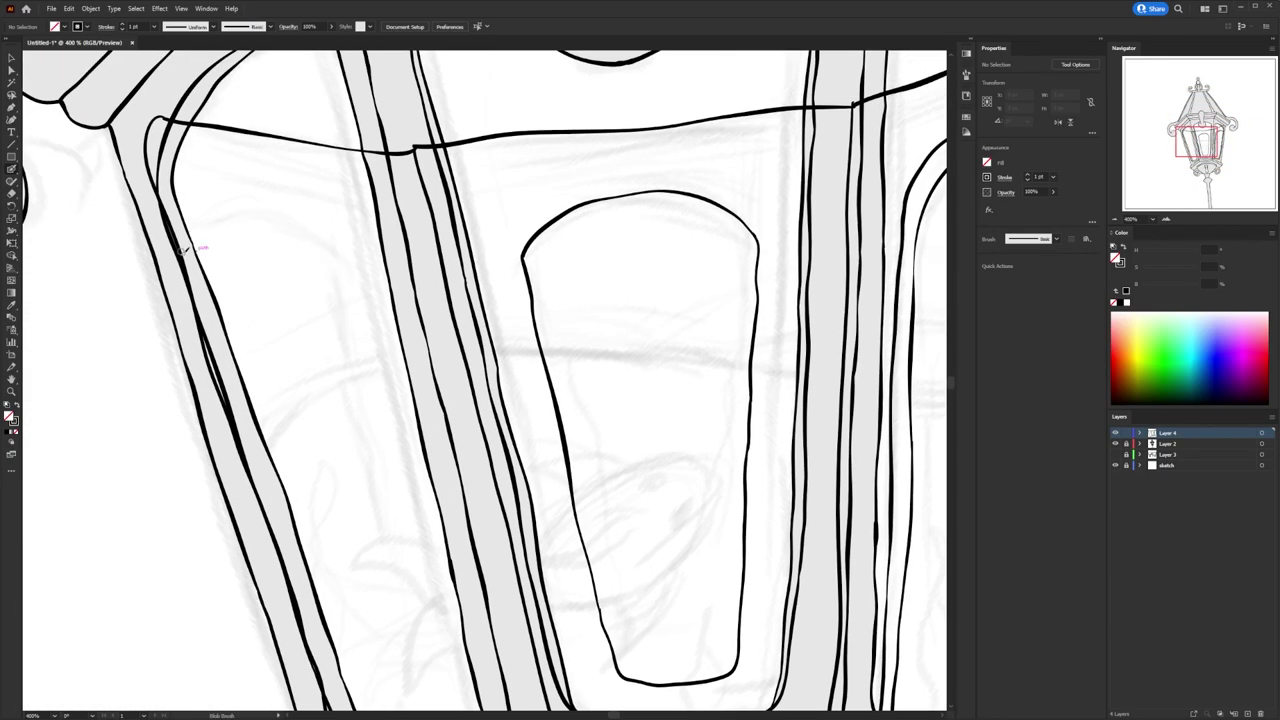
scroll(344, 263, "down", 2)
scroll(437, 429, "down", 2)
scroll(480, 400, "up", 1)
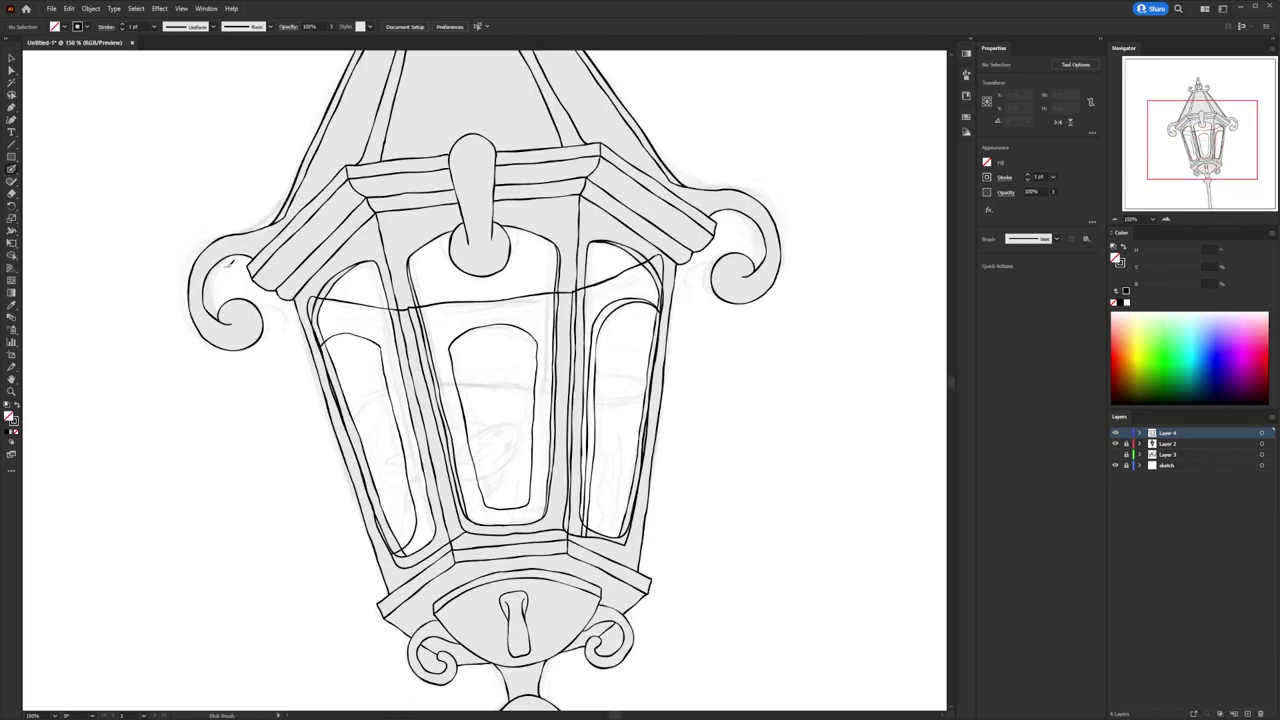
left_click_drag(208, 229, 752, 636)
Fill the rectangle dark grey and send it behind the lantern, below the fish layer.
left_click(1143, 265)
right_click(586, 443)
left_click(814, 654)
left_click_drag(1165, 432, 1165, 456)
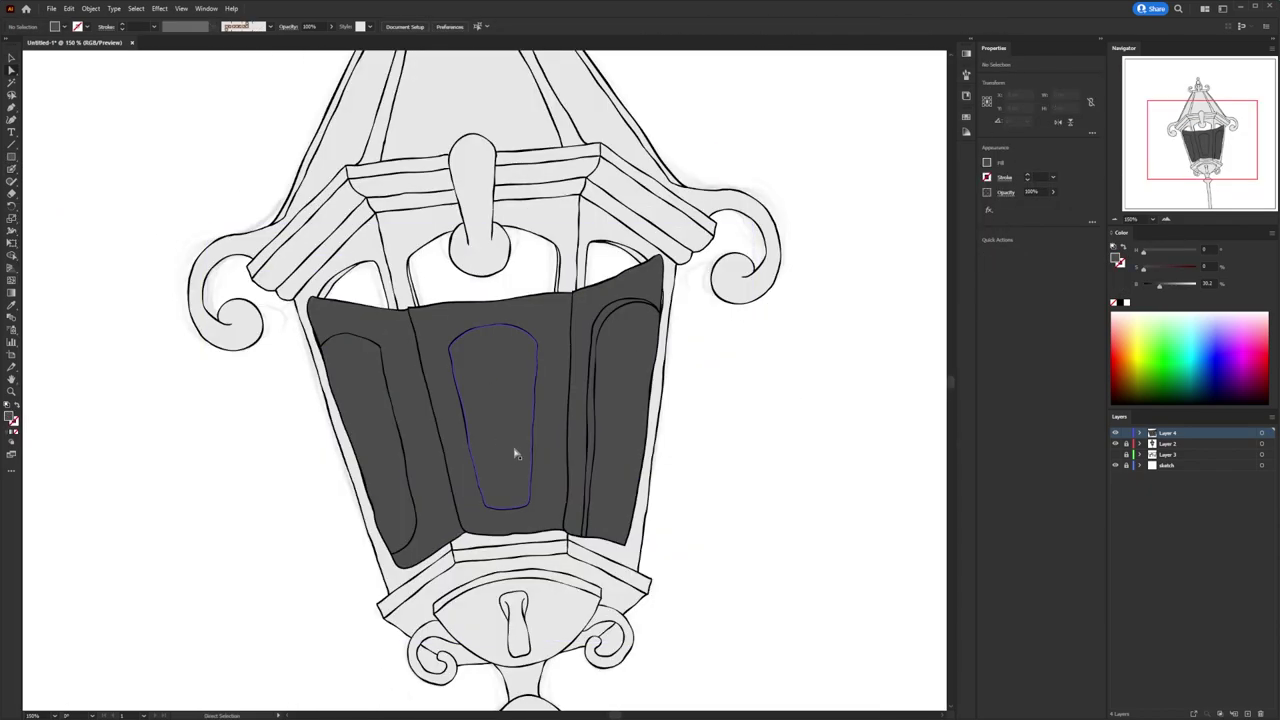
right_click(760, 480)
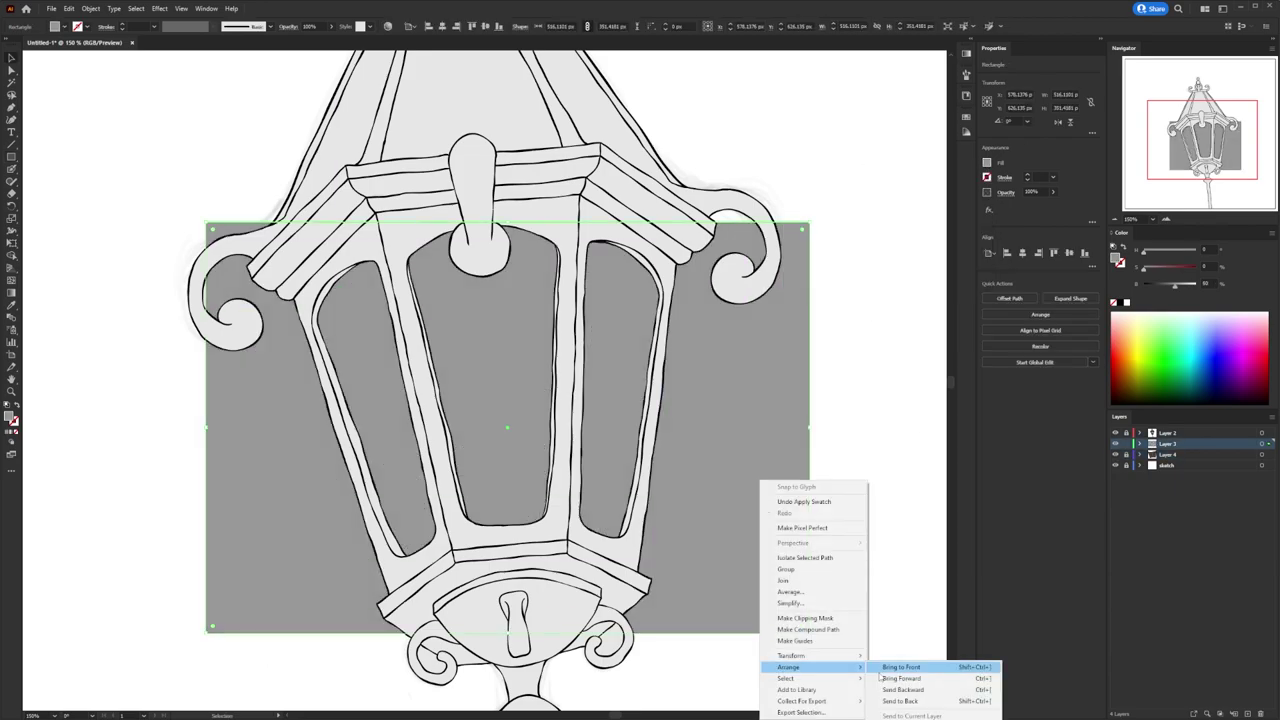
left_click(930, 663)
Put the fish and seaweed back into the windows and fill the window interiors darker grey.
left_click_drag(488, 475, 90, 440)
mouse_move(460, 455)
left_mouse_down()
mouse_move(740, 568)
mouse_move(665, 576)
left_mouse_up()
scroll(740, 568, "down", 2)
mouse_move(232, 418)
left_mouse_down()
mouse_move(737, 457)
mouse_move(634, 557)
left_mouse_up()
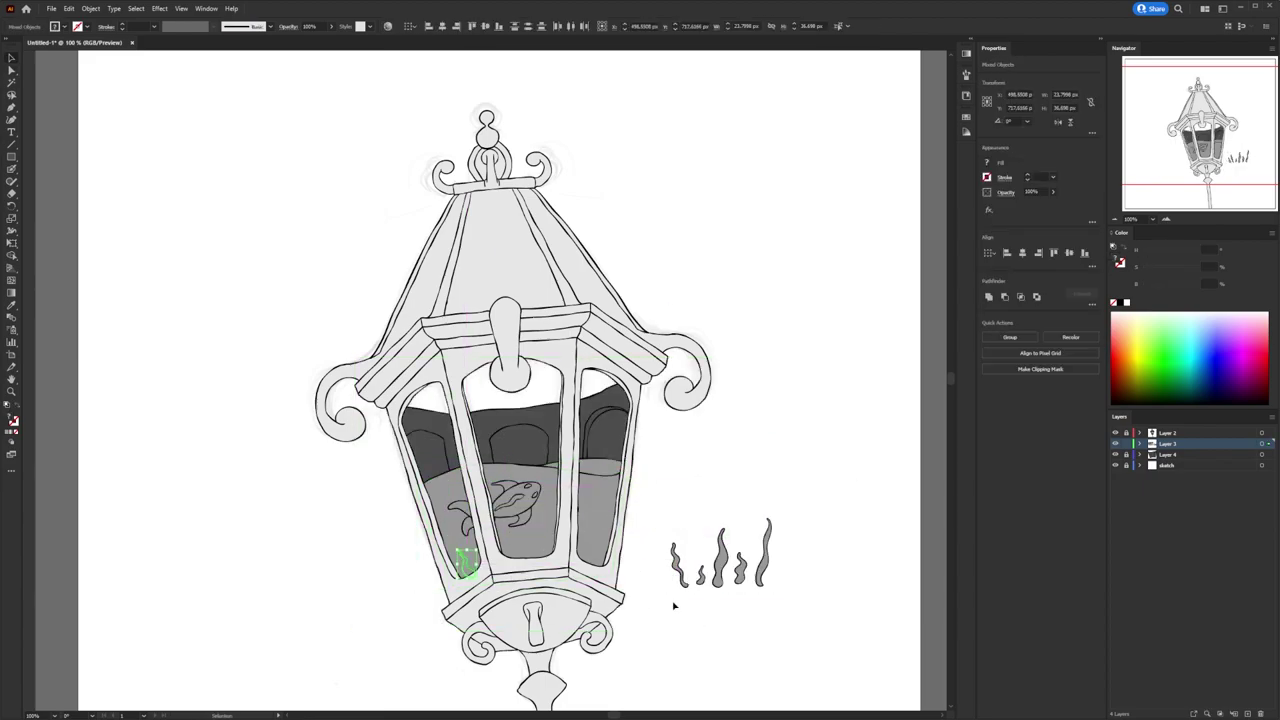
left_click_drag(674, 603, 595, 567)
mouse_move(726, 507)
left_mouse_down()
mouse_move(545, 530)
mouse_move(467, 560)
left_mouse_up()
left_click_drag(730, 648, 694, 600)
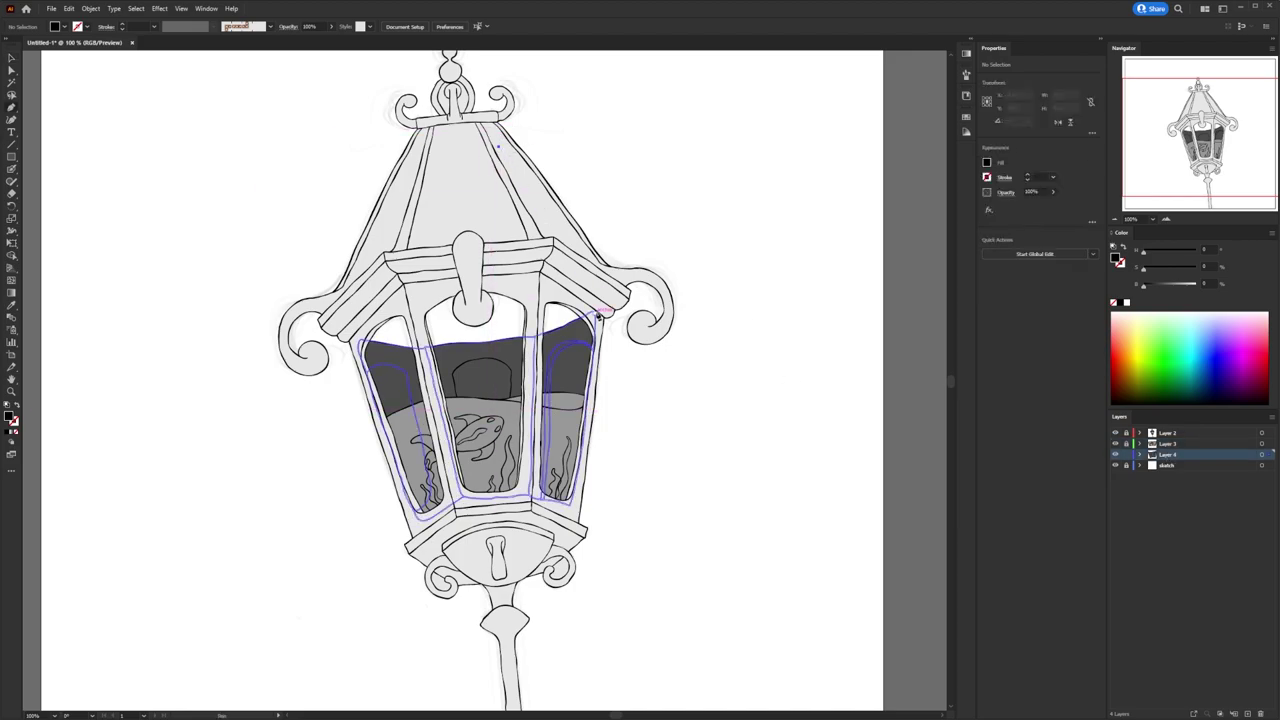
left_click(500, 363)
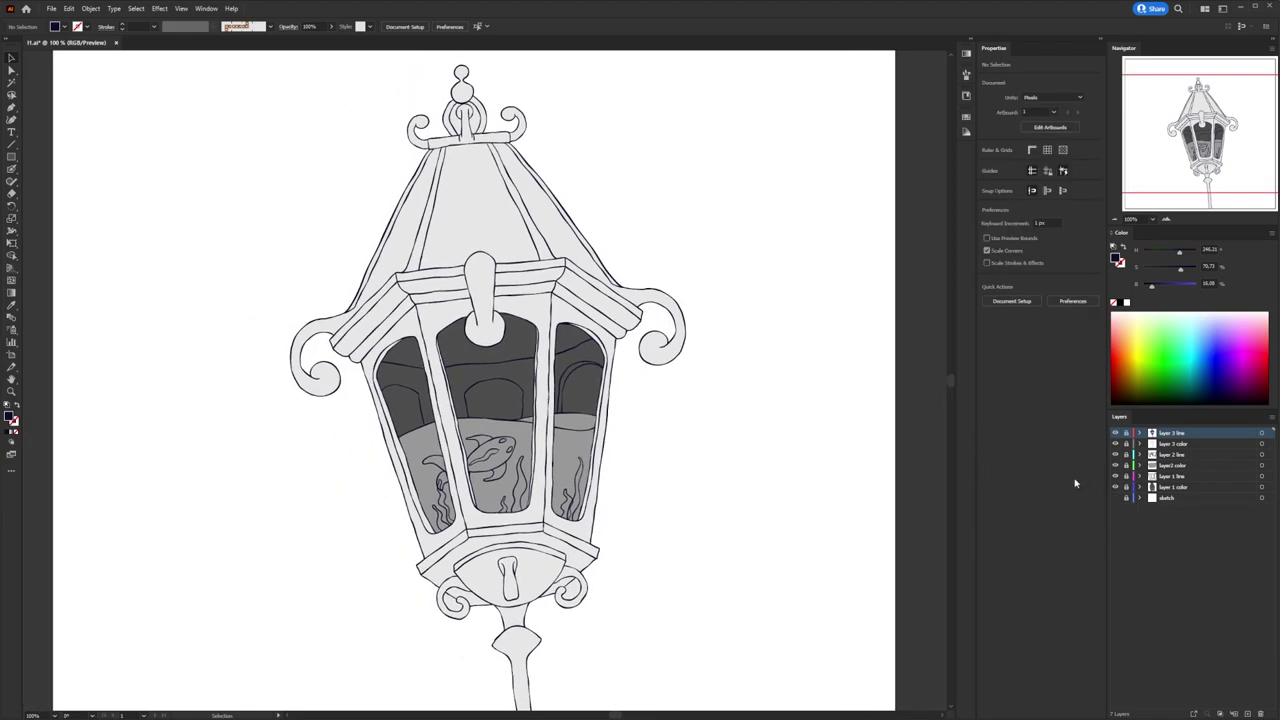
Give the lantern body a deep navy fill.
left_click(1122, 443)
left_click(987, 162)
left_click(905, 225)
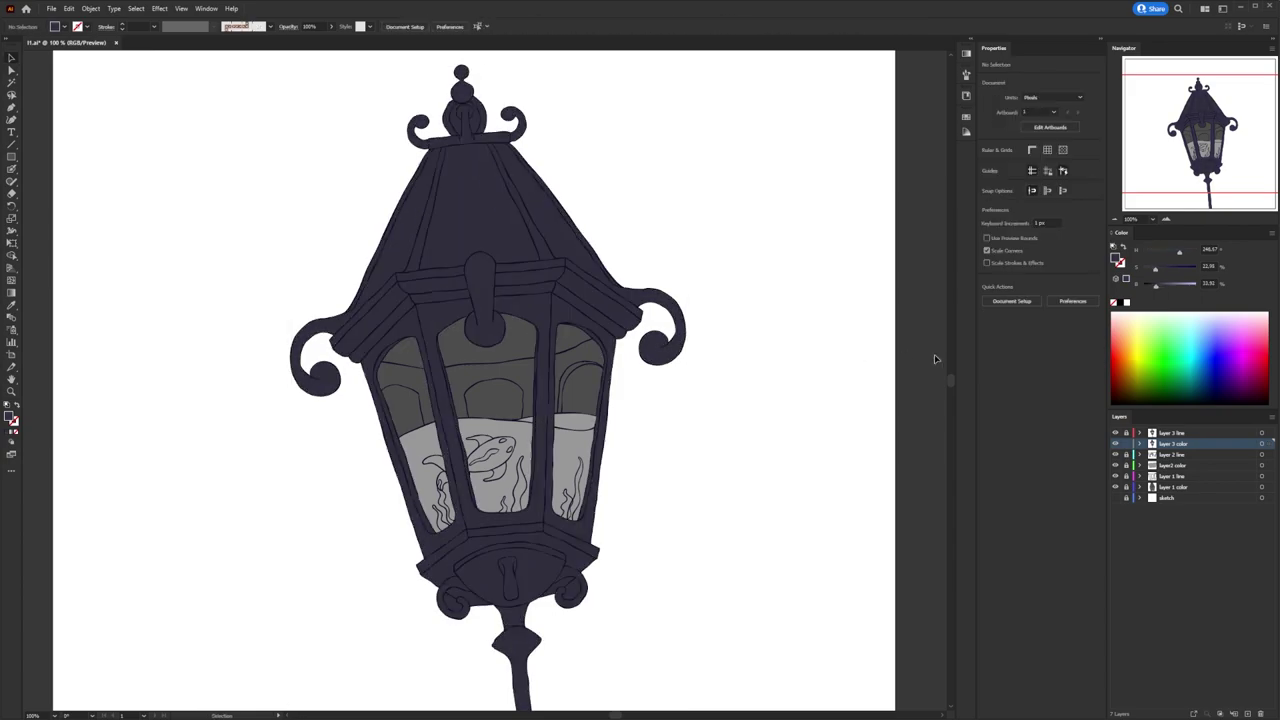
left_click_drag(1160, 285, 1156, 293)
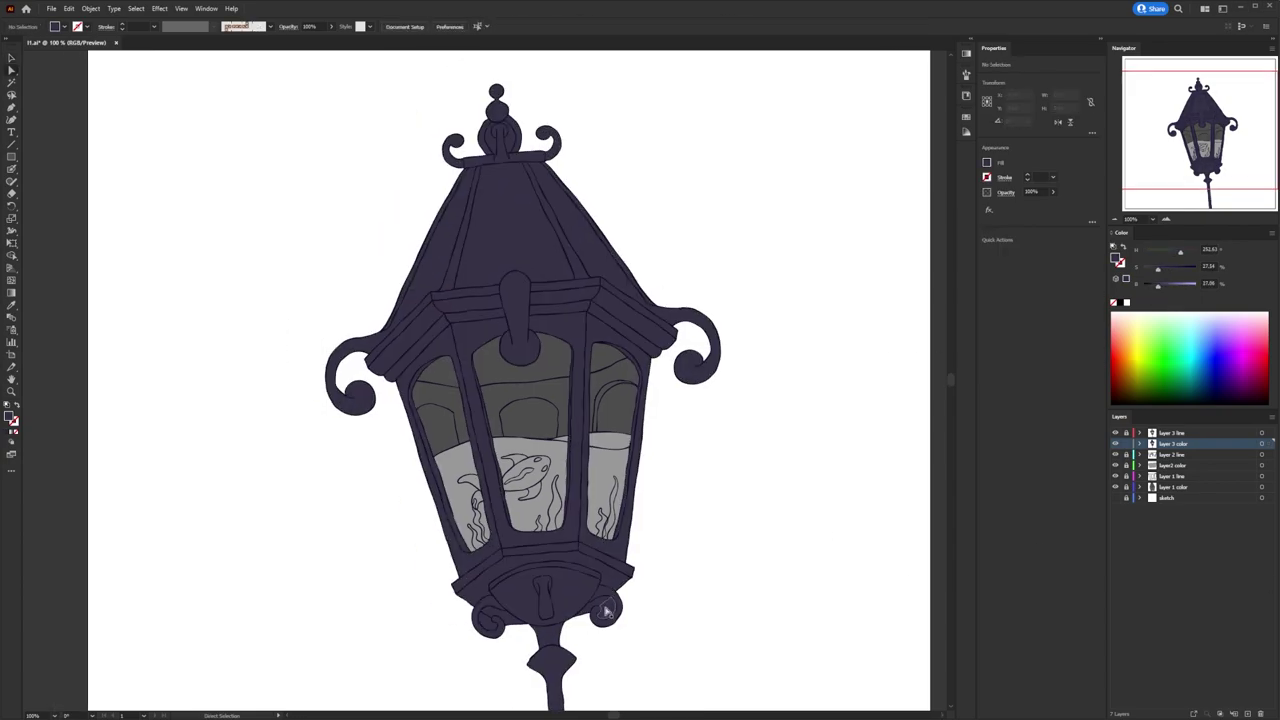
left_click(603, 606)
left_click(600, 610)
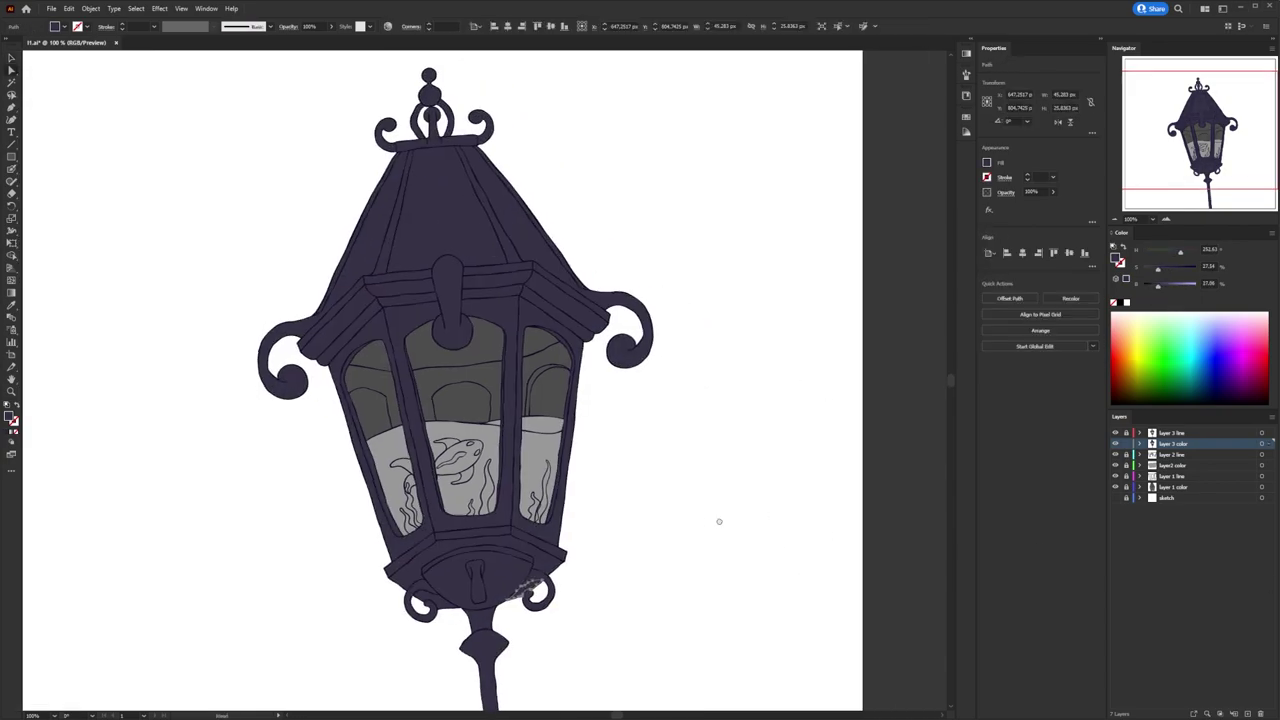
left_click(987, 162)
left_click(968, 245)
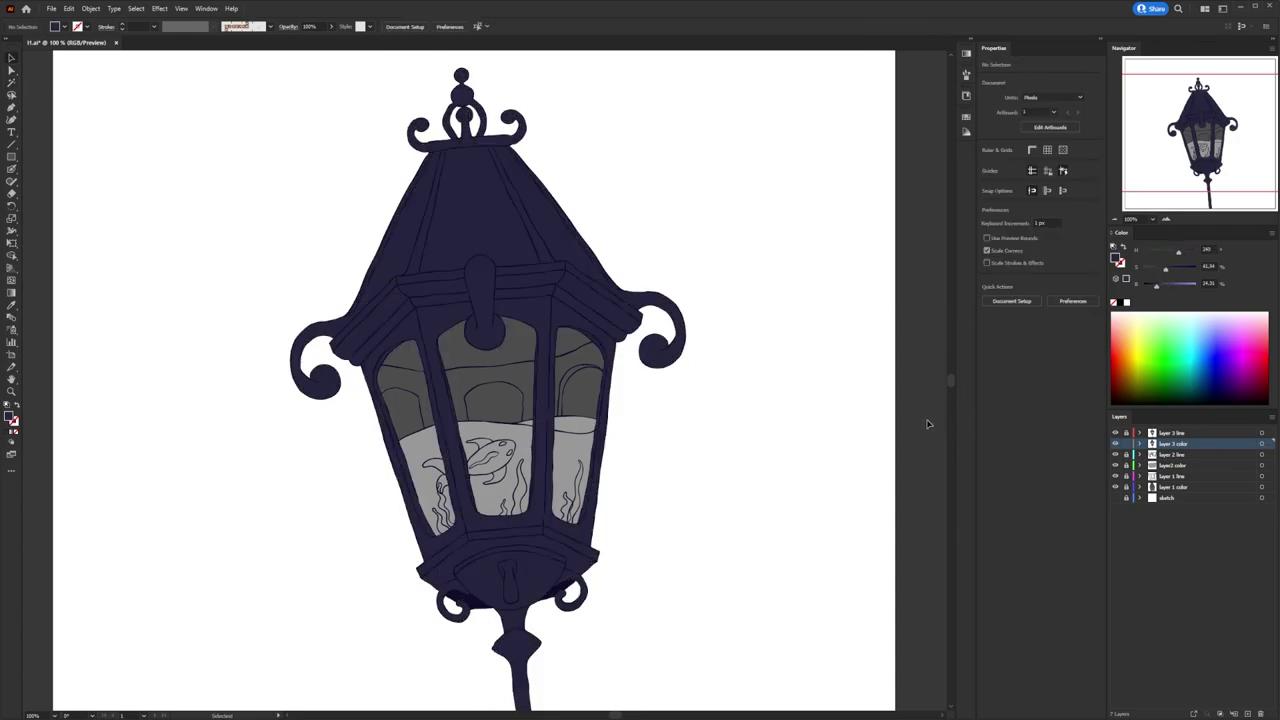
left_click(932, 426)
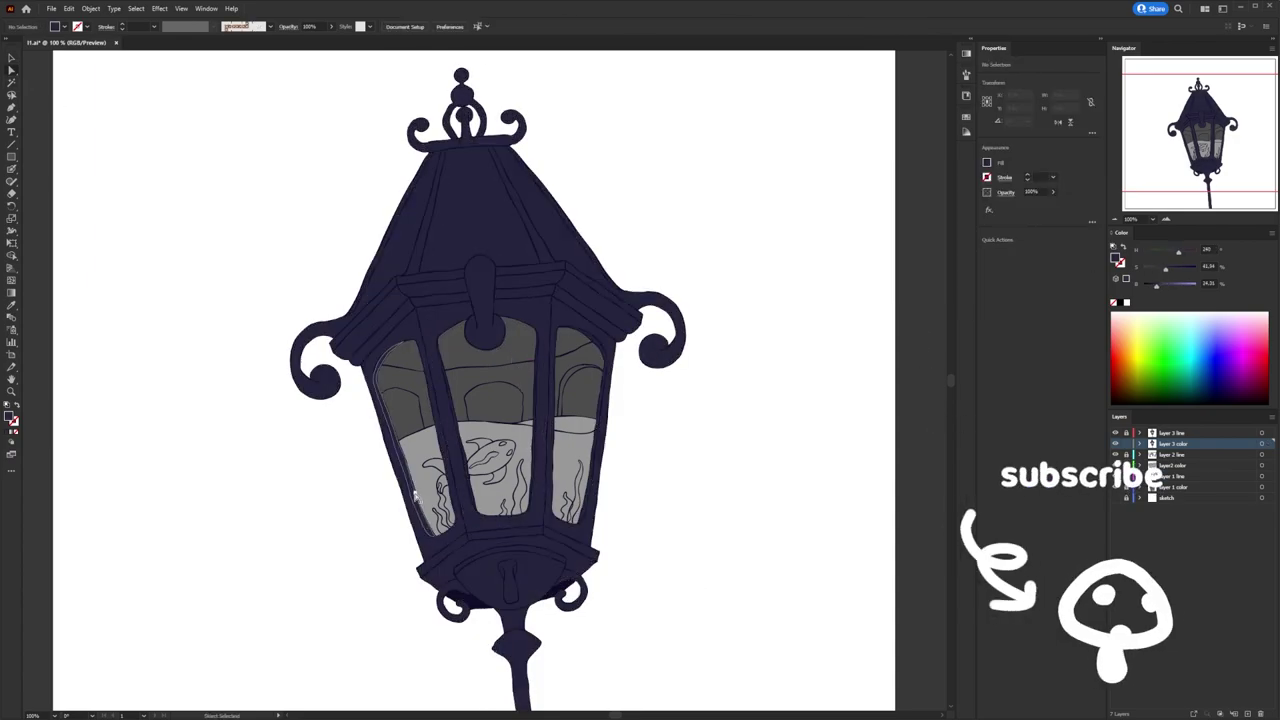
left_click_drag(648, 658, 632, 653)
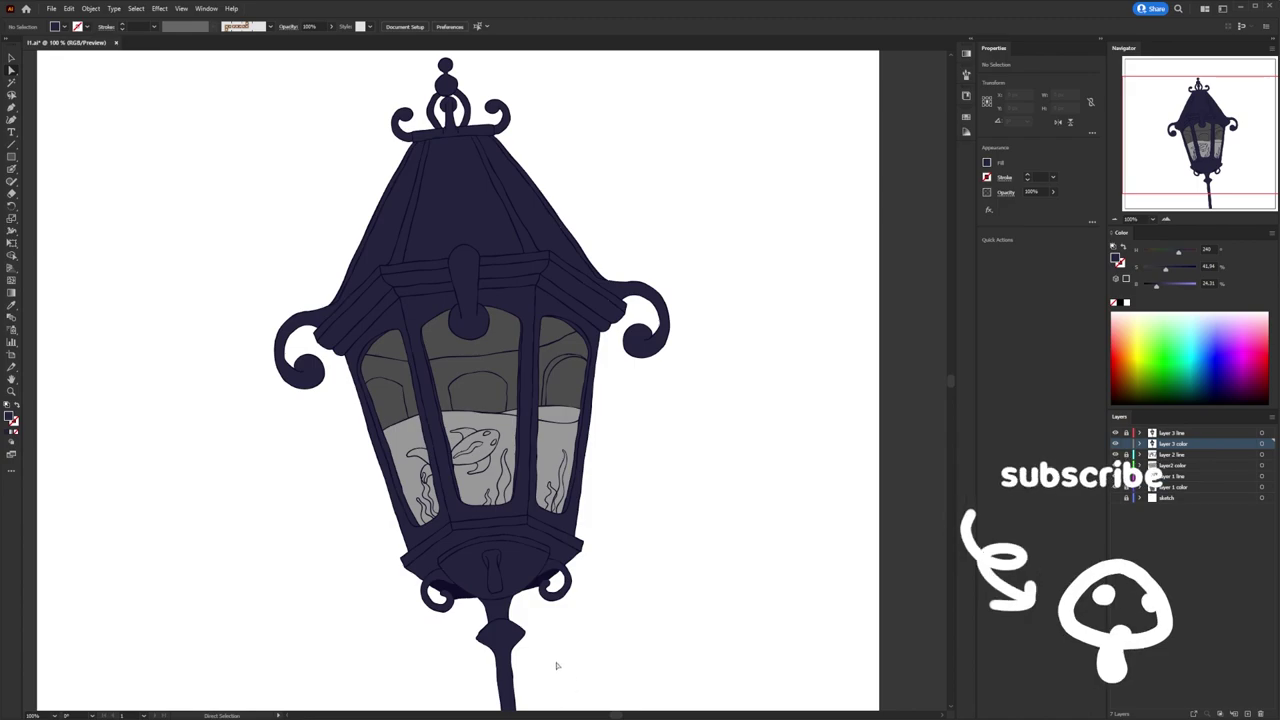
Select the water shape in the tank and fill it pale blue.
key("ctrl+a")
left_click(643, 471)
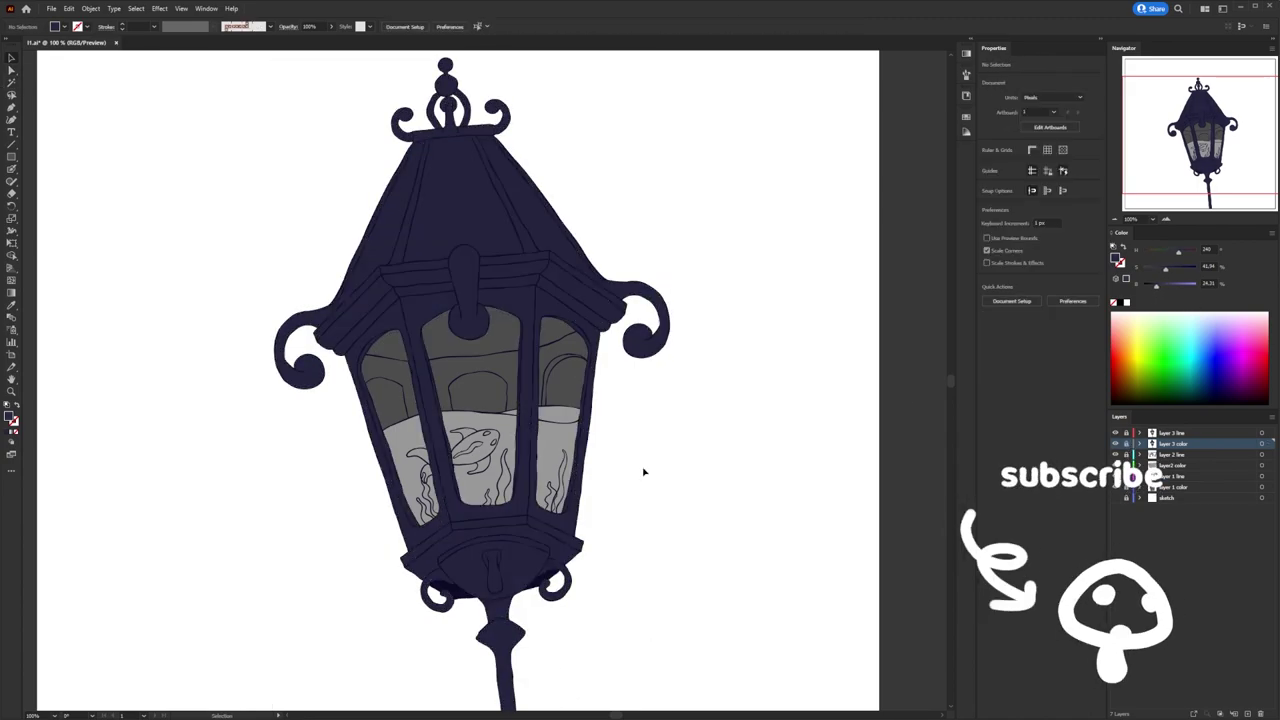
left_click(480, 460)
left_click(987, 162)
Select the water shape and check its surface ellipse with the Direct Selection tool.
key("Escape")
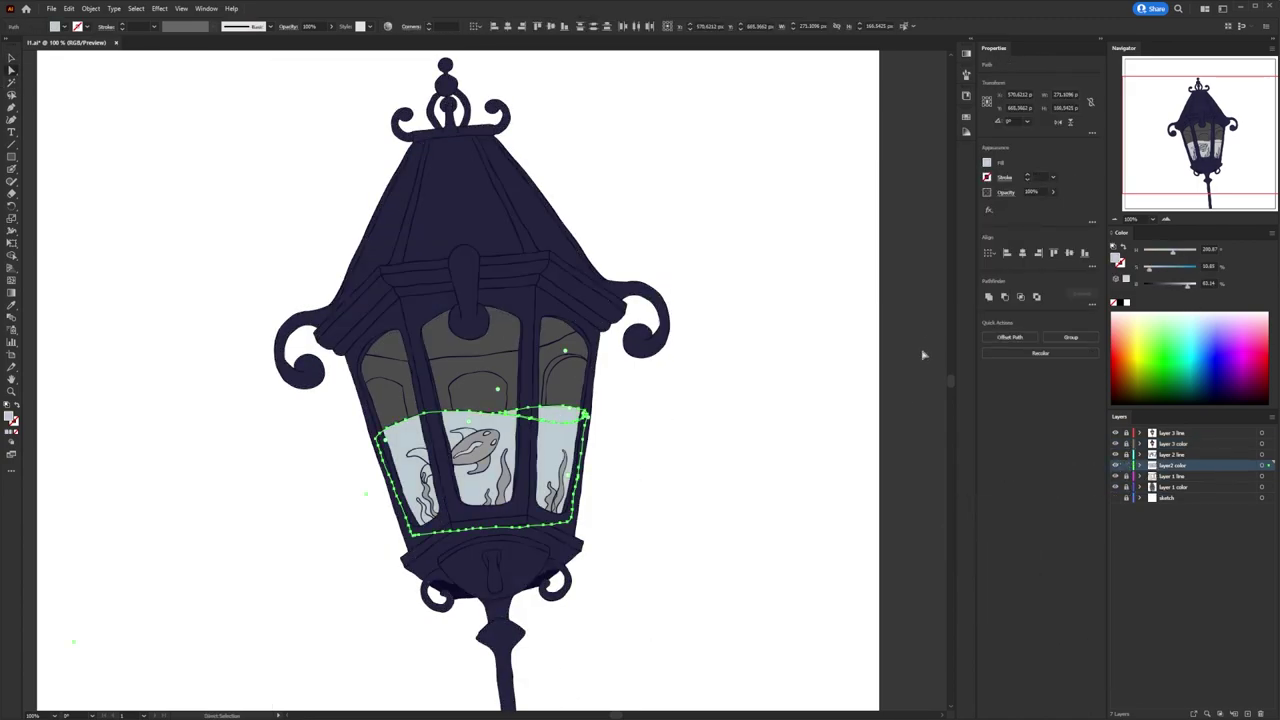
left_click(700, 500)
left_click(430, 521)
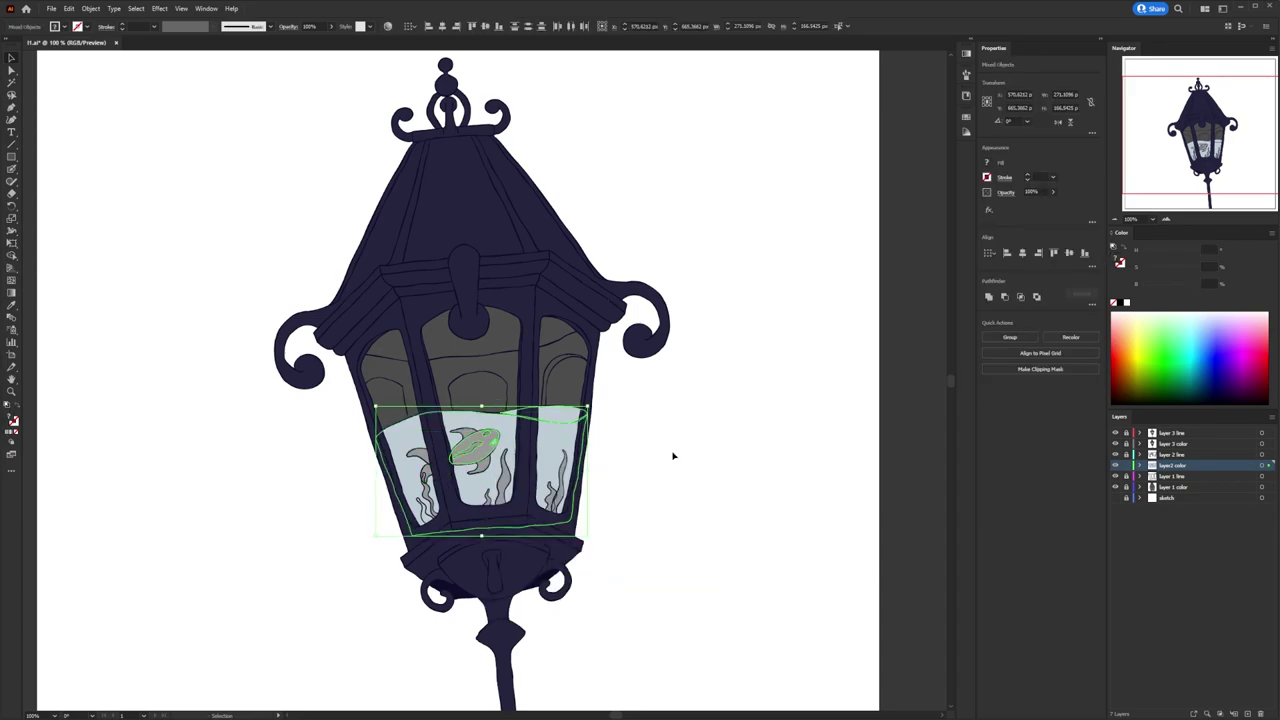
right_click(424, 528)
left_click(557, 436)
key("a")
left_click(555, 418)
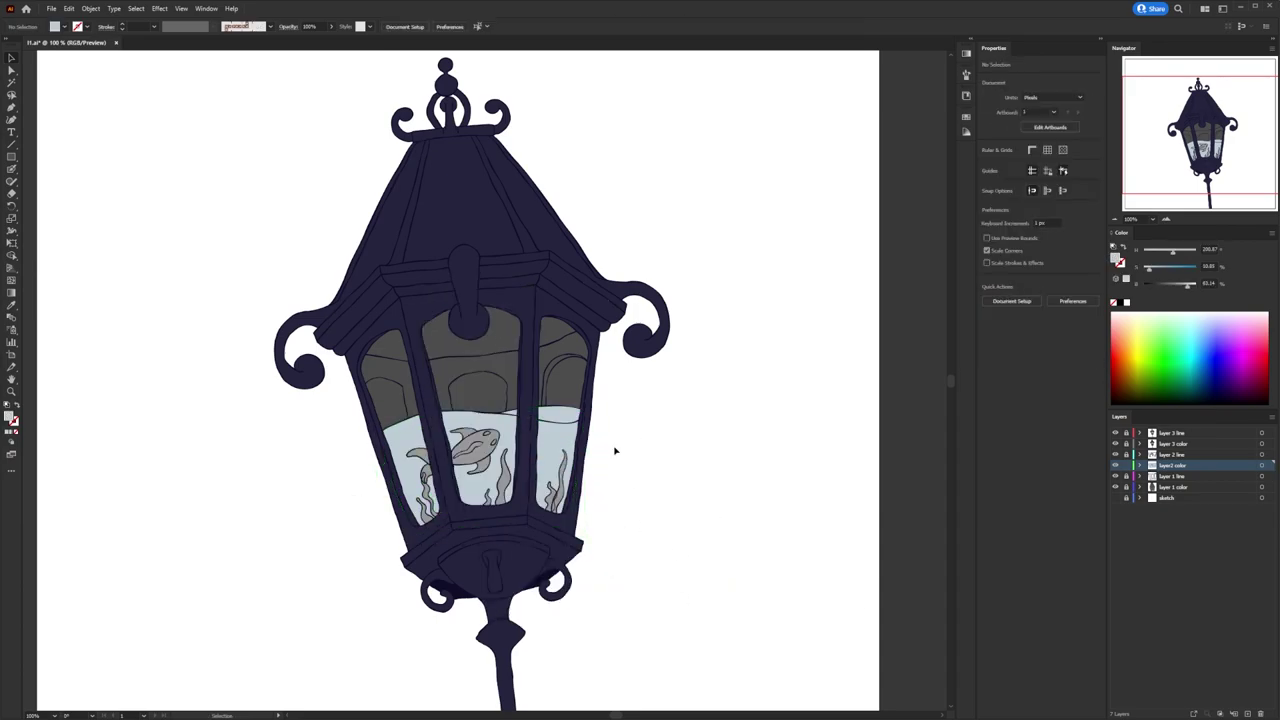
key("v")
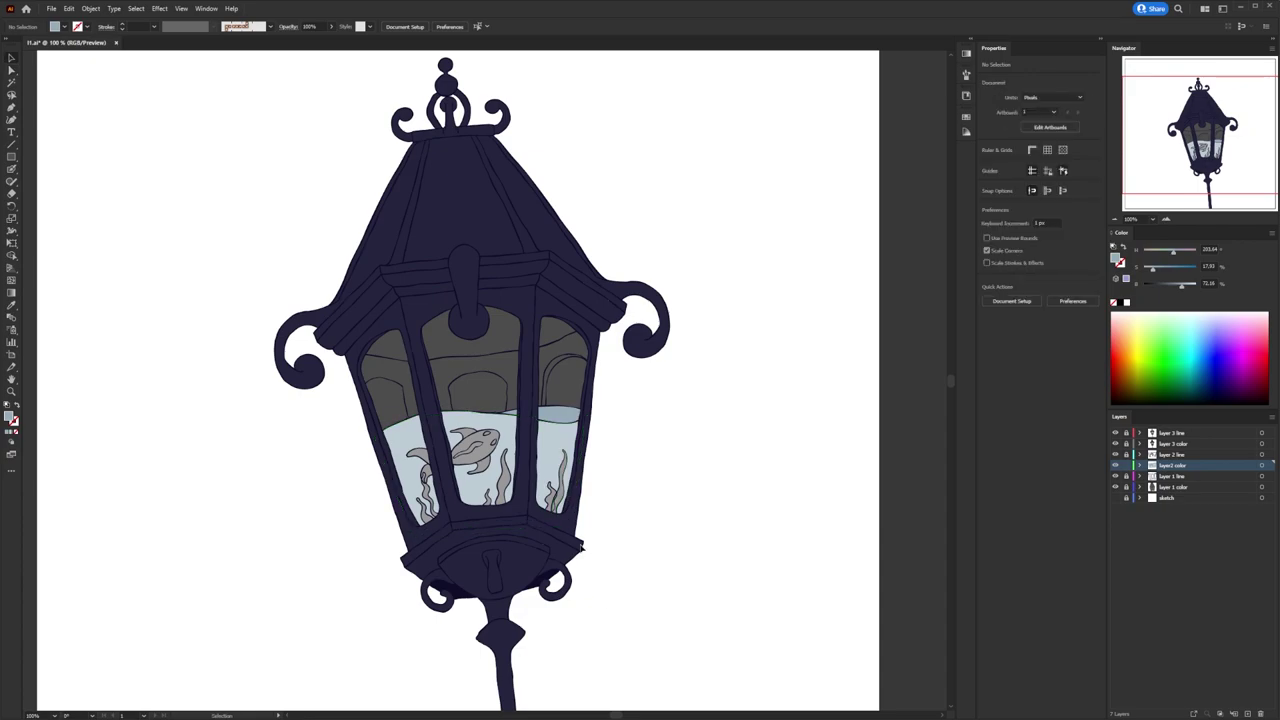
left_click(588, 441)
left_click(674, 534)
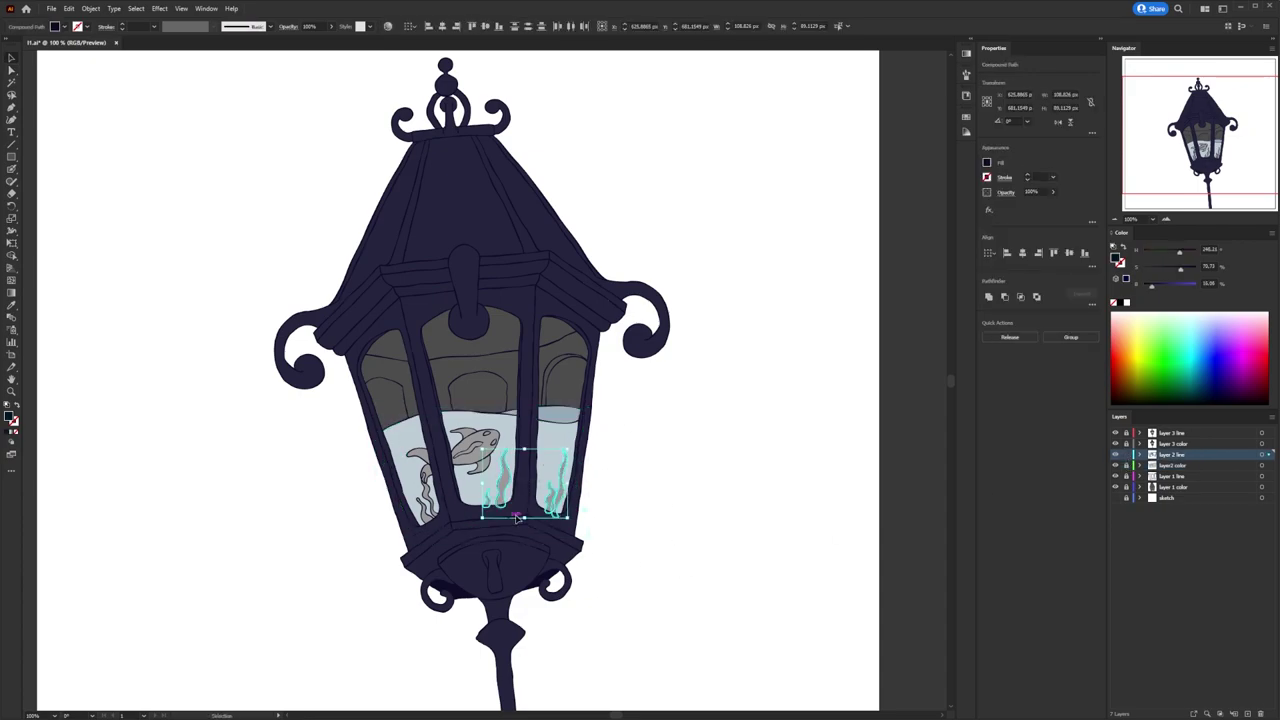
scroll(590, 435, "up", 1)
left_click(445, 530)
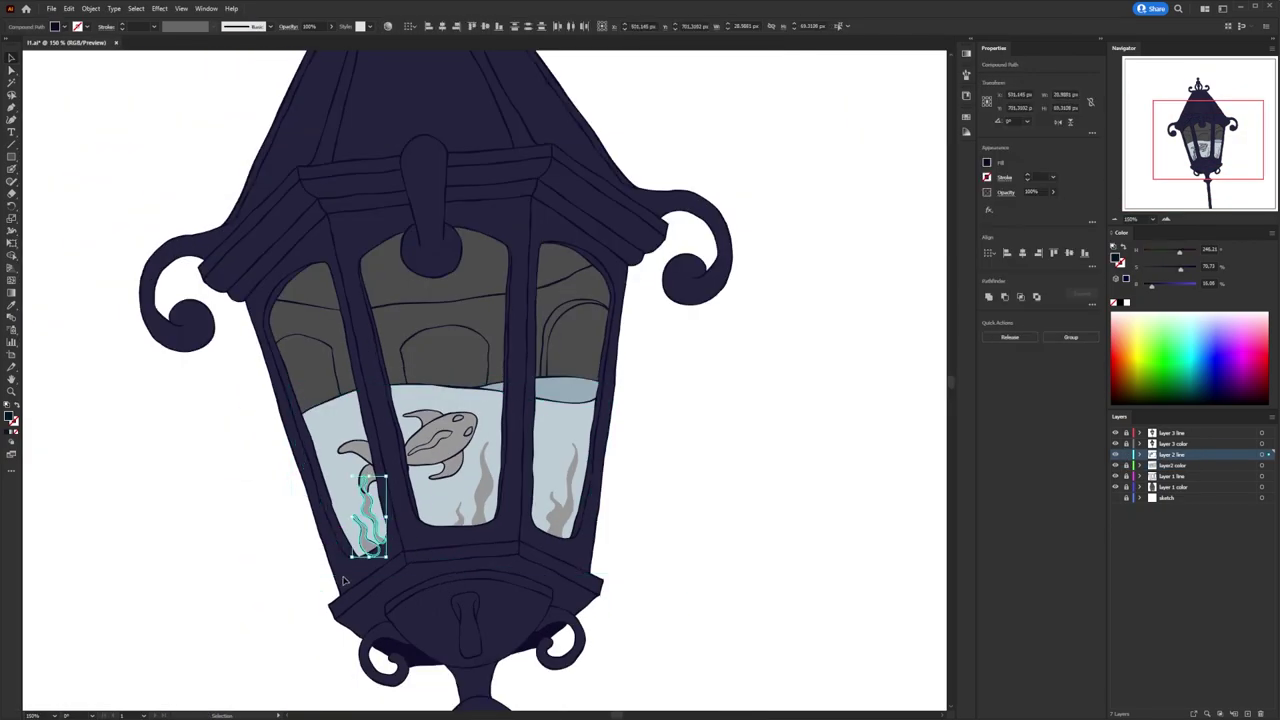
Select the seaweed, then fill both fish body parts red.
left_click(370, 550)
scroll(814, 451, "down", 2)
scroll(677, 651, "up", 5)
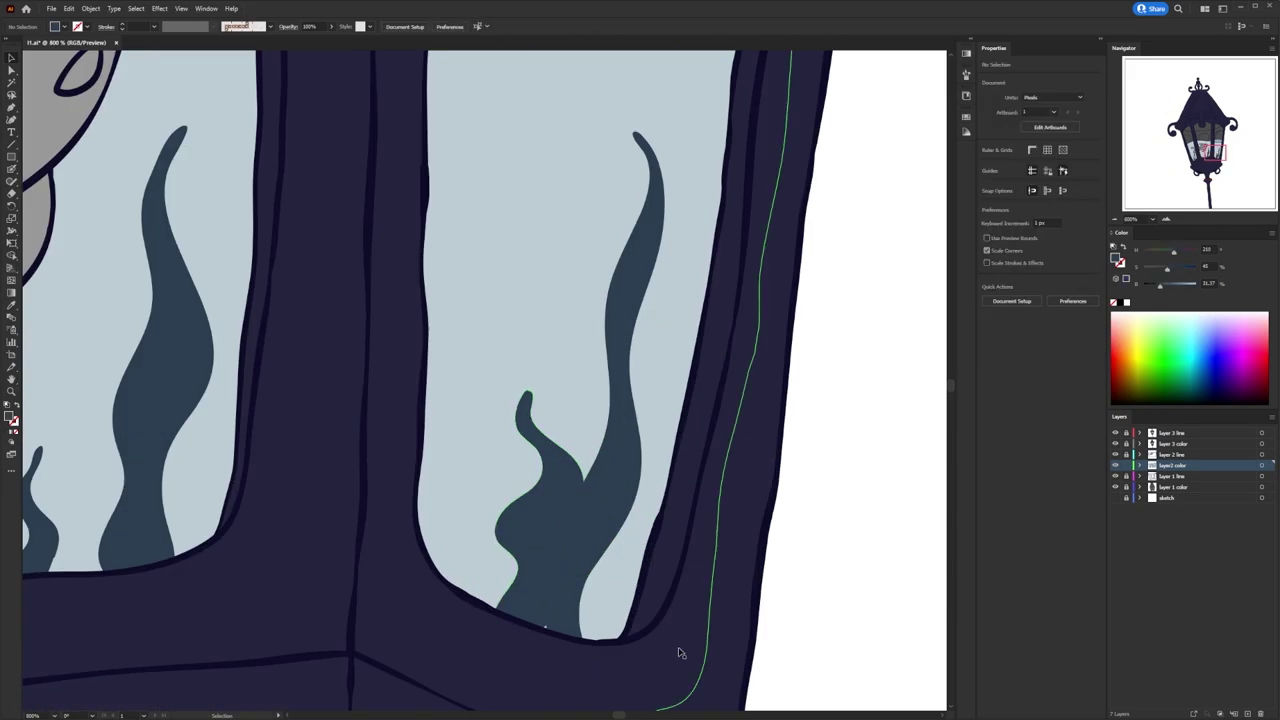
scroll(720, 551, "down", 4)
scroll(600, 520, "up", 1)
left_click(470, 478)
left_click(368, 465, "shift")
left_click(987, 162)
left_click(891, 194)
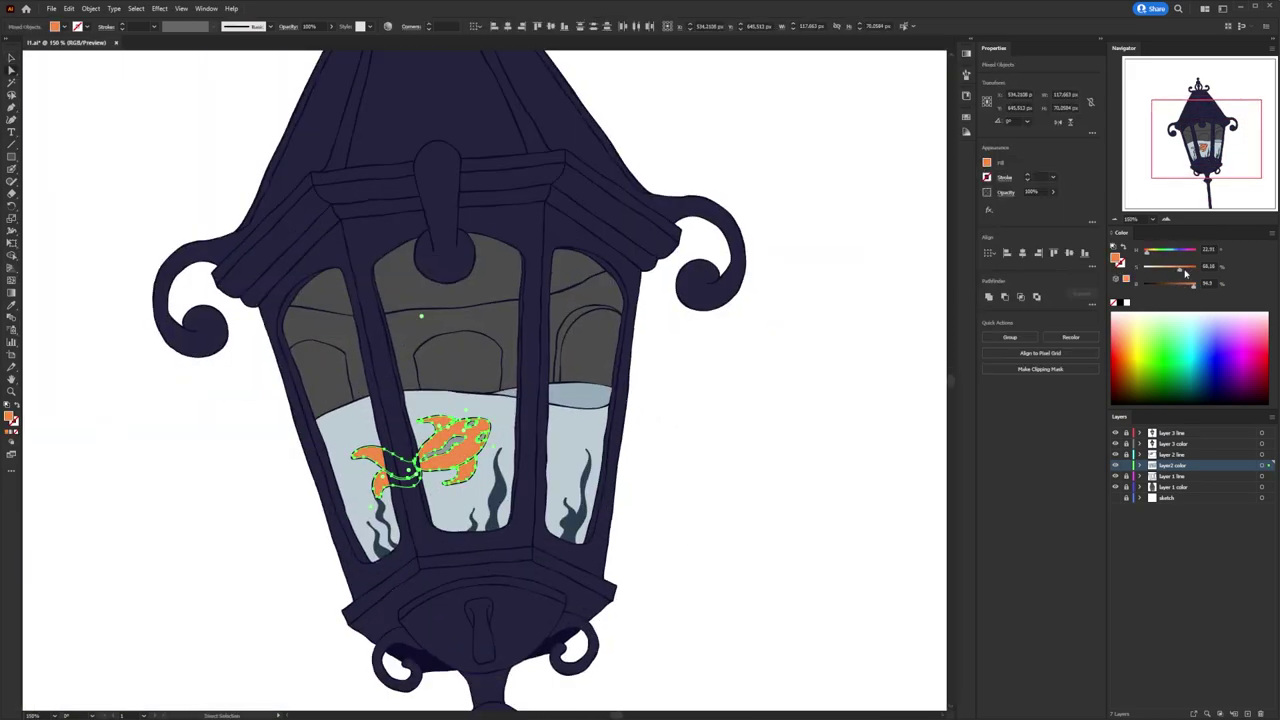
left_click(987, 162)
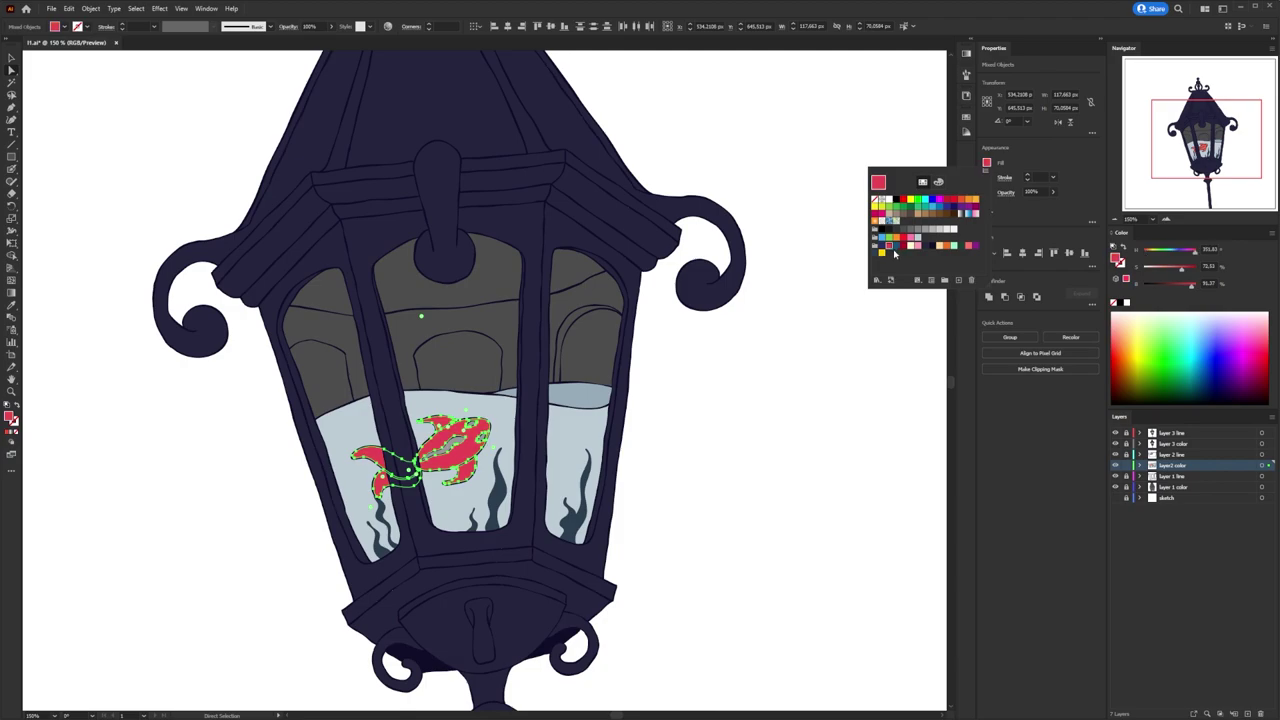
left_click(891, 194)
left_click(820, 443)
Fill the fish's tail and top fin peach, then select the glass panes.
scroll(548, 490, "up", 1)
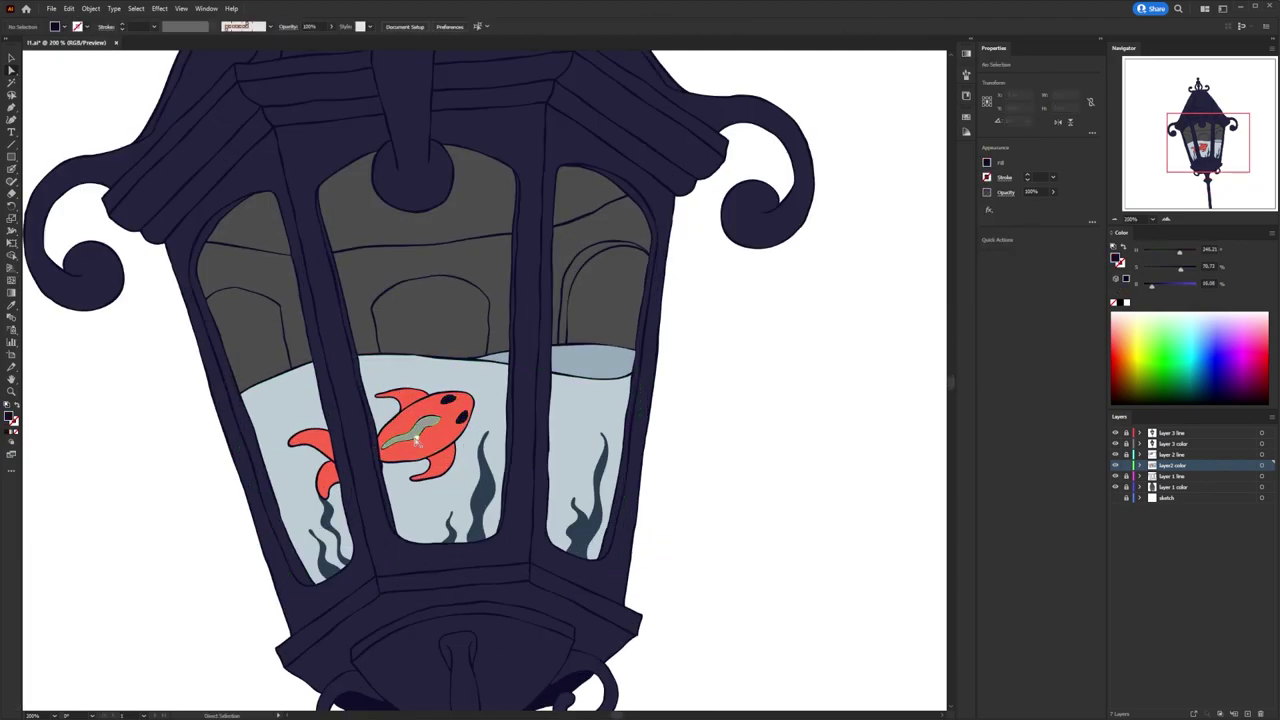
left_click(310, 448)
left_click(987, 162)
left_click(891, 194)
left_click(736, 655)
scroll(736, 655, "down", 2)
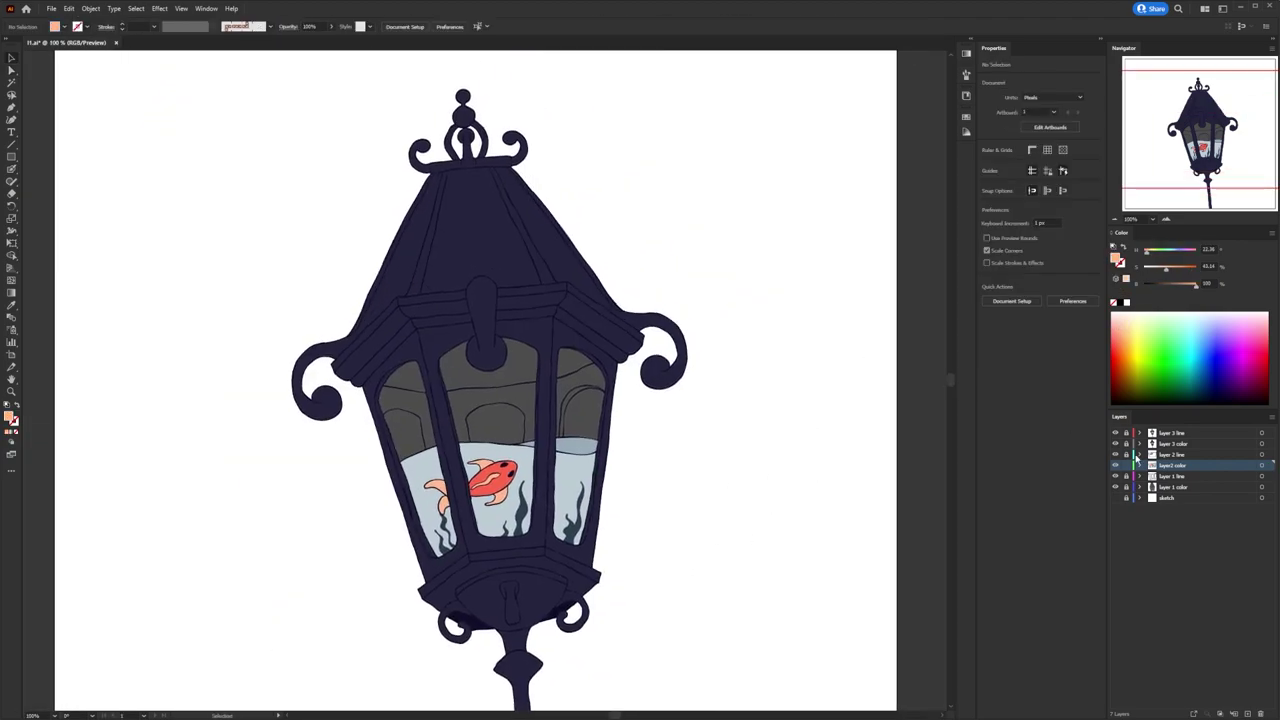
left_click(586, 420)
left_click(987, 162)
Fill the glass panes a darker grey.
left_click(930, 229)
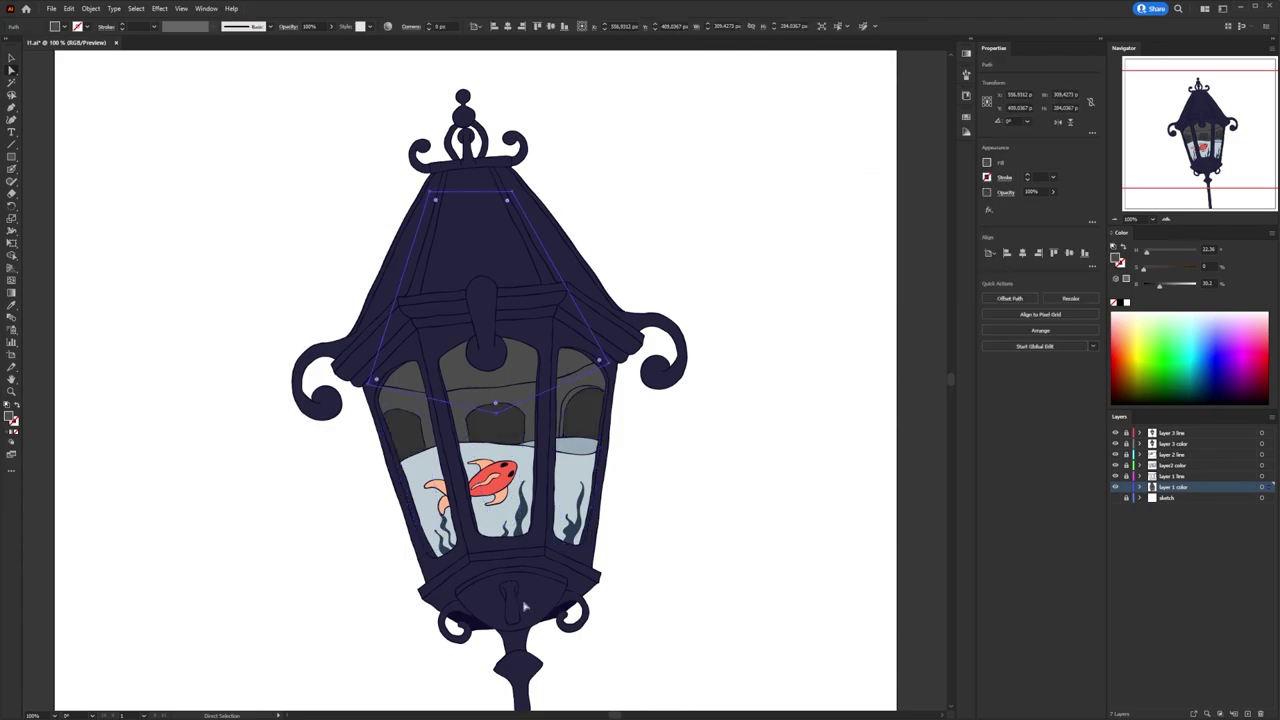
key("v")
key("ctrl+plus")
key("ctrl+plus")
key("ctrl+plus")
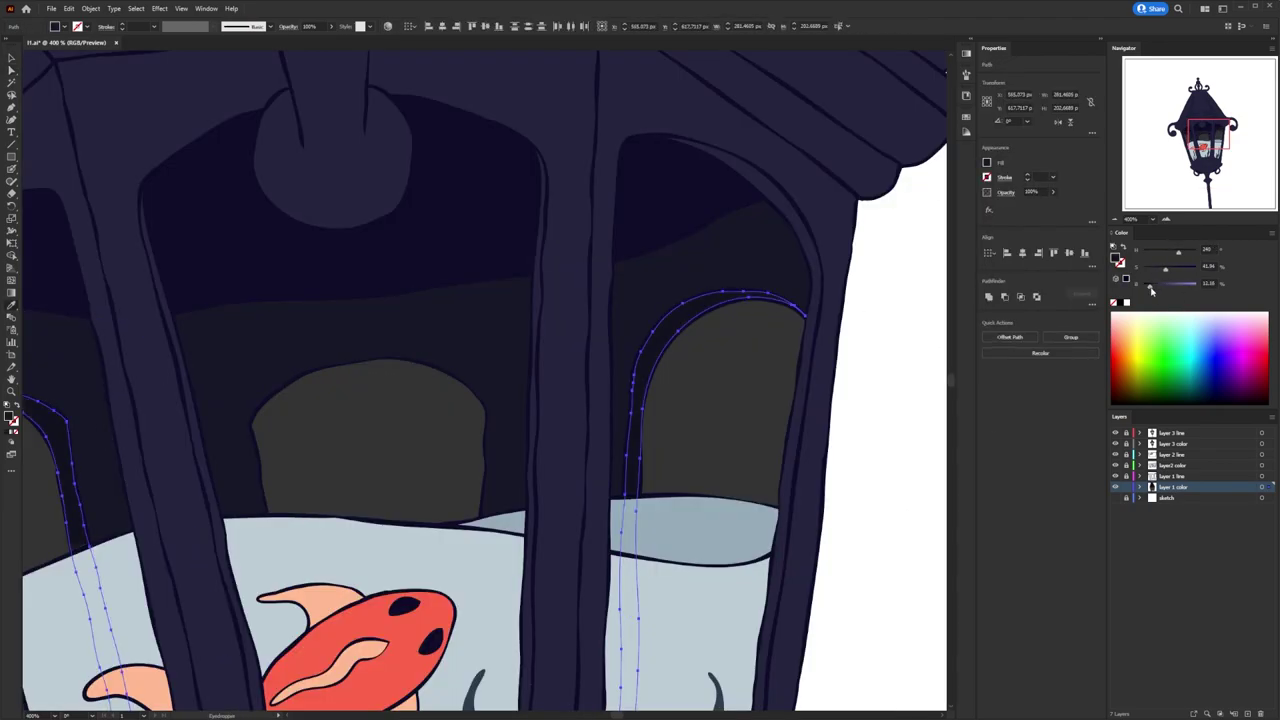
key("ctrl+minus")
key("ctrl+minus")
key("ctrl+minus")
key("ctrl+minus")
Add a new layer named 'shadow' at the top of the stack.
left_click(894, 500)
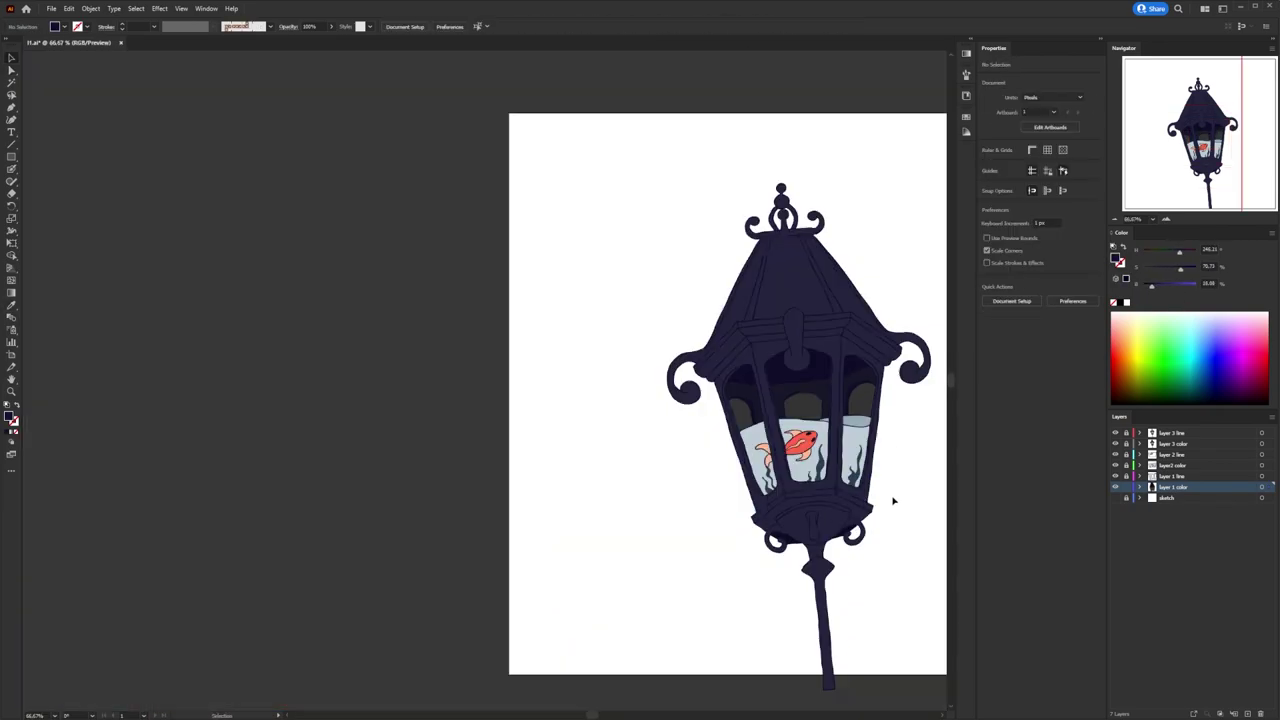
key("ctrl+plus")
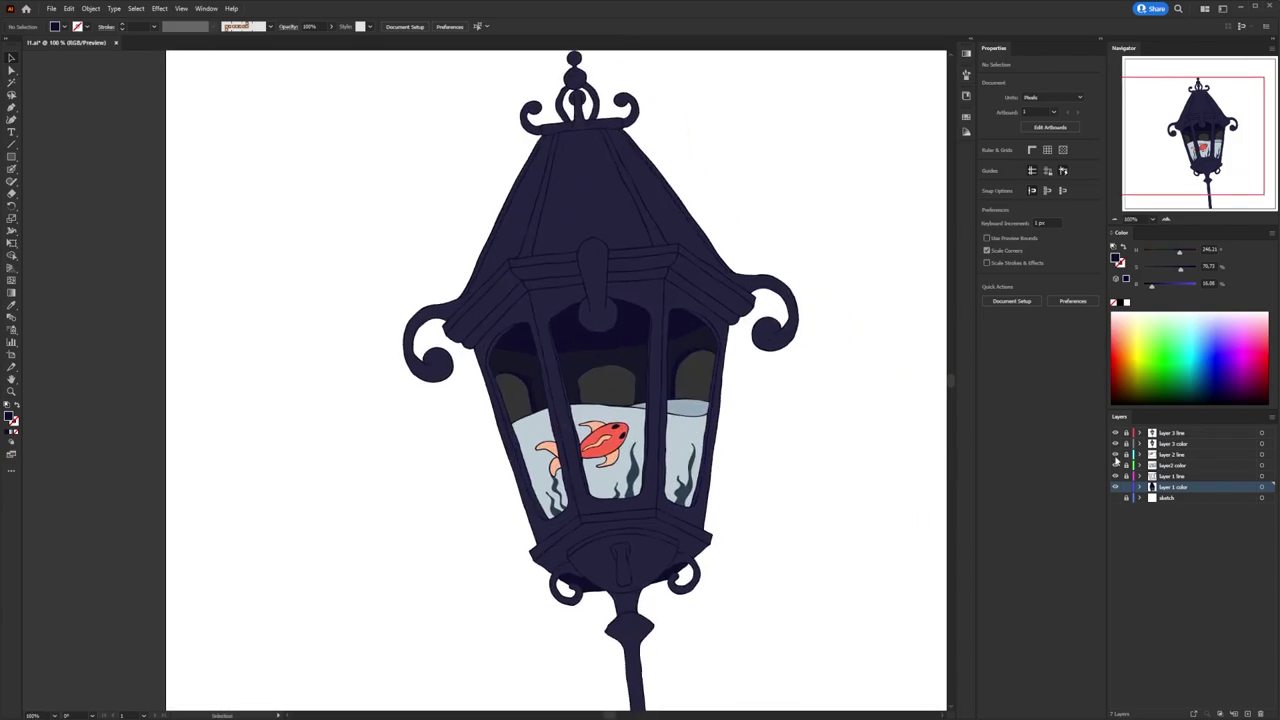
key("ctrl+l")
type("shadow")
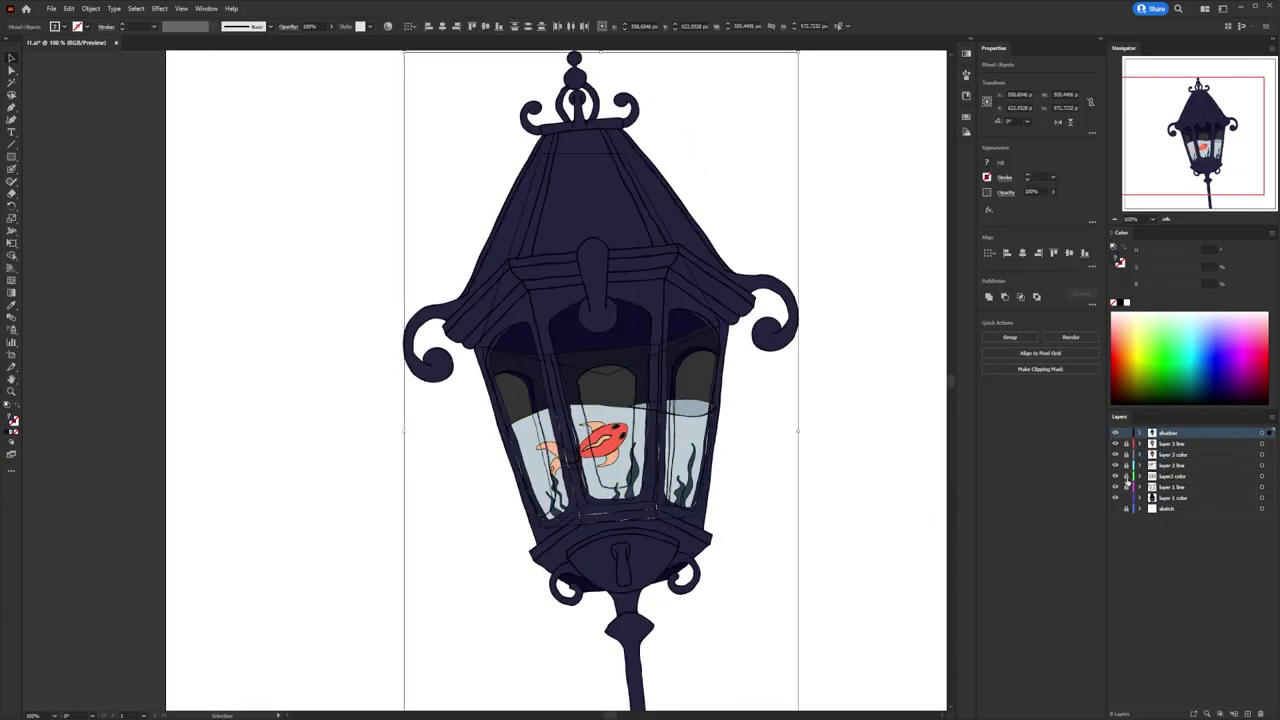
Lower the black lantern silhouette's opacity and paint a shadow stroke on the top finial.
left_click(713, 338)
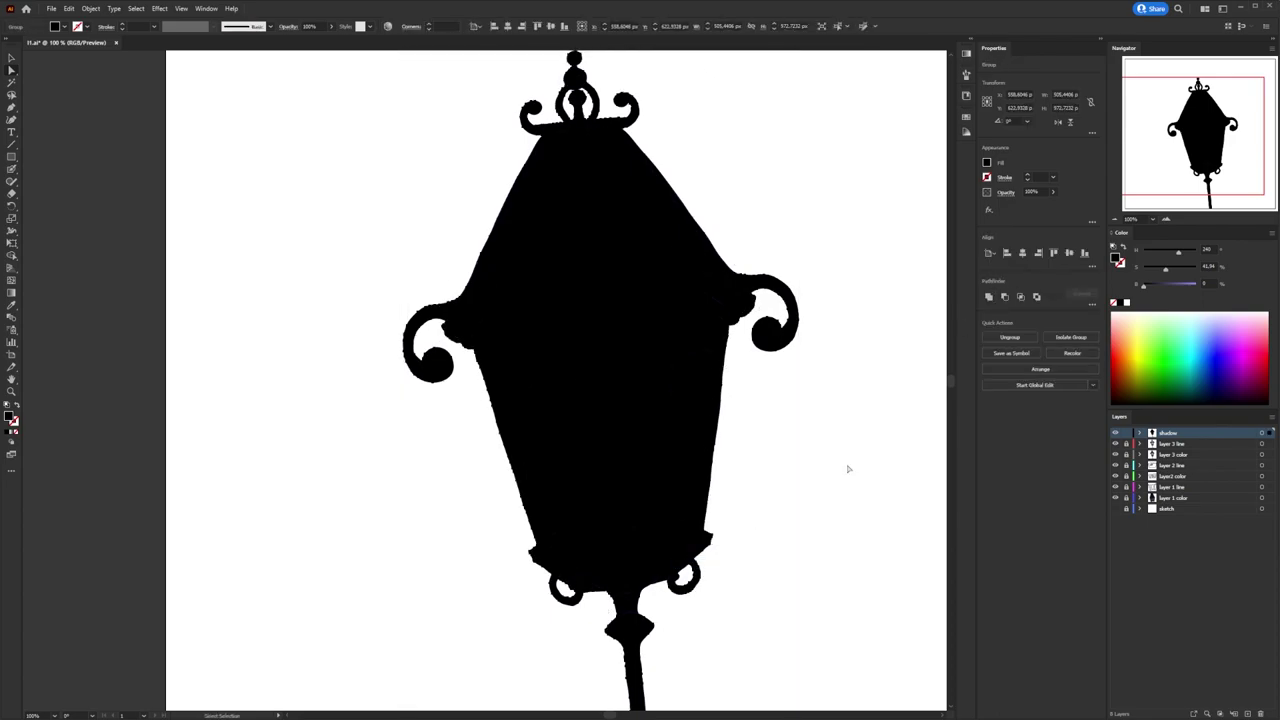
left_click(1052, 191)
left_click_drag(1052, 207, 1025, 208)
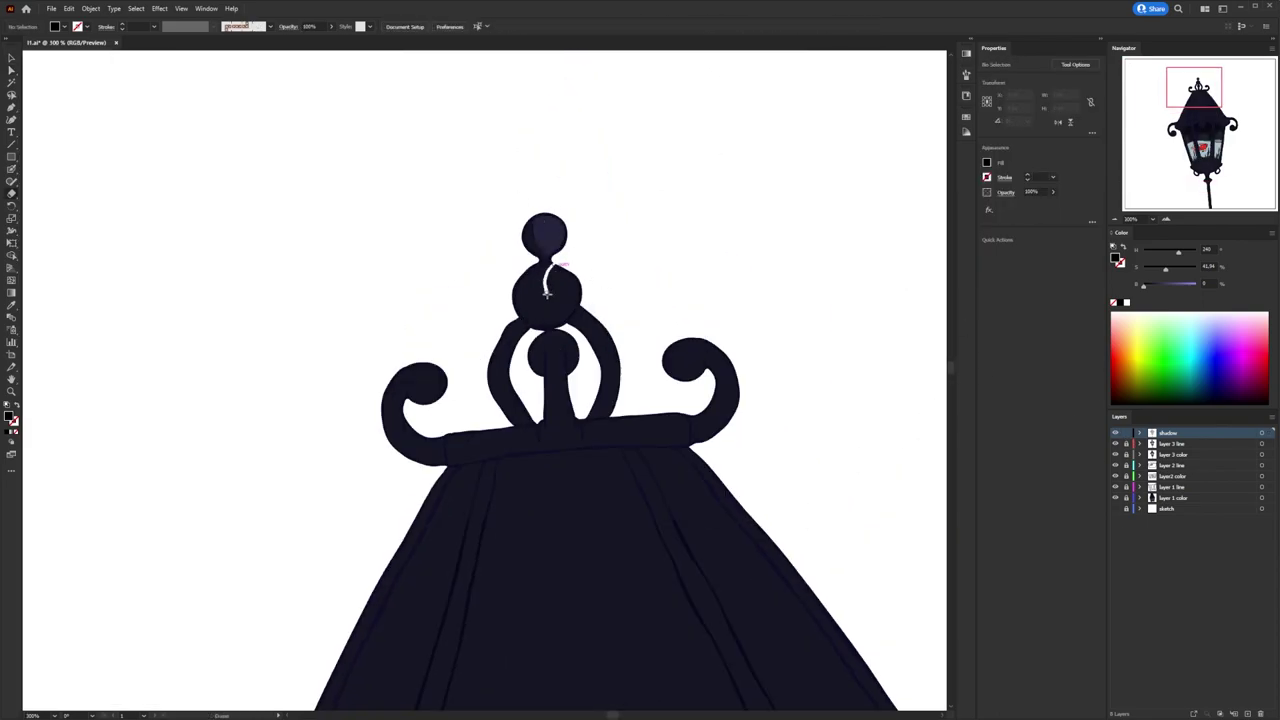
left_click_drag(704, 434, 705, 437)
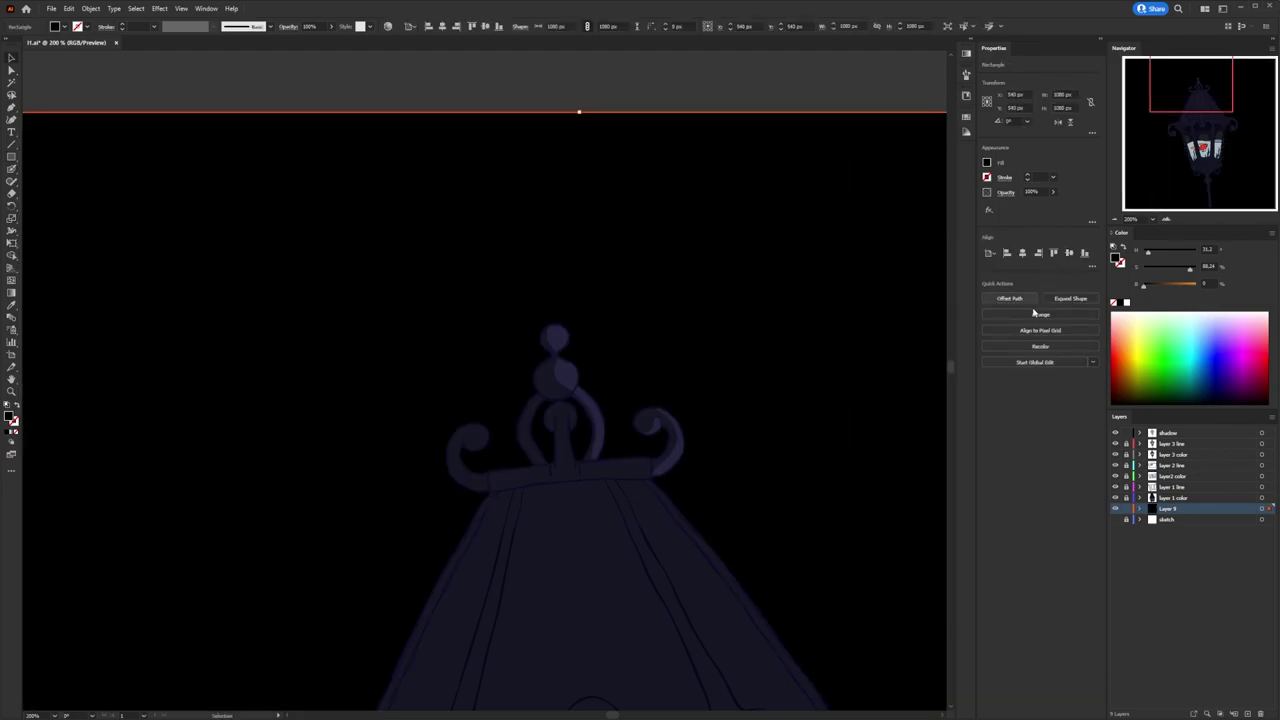
Rework the purple shading on the roof's top band, right curl and right edge.
key("shift+b")
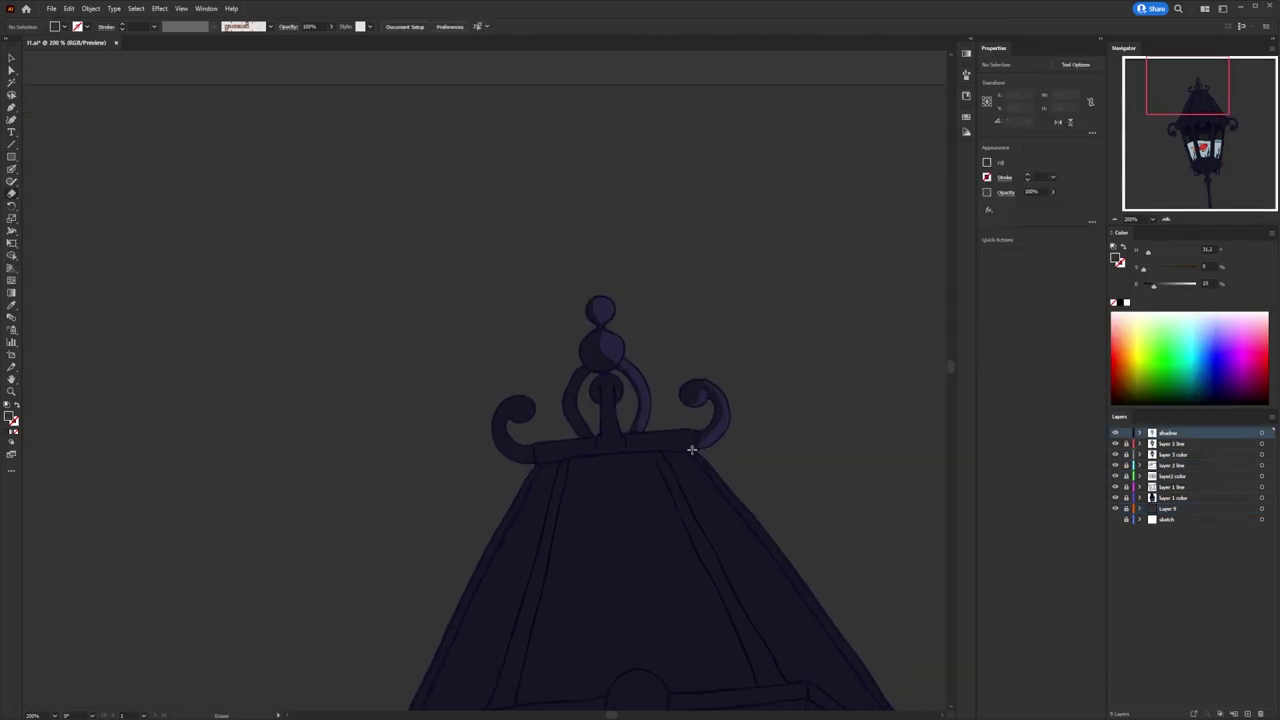
scroll(691, 449, "up", 1)
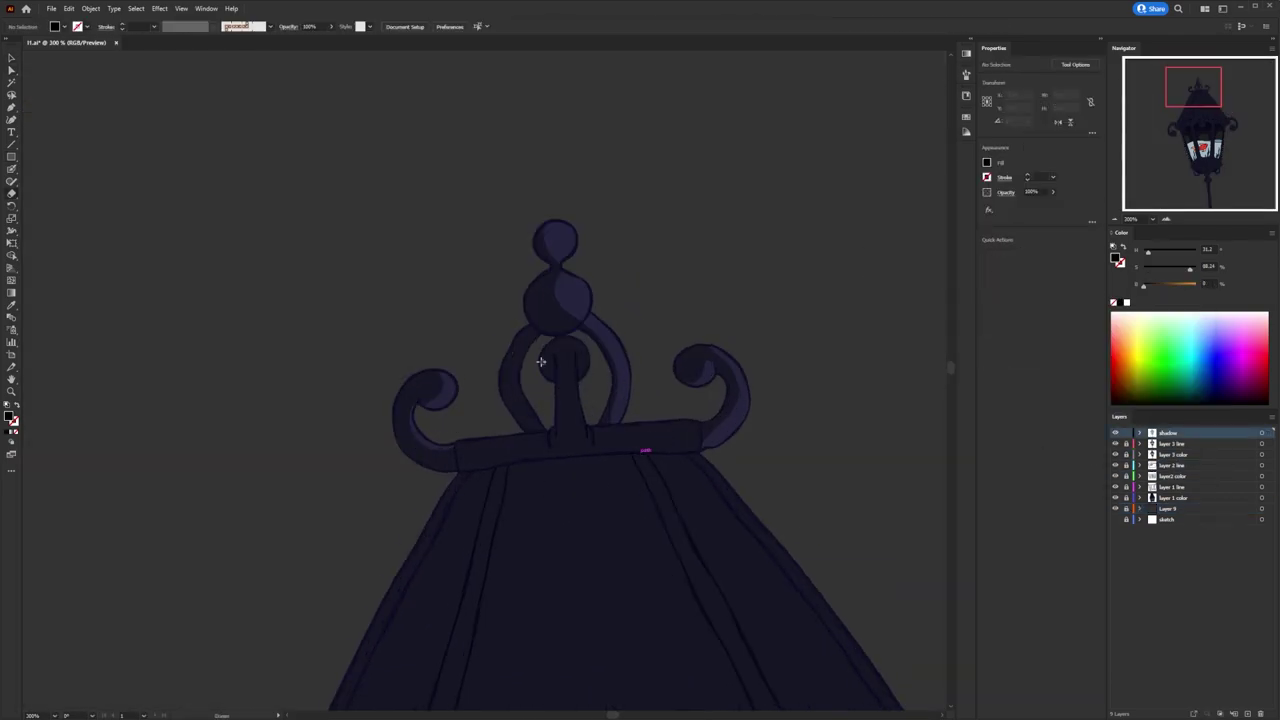
key("a")
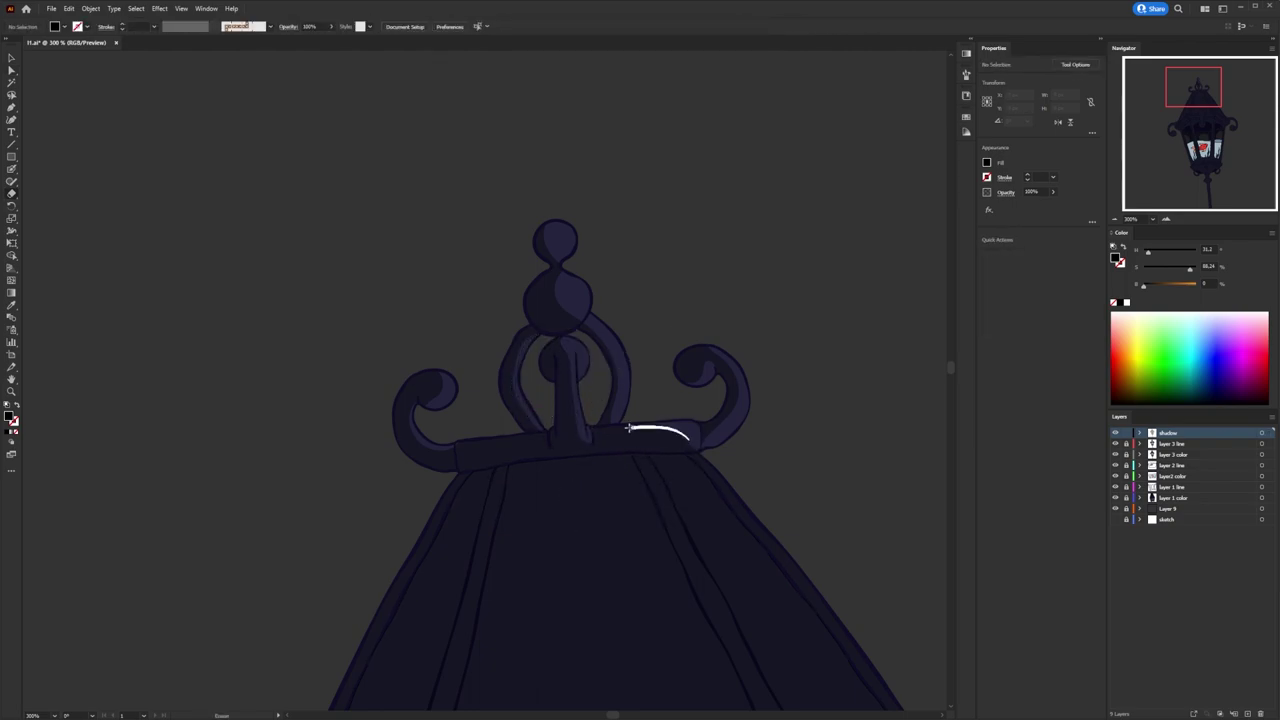
left_click_drag(629, 428, 629, 430)
scroll(572, 498, "right", 3)
scroll(552, 443, "down", 3)
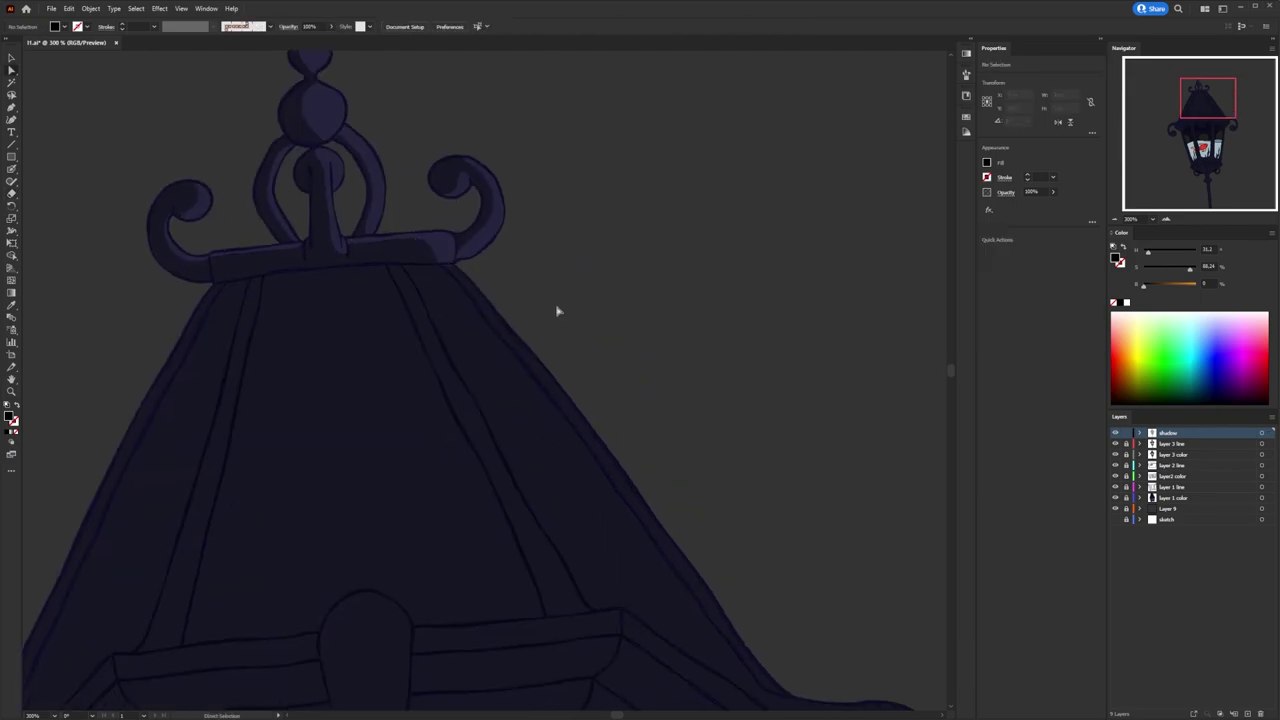
scroll(649, 480, "down", 2)
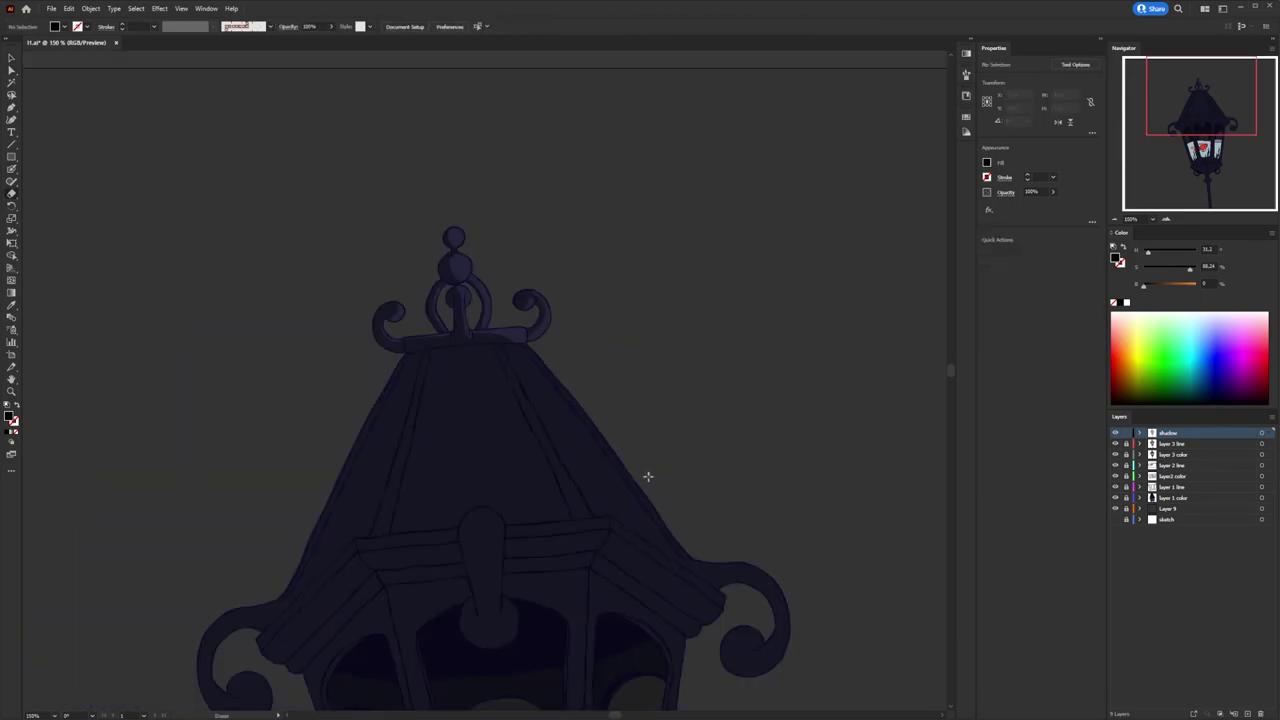
left_click_drag(677, 492, 546, 359)
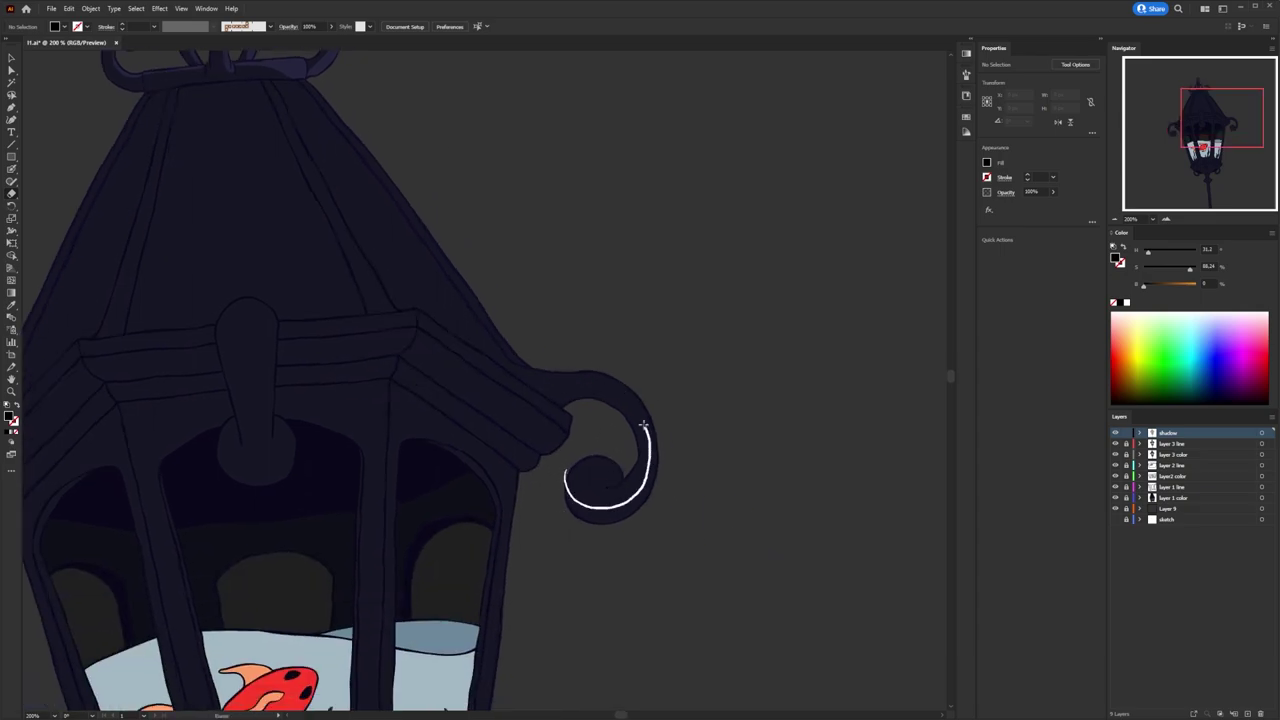
scroll(615, 540, "up", 3)
left_click_drag(632, 562, 604, 570)
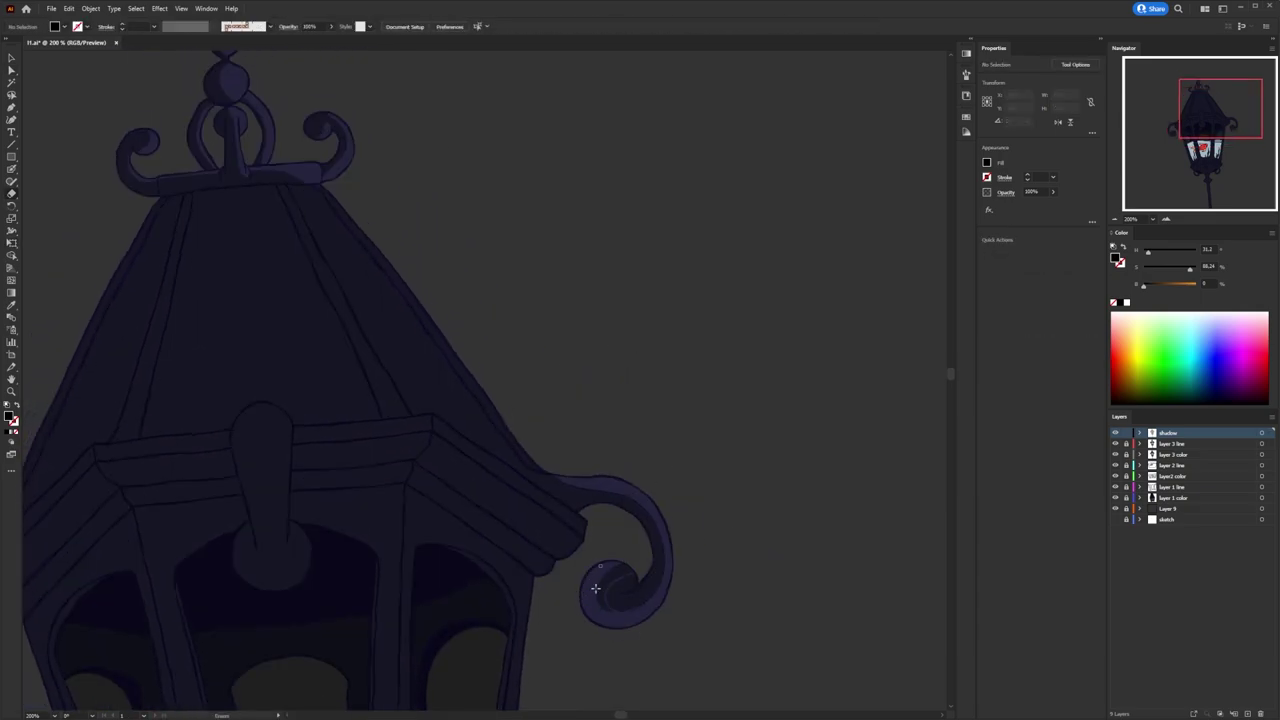
left_click_drag(614, 443, 643, 520)
mouse_move(343, 243)
left_mouse_down()
mouse_move(543, 509)
mouse_move(570, 448)
left_mouse_up()
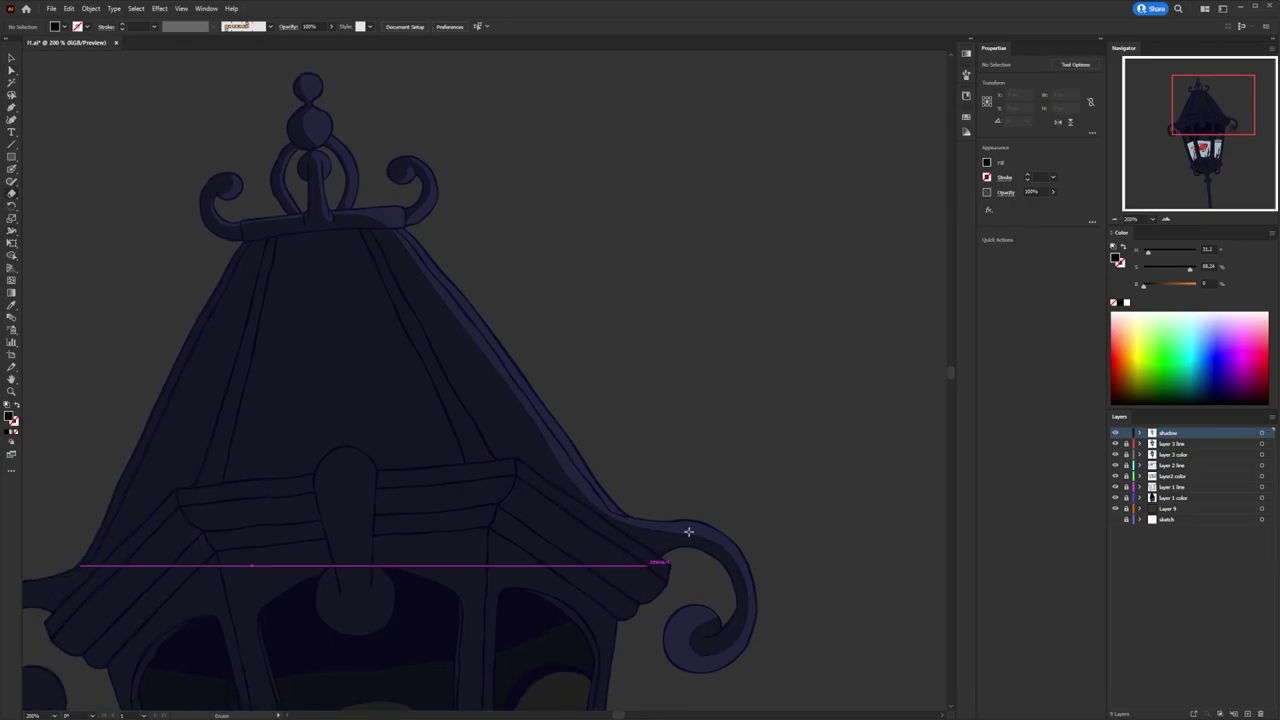
Paint lighter purple bands along the roof's right edge and across its front panel.
left_click_drag(362, 230, 415, 266)
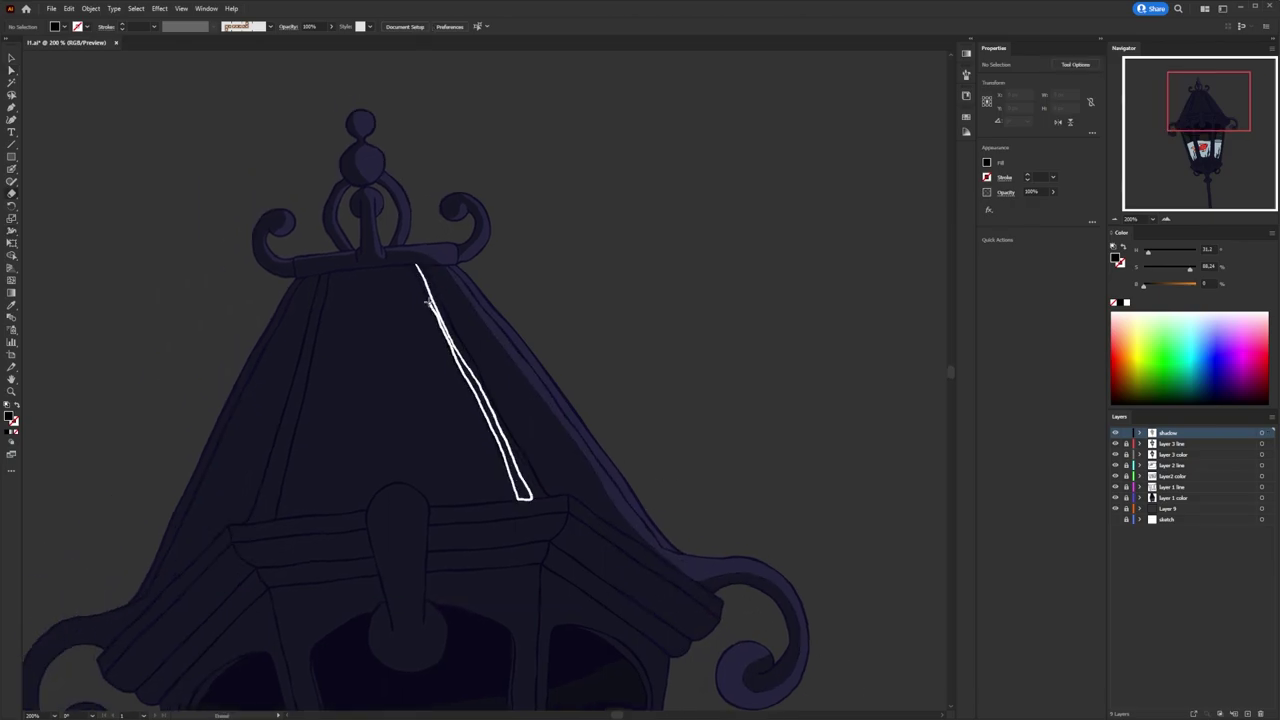
scroll(713, 487, "down", 1)
scroll(713, 487, "left", 2)
left_click_drag(729, 467, 796, 540)
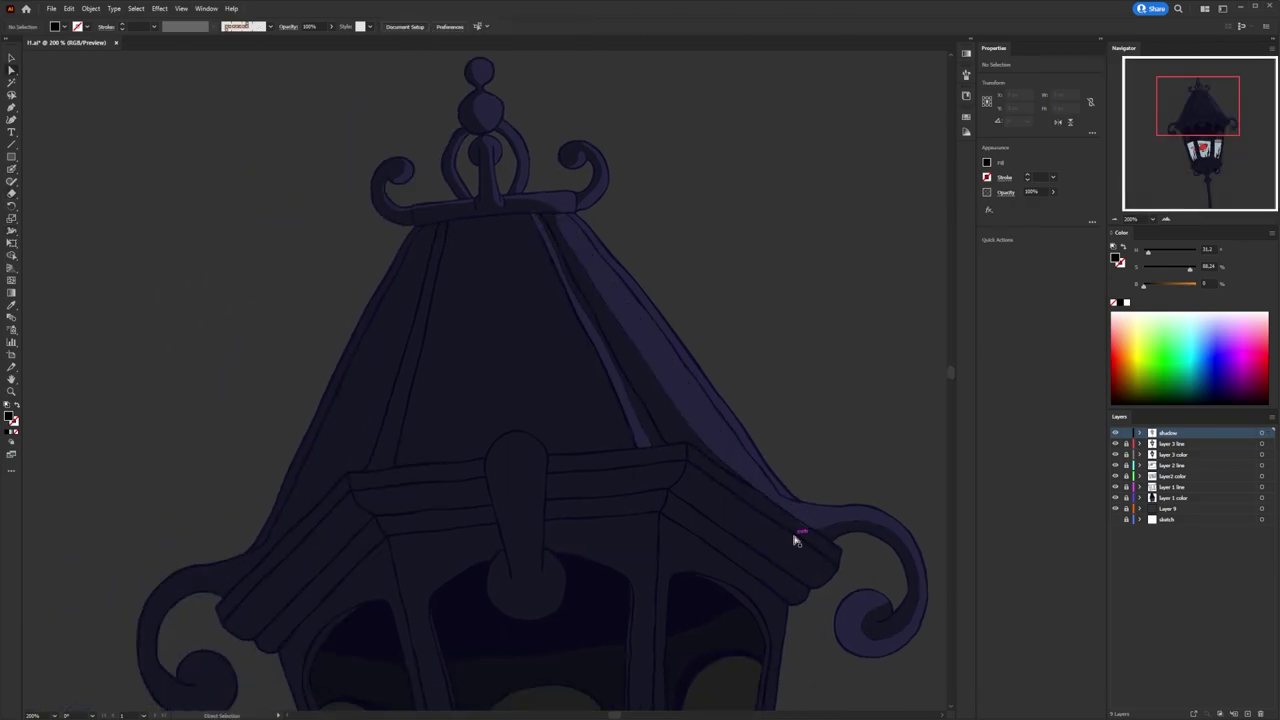
key("ctrl+z")
key("ctrl+z")
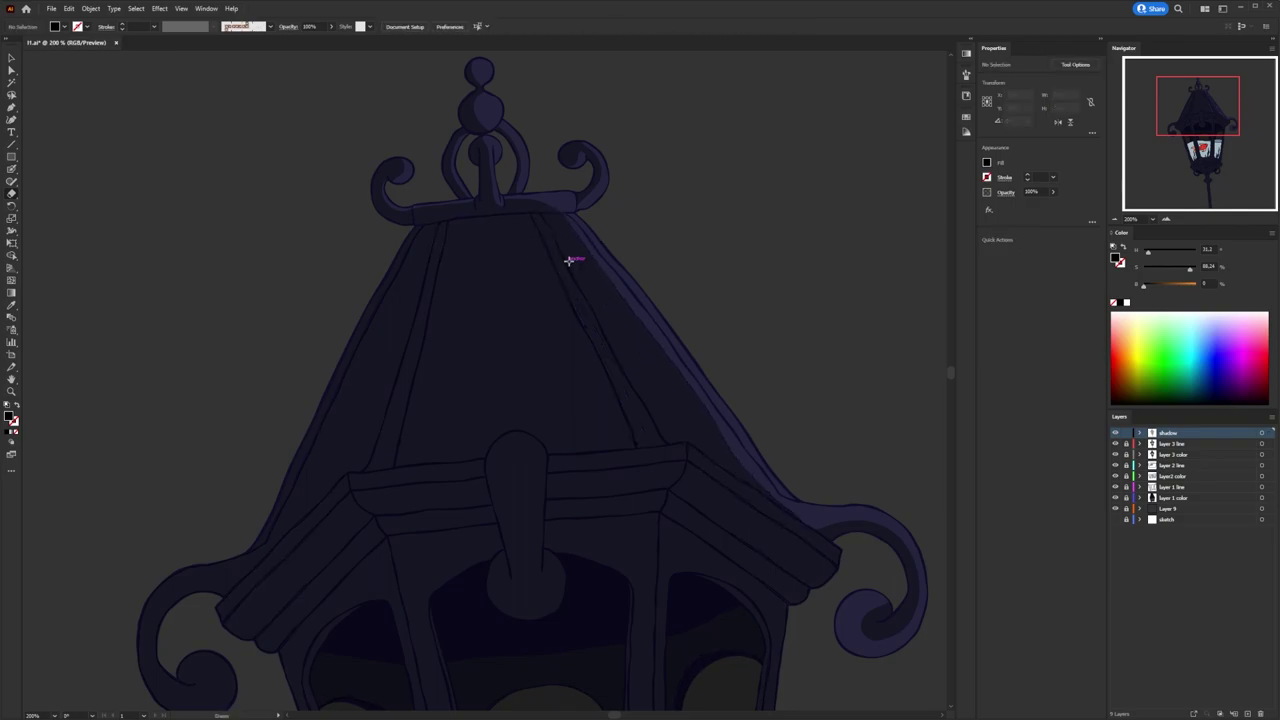
key("ctrl+shift+z")
scroll(549, 338, "left", 1)
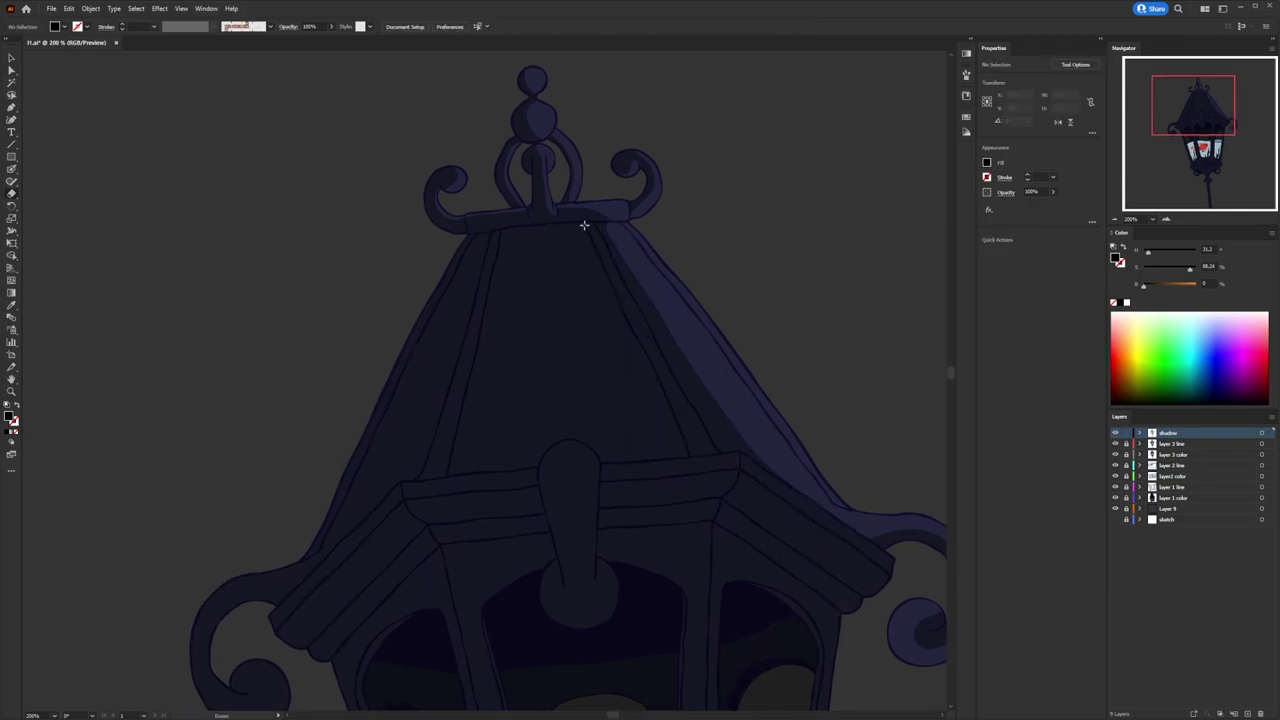
left_click_drag(585, 228, 710, 447)
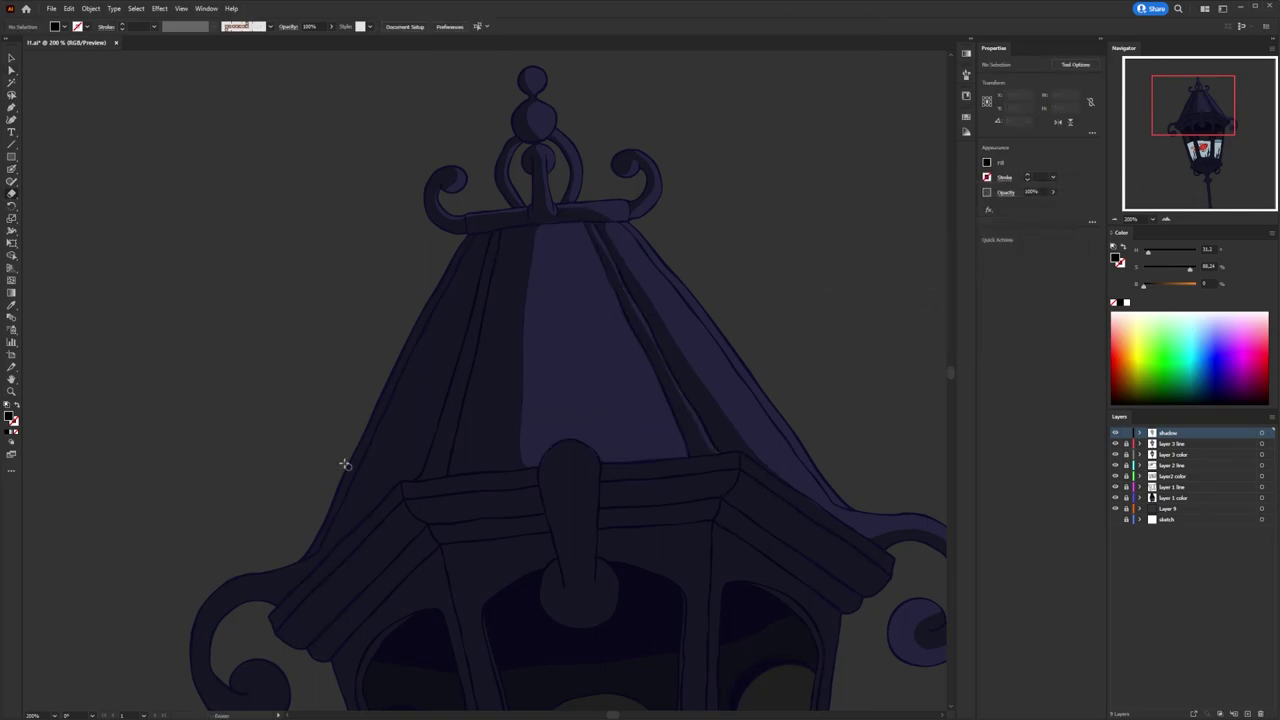
scroll(448, 268, "down", 2)
scroll(448, 268, "right", 4)
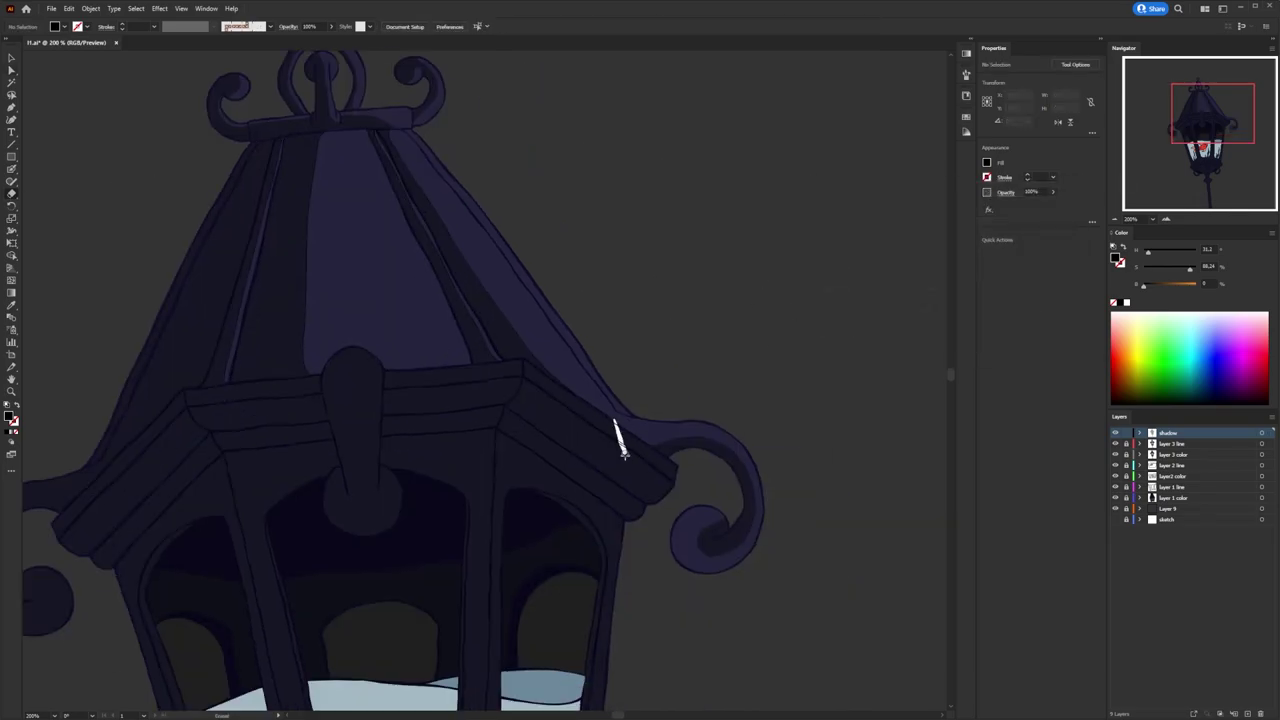
left_click_drag(619, 511, 619, 511)
Shade a strip on the lantern frame, the base's right facet and under the body.
scroll(607, 583, "down", 1)
scroll(607, 583, "right", 1)
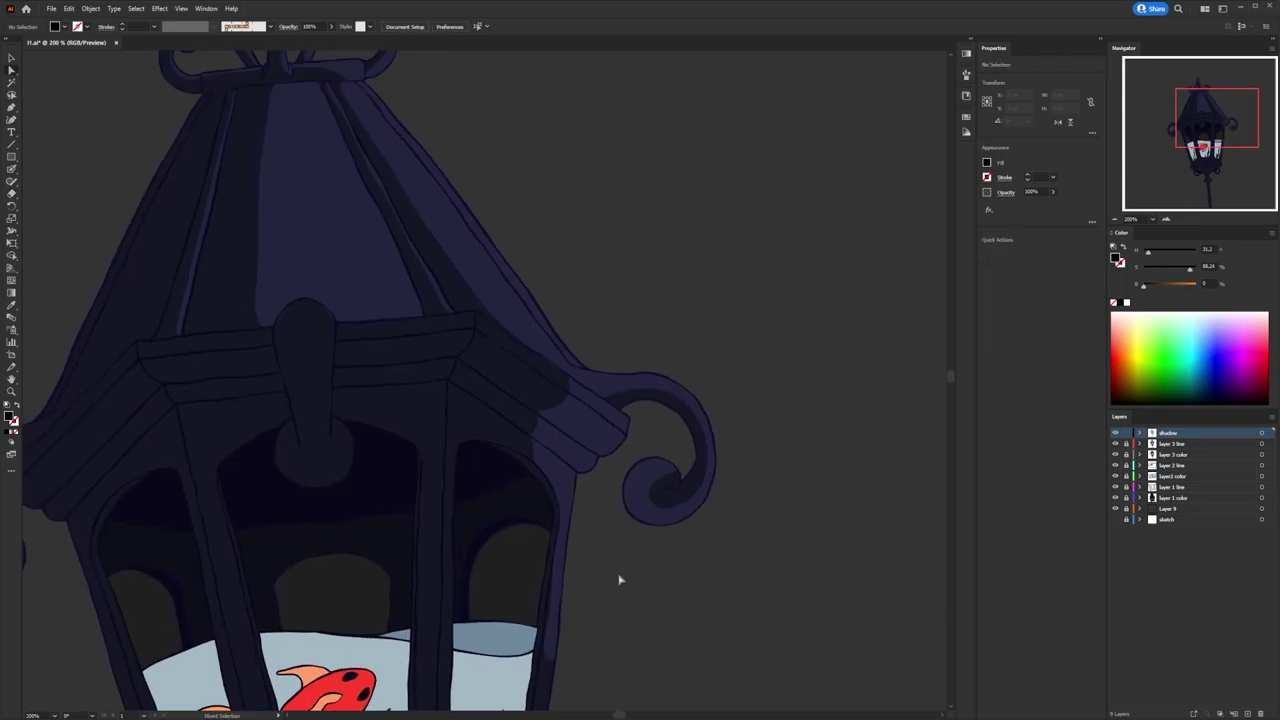
scroll(619, 579, "down", 4)
scroll(619, 579, "left", 1)
left_click_drag(556, 635, 556, 635)
scroll(643, 541, "down", 4)
scroll(643, 541, "left", 1)
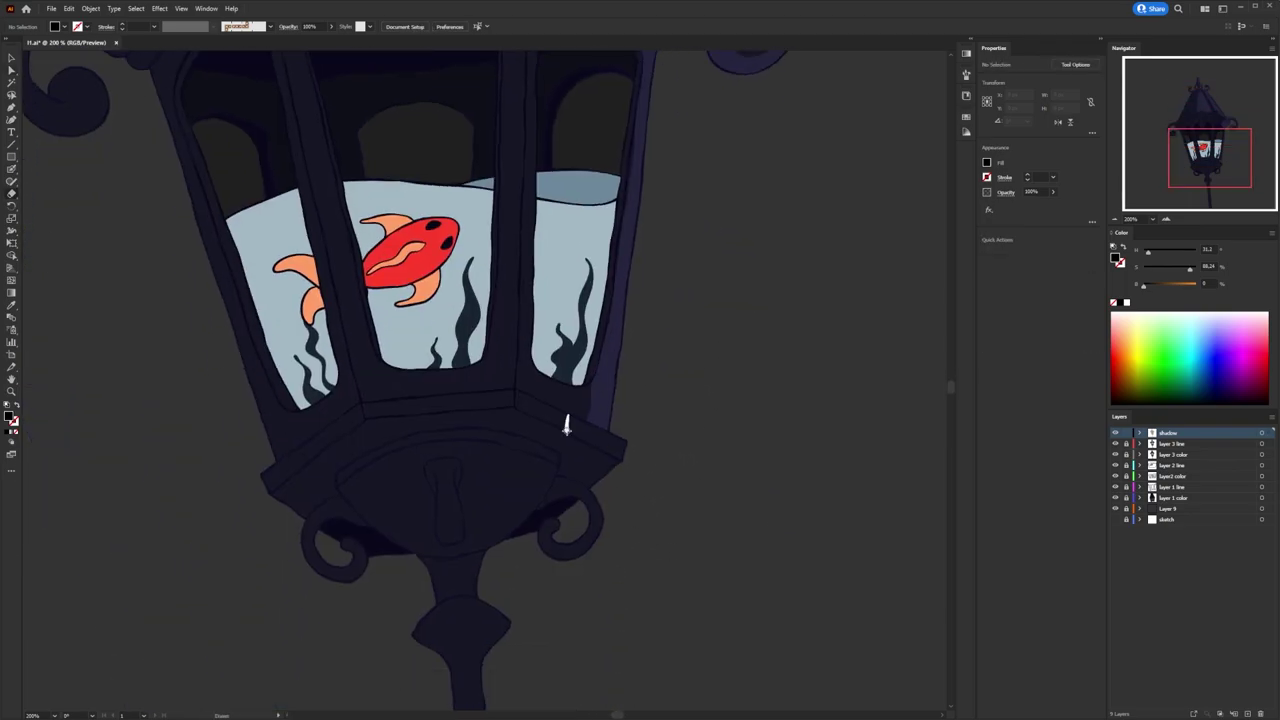
left_click_drag(566, 425, 612, 470)
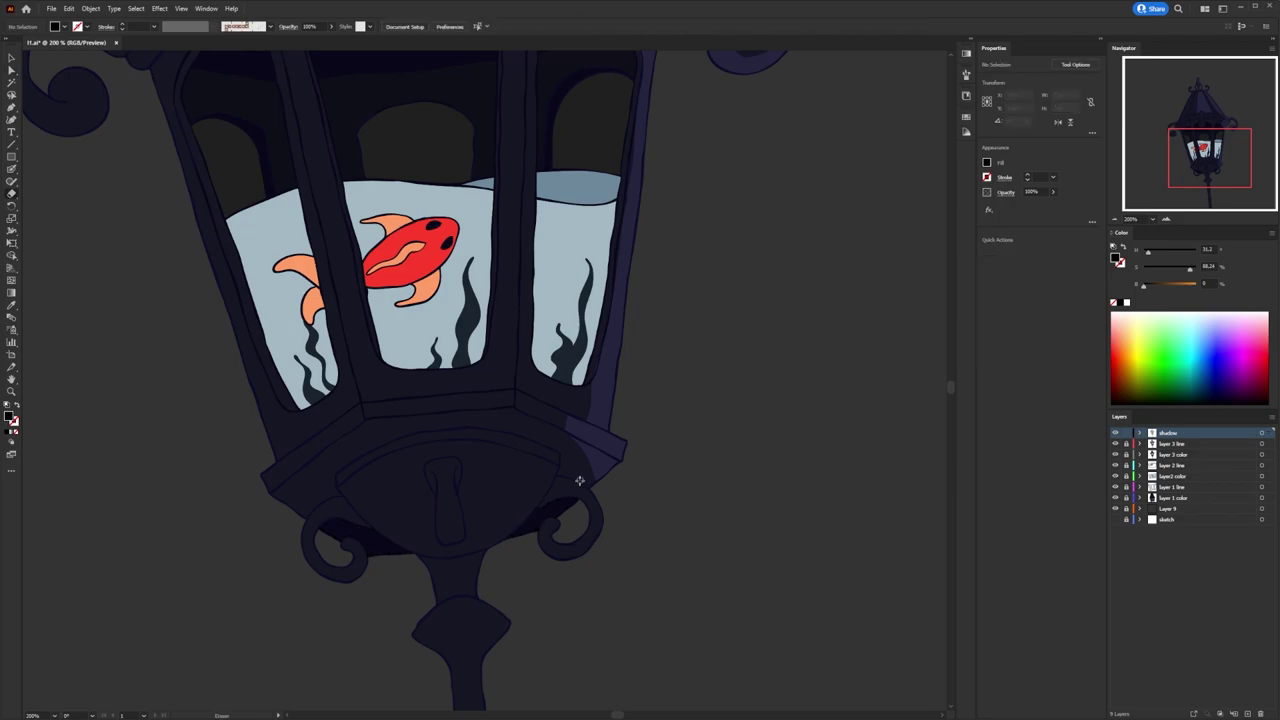
scroll(623, 537, "down", 3)
mouse_move(566, 338)
left_mouse_down()
mouse_move(519, 321)
mouse_move(527, 390)
left_mouse_up()
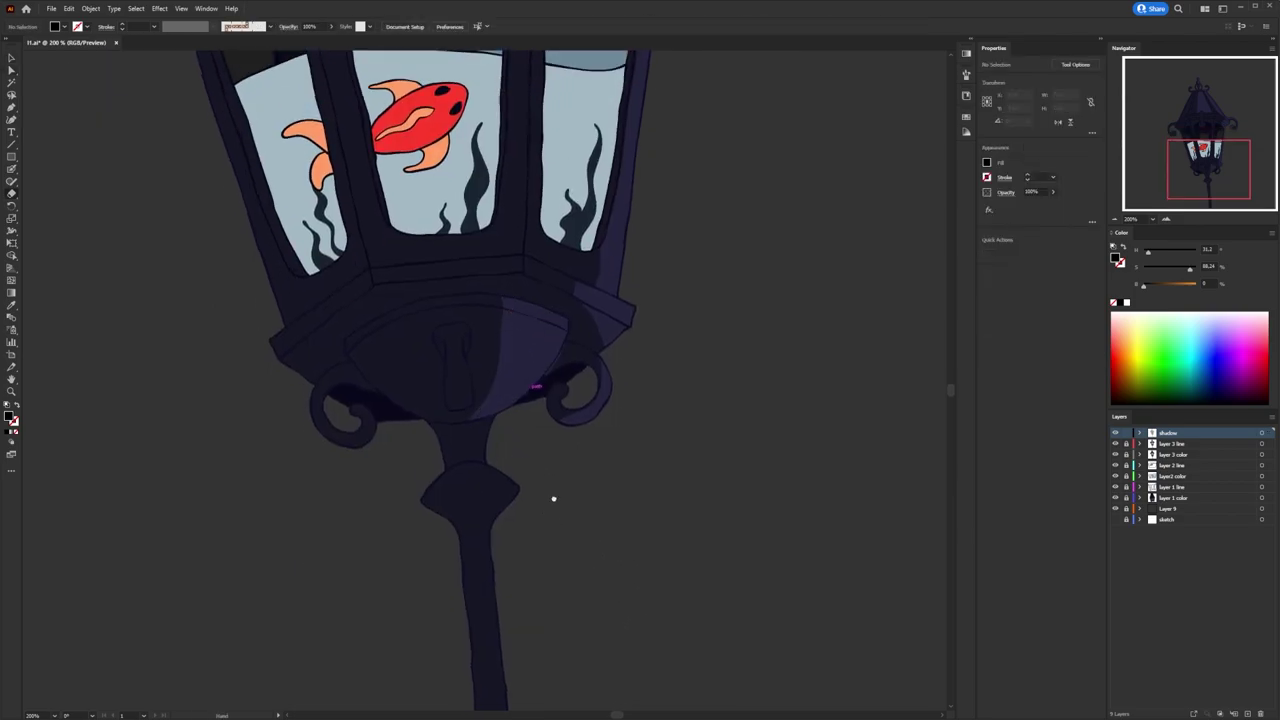
scroll(551, 500, "down", 2)
scroll(495, 459, "down", 4)
scroll(478, 480, "up", 5)
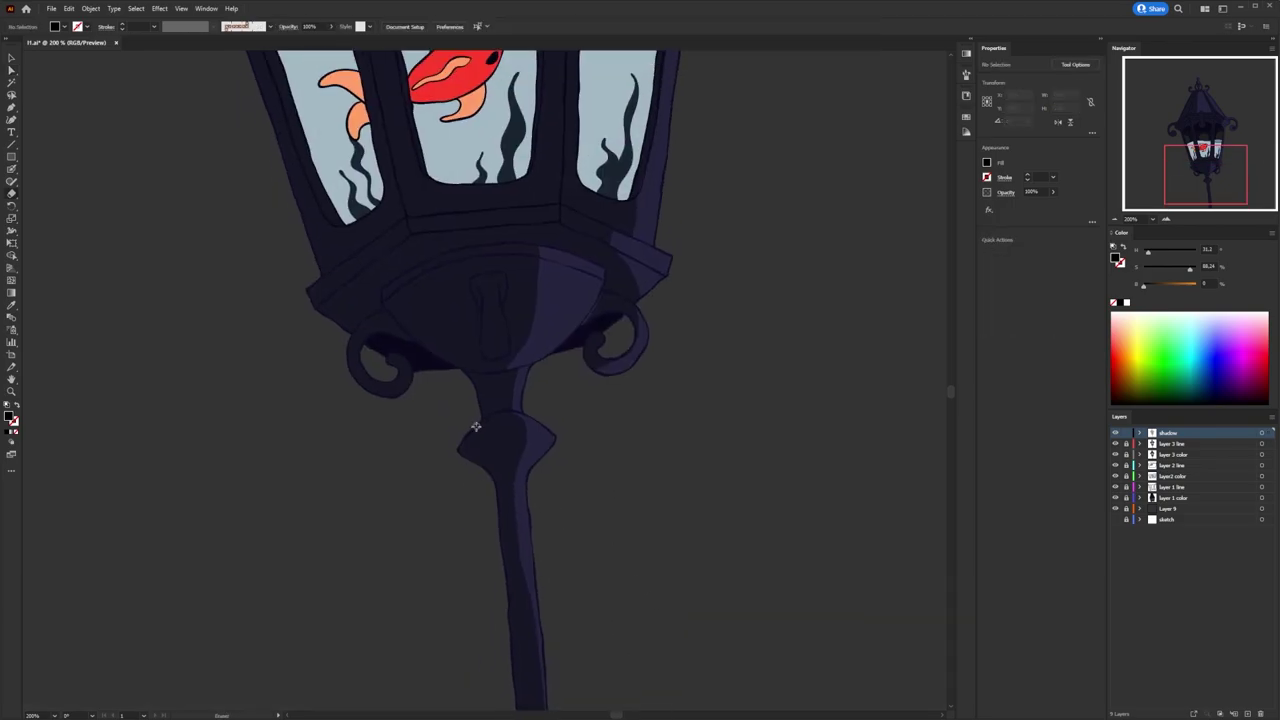
scroll(456, 457, "down", 1)
scroll(371, 380, "up", 1)
left_click_drag(495, 378, 441, 366)
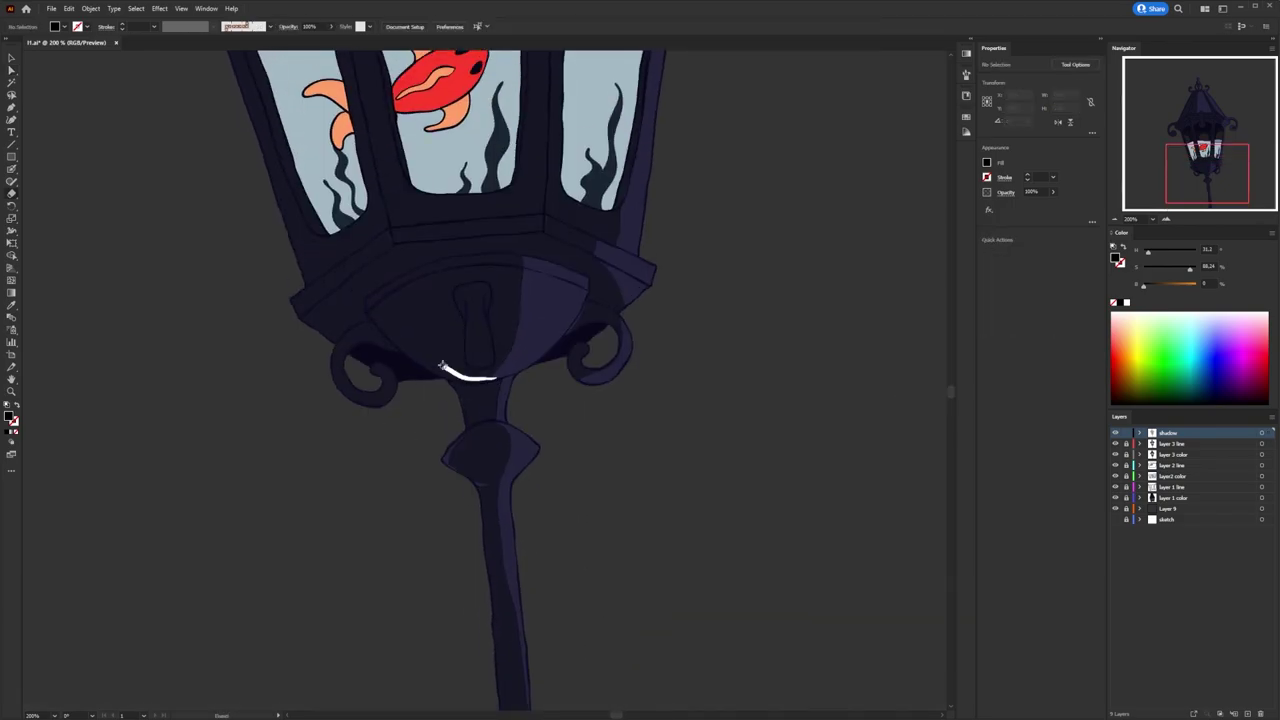
Erase the excess shading near the lantern's right hook.
scroll(623, 665, "up", 3)
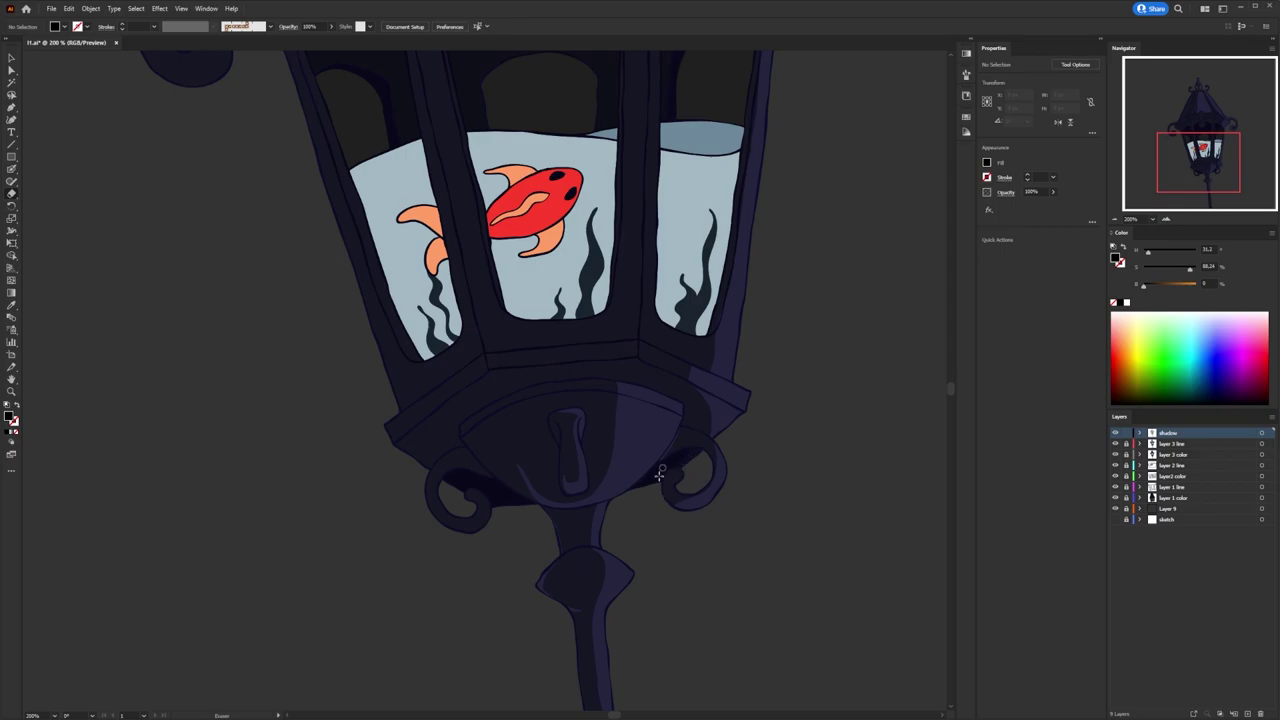
scroll(660, 473, "up", 3)
left_click_drag(663, 443, 760, 366)
scroll(648, 449, "down", 4)
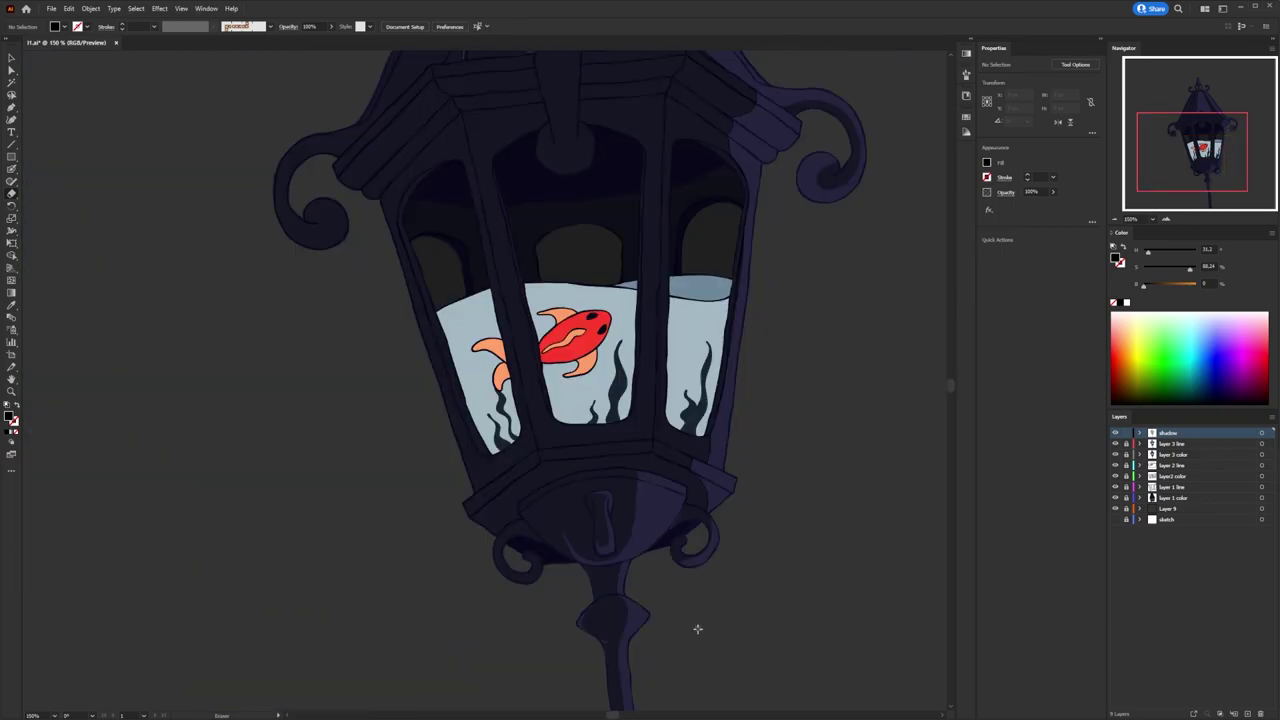
scroll(673, 461, "up", 2)
scroll(700, 622, "right", 2)
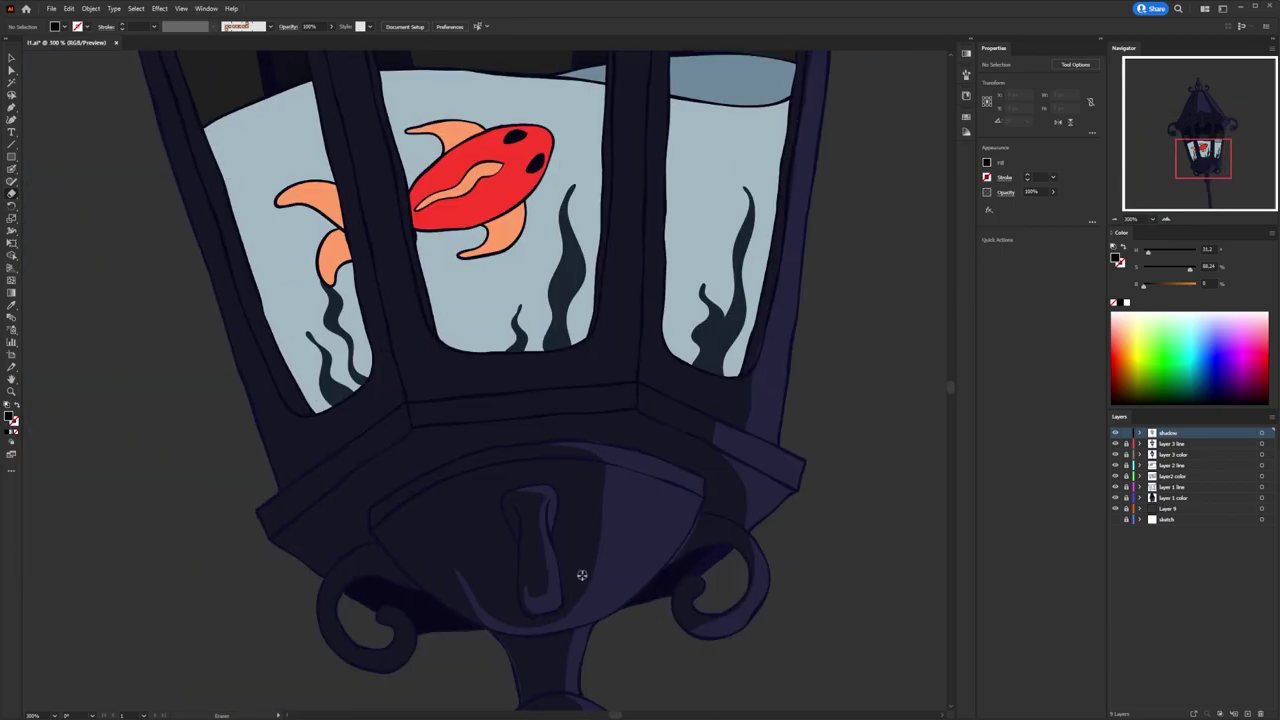
scroll(581, 575, "up", 3)
scroll(700, 323, "up", 2)
scroll(806, 543, "down", 4)
scroll(672, 457, "down", 2)
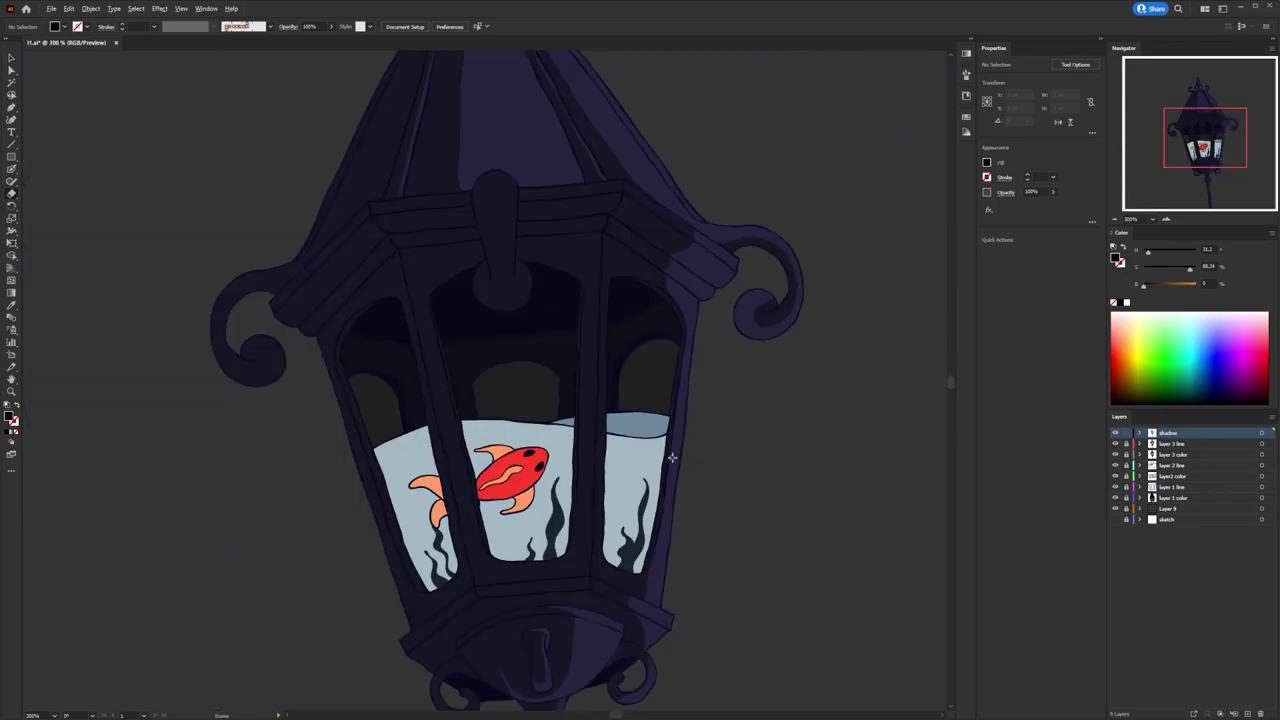
scroll(672, 457, "up", 3)
scroll(551, 369, "up", 2)
Paint a lighter highlight down the hanging knob and shade the frame post below it.
left_click_drag(466, 272, 508, 525)
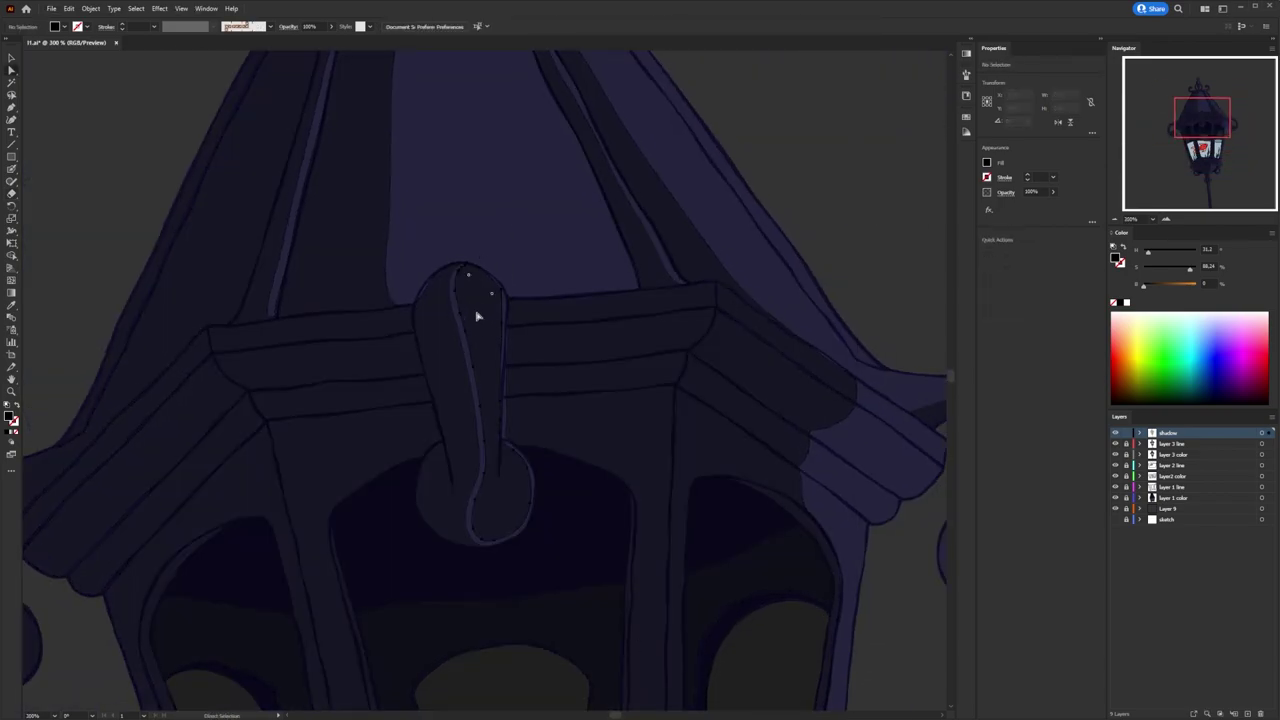
left_click(477, 320)
scroll(660, 353, "down", 1)
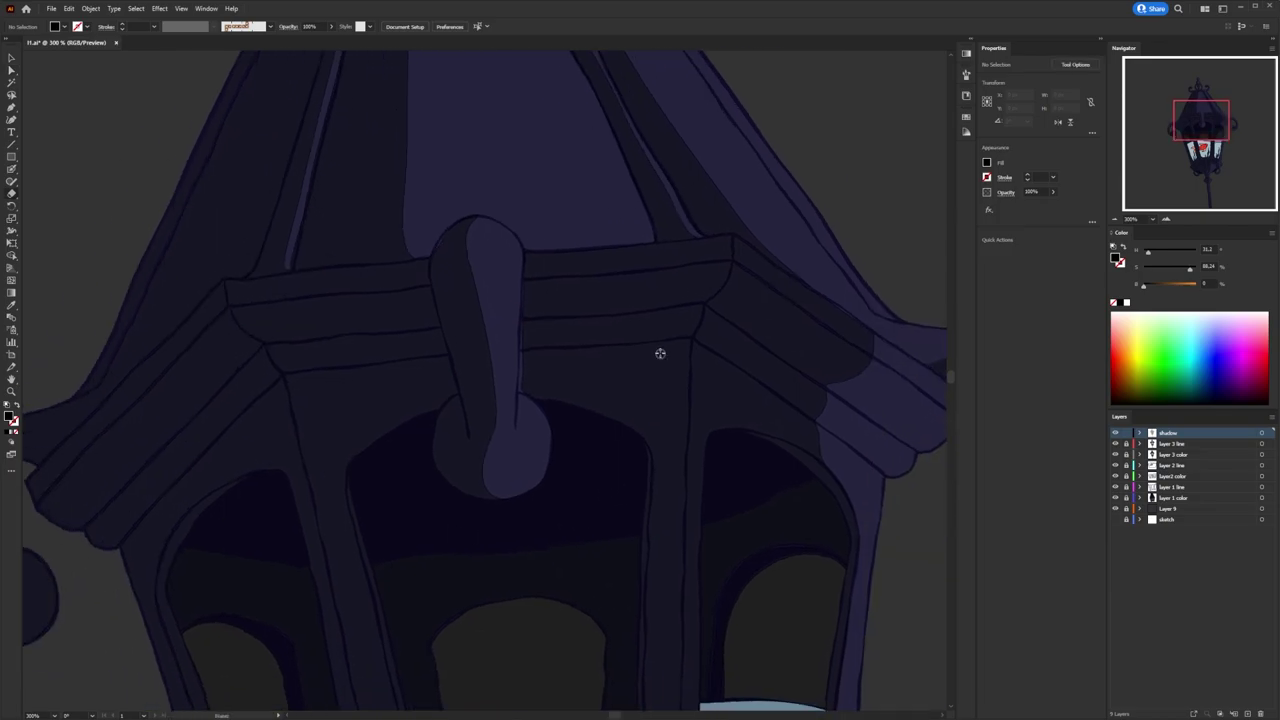
scroll(585, 243, "right", 3)
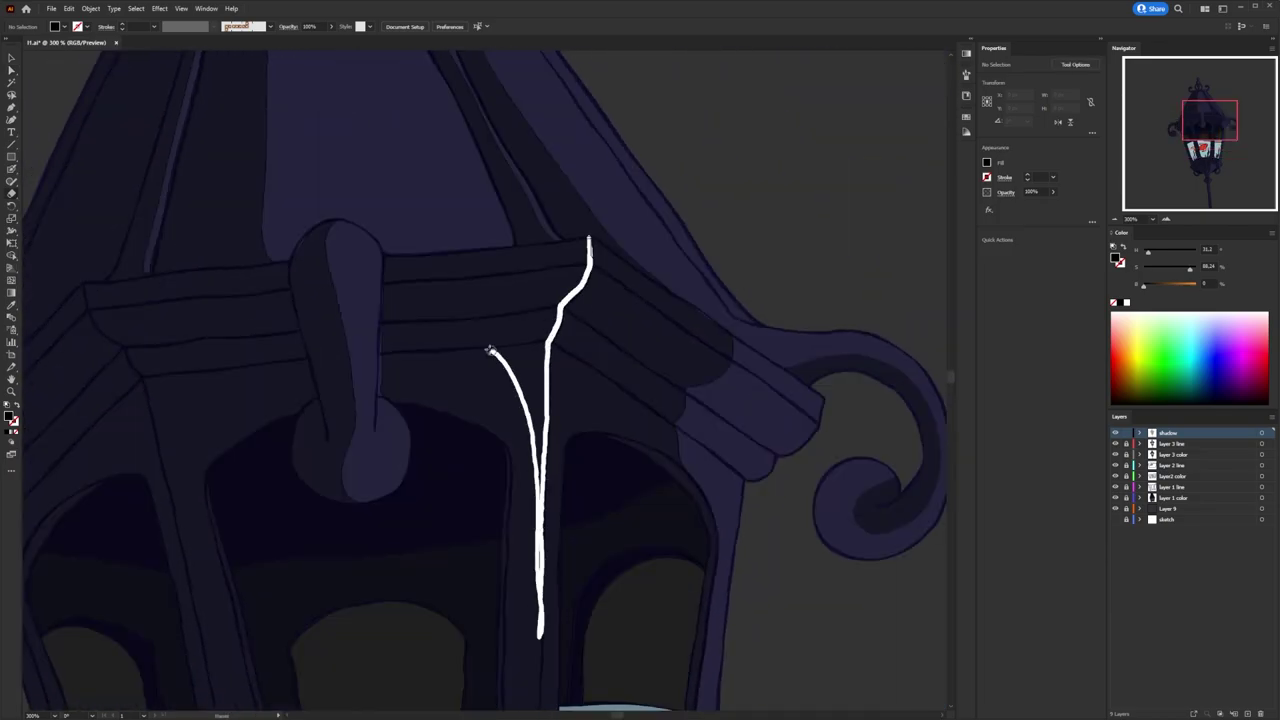
left_click_drag(542, 470, 466, 258)
key("ctrl+0")
scroll(555, 362, "up", 5)
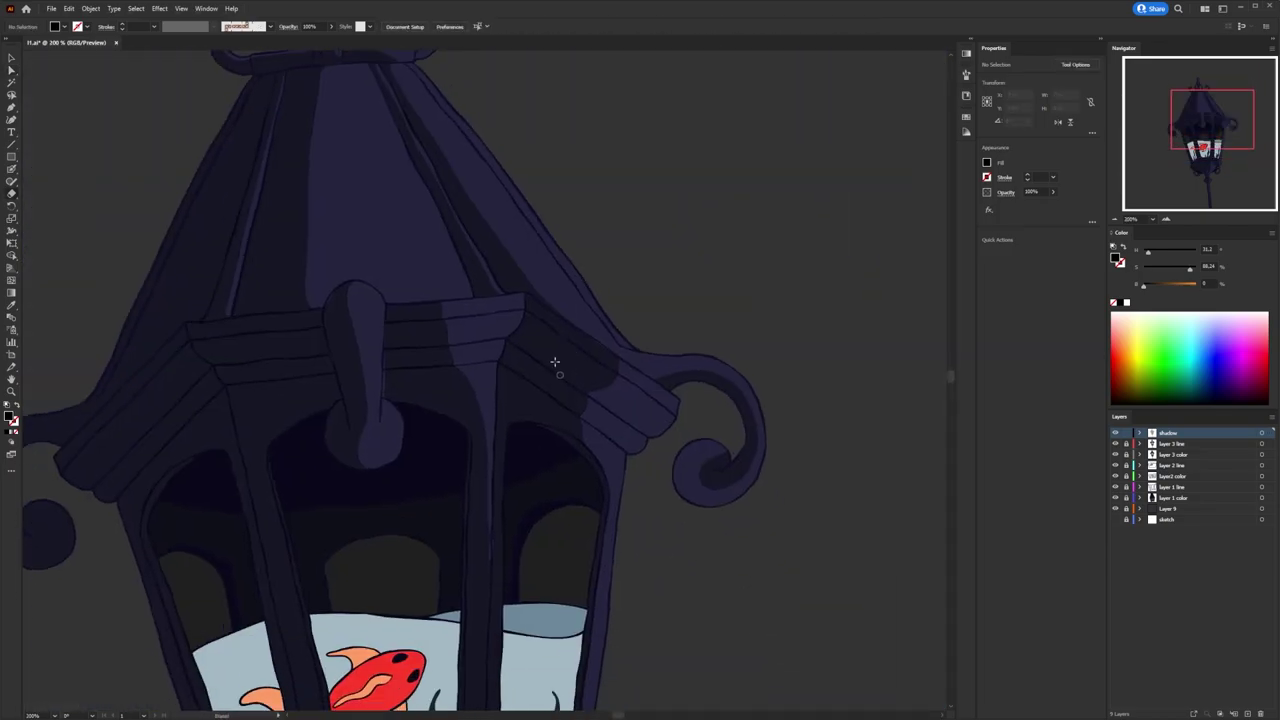
Add Blob Brush shading on the frame, lower rim and lower-left corner facet.
key("shift+b")
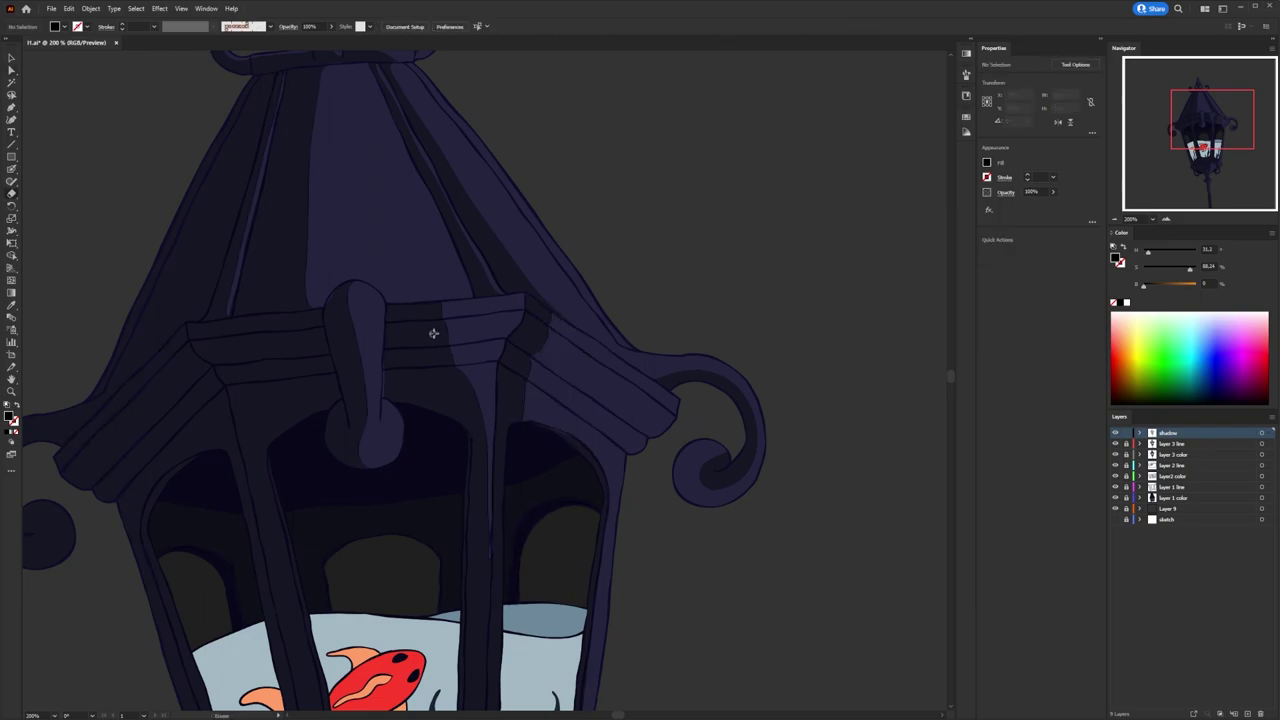
left_click_drag(489, 562, 489, 564)
key("ctrl+0")
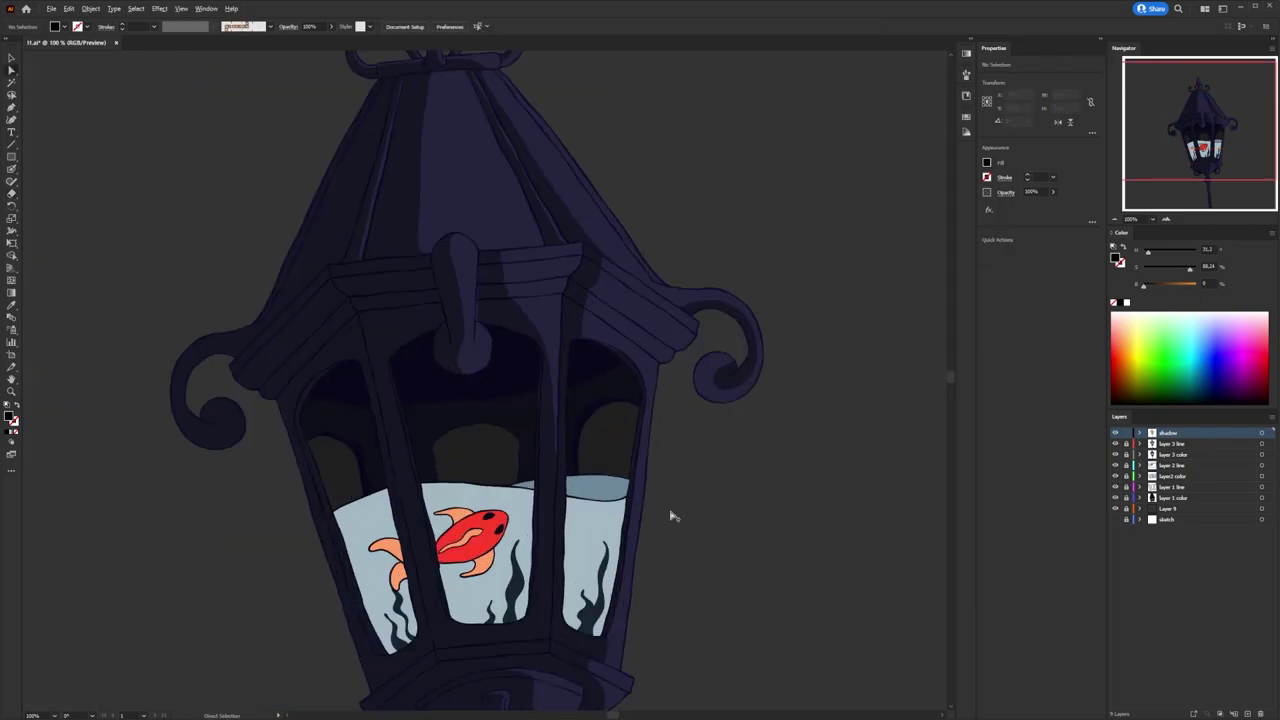
scroll(547, 280, "up", 2)
scroll(545, 337, "up", 1)
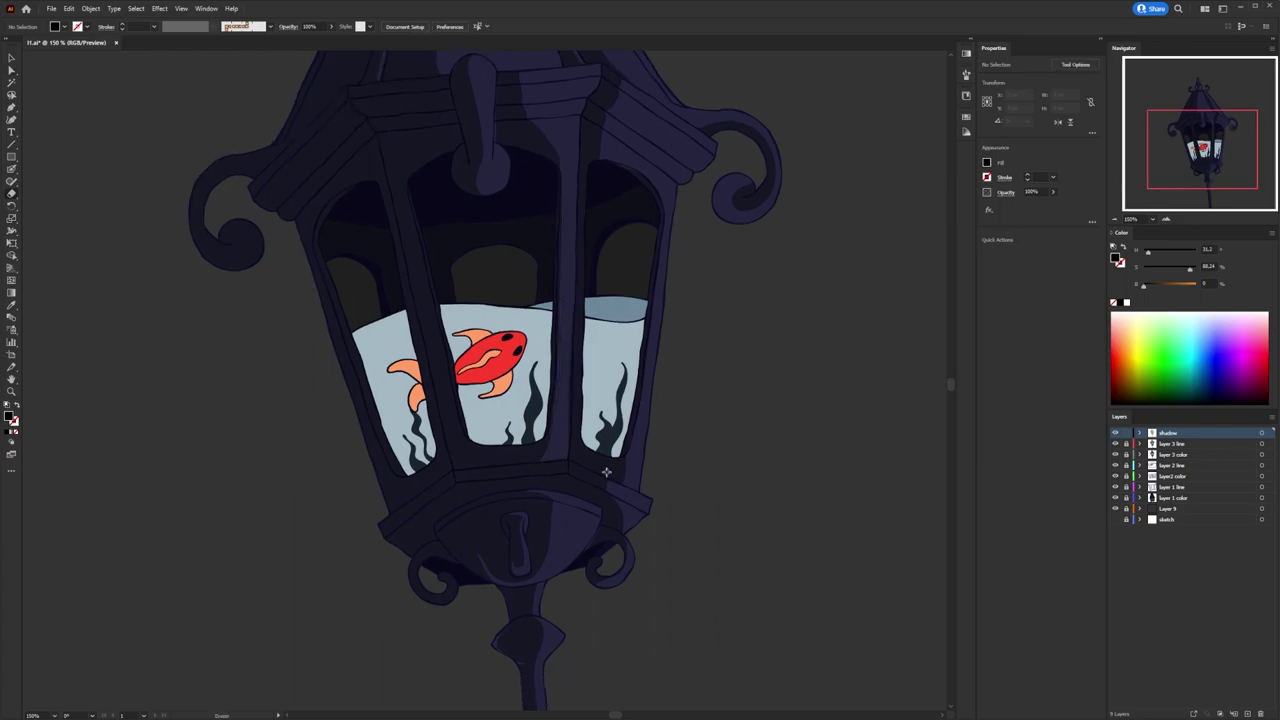
scroll(594, 475, "up", 1)
scroll(497, 562, "down", 1)
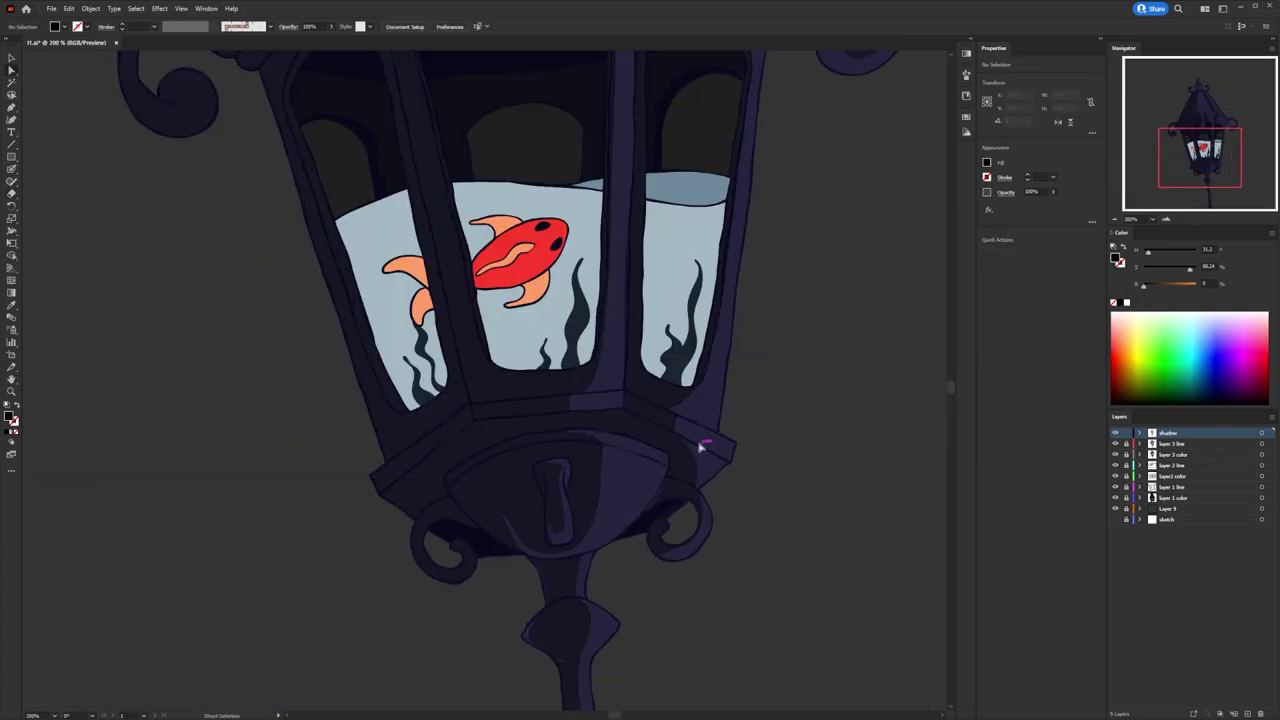
left_click_drag(652, 421, 598, 410)
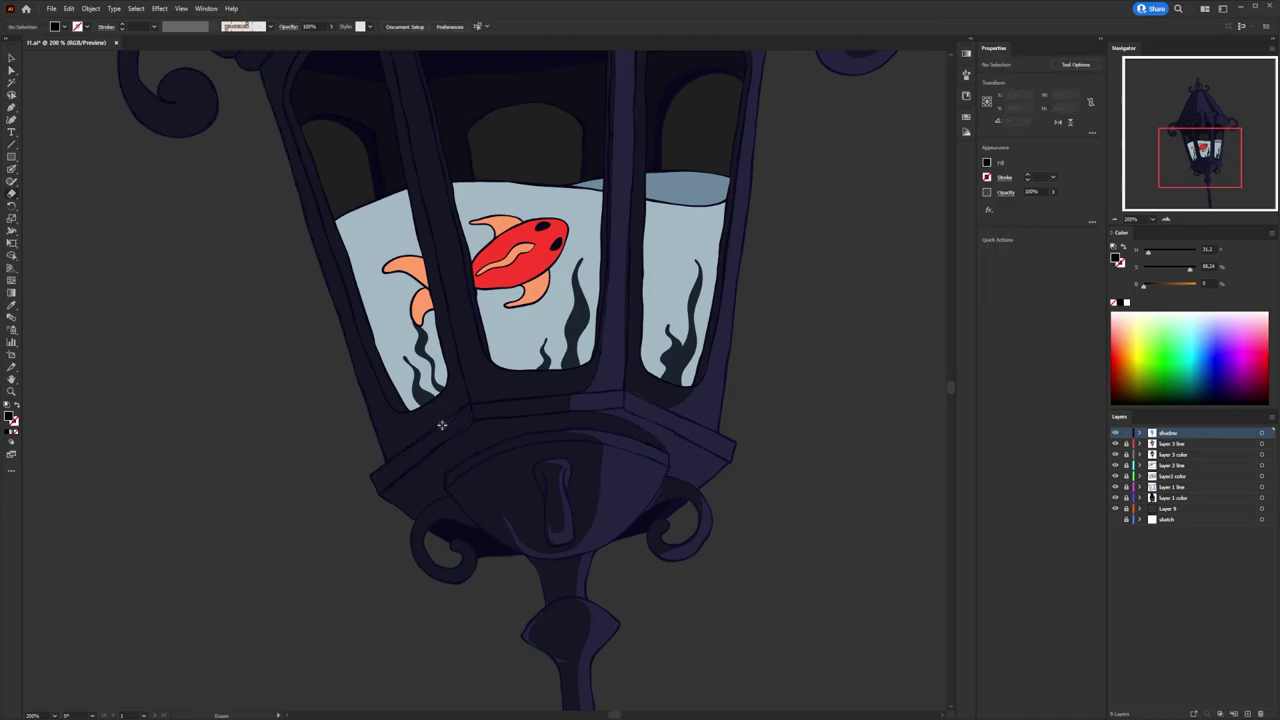
left_click_drag(441, 425, 468, 411)
left_click_drag(451, 587, 466, 586)
scroll(396, 504, "up", 3)
scroll(300, 451, "up", 3)
Shade the left frame facet and paint a highlight down the roof's left edge.
scroll(234, 371, "up", 3)
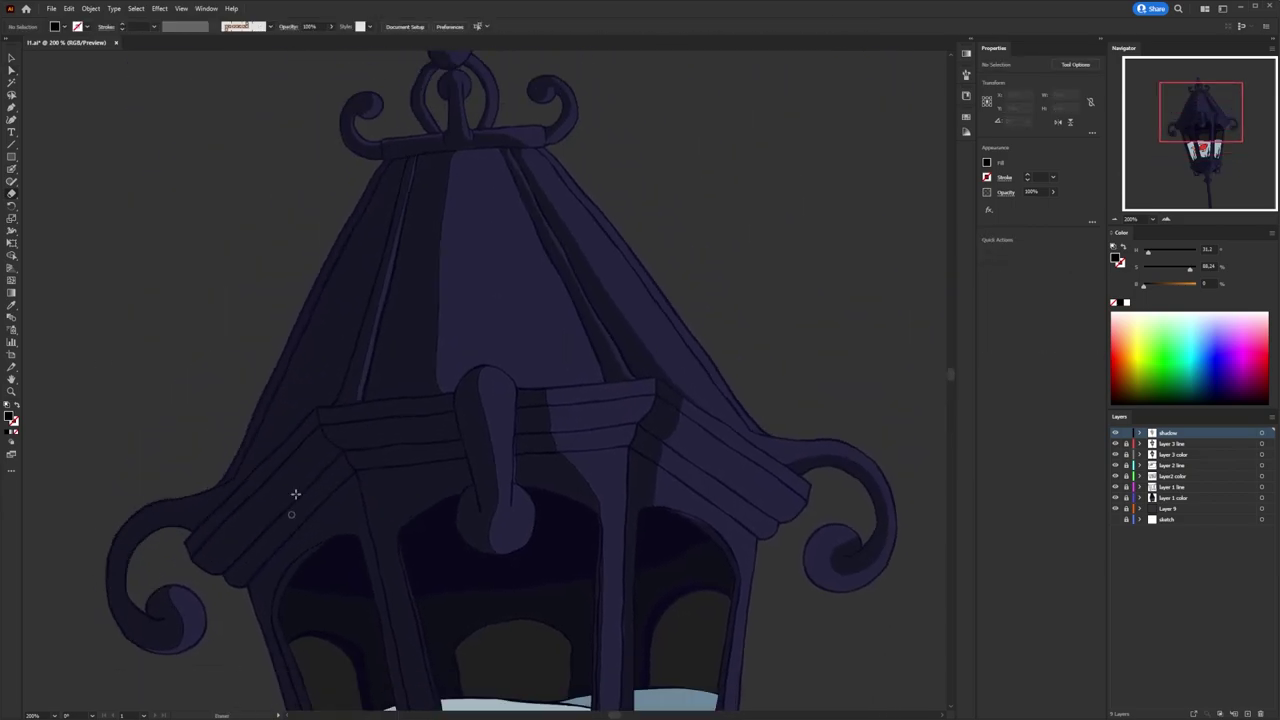
left_click_drag(298, 378, 298, 380)
scroll(460, 205, "up", 1)
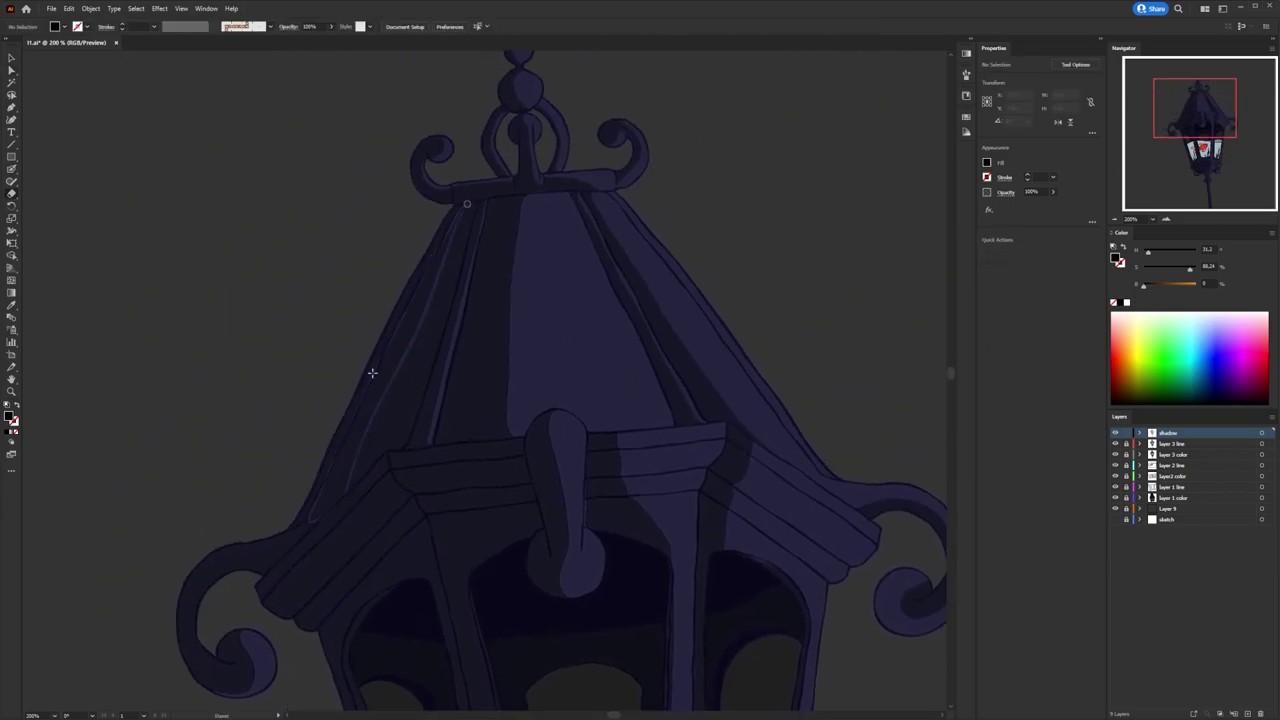
scroll(280, 350, "down", 3)
scroll(323, 421, "up", 2)
scroll(480, 225, "up", 1)
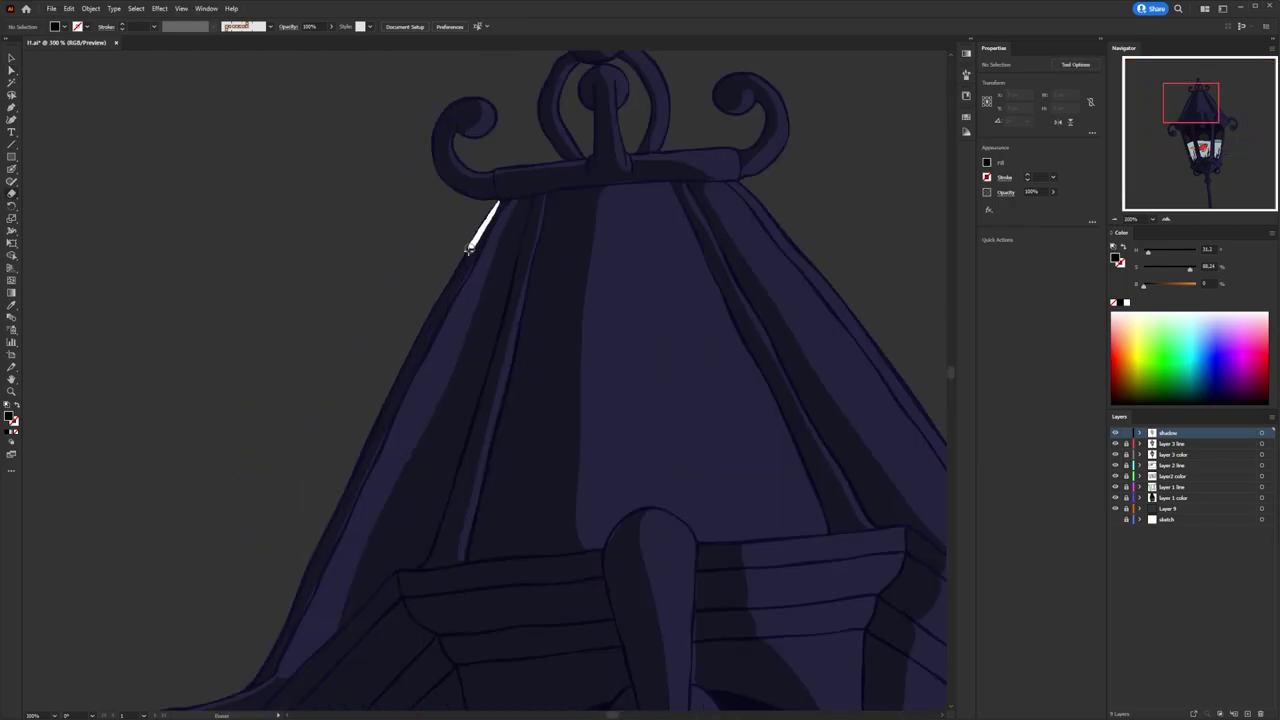
scroll(509, 137, "up", 1)
scroll(449, 166, "up", 1)
left_click_drag(461, 150, 305, 488)
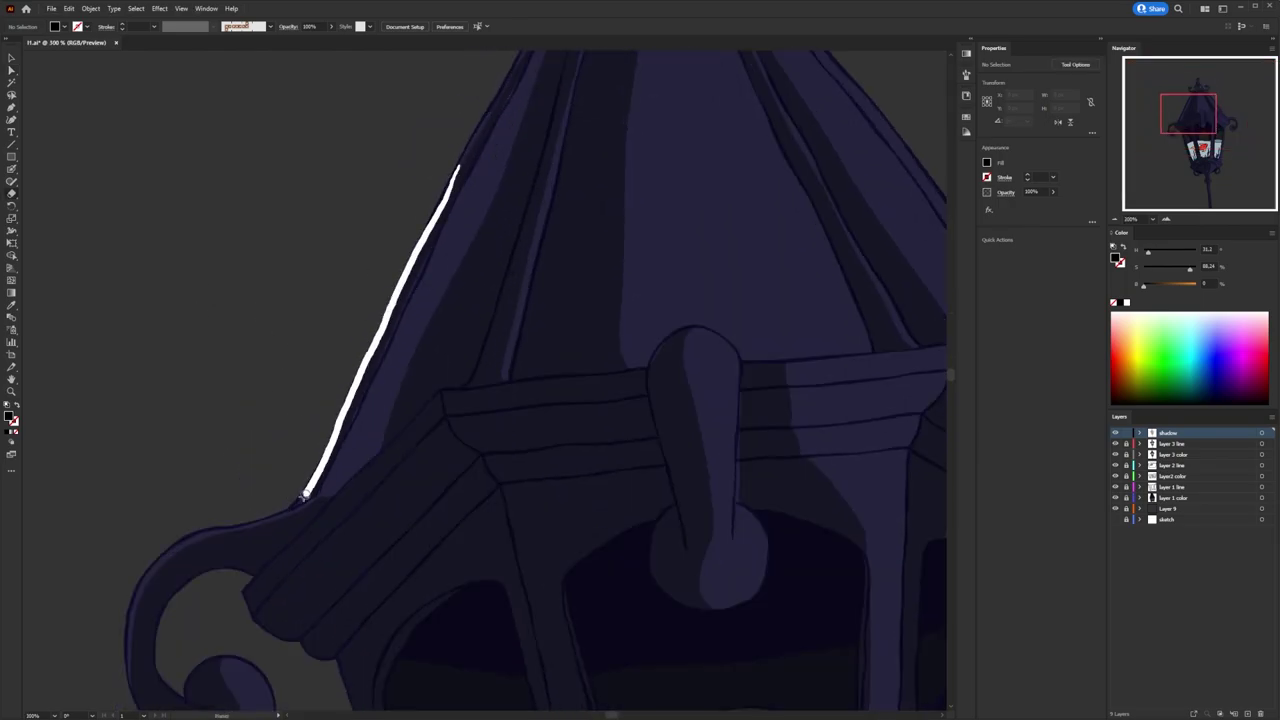
Brush two shadow strokes down the lamp's left pillar.
scroll(306, 443, "down", 1)
scroll(346, 646, "down", 1)
scroll(645, 330, "up", 1)
scroll(645, 330, "up", 2)
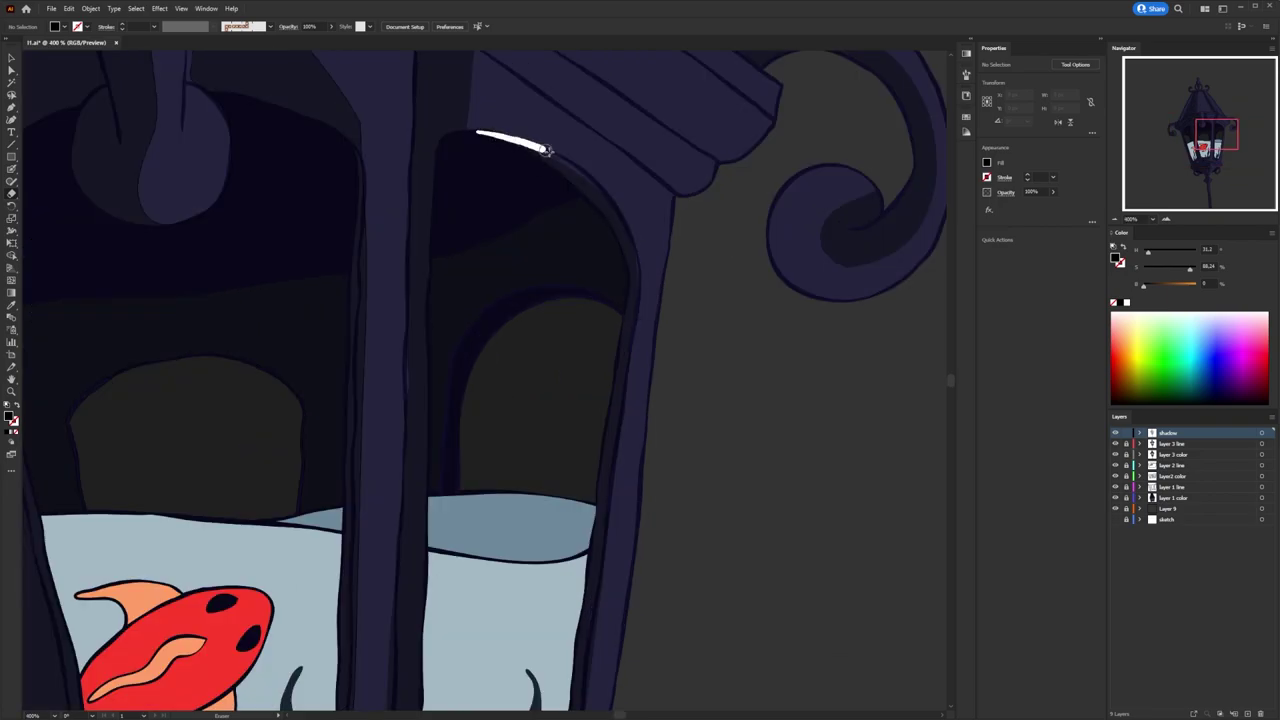
scroll(289, 481, "down", 2)
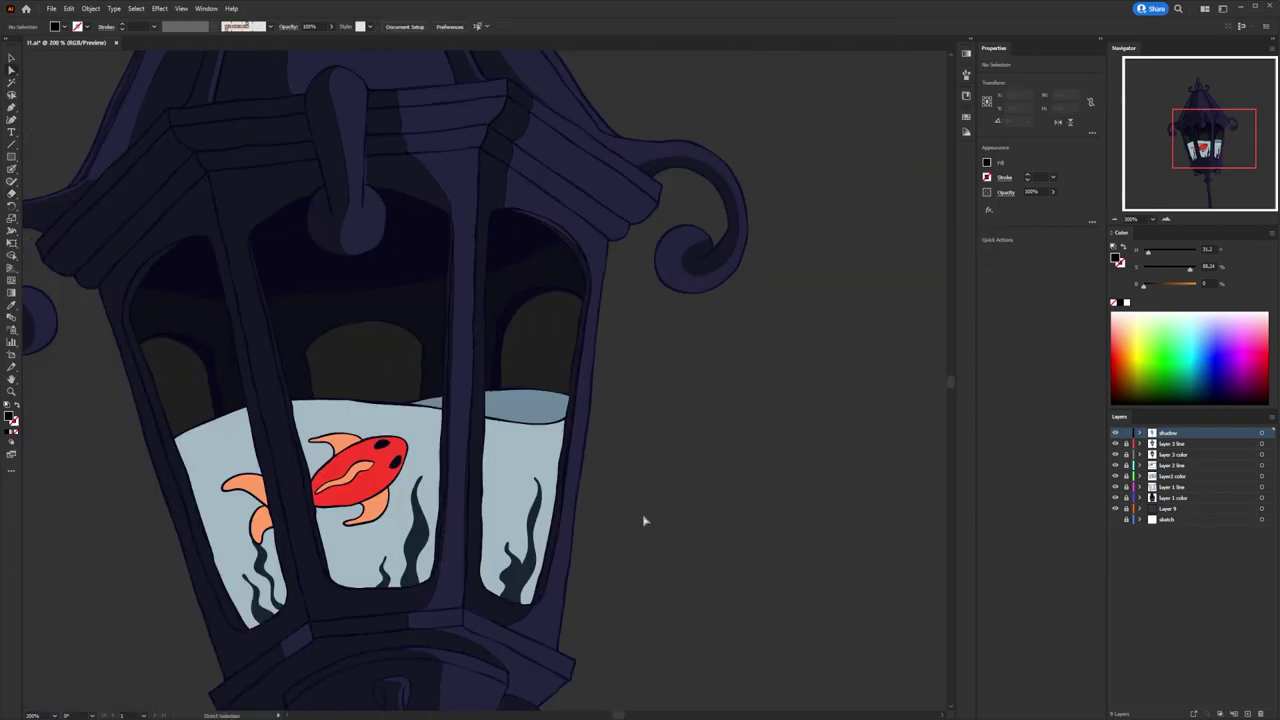
scroll(644, 520, "left", 2)
scroll(700, 463, "down", 5)
scroll(700, 463, "up", 5)
scroll(362, 232, "up", 1)
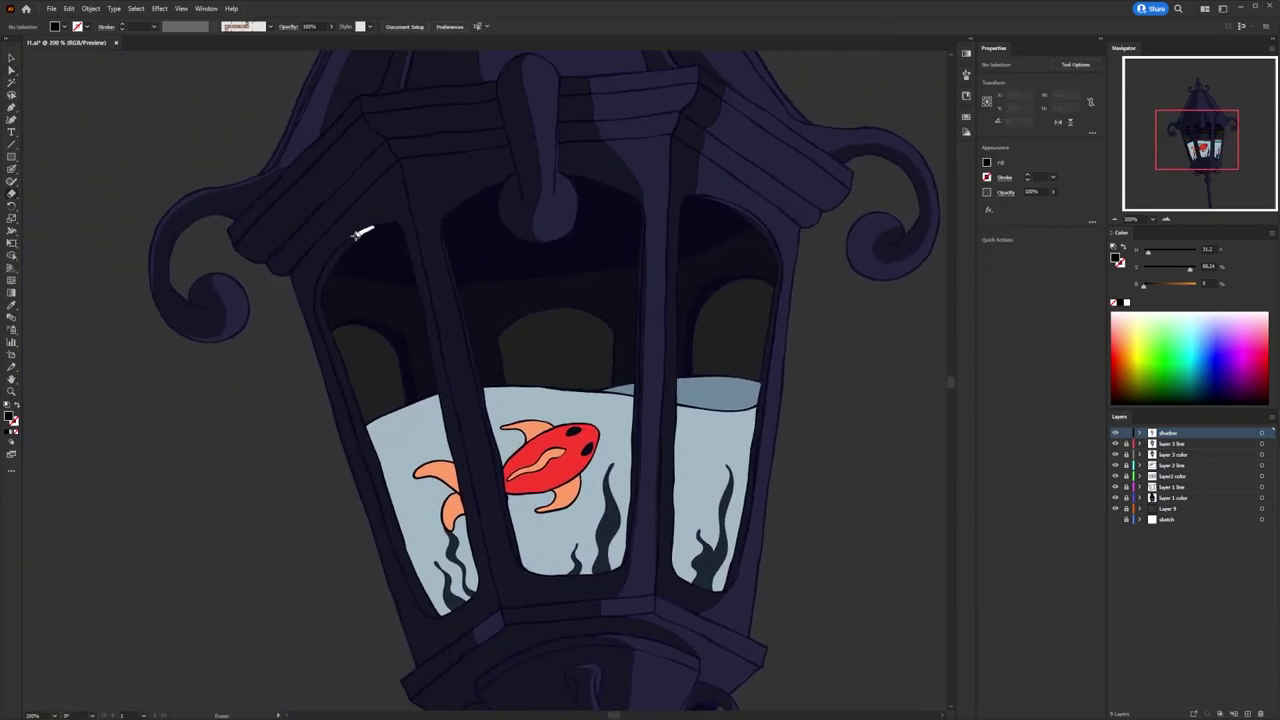
scroll(378, 252, "up", 2)
left_click_drag(329, 327, 391, 531)
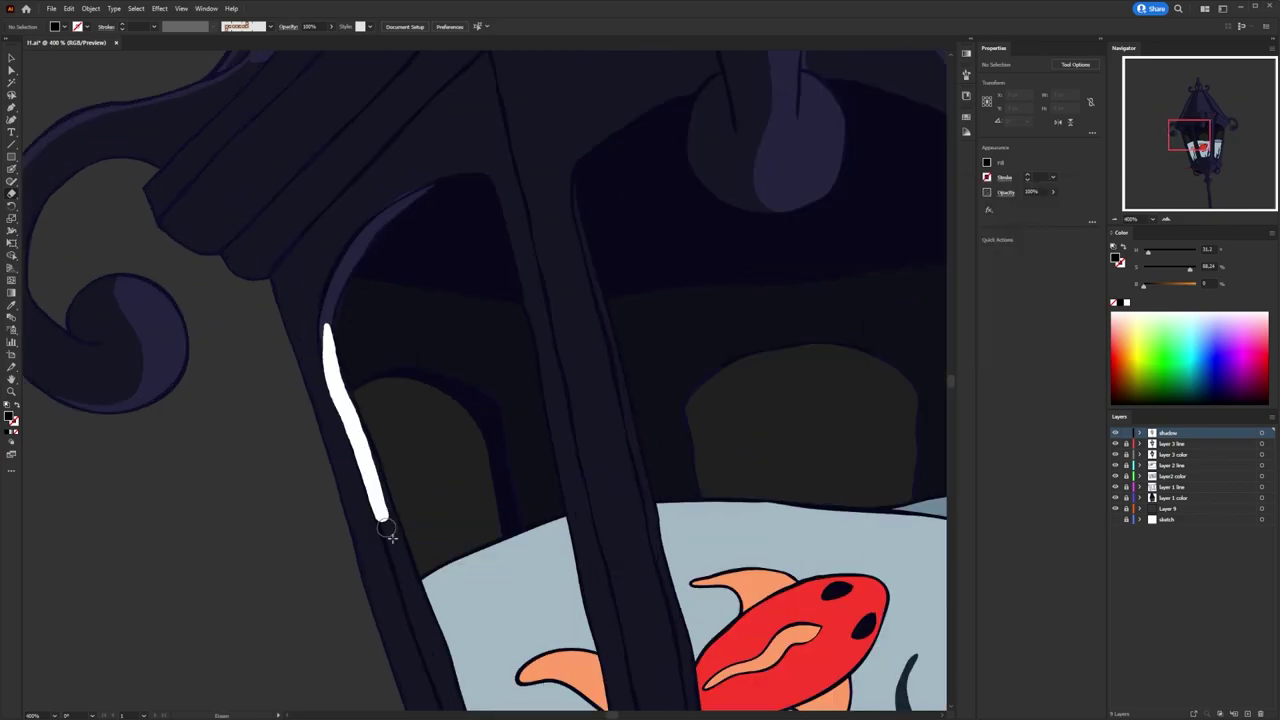
scroll(391, 531, "down", 1)
left_click_drag(303, 258, 390, 530)
Brush a shadow stroke along the lamp's lower-left edge.
scroll(275, 194, "down", 1)
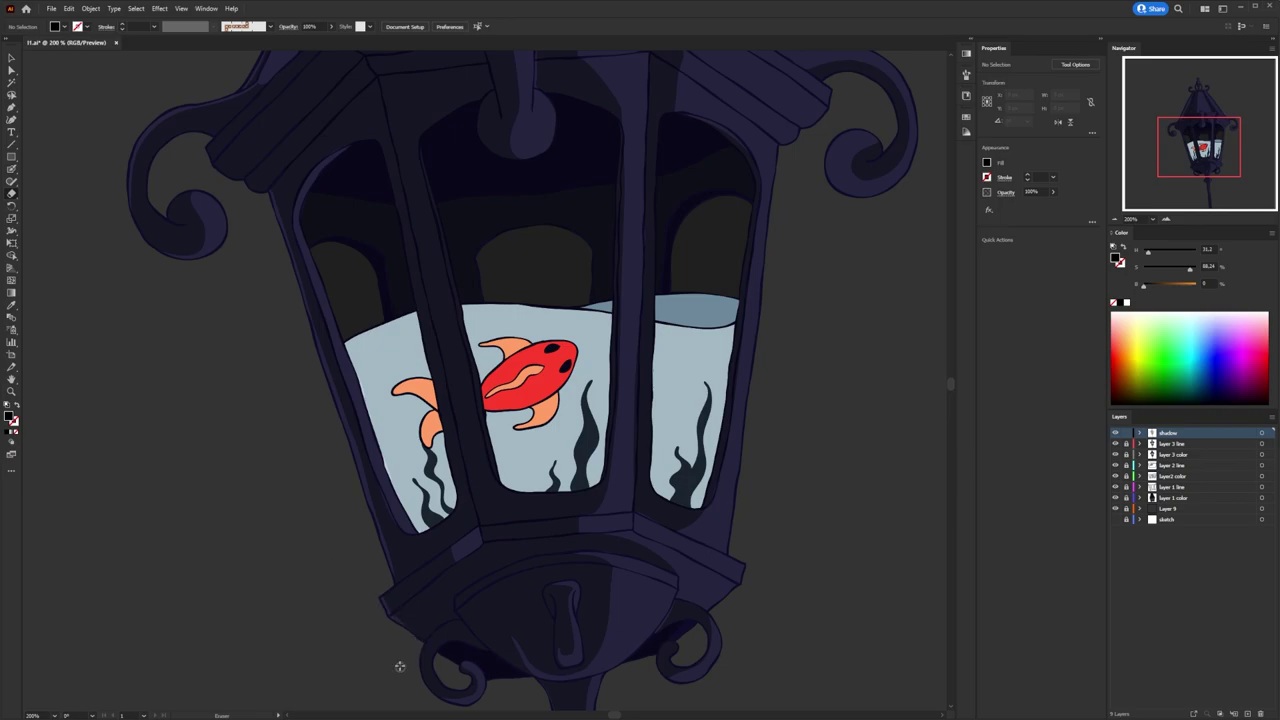
scroll(201, 135, "down", 3)
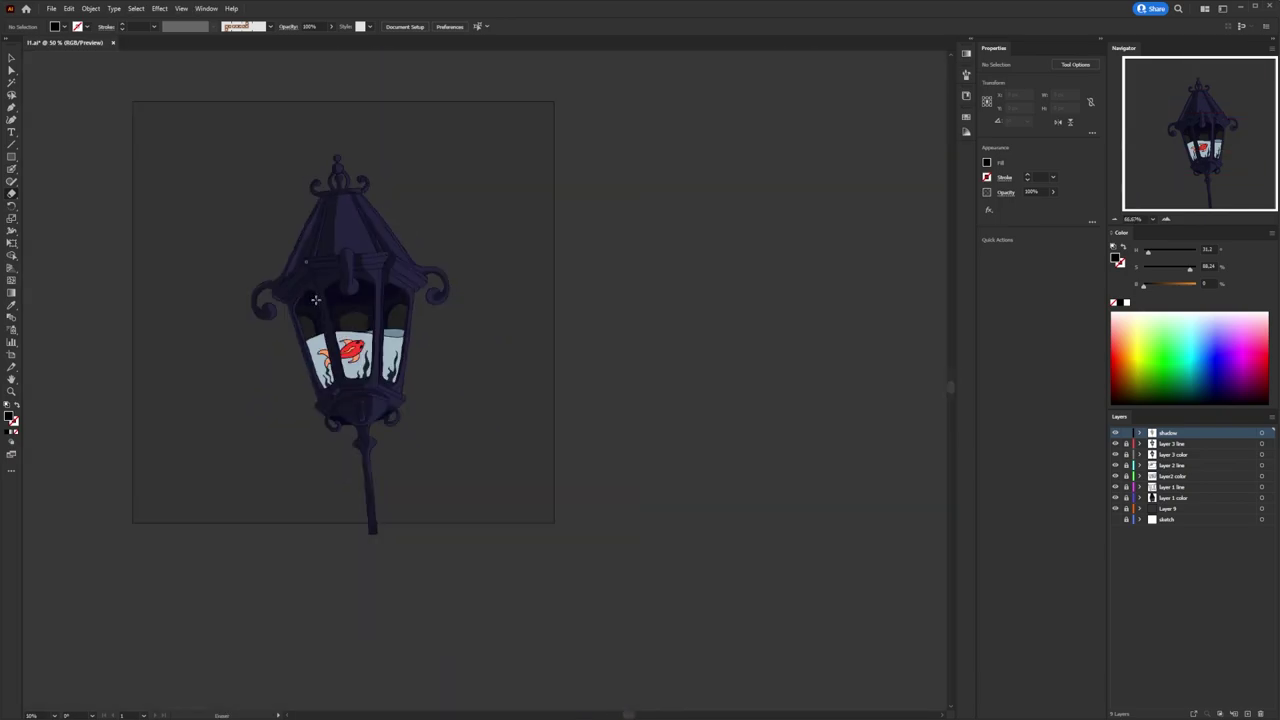
scroll(329, 526, "up", 3)
scroll(260, 452, "up", 1)
left_click_drag(312, 412, 382, 366)
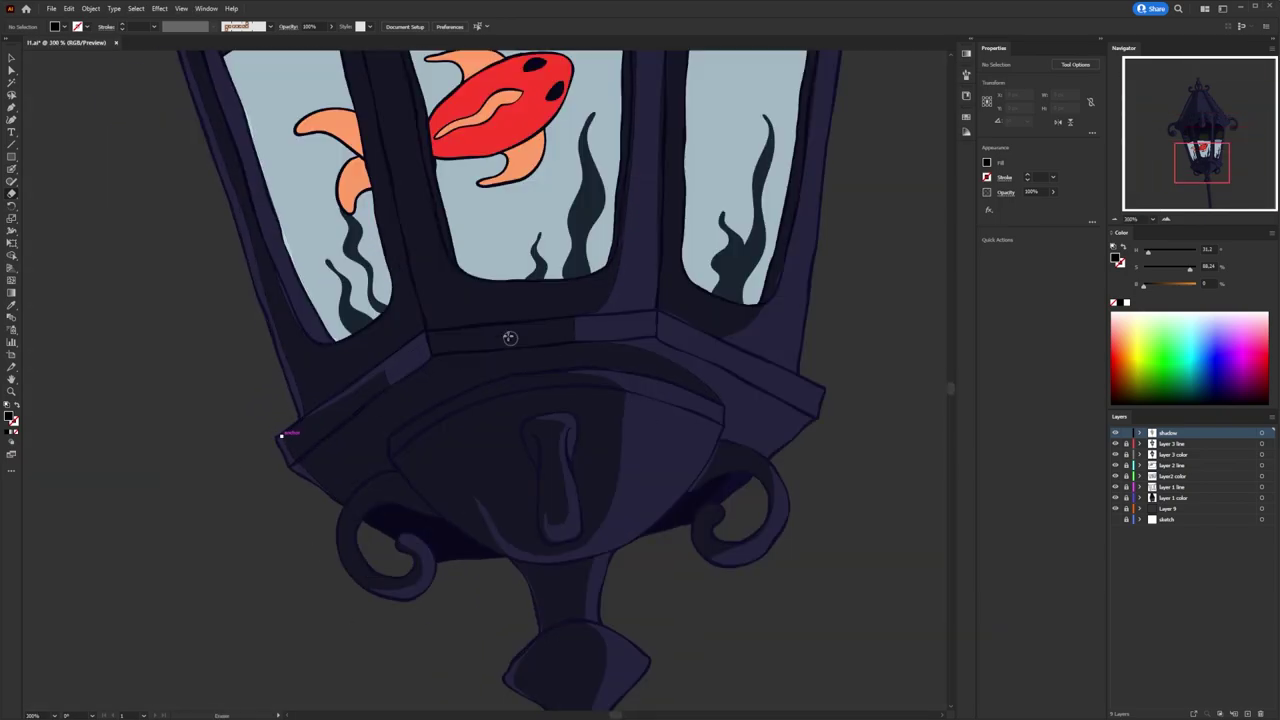
scroll(787, 370, "down", 1)
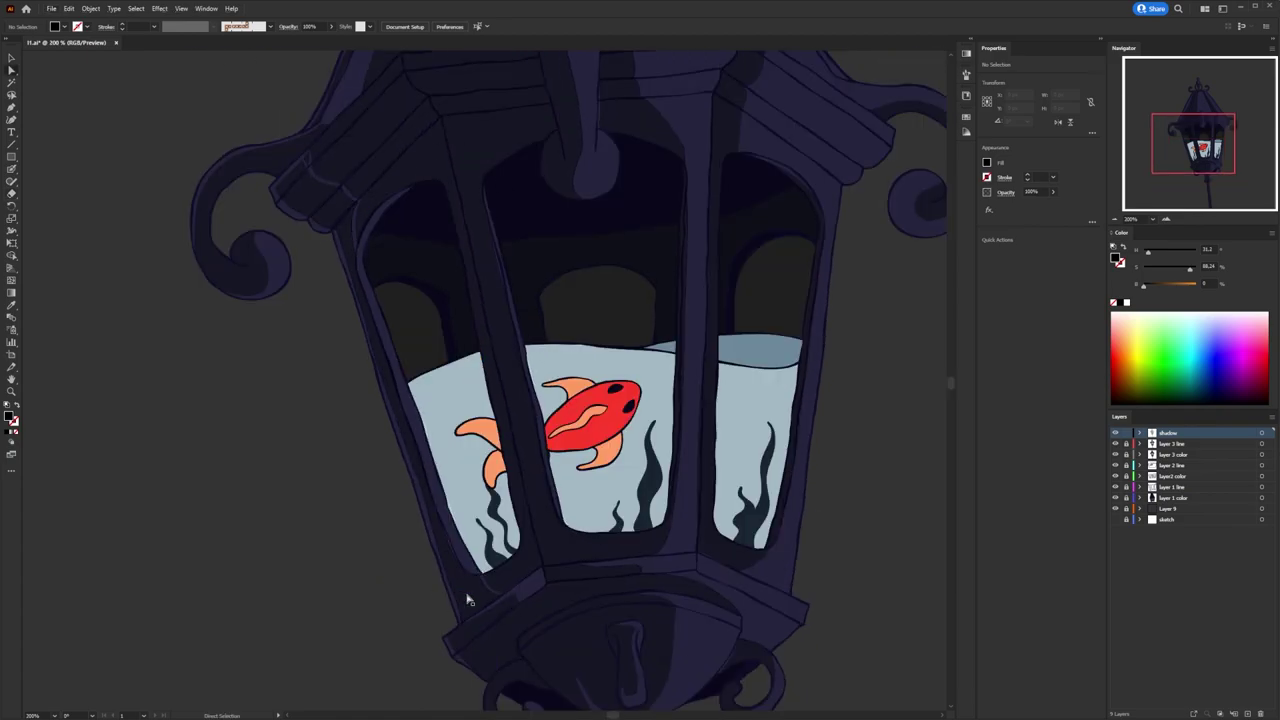
scroll(323, 557, "down", 1)
scroll(284, 302, "up", 1)
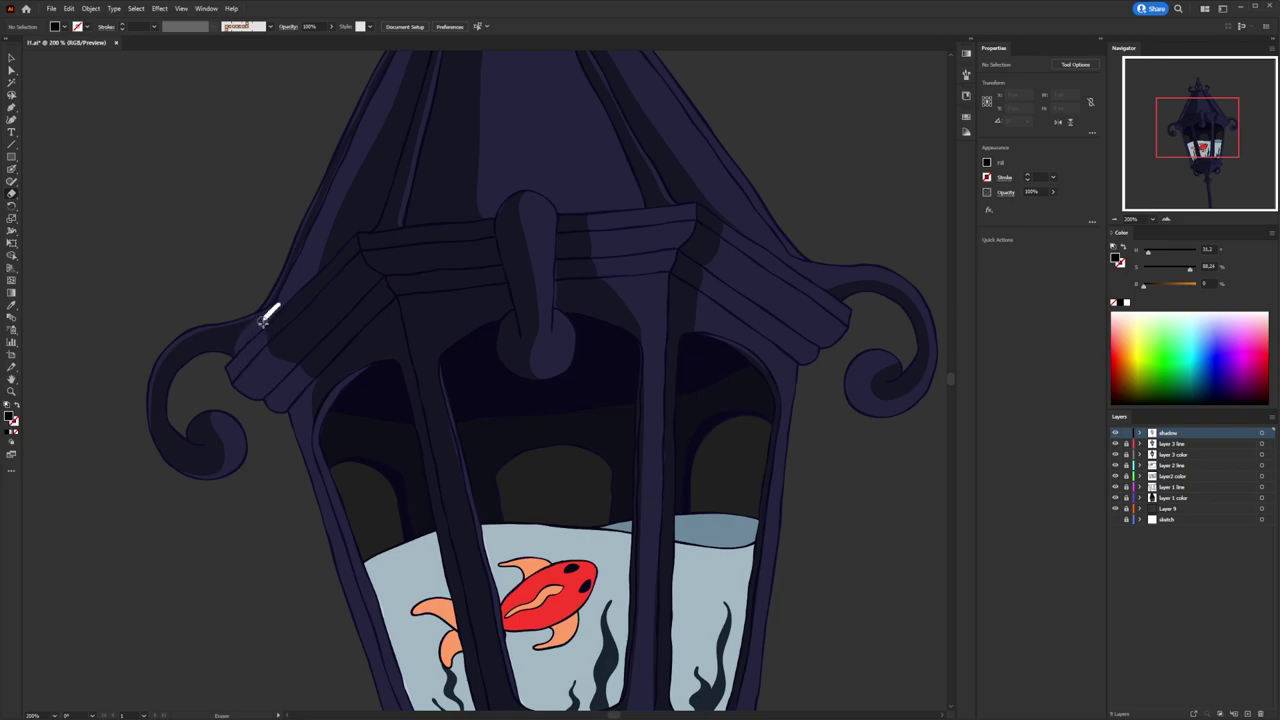
scroll(253, 406, "down", 1)
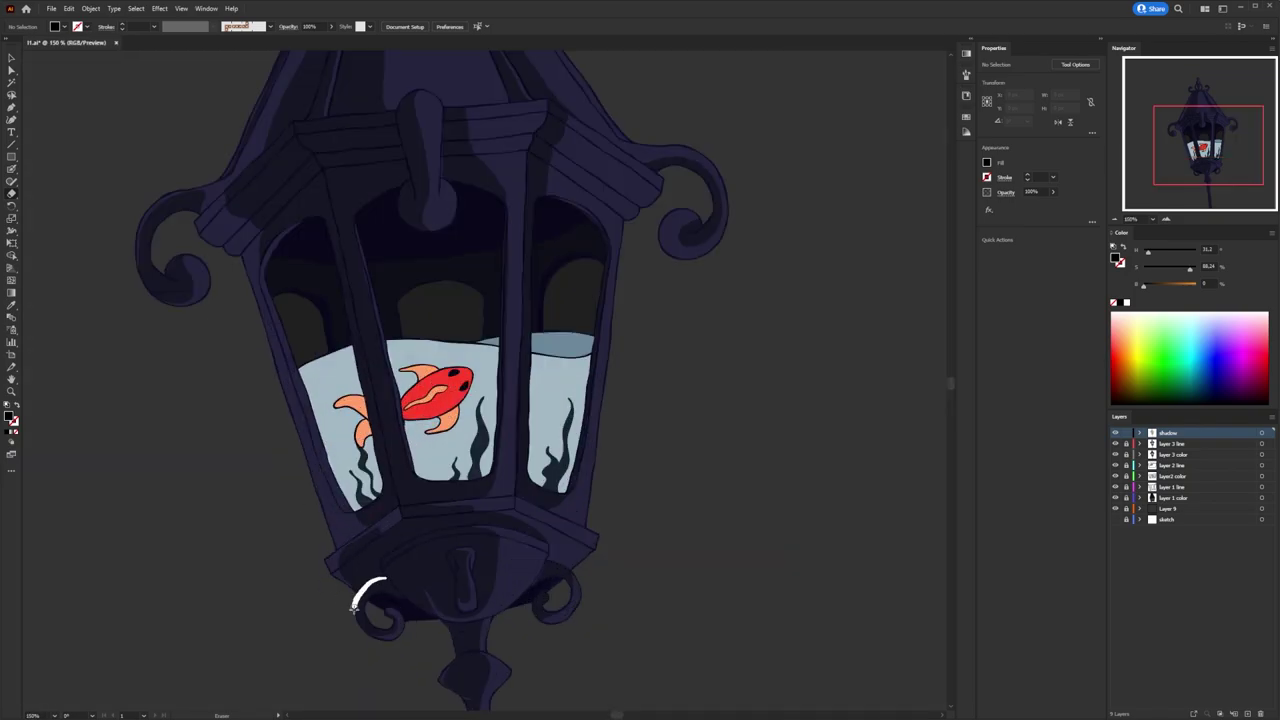
scroll(353, 607, "up", 2)
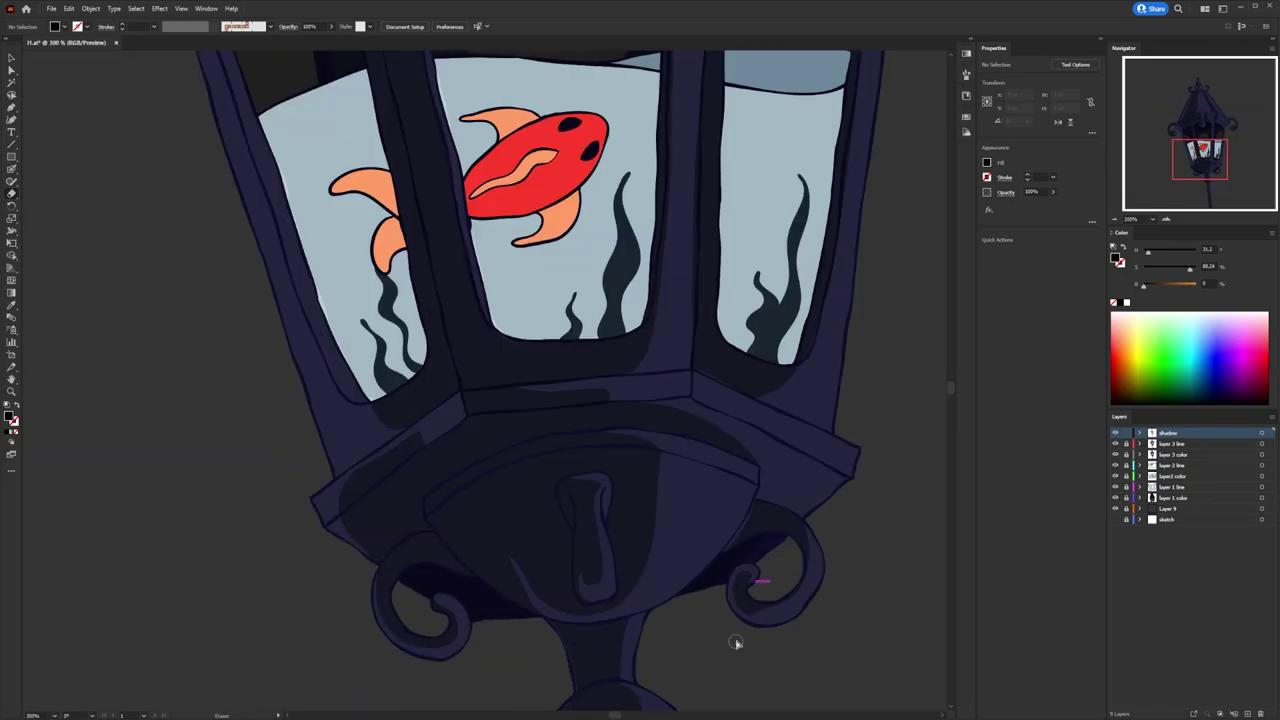
scroll(758, 573, "down", 2)
scroll(740, 560, "up", 1)
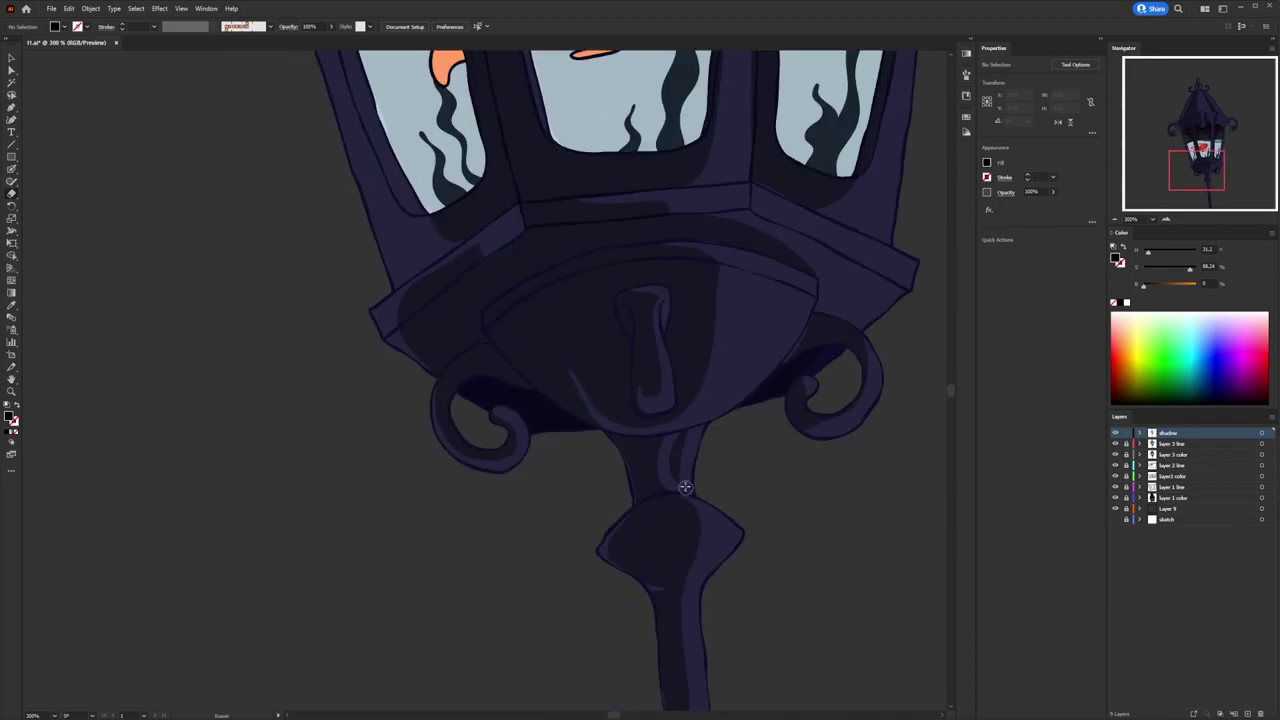
scroll(706, 523, "down", 1)
scroll(734, 578, "up", 1)
scroll(720, 565, "up", 2)
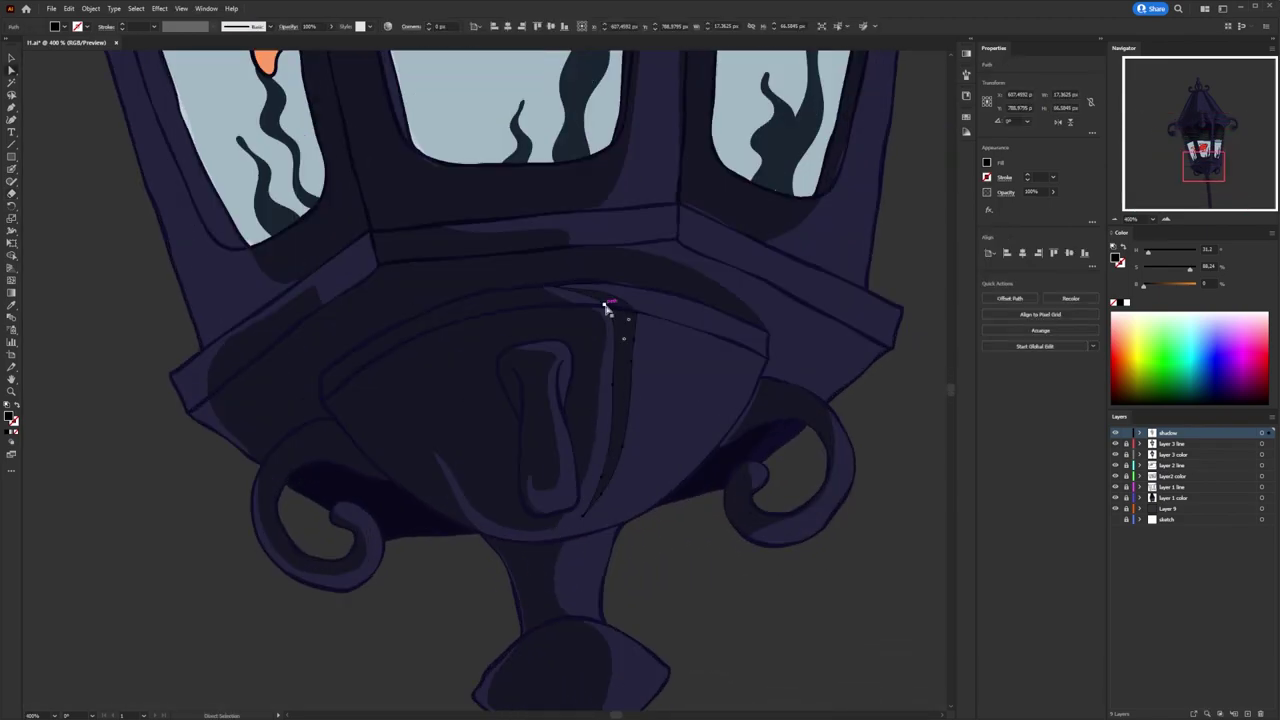
Paint a stroke along the roof's lower edge.
scroll(686, 457, "down", 2)
scroll(725, 507, "up", 1)
scroll(563, 320, "up", 2)
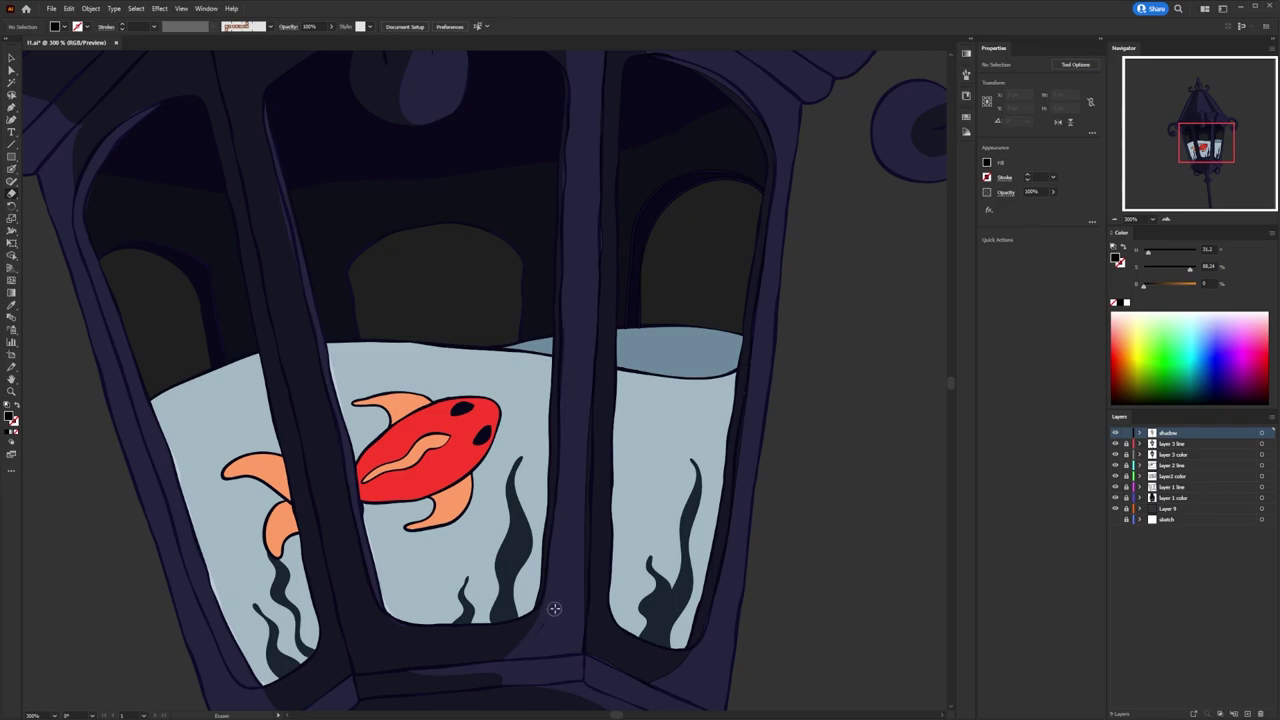
scroll(540, 189, "down", 1)
scroll(470, 366, "down", 1)
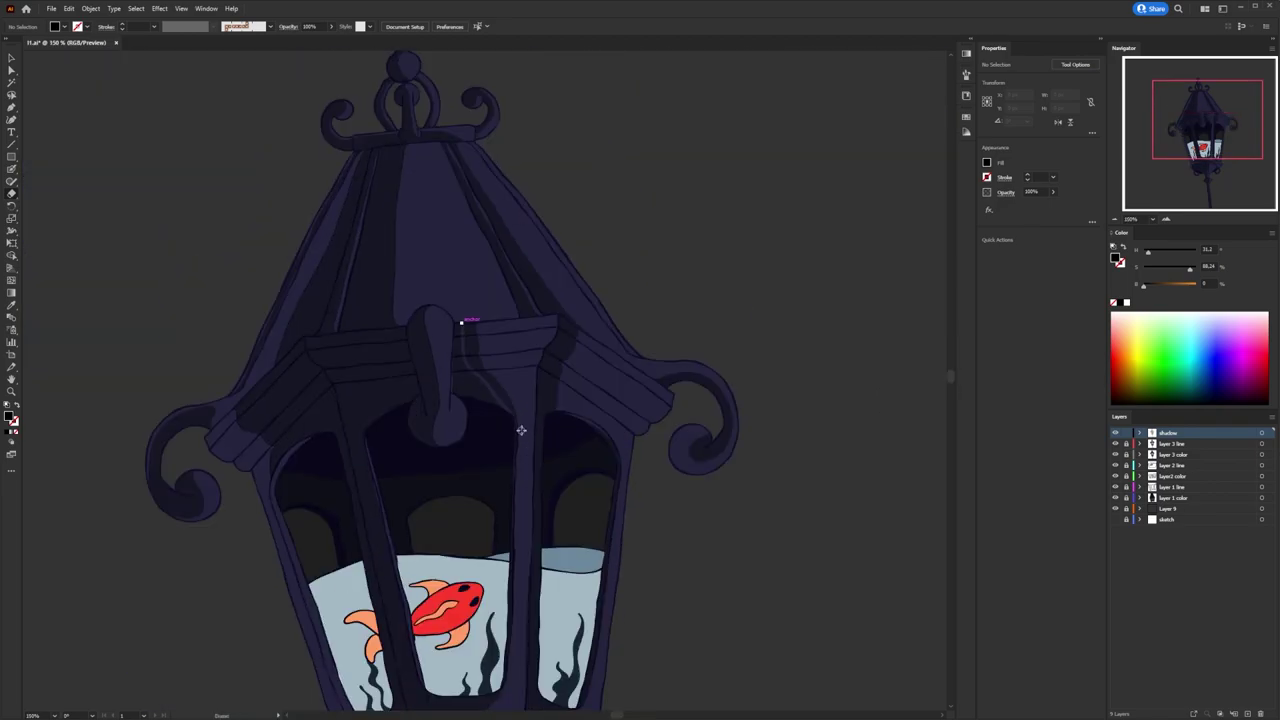
scroll(485, 320, "up", 1)
scroll(325, 440, "up", 2)
left_click_drag(503, 290, 305, 308)
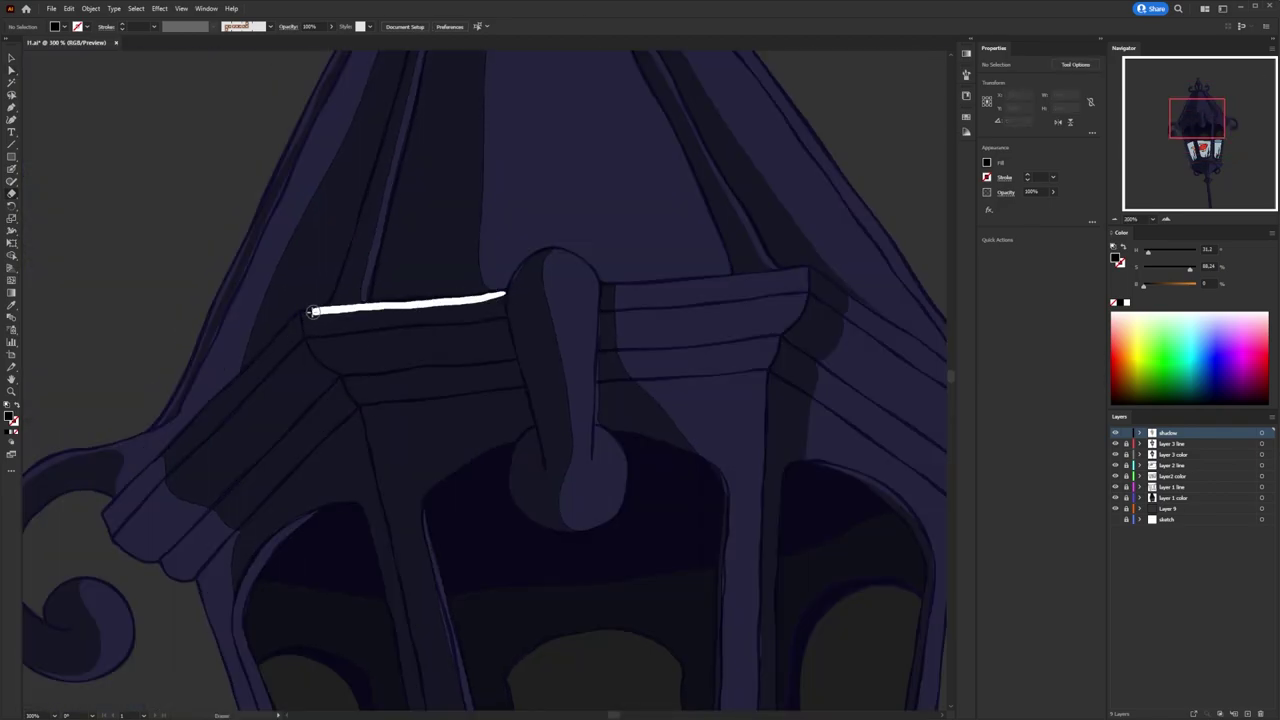
scroll(348, 377, "down", 1)
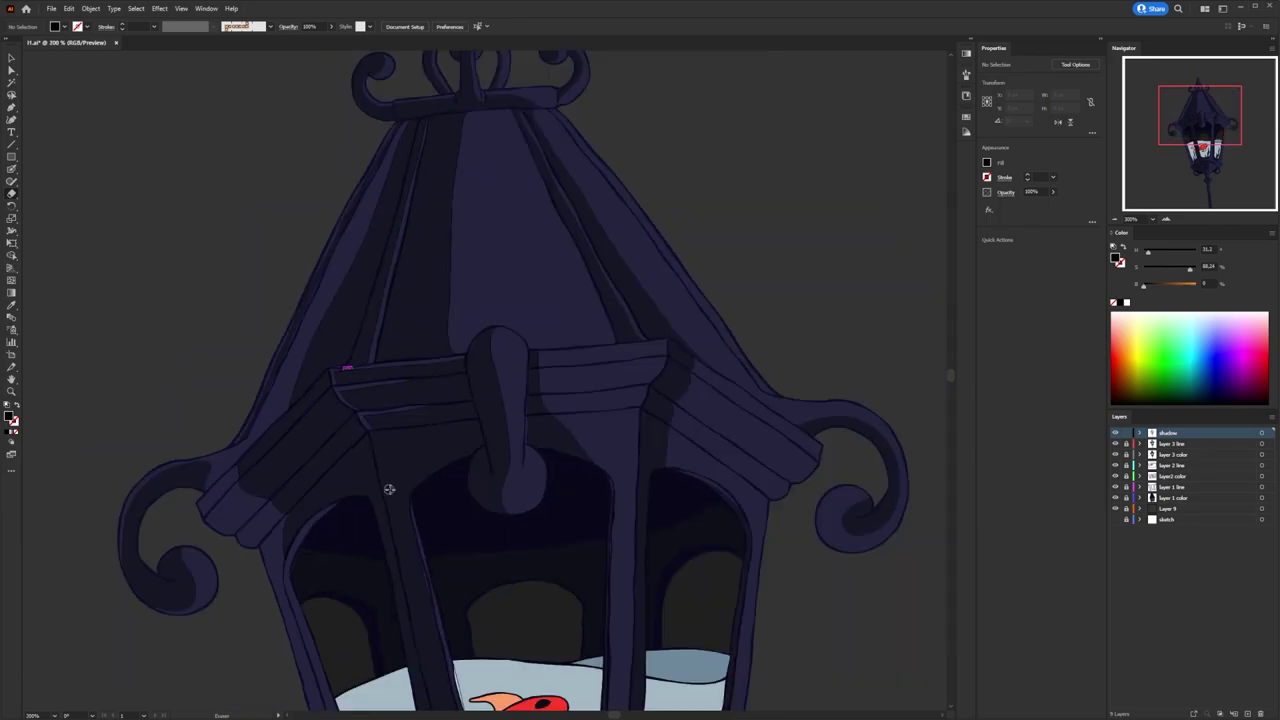
scroll(440, 490, "down", 3)
Add highlight strokes on the window pillars.
mouse_move(432, 342)
left_mouse_down()
mouse_move(428, 418)
mouse_move(497, 487)
left_mouse_up()
scroll(440, 450, "down", 2)
scroll(480, 440, "up", 2)
scroll(496, 485, "down", 1)
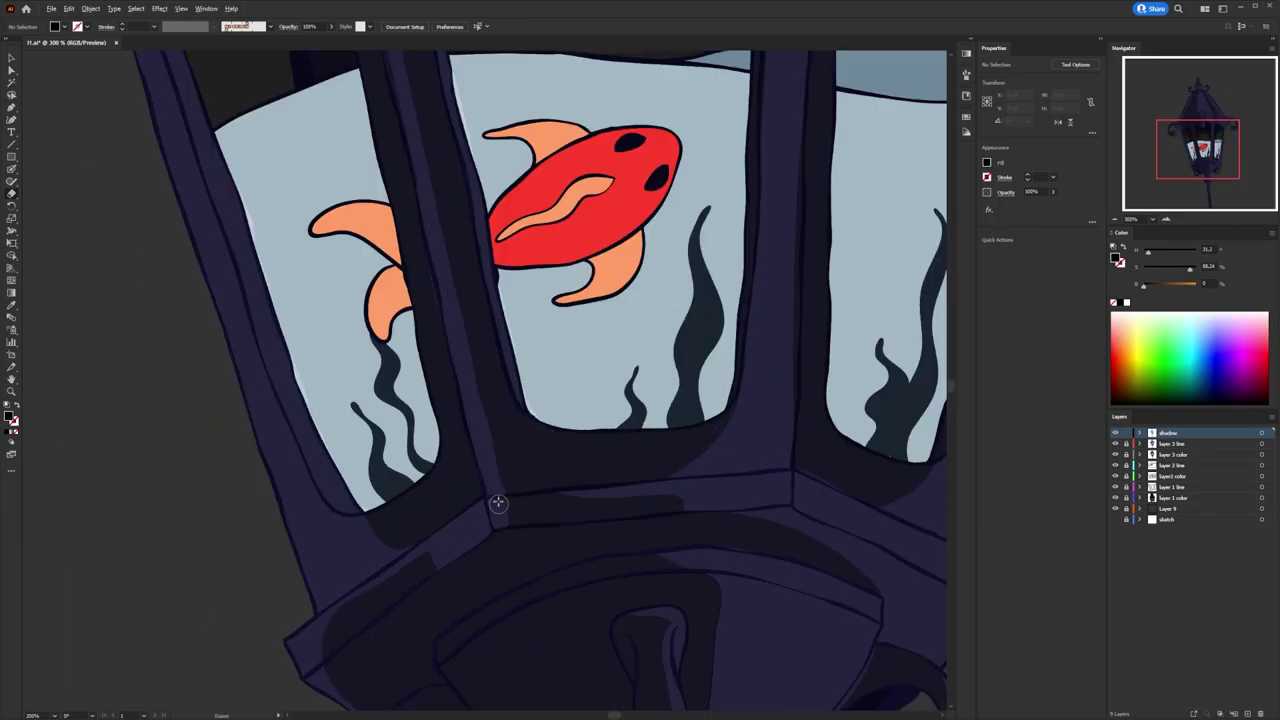
scroll(480, 534, "up", 1)
scroll(400, 520, "down", 3)
Draw sheen shapes in the middle and left glass panes, discarding the right-pane loop.
key("v")
scroll(320, 503, "down", 2)
scroll(334, 400, "up", 3)
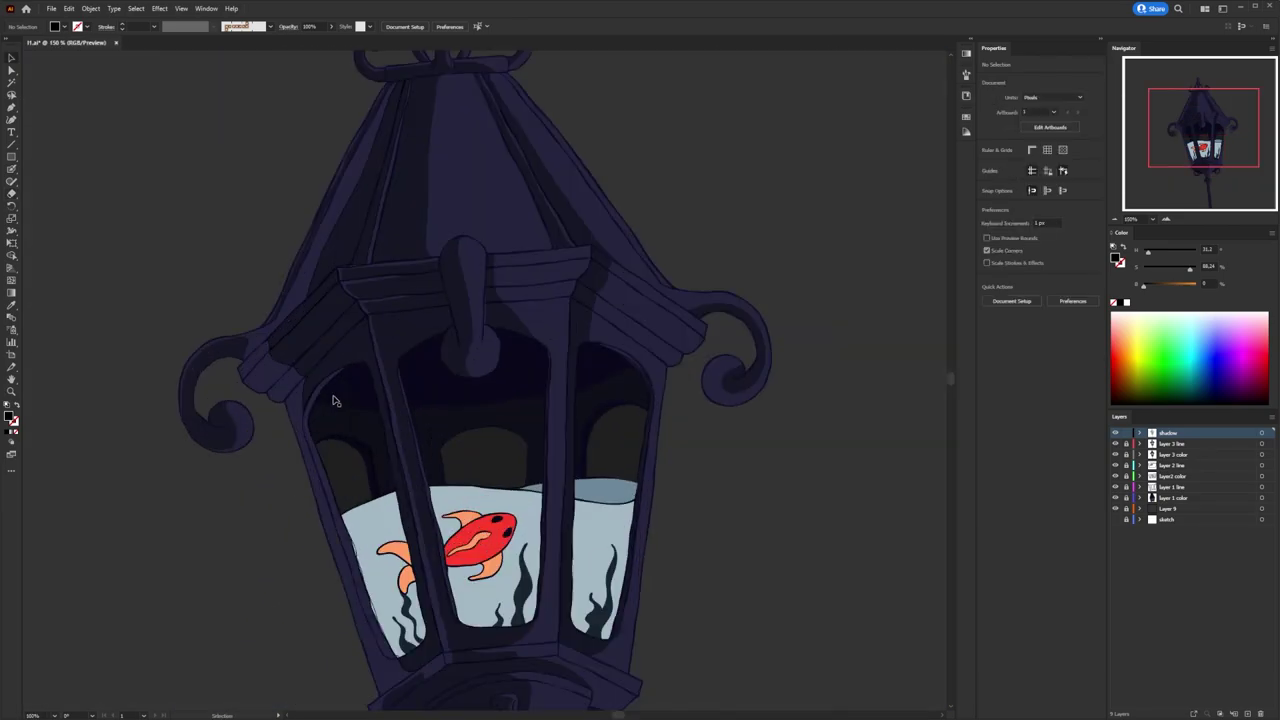
scroll(506, 509, "up", 1)
scroll(800, 571, "down", 3)
scroll(816, 615, "up", 1)
scroll(780, 600, "up", 1)
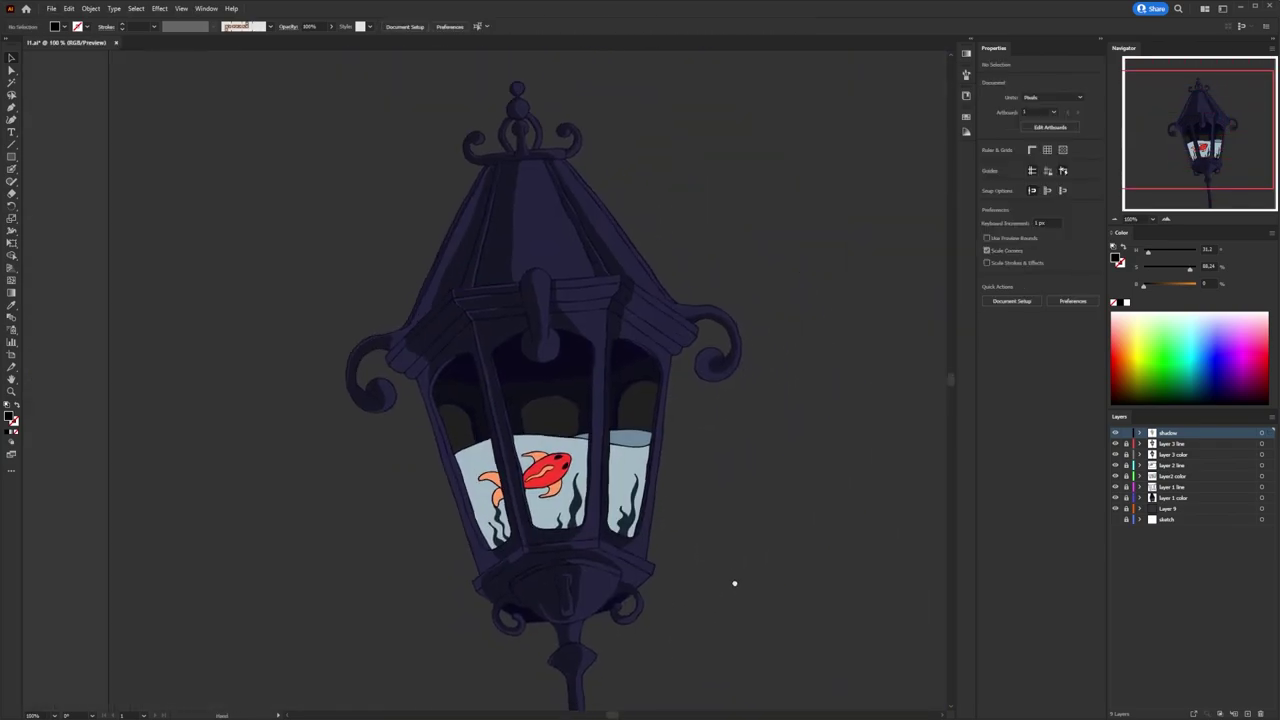
scroll(734, 583, "up", 2)
mouse_move(763, 312)
left_mouse_down()
mouse_move(760, 330)
mouse_move(738, 244)
mouse_move(758, 300)
left_mouse_up()
key("ctrl+z")
left_click_drag(613, 530, 615, 538)
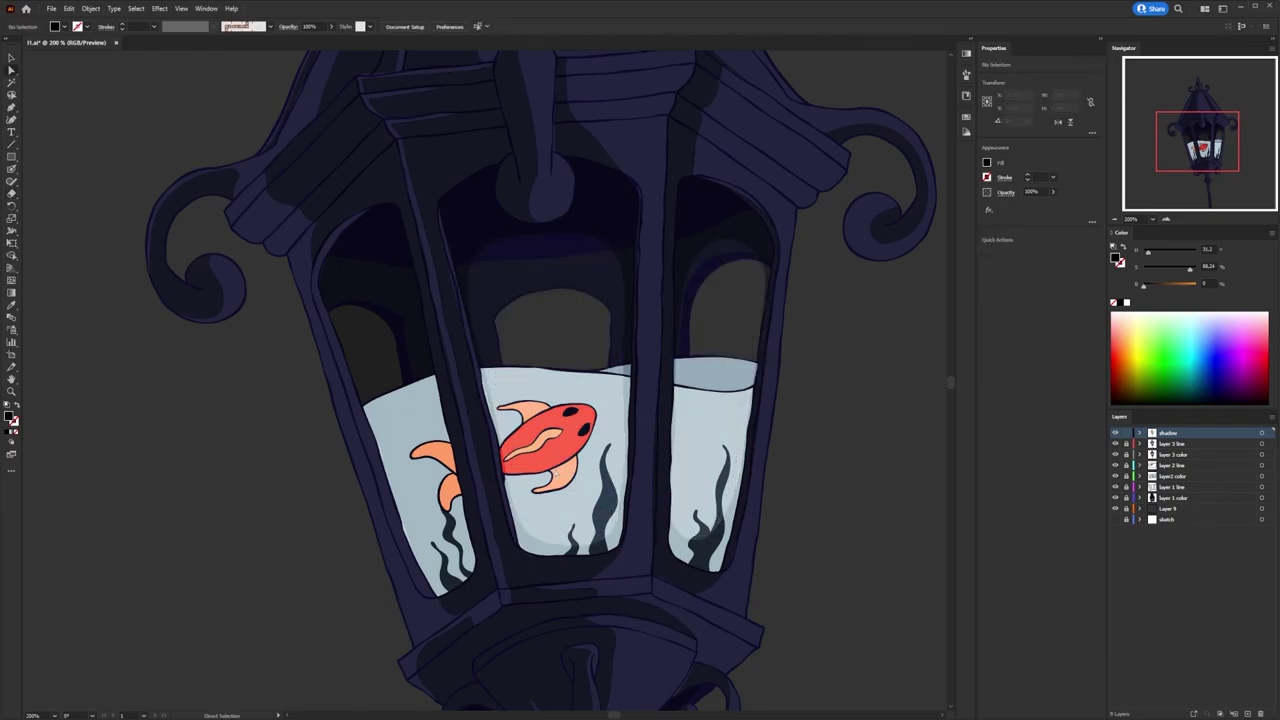
left_click_drag(428, 420, 433, 403)
Fit the artboard, return to 100% zoom, and get ready to draw firefly circles.
key("ctrl+0")
key("ctrl+1")
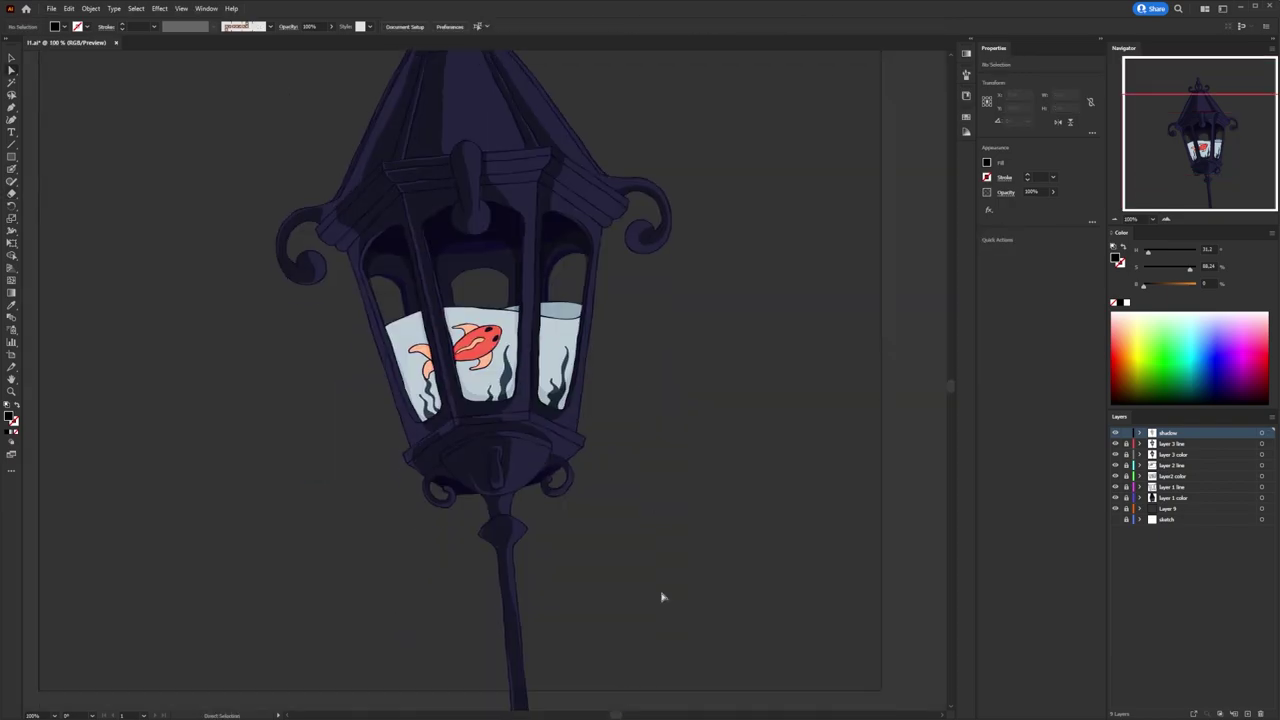
scroll(563, 560, "up", 3)
key("ctrl+l")
Draw a firefly with a dot body and grey ellipse wings, mirroring the wing to the other side.
left_click(633, 487)
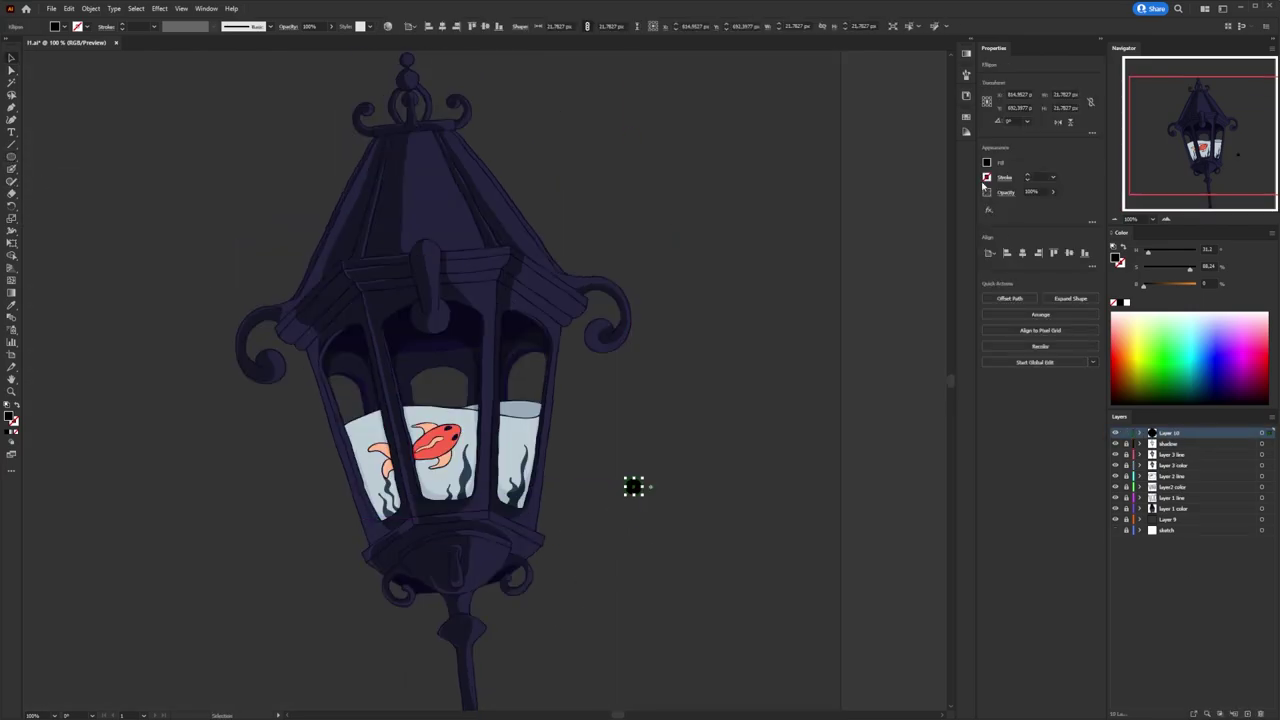
mouse_move(708, 424)
left_mouse_down()
mouse_move(722, 491)
mouse_move(586, 457)
mouse_move(572, 465)
mouse_move(697, 445)
left_mouse_up()
left_click(900, 214)
scroll(587, 454, "up", 2)
scroll(590, 462, "up", 2)
right_click(707, 459)
left_click(762, 607)
Place firefly copies near the fish window, below, left and right of the lamp.
key("ctrl+minus")
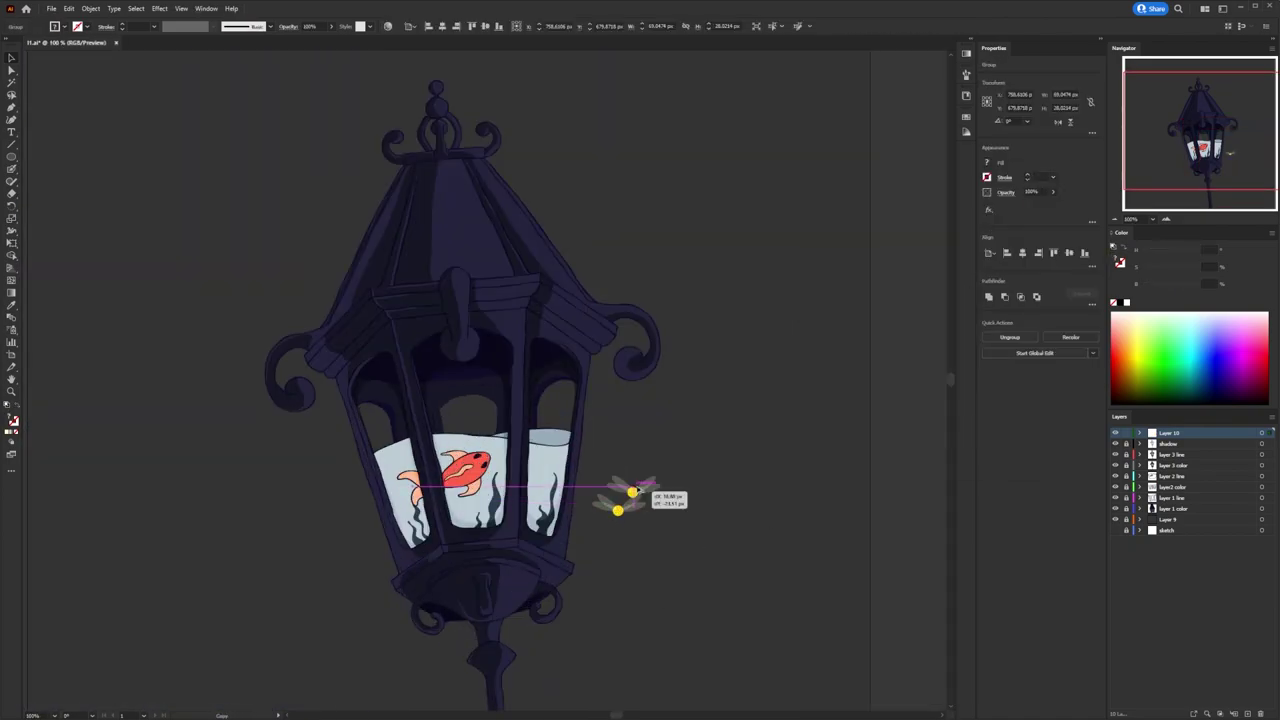
left_click_drag(632, 492, 663, 452)
left_click_drag(663, 452, 323, 555)
left_click_drag(617, 510, 643, 652)
left_click_drag(657, 557, 720, 545)
Draw a bright yellow circle and give it a Gaussian Blur for a soft glow.
key("l")
left_click_drag(750, 360, 870, 480)
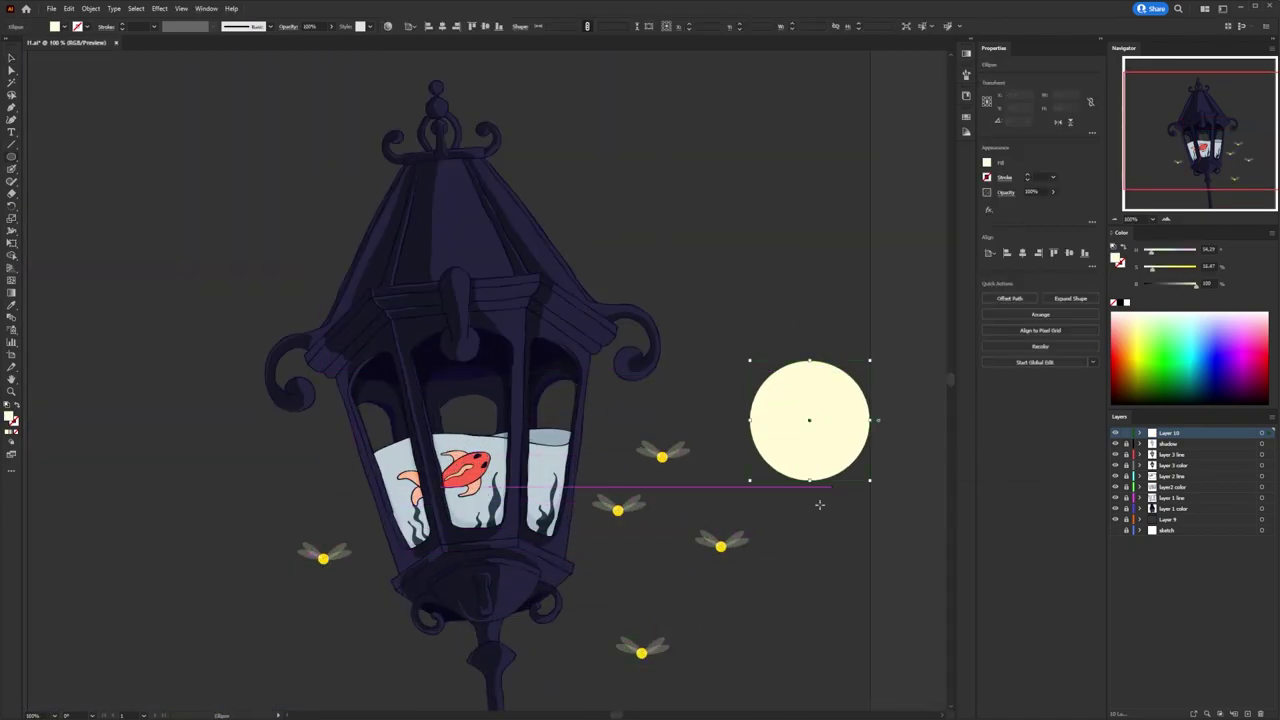
left_click(987, 162)
mouse_move(810, 420)
left_mouse_down()
mouse_move(746, 411)
mouse_move(657, 443)
left_mouse_up()
left_click(159, 8)
left_click(493, 310)
left_click(1010, 208)
left_click(495, 310)
Shrink the glow to firefly size, copy it onto each firefly, and send the glows backward.
left_click_drag(717, 383, 617, 510)
left_click_drag(617, 510, 720, 545)
mouse_move(720, 545)
left_mouse_down()
mouse_move(643, 652)
mouse_move(323, 558)
left_mouse_up()
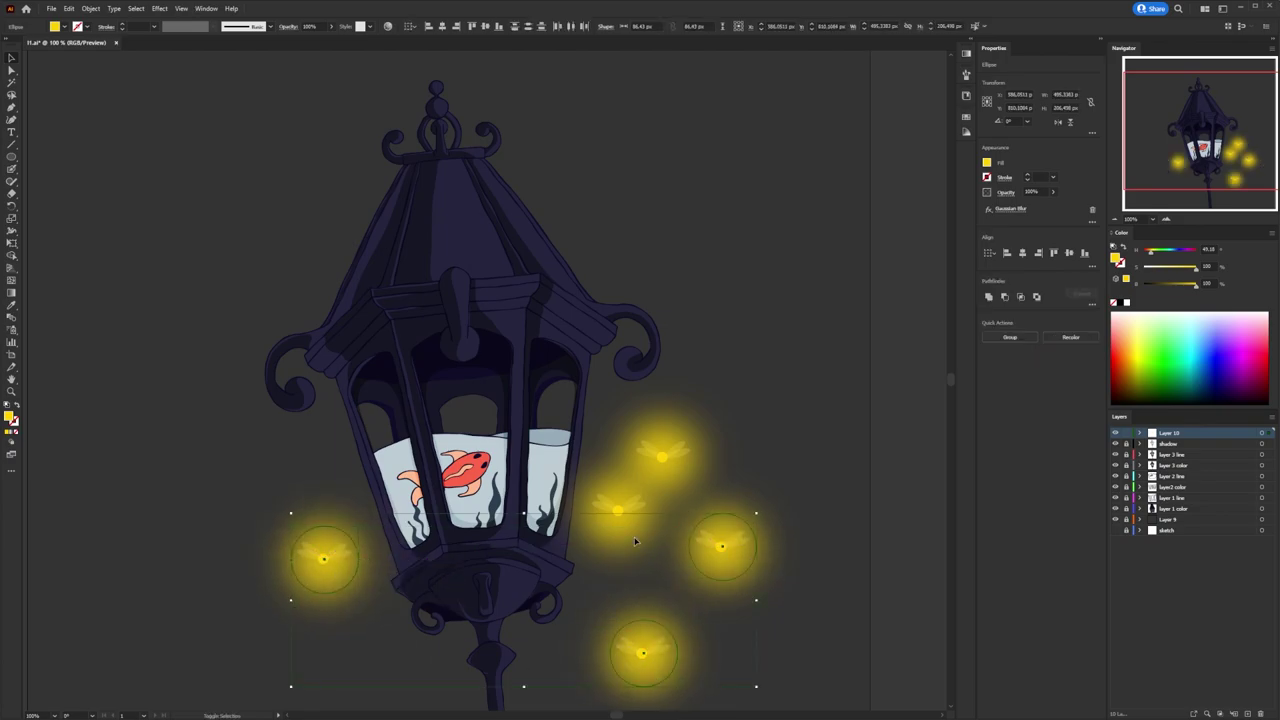
right_click(635, 541)
left_click(771, 497)
left_click(660, 585)
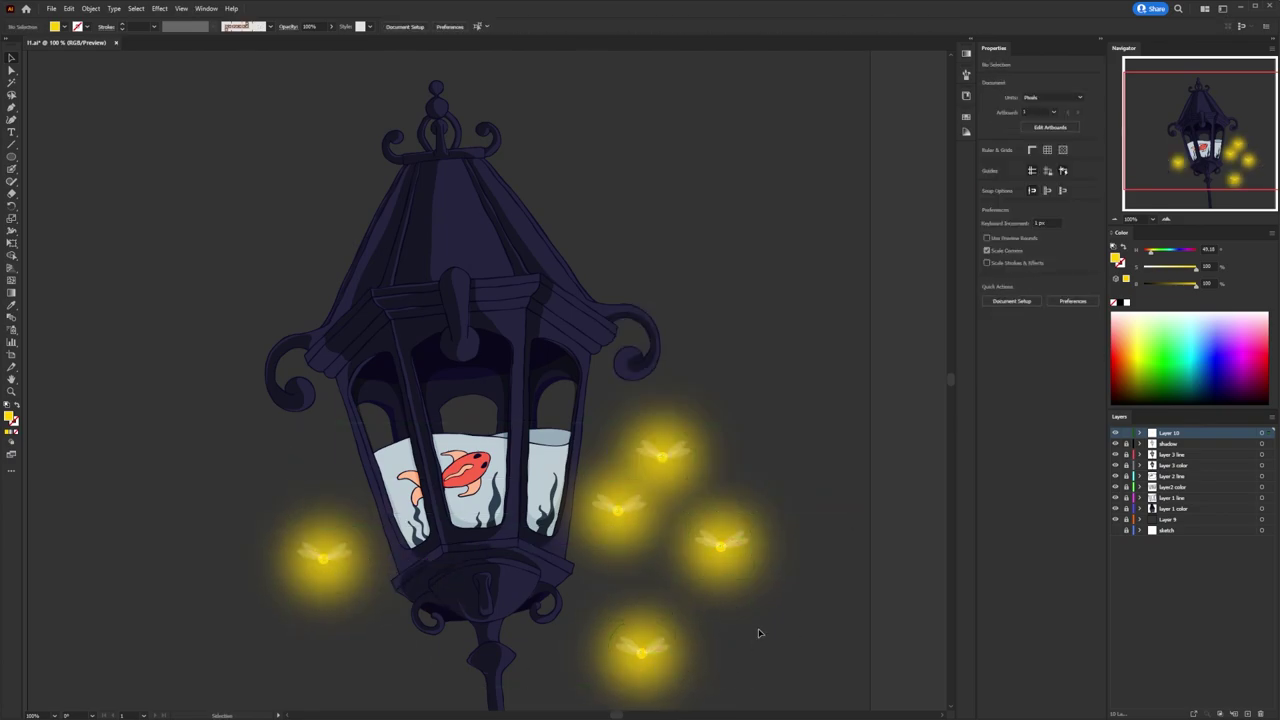
Centre the glow behind the upper firefly.
left_click(722, 544)
scroll(690, 560, "down", 1)
left_click(648, 584)
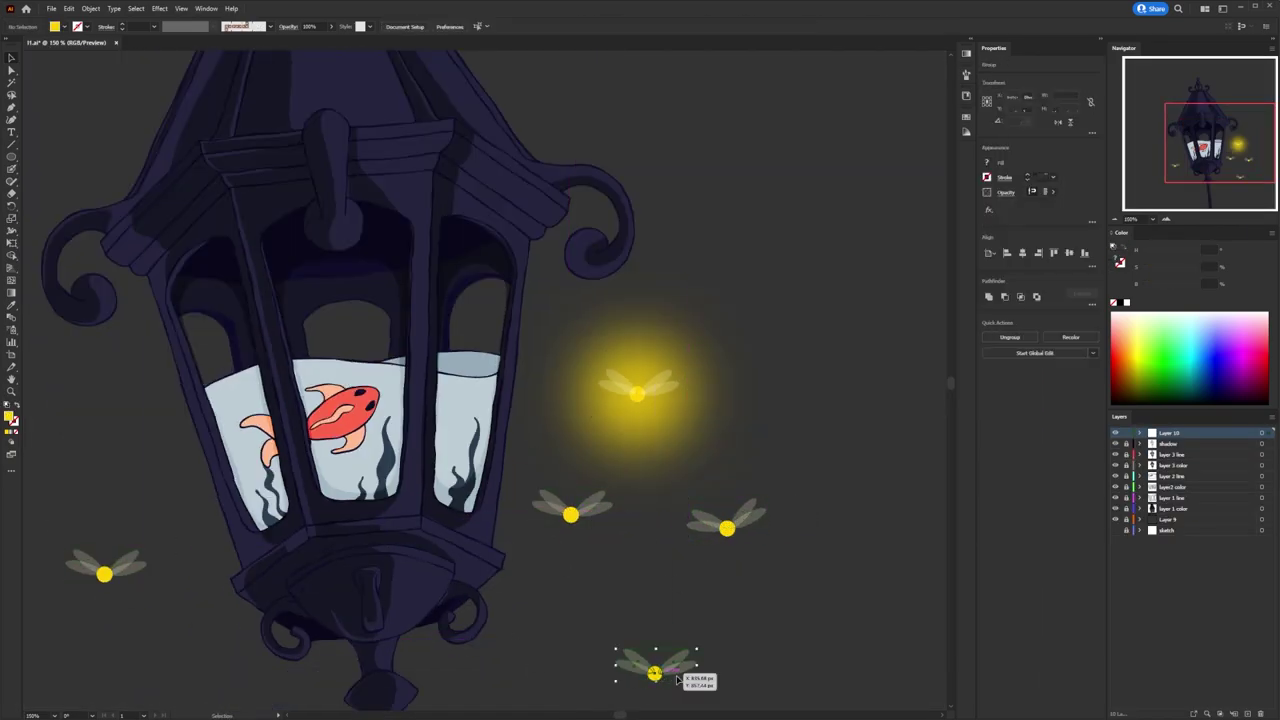
left_click(662, 421)
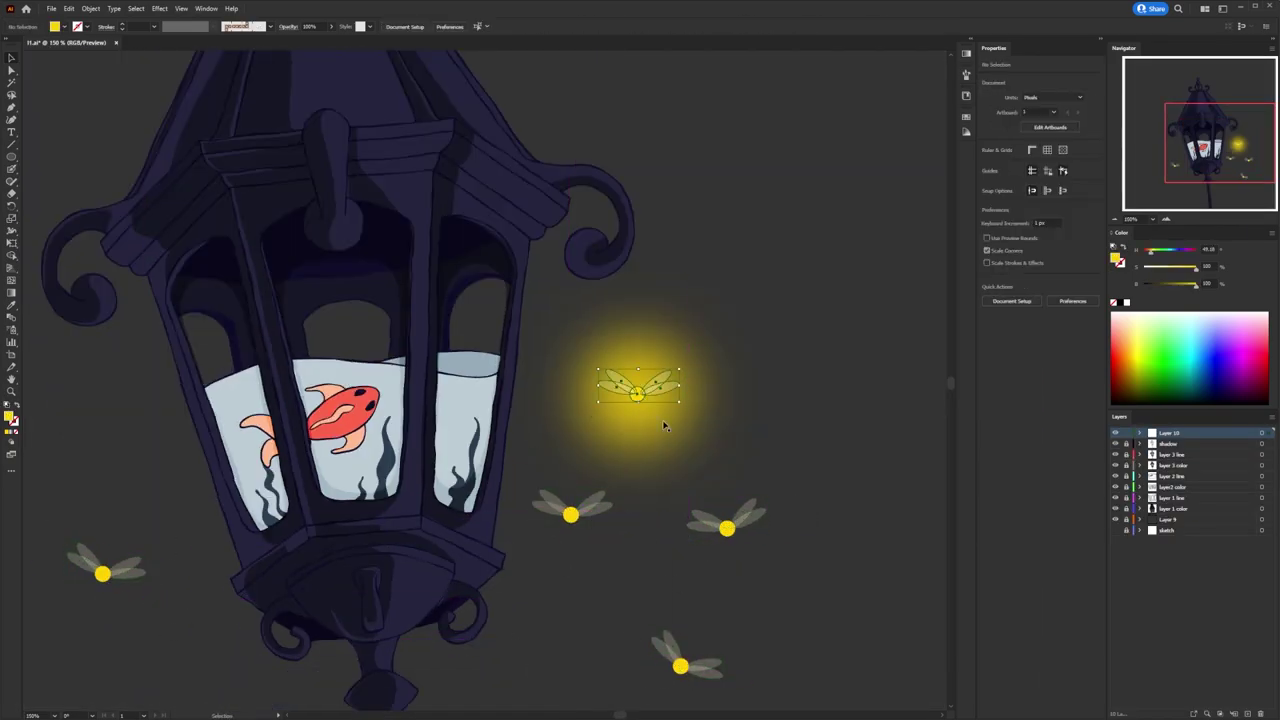
left_click_drag(687, 343, 690, 420)
left_click(706, 434)
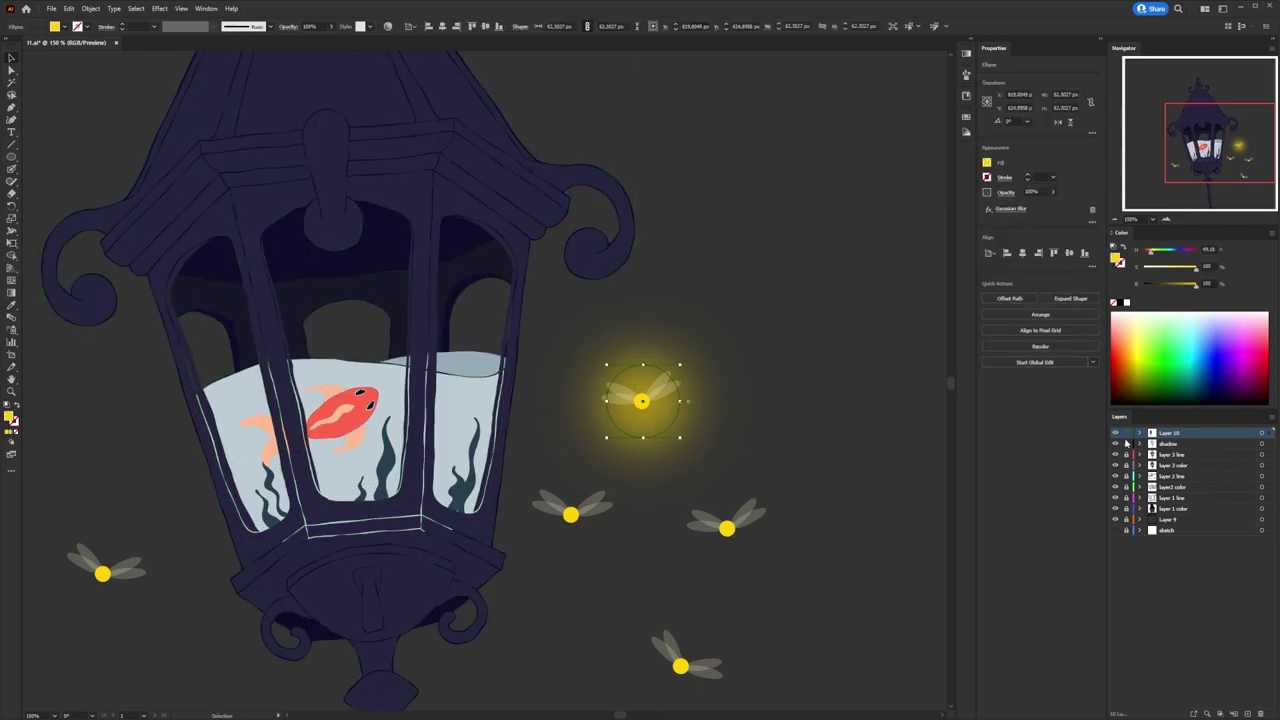
Enlarge the upper firefly's glow and adjust its Gaussian Blur radius.
left_click(660, 437)
left_click_drag(681, 365, 1028, 203)
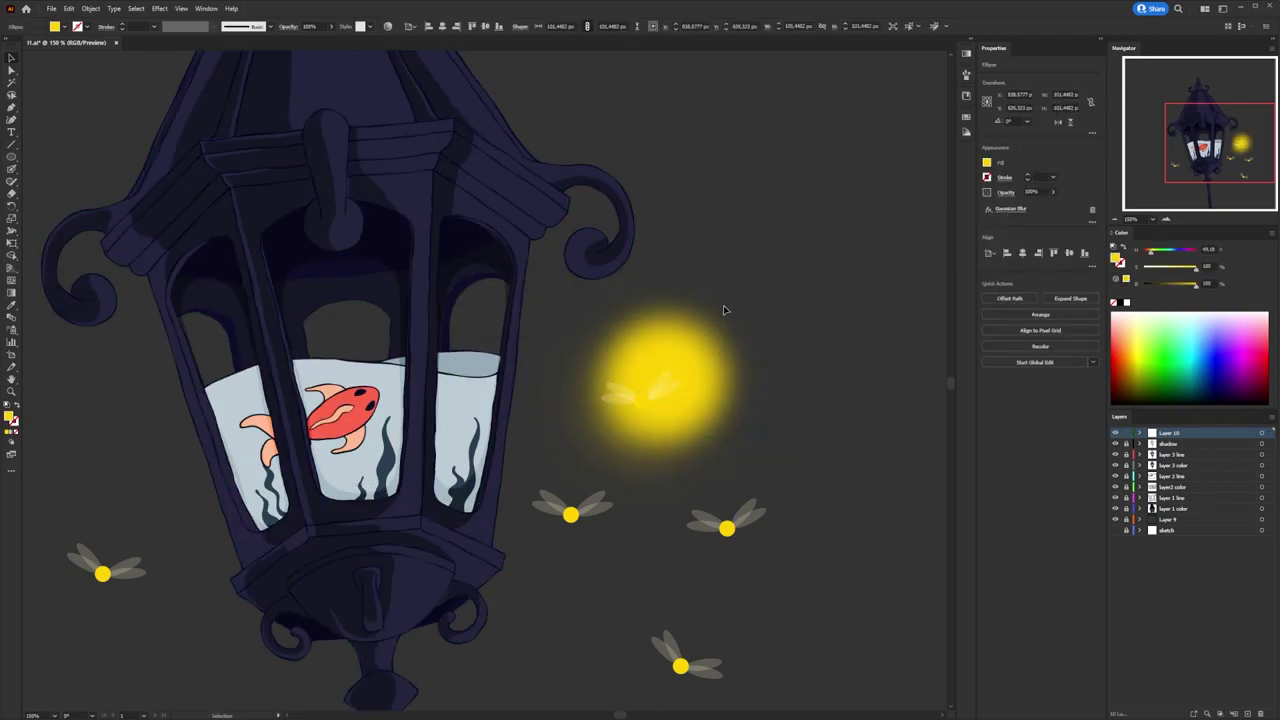
left_click(1010, 208)
left_click(494, 294)
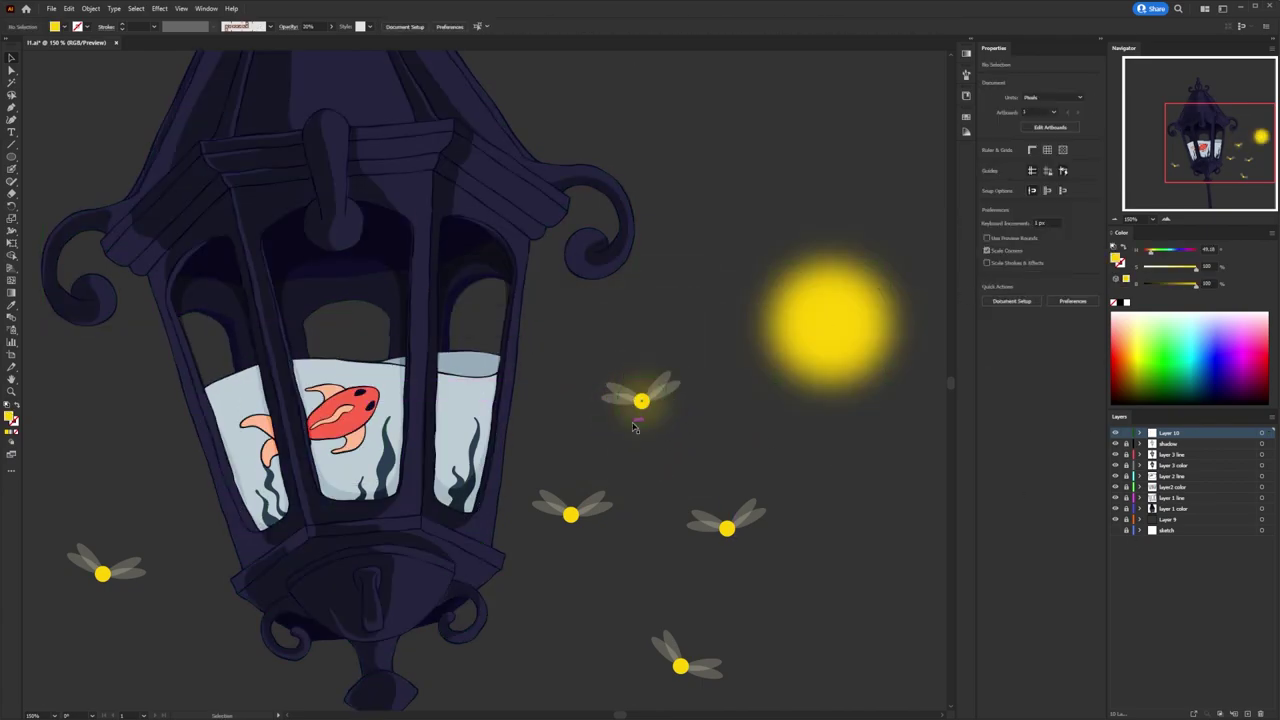
left_click(830, 320)
Move the larger glow onto the upper firefly.
left_click_drag(830, 320, 643, 400)
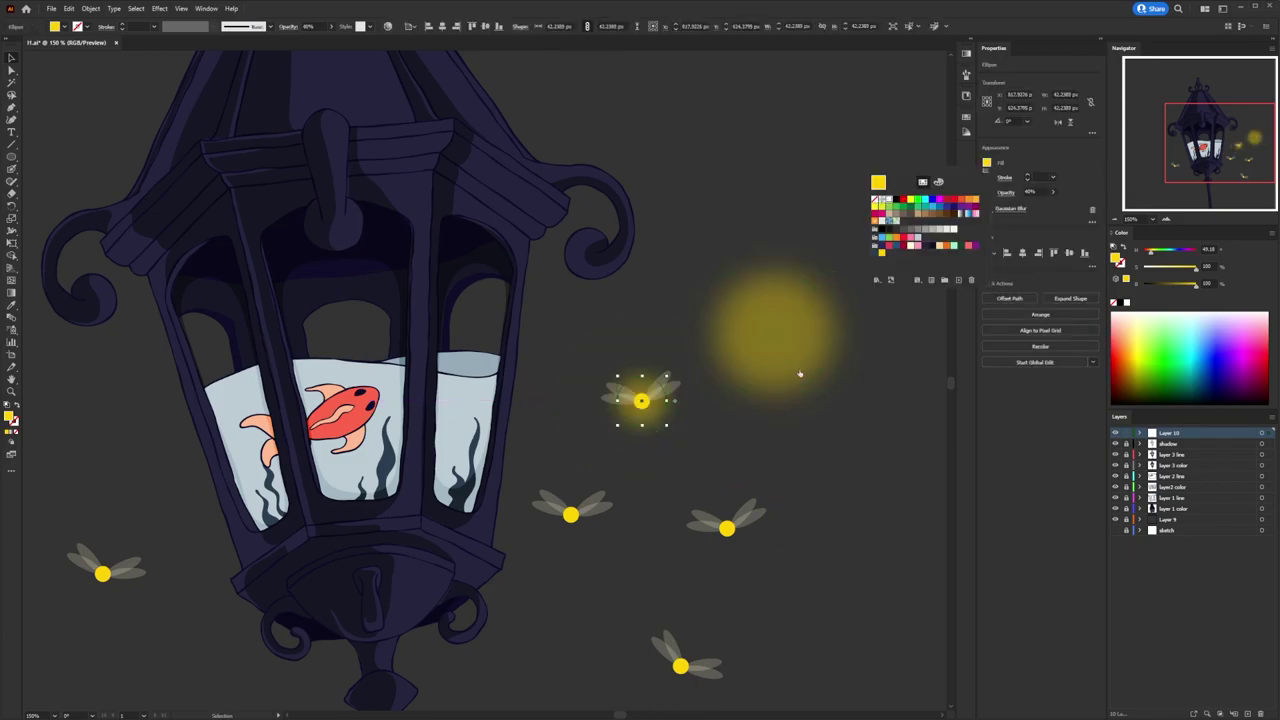
left_click(699, 430)
left_click_drag(699, 430, 660, 430)
key("ctrl+z")
left_click(726, 527)
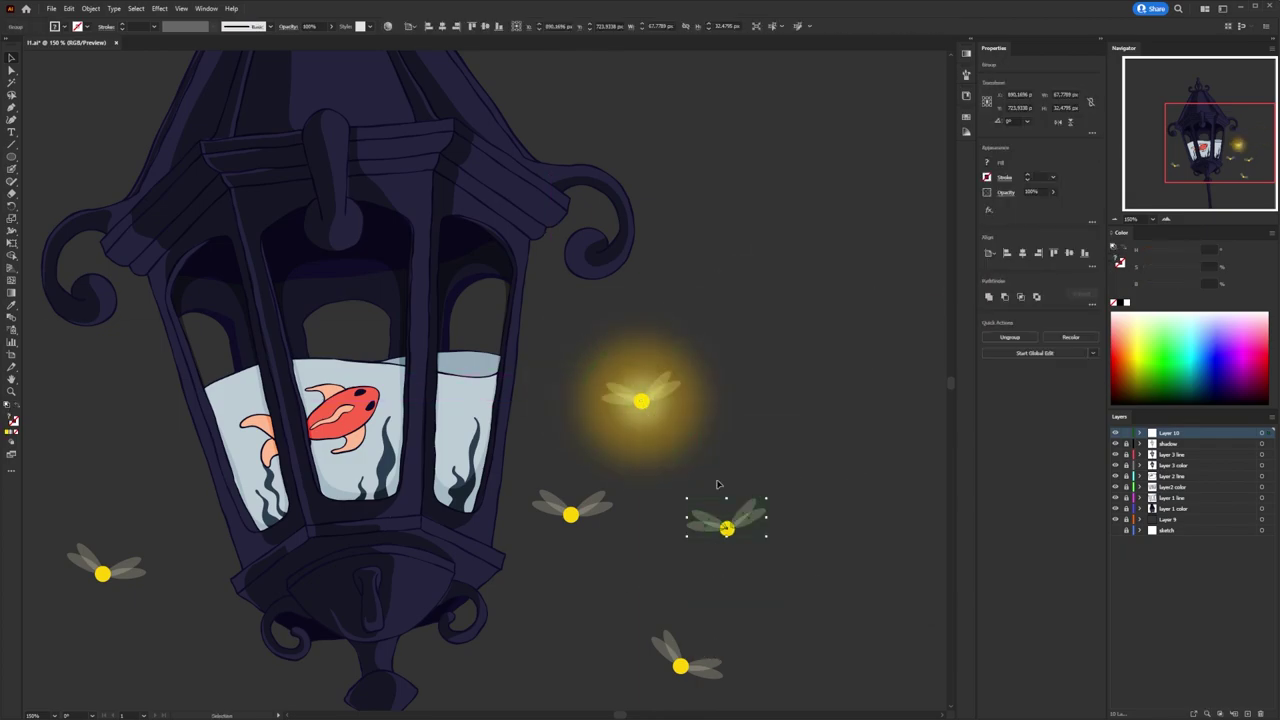
left_click(575, 512)
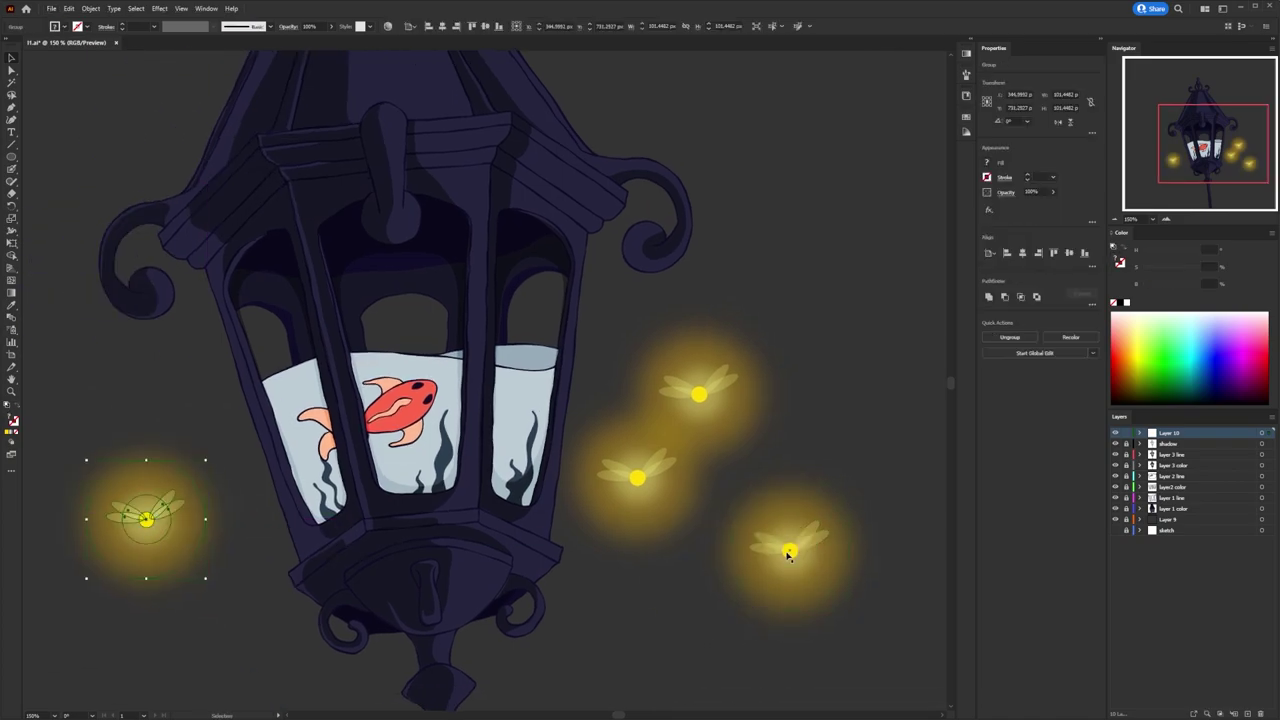
Spread the fireflies to new spots around the lantern's sides and base.
key("ctrl+minus")
left_click_drag(300, 518, 330, 510)
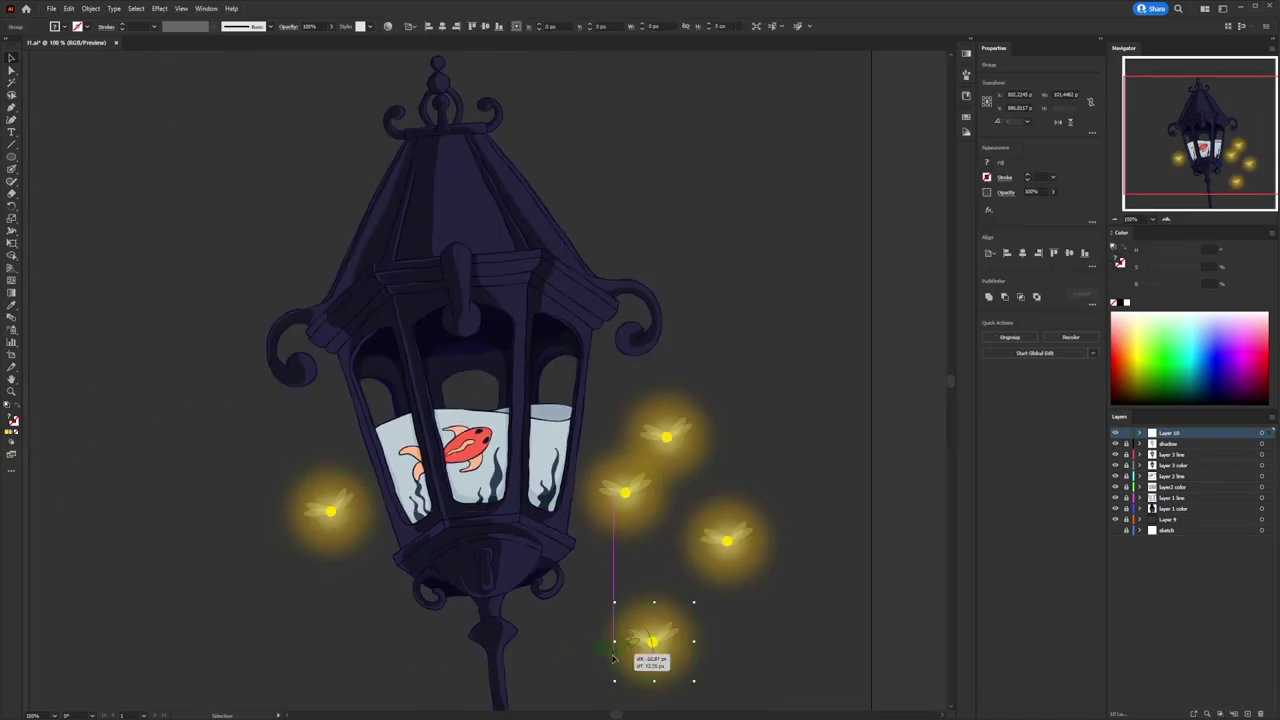
left_click_drag(651, 650, 640, 400)
left_click_drag(623, 486, 623, 457)
left_click_drag(754, 537, 757, 500)
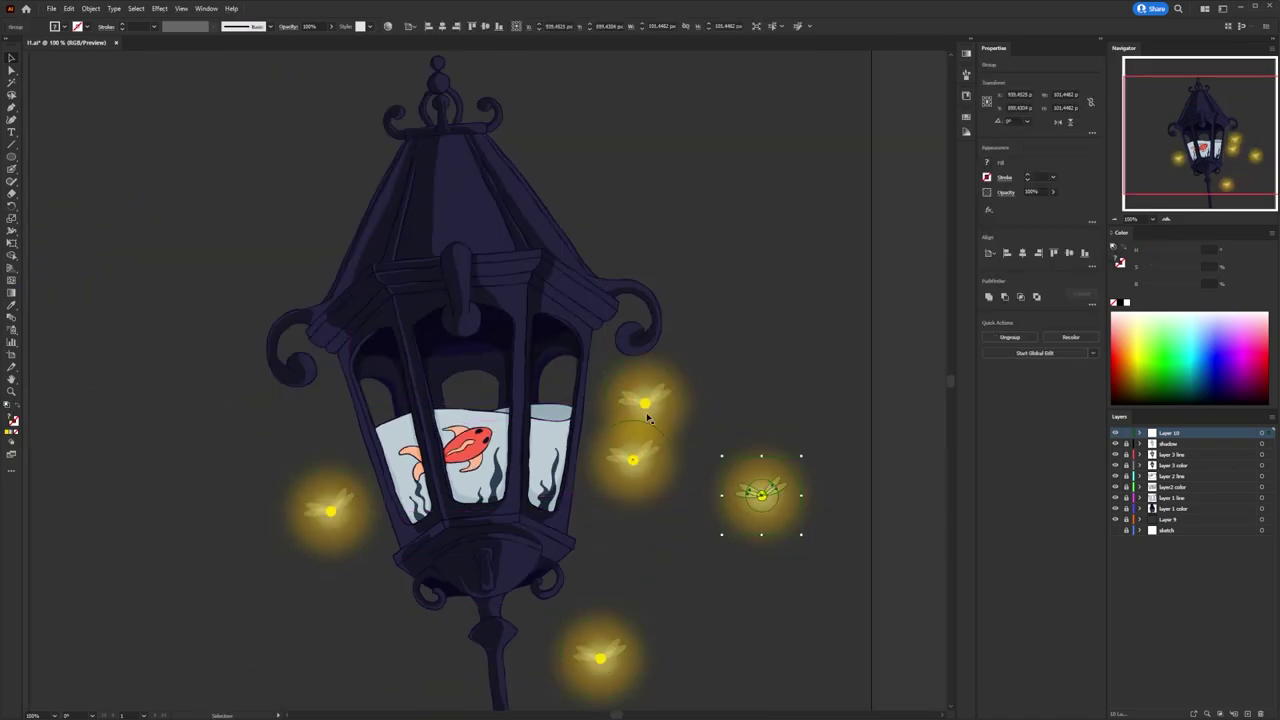
left_click_drag(600, 657, 650, 607)
Move one firefly to the right of the lantern and tilt it slightly.
left_click(705, 413)
left_click_drag(705, 413, 744, 418)
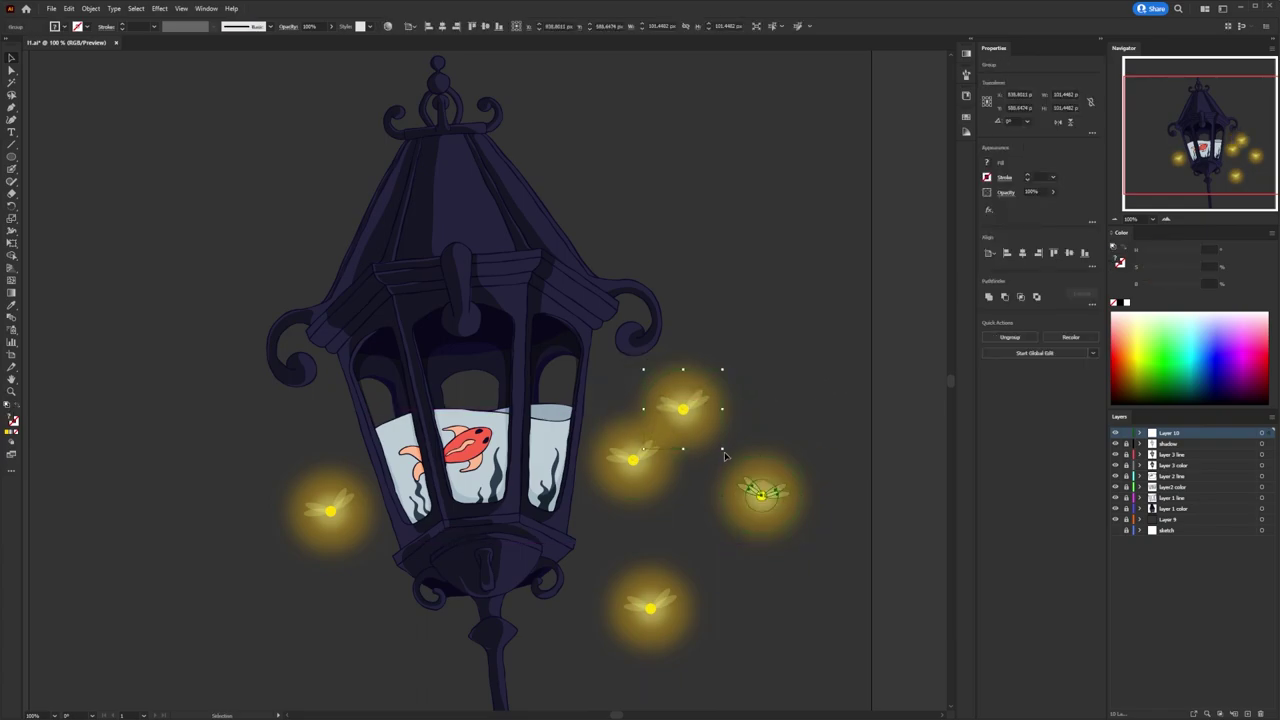
left_click_drag(724, 362, 742, 376)
left_click(406, 610)
scroll(642, 616, "down", 3)
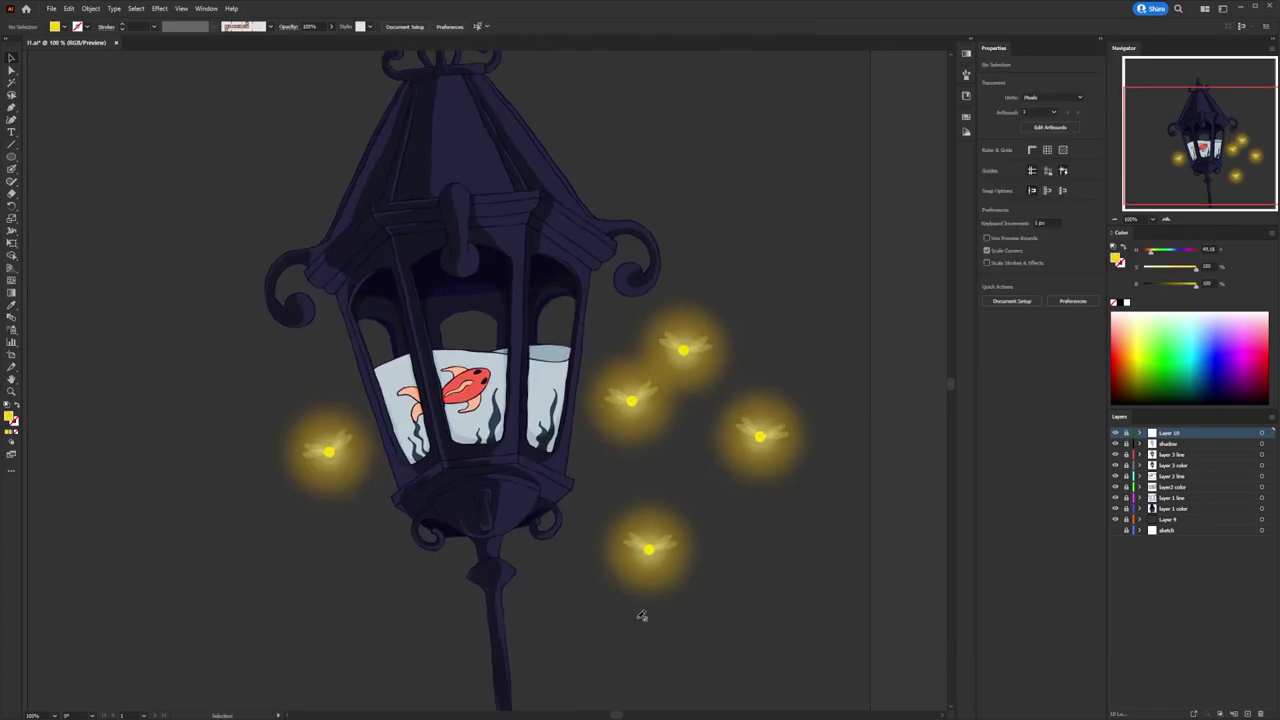
Add a new 'lights' layer and move it lower in the layer stack.
key("ctrl+l")
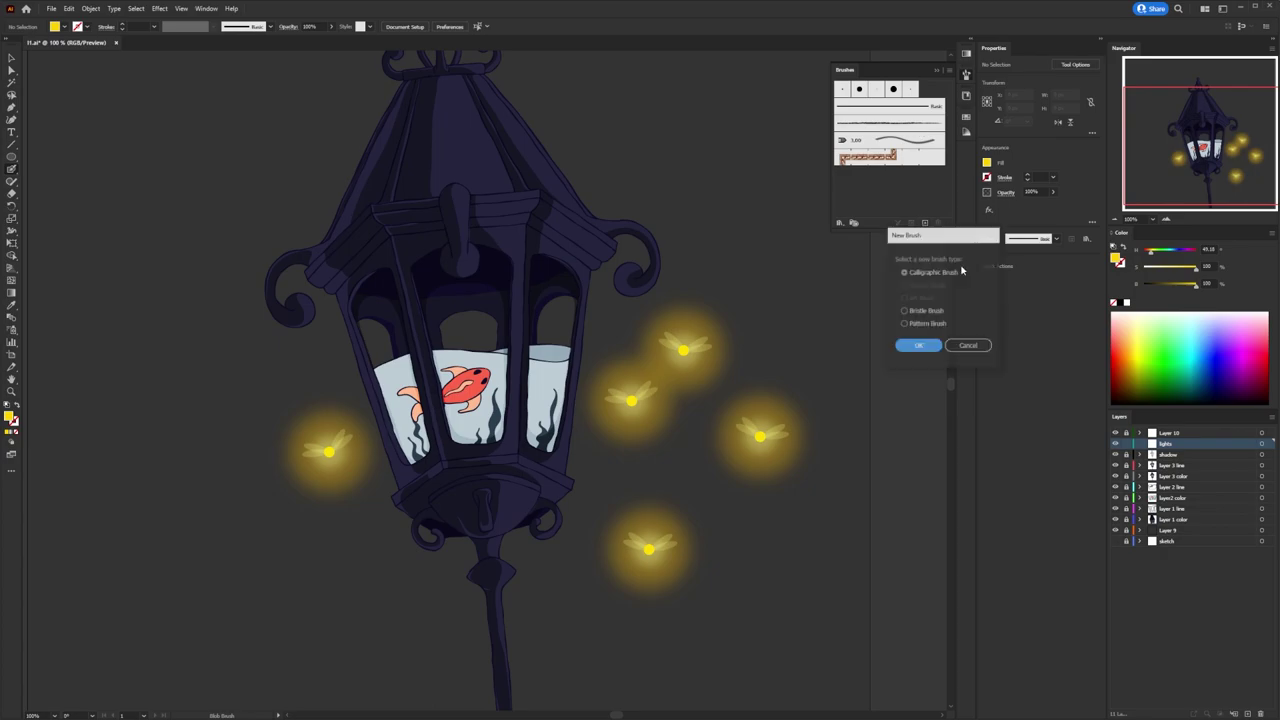
left_click_drag(1165, 443, 1147, 525)
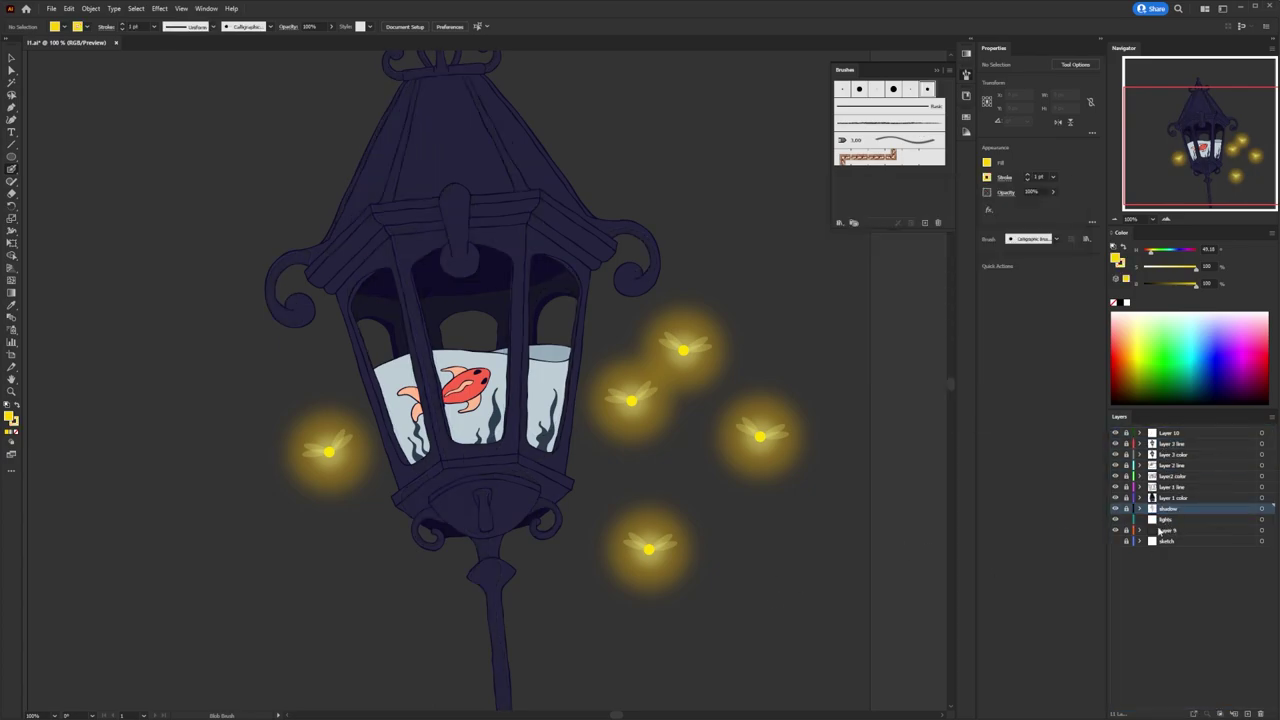
scroll(594, 240, "up", 2)
Paint yellow Blob Brush highlights along the roof edge and right hook, erasing a stray bit.
left_click_drag(485, 118, 519, 153)
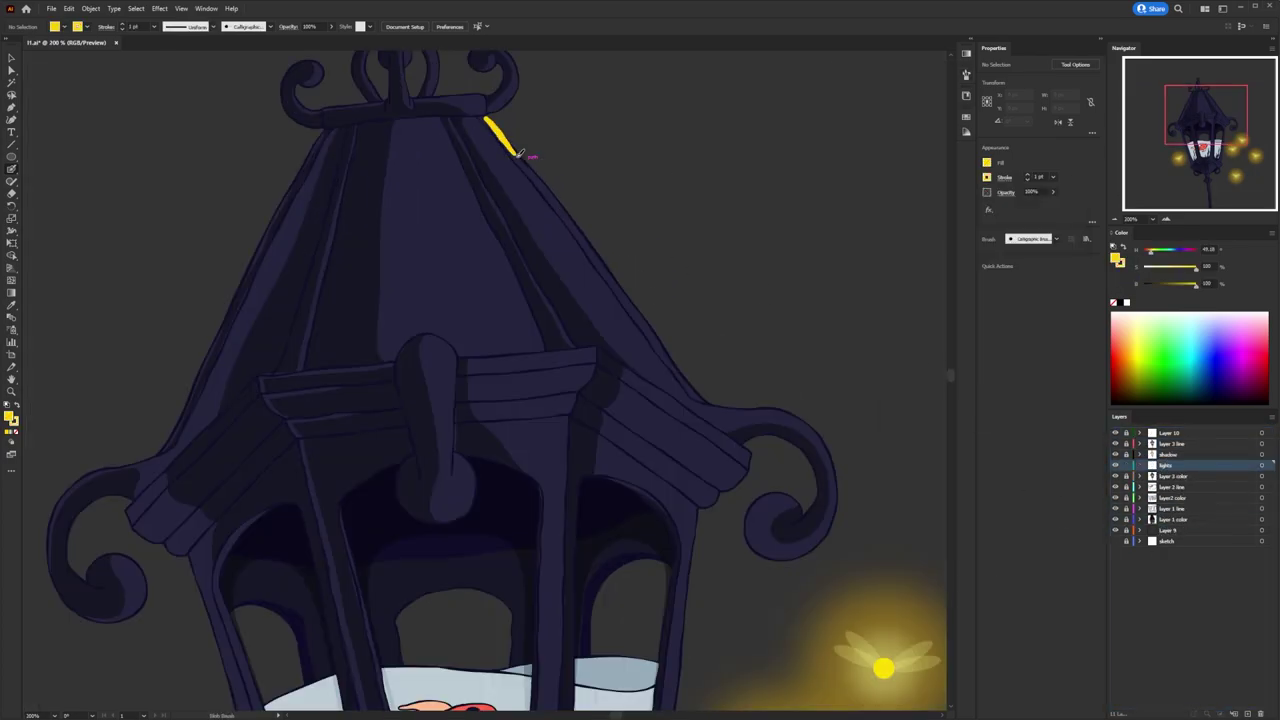
left_click_drag(608, 265, 609, 266)
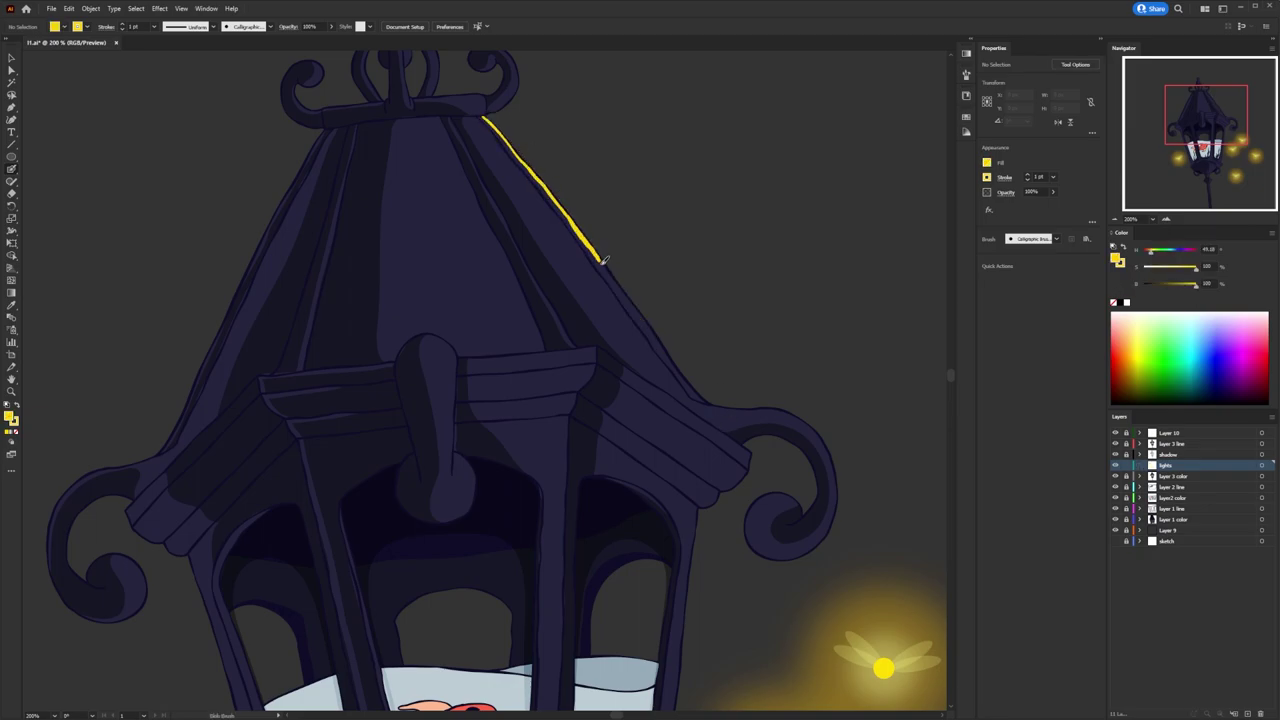
scroll(603, 259, "down", 5)
scroll(714, 243, "up", 3)
scroll(671, 323, "up", 3)
scroll(657, 371, "up", 3)
mouse_move(552, 153)
left_mouse_down()
mouse_move(537, 266)
mouse_move(576, 232)
left_mouse_up()
key("shift+e")
key("shift+b")
scroll(576, 215, "up", 2)
left_click_drag(403, 201, 450, 252)
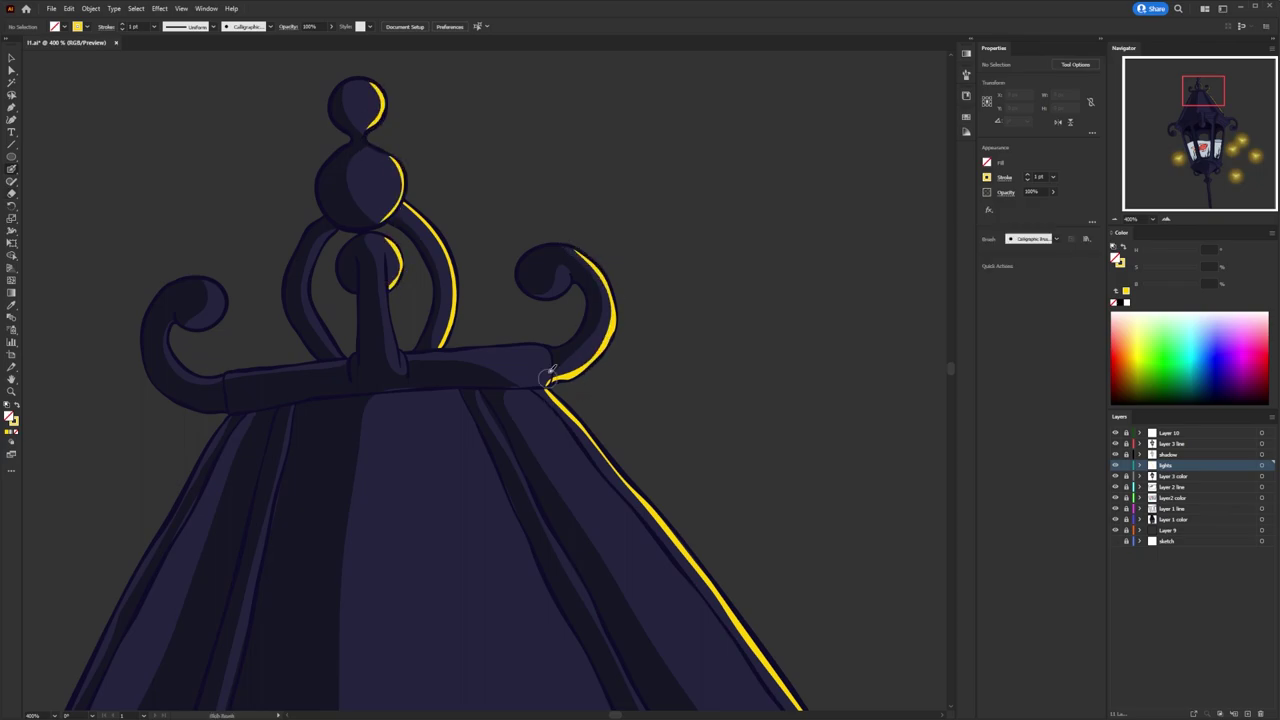
Paint yellow highlights along the roof ridge and around the scroll curl.
scroll(399, 363, "down", 3)
left_click_drag(386, 200, 563, 543)
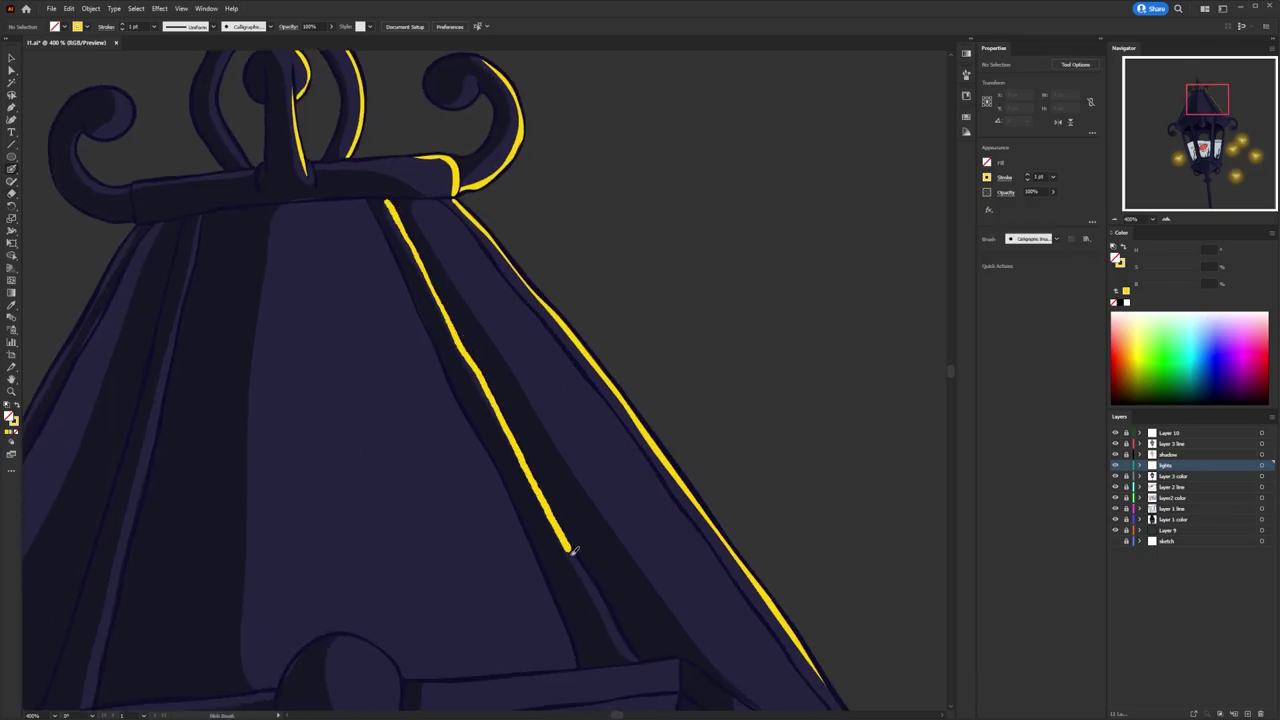
scroll(563, 500, "down", 2)
scroll(563, 449, "right", 3)
scroll(395, 296, "down", 2)
scroll(420, 293, "down", 2)
scroll(482, 288, "right", 2)
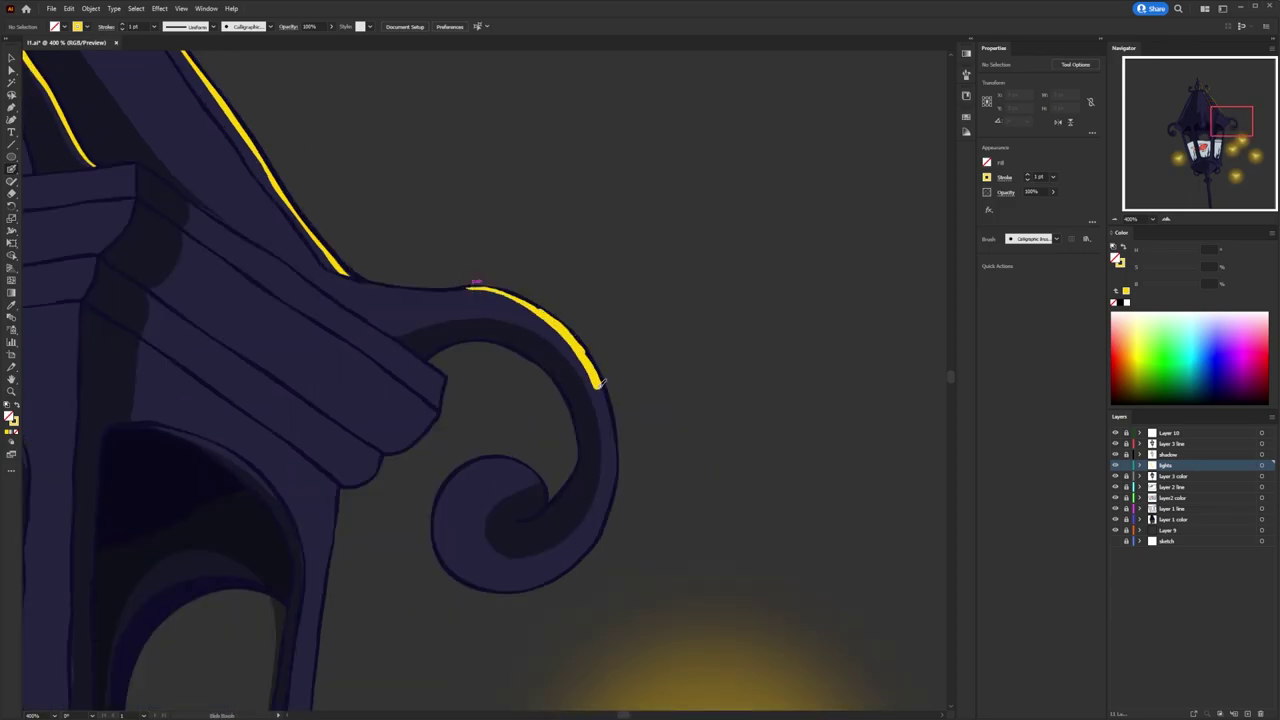
left_click_drag(600, 383, 525, 578)
scroll(525, 578, "down", 2)
left_click_drag(540, 505, 457, 400)
scroll(457, 400, "down", 2)
scroll(457, 400, "left", 3)
Add yellow highlights at the bracket end, its corner, and the lantern's right edge.
left_click_drag(638, 207, 582, 282)
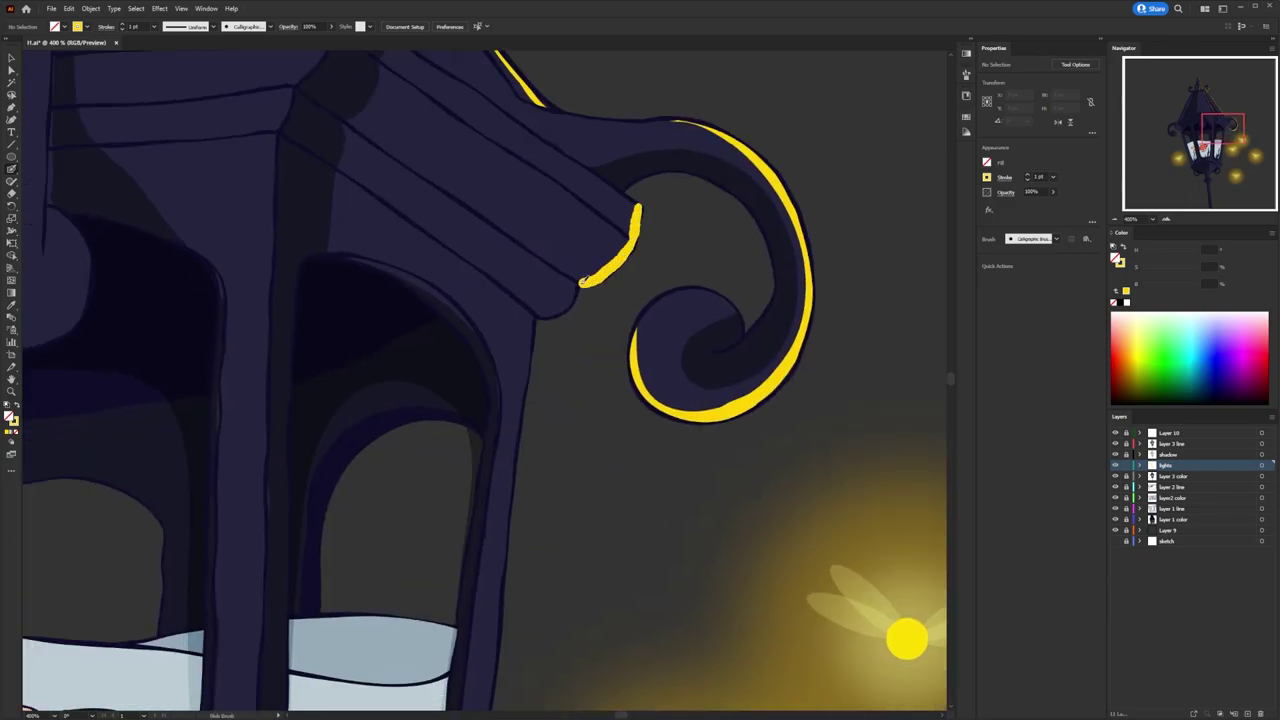
mouse_move(498, 604)
left_mouse_down()
mouse_move(544, 294)
mouse_move(494, 662)
left_mouse_up()
scroll(643, 203, "down", 4)
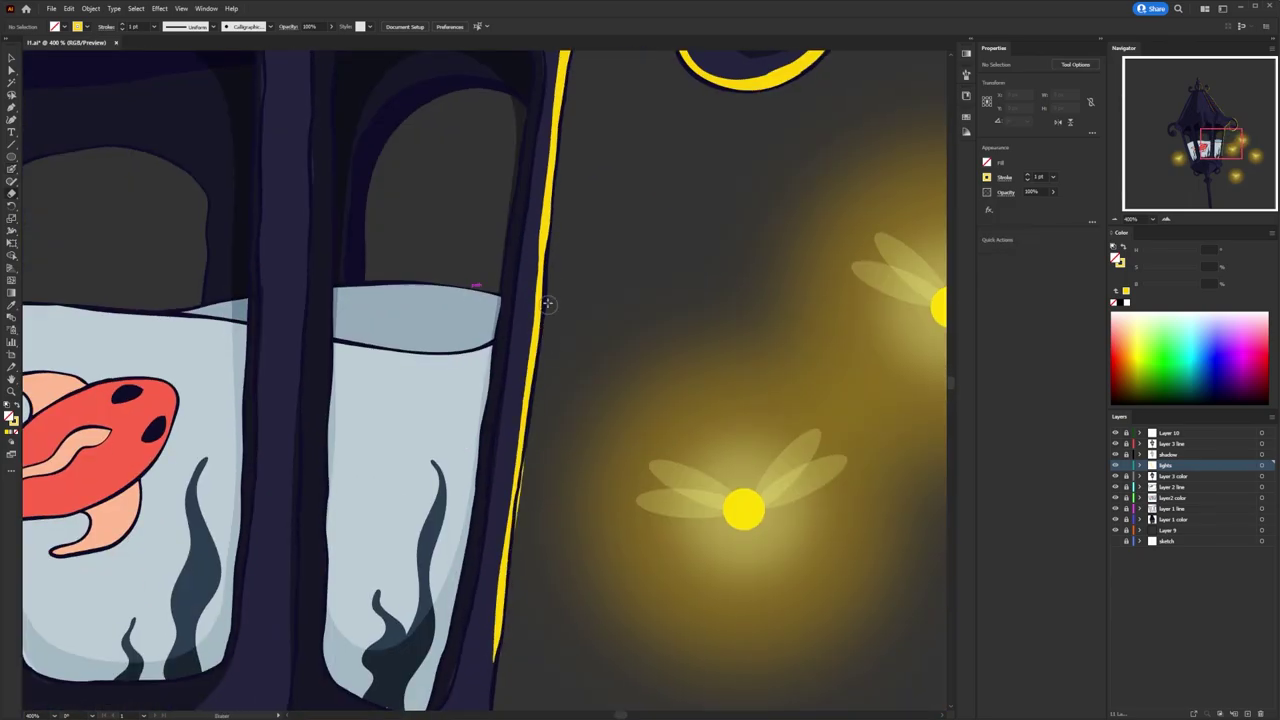
scroll(494, 662, "down", 2)
scroll(523, 558, "down", 1)
scroll(523, 558, "down", 2)
left_click_drag(566, 470, 545, 515)
scroll(586, 171, "up", 3)
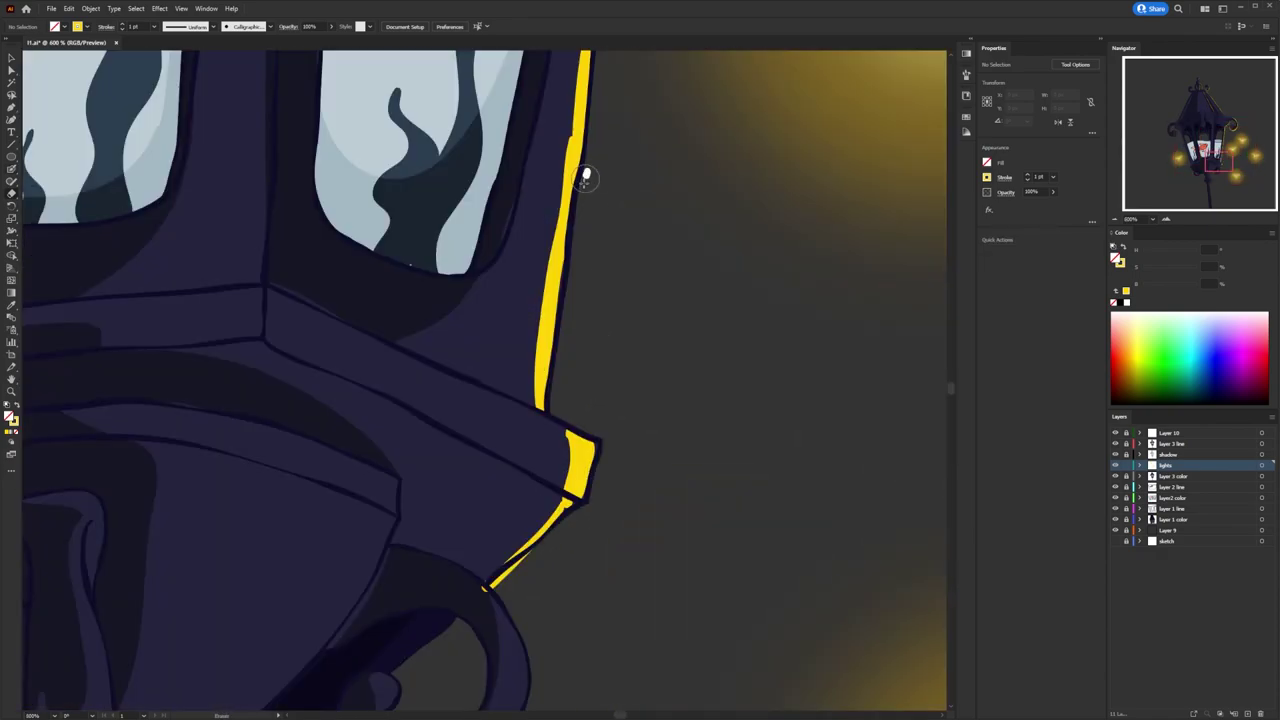
scroll(489, 366, "up", 2)
scroll(510, 497, "down", 3)
scroll(510, 498, "up", 3)
left_click_drag(598, 362, 498, 478)
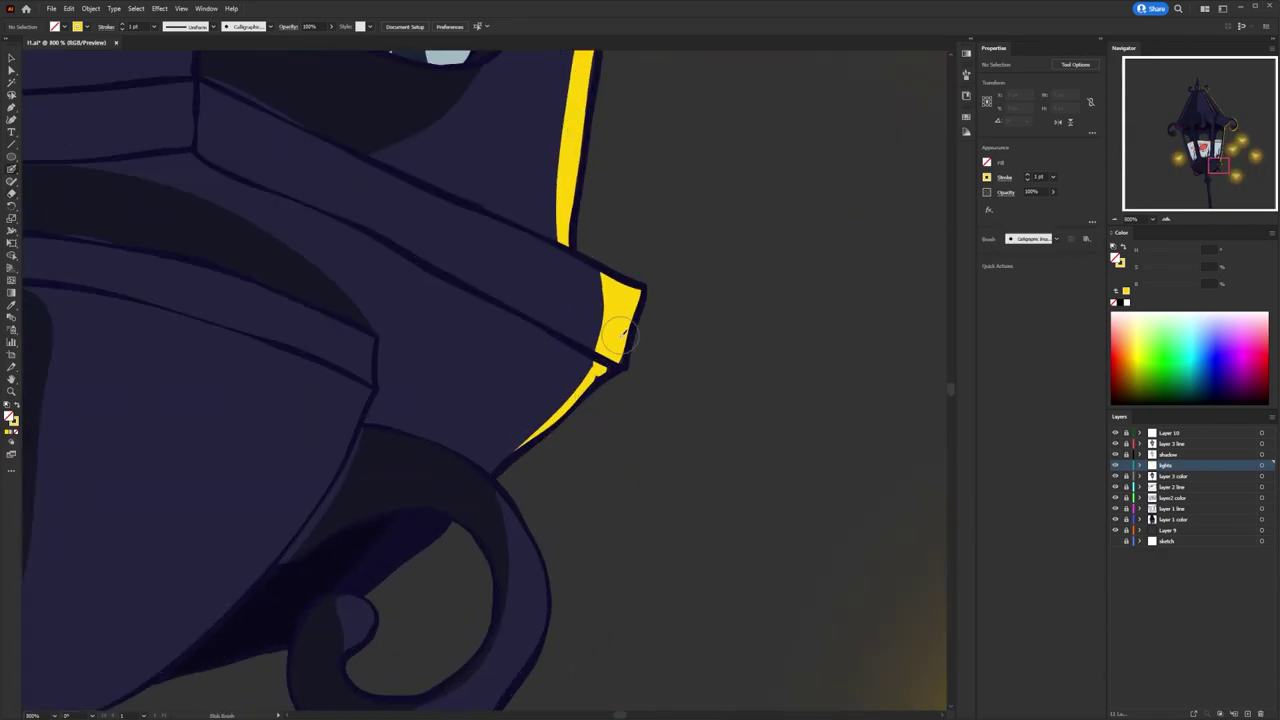
left_click_drag(570, 255, 598, 358)
Run a yellow highlight down the post's right edge to the bottom.
scroll(520, 440, "down", 5)
scroll(514, 480, "down", 2)
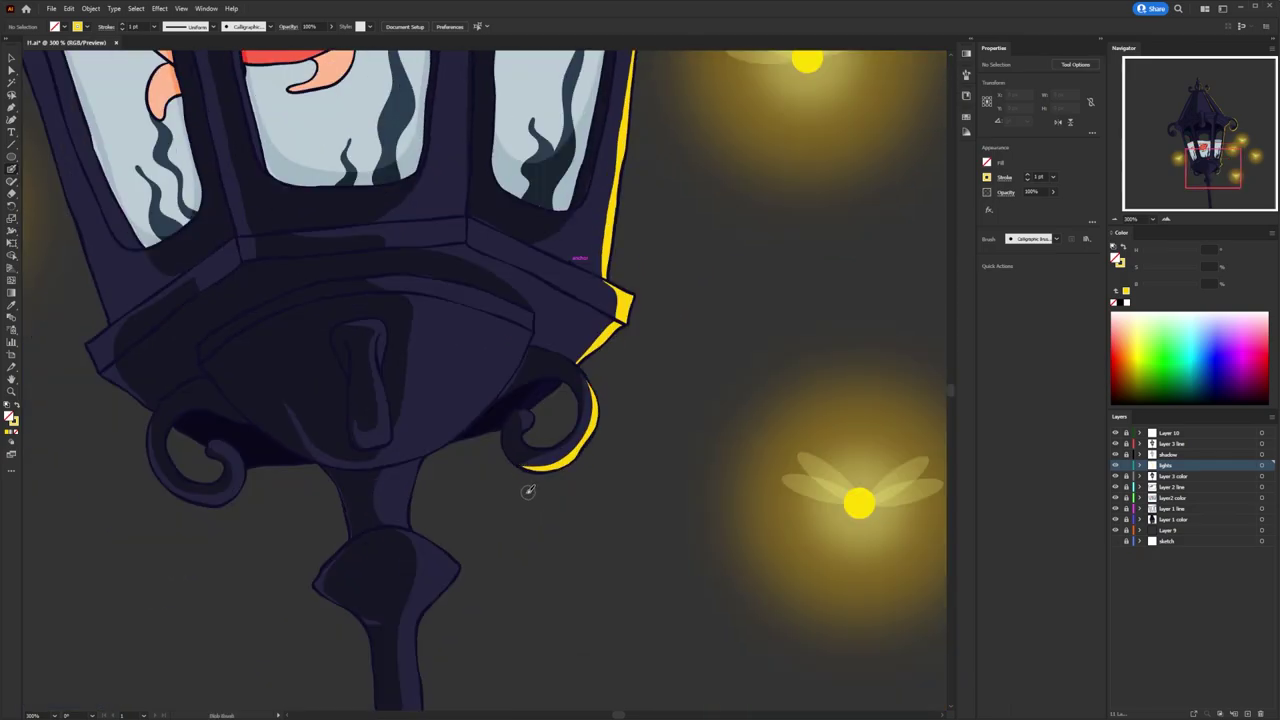
scroll(526, 486, "down", 2)
left_click_drag(460, 374, 446, 438)
scroll(483, 478, "down", 2)
left_click_drag(462, 490, 494, 700)
scroll(466, 508, "up", 1)
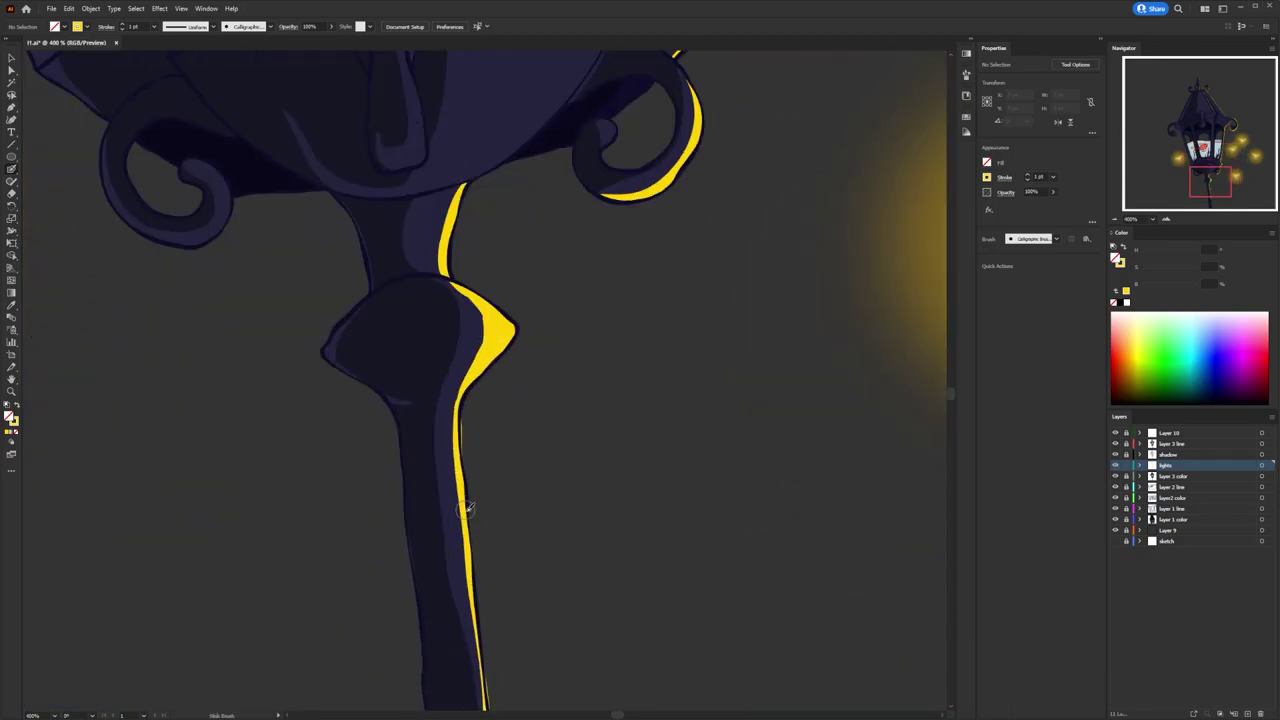
scroll(470, 540, "down", 2)
left_click_drag(486, 588, 493, 713)
scroll(493, 700, "down", 2)
left_click_drag(490, 500, 514, 614)
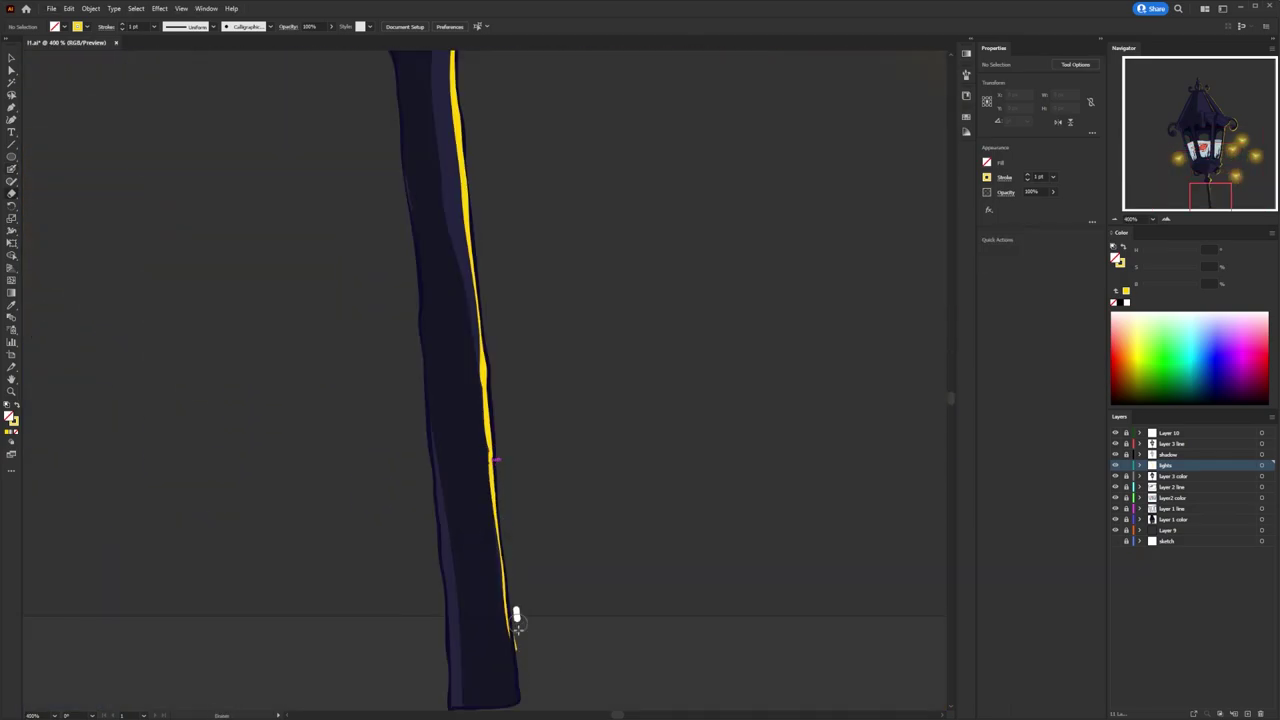
scroll(514, 614, "up", 10)
scroll(630, 430, "up", 2)
Highlight the right edge of the lantern bowl and lower body in yellow.
left_click_drag(630, 405, 480, 600)
left_click_drag(583, 378, 500, 580)
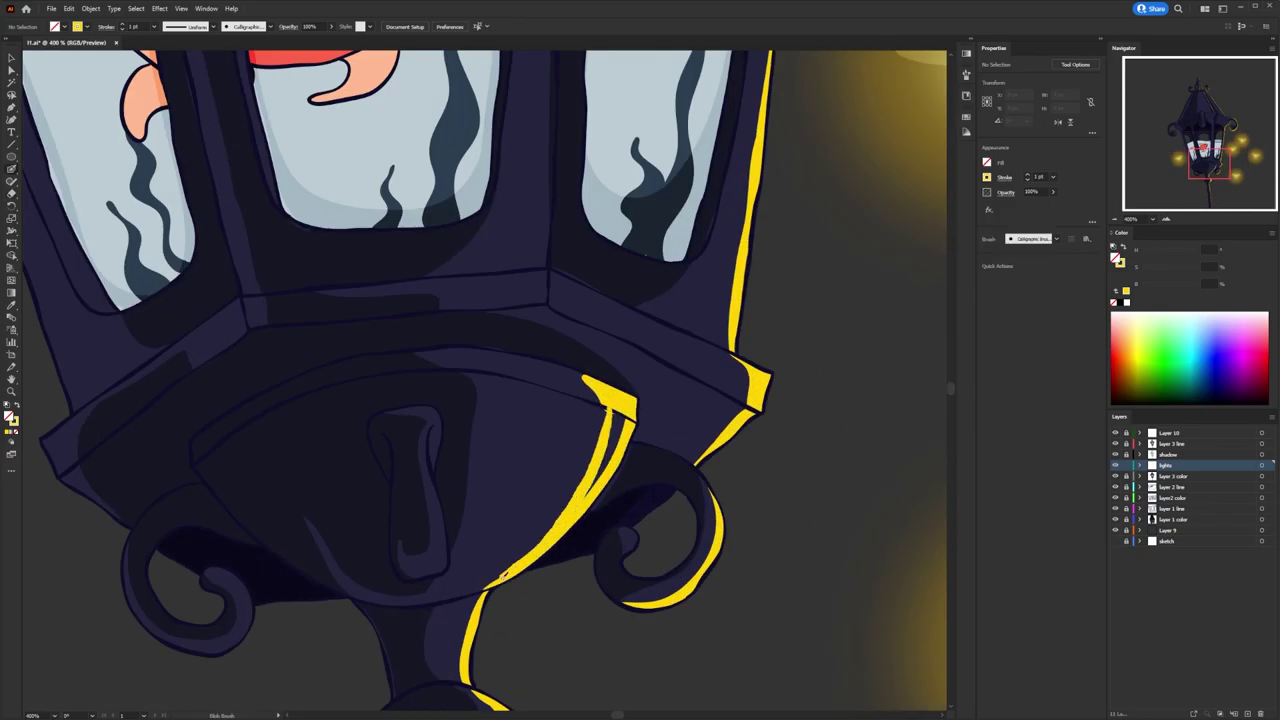
scroll(608, 400, "down", 2)
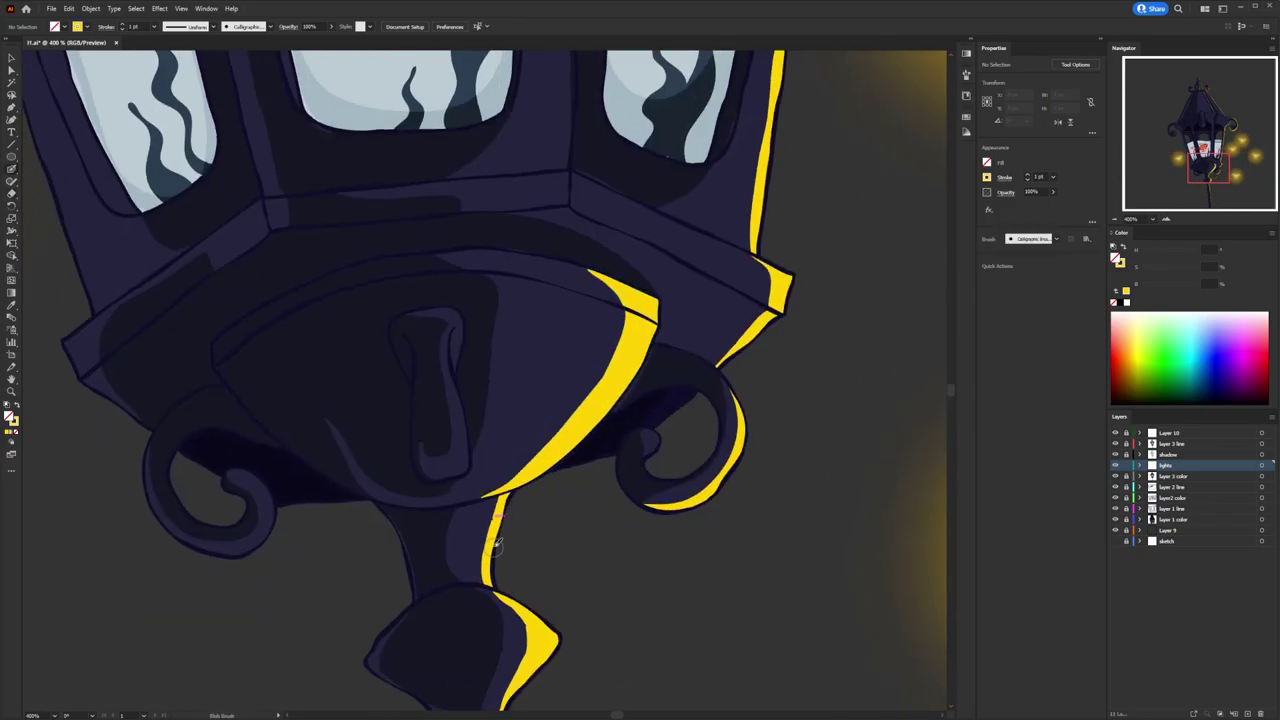
scroll(495, 545, "down", 2)
scroll(550, 420, "up", 4)
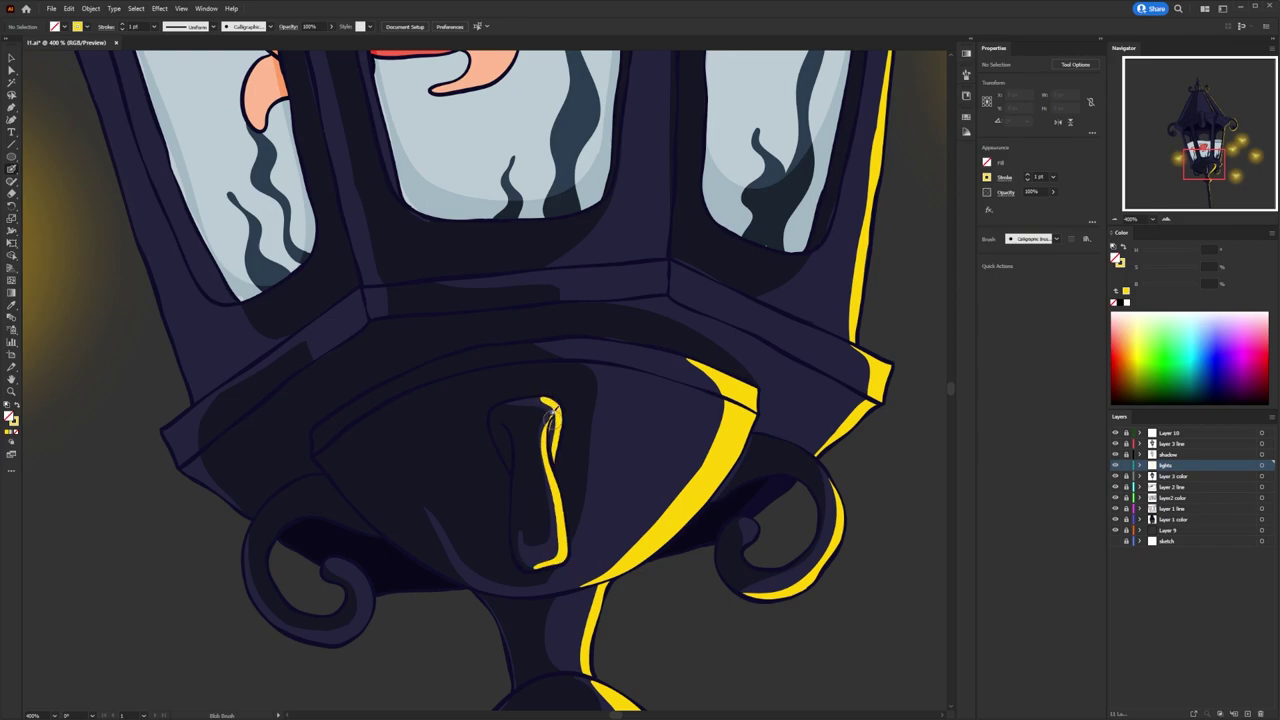
Add a yellow highlight stroke to the base curl.
scroll(800, 450, "down", 5)
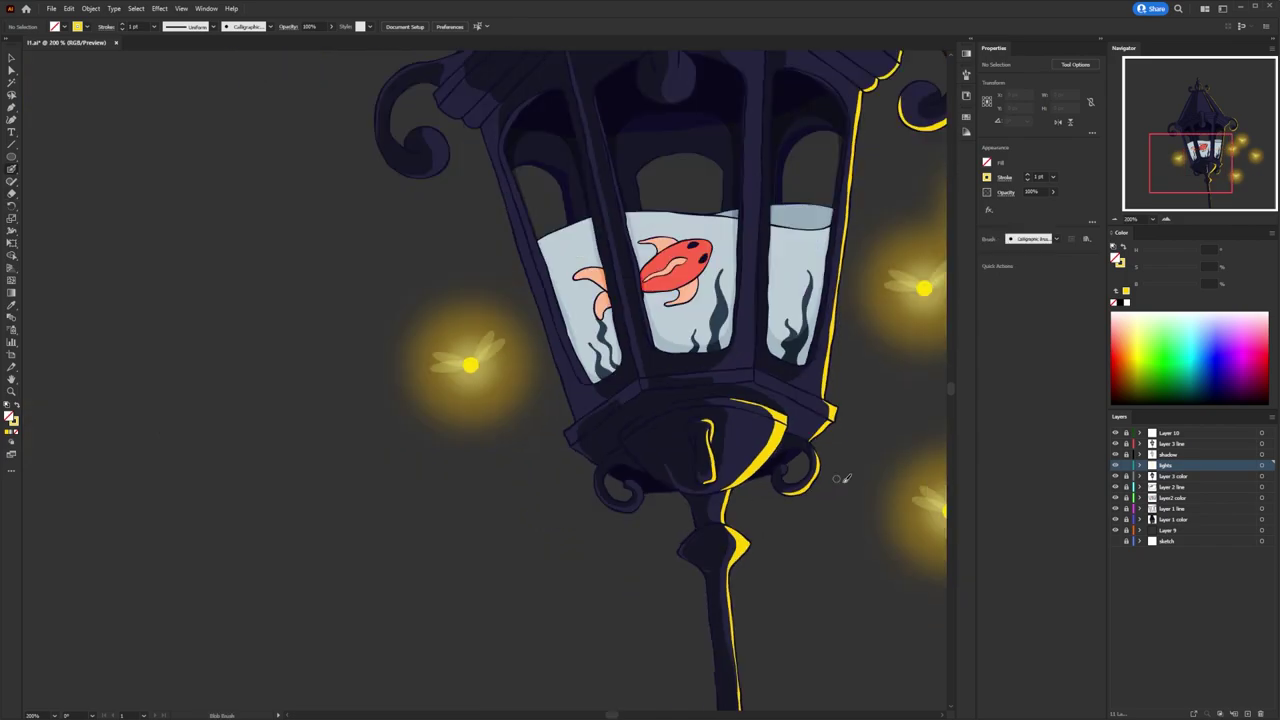
scroll(843, 480, "down", 2)
scroll(722, 437, "up", 7)
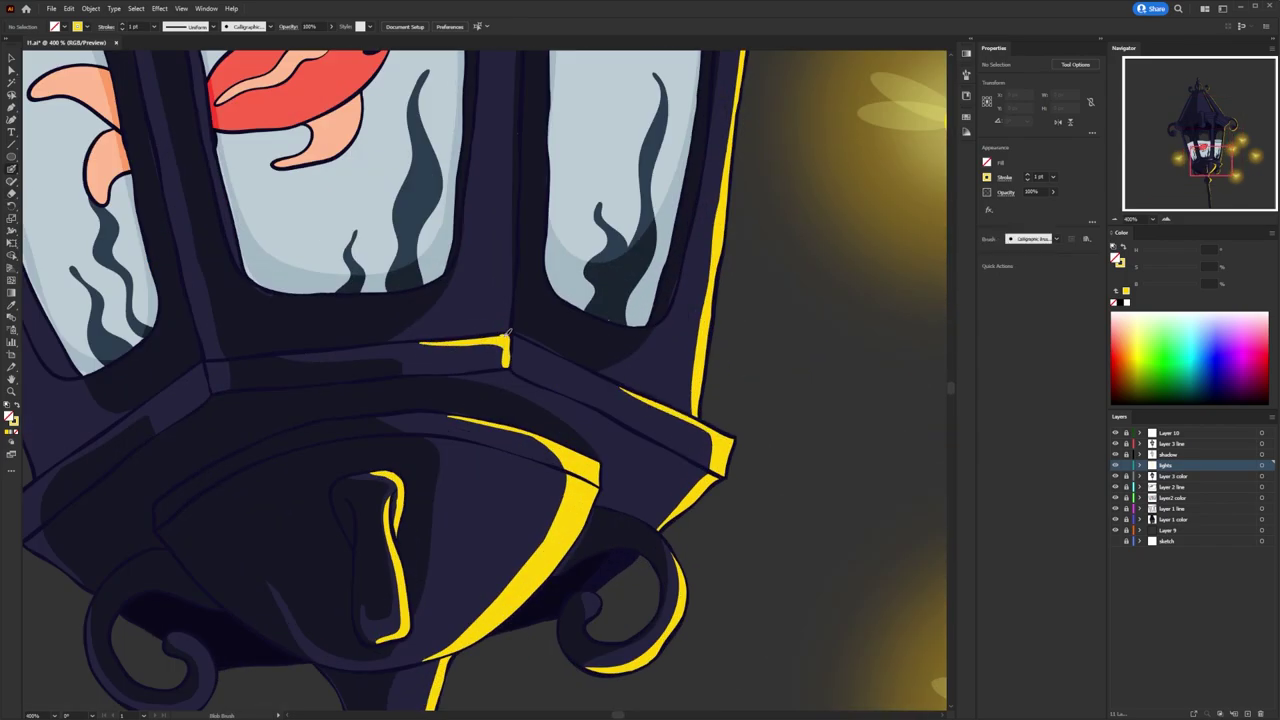
scroll(508, 333, "down", 3)
scroll(508, 333, "down", 2)
scroll(560, 450, "up", 4)
scroll(560, 450, "up", 3)
left_click_drag(588, 418, 526, 468)
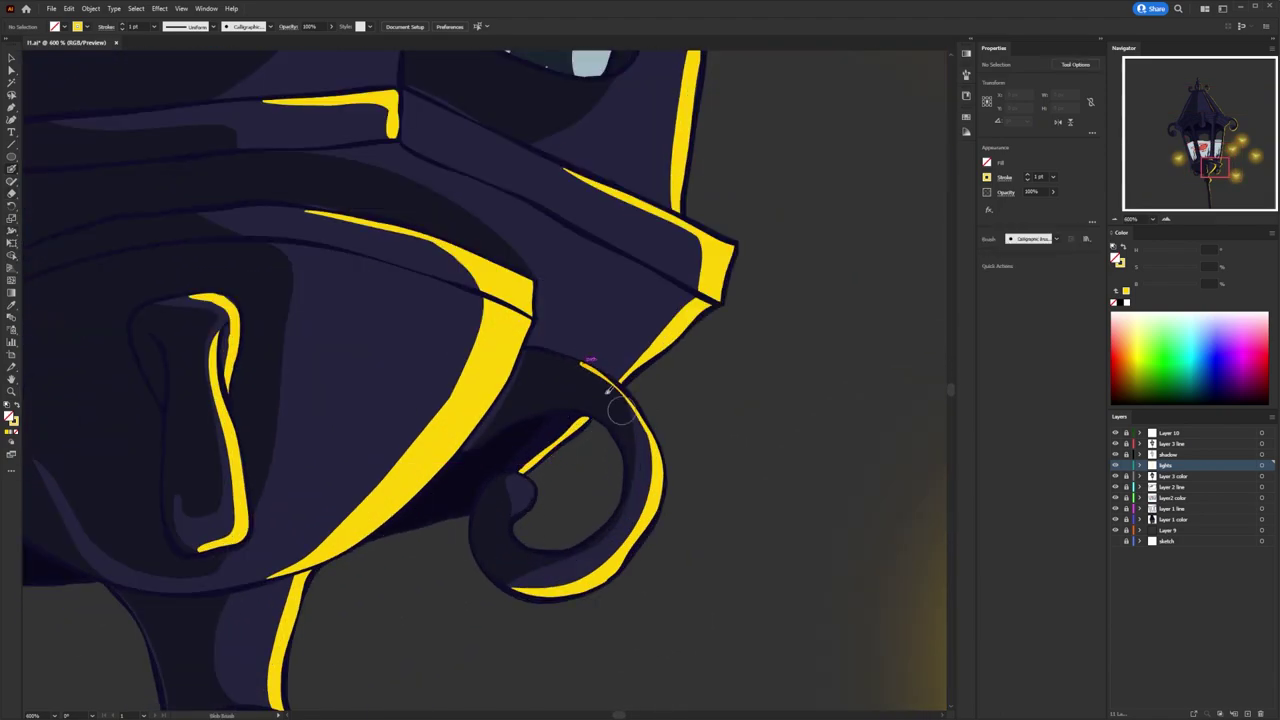
Paint a yellow crescent highlight on the hanging knob below the roof.
scroll(620, 405, "down", 3)
scroll(610, 440, "up", 3)
scroll(610, 440, "down", 3)
scroll(541, 410, "up", 2)
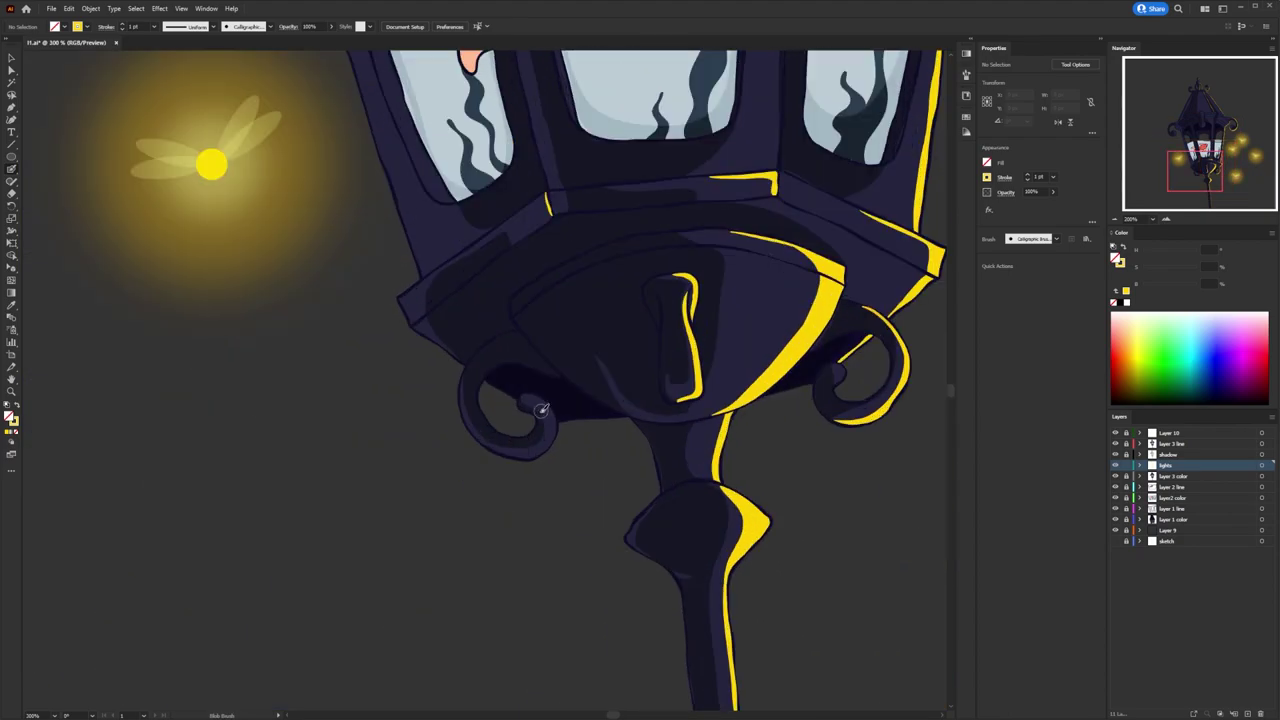
scroll(541, 410, "up", 2)
scroll(412, 385, "down", 2)
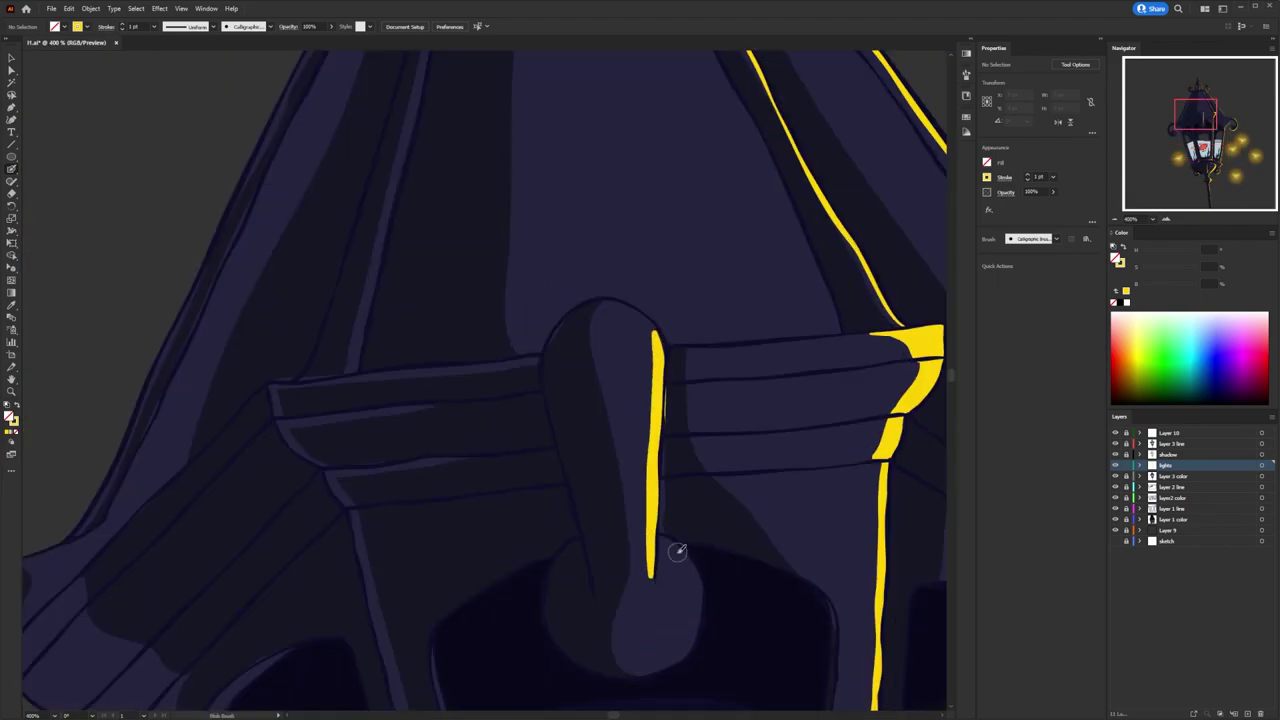
left_click_drag(677, 550, 664, 637)
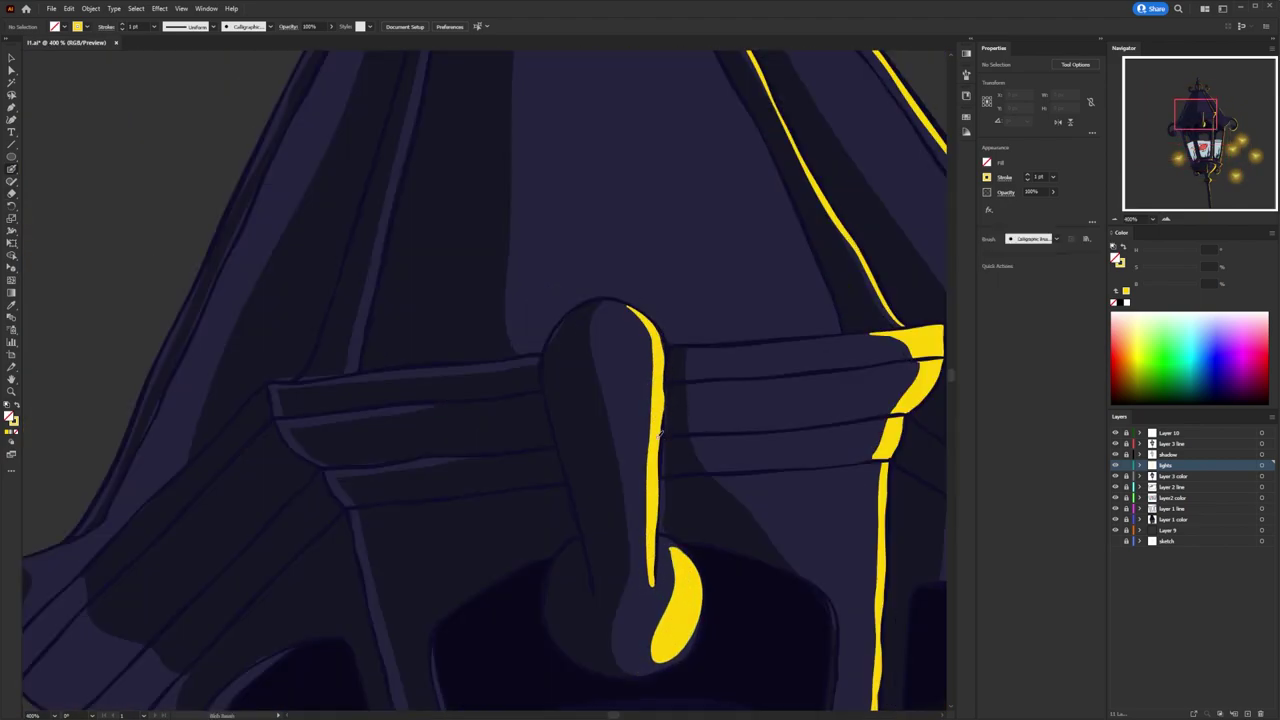
scroll(660, 431, "down", 1)
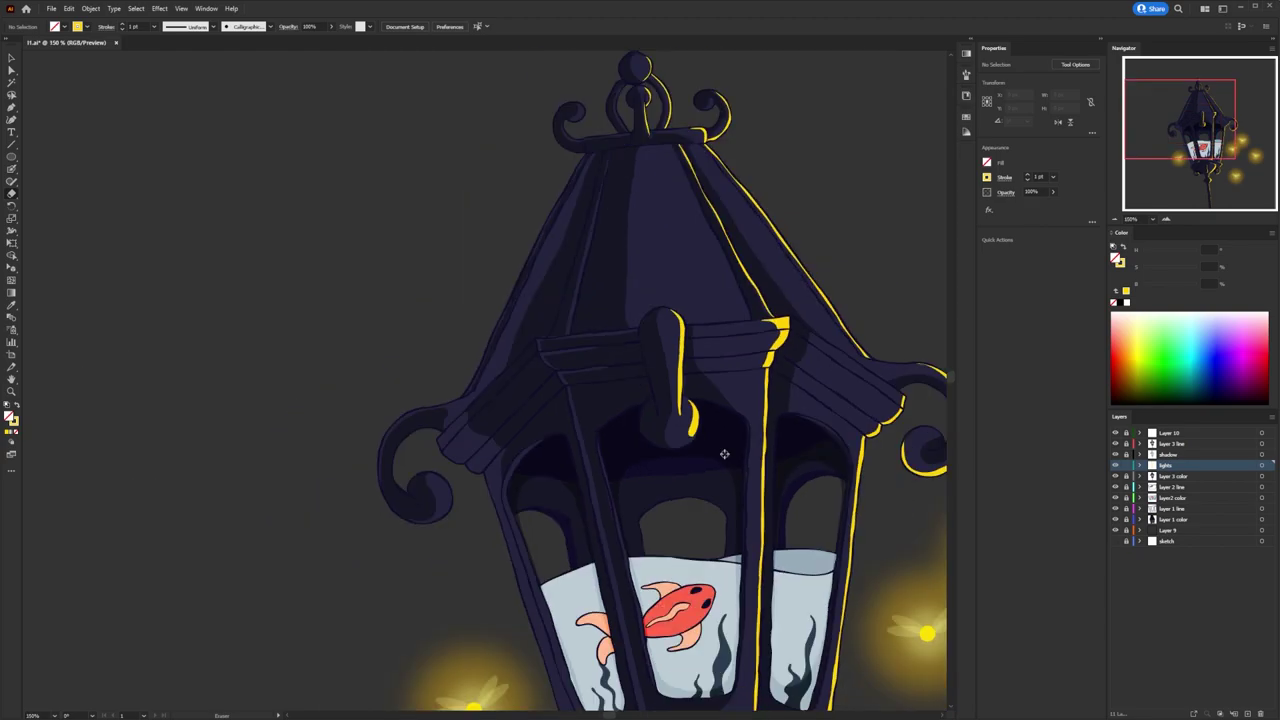
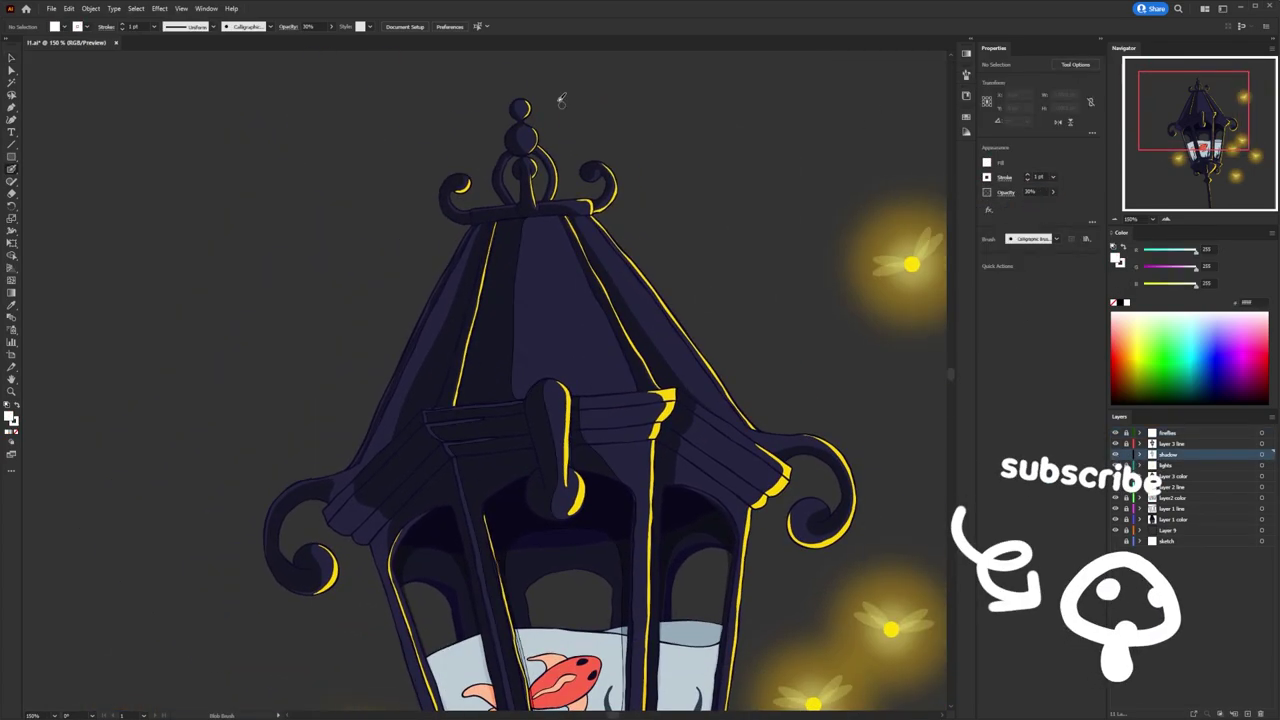
Paint soft translucent shading on the finial's middle ball and right scroll.
left_click_drag(545, 285, 540, 332)
left_click_drag(808, 330, 792, 352)
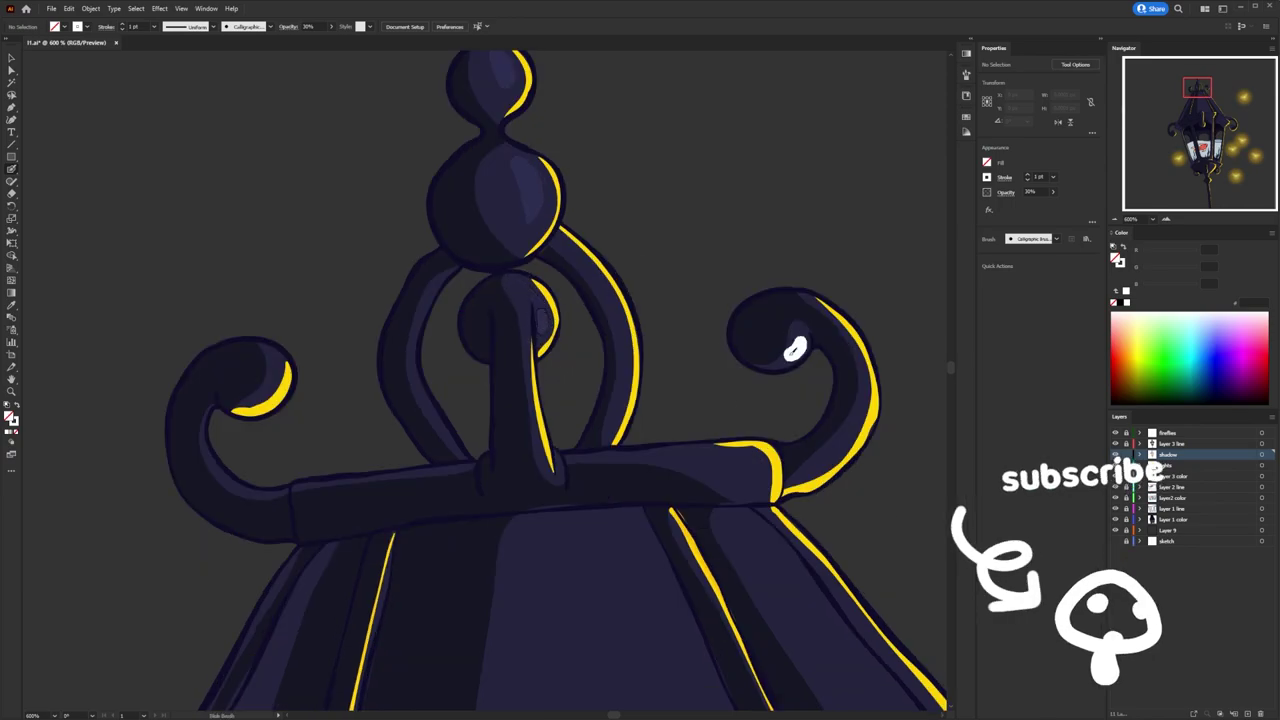
left_click_drag(478, 214, 467, 262)
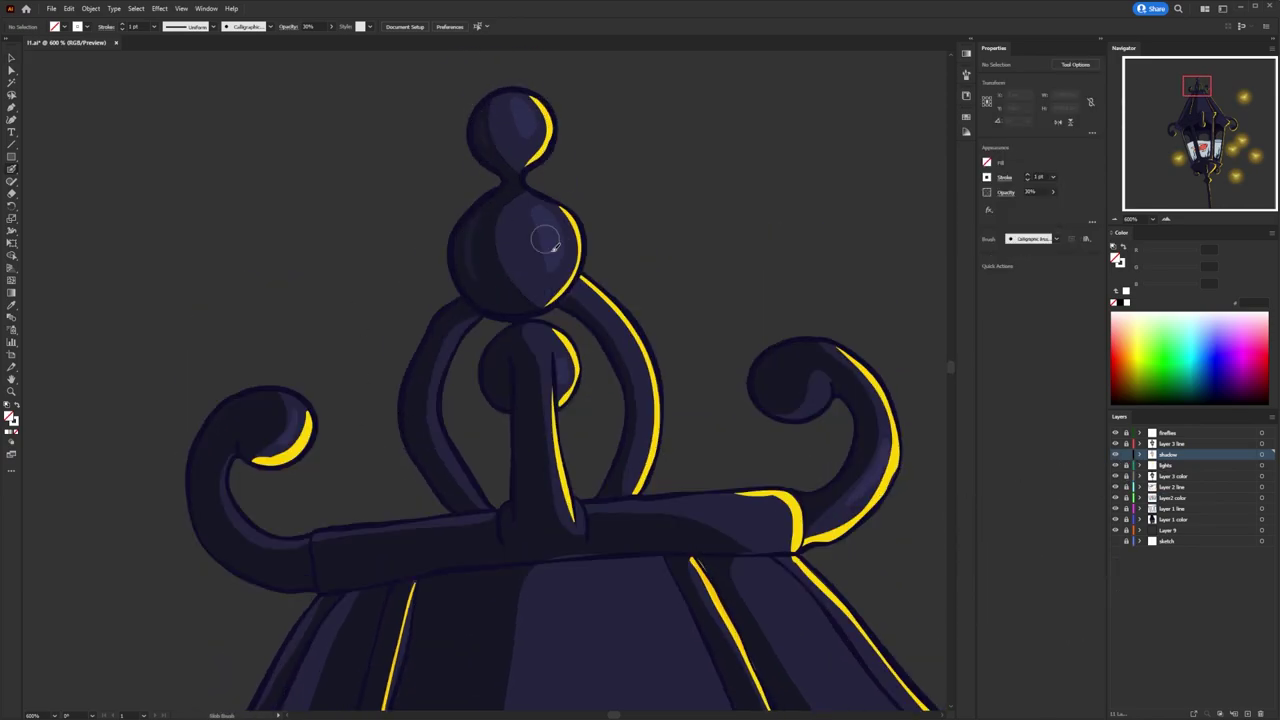
Paint a shading stroke along the lantern roof edge.
key("ctrl+minus")
scroll(457, 206, "down", 3)
scroll(586, 294, "down", 3)
scroll(565, 372, "down", 3)
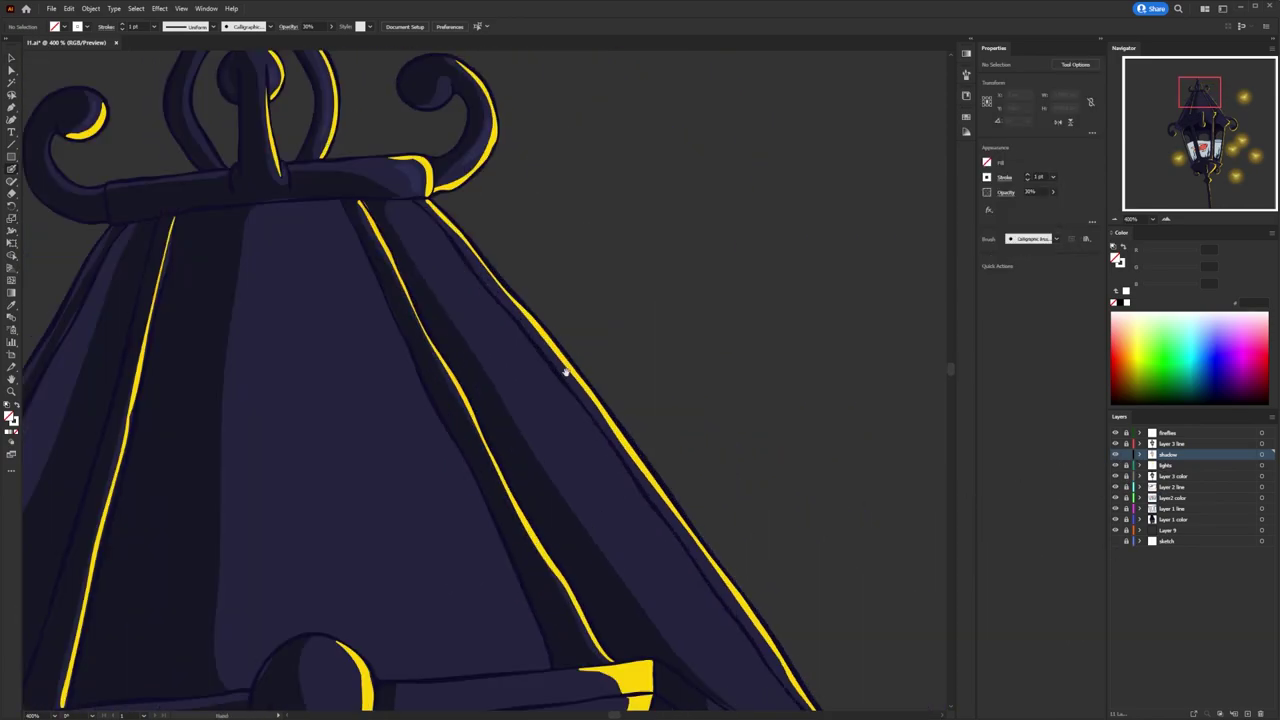
scroll(565, 372, "down", 3)
left_click_drag(466, 321, 490, 345)
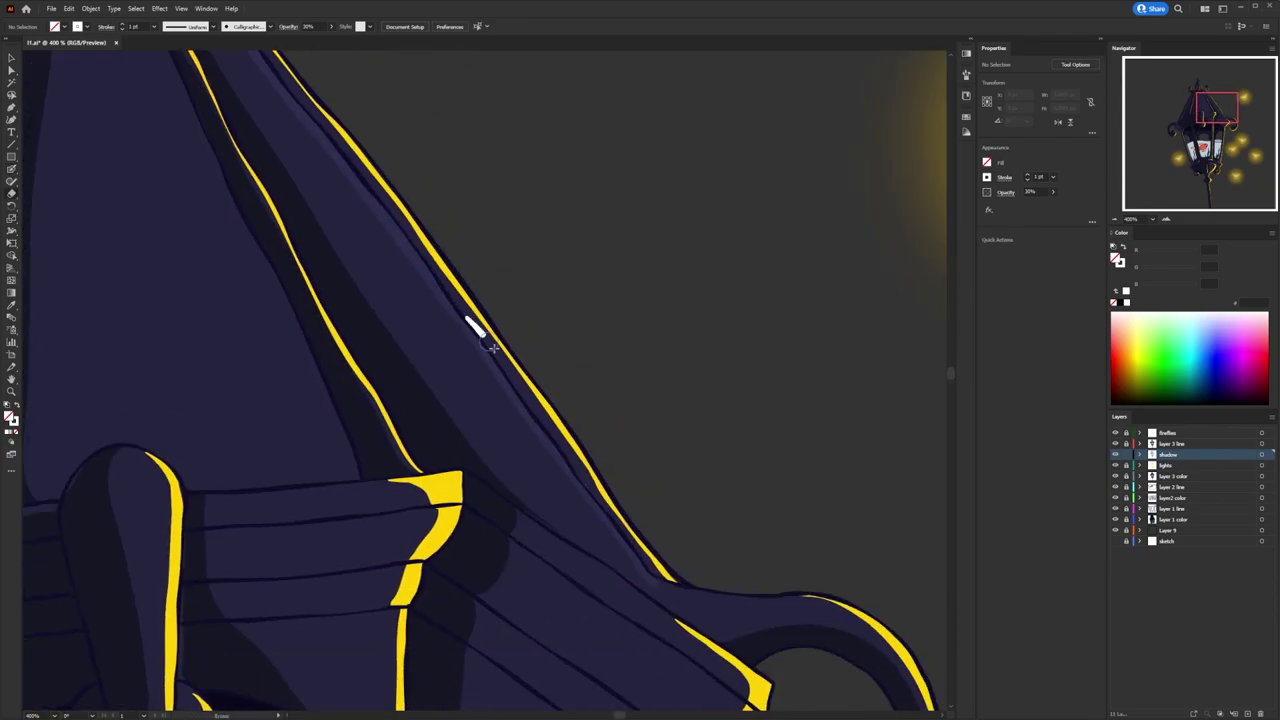
Move the shadow layer beneath the lights layer.
scroll(490, 345, "up", 3)
scroll(566, 368, "down", 3)
scroll(694, 449, "down", 3)
scroll(616, 518, "down", 2)
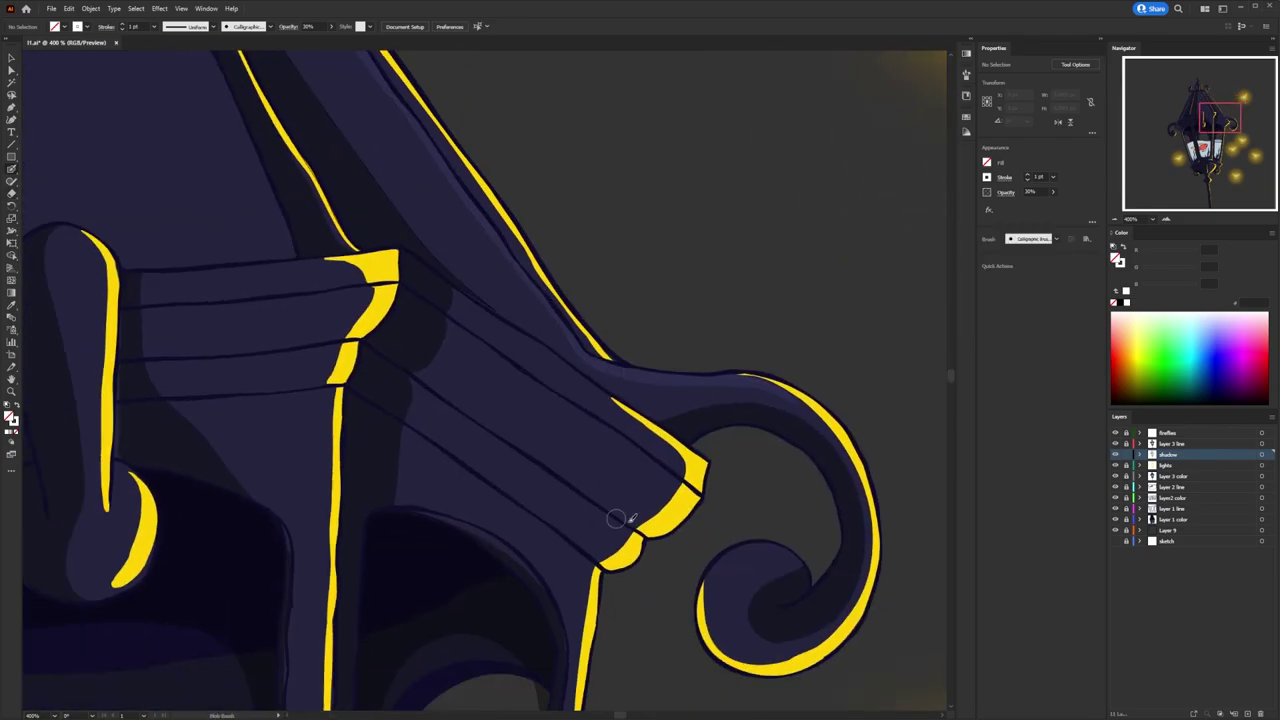
scroll(616, 518, "down", 2)
left_click_drag(678, 398, 623, 357)
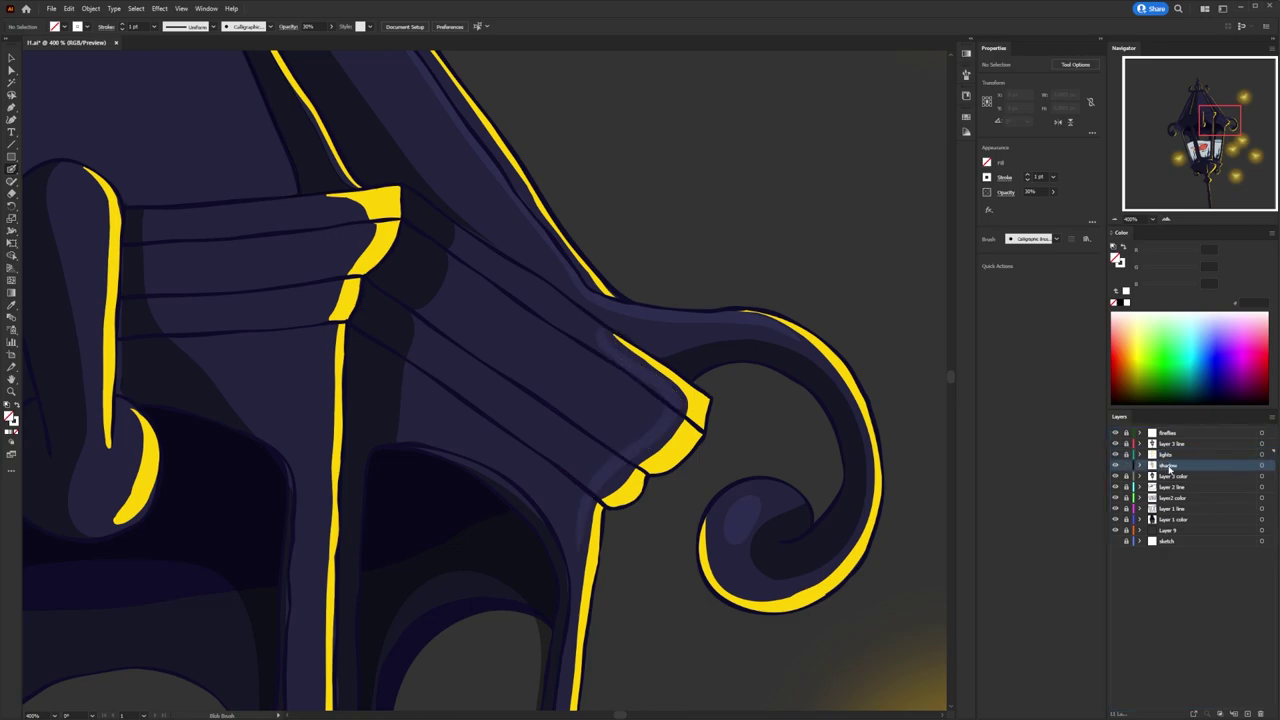
scroll(611, 341, "down", 3)
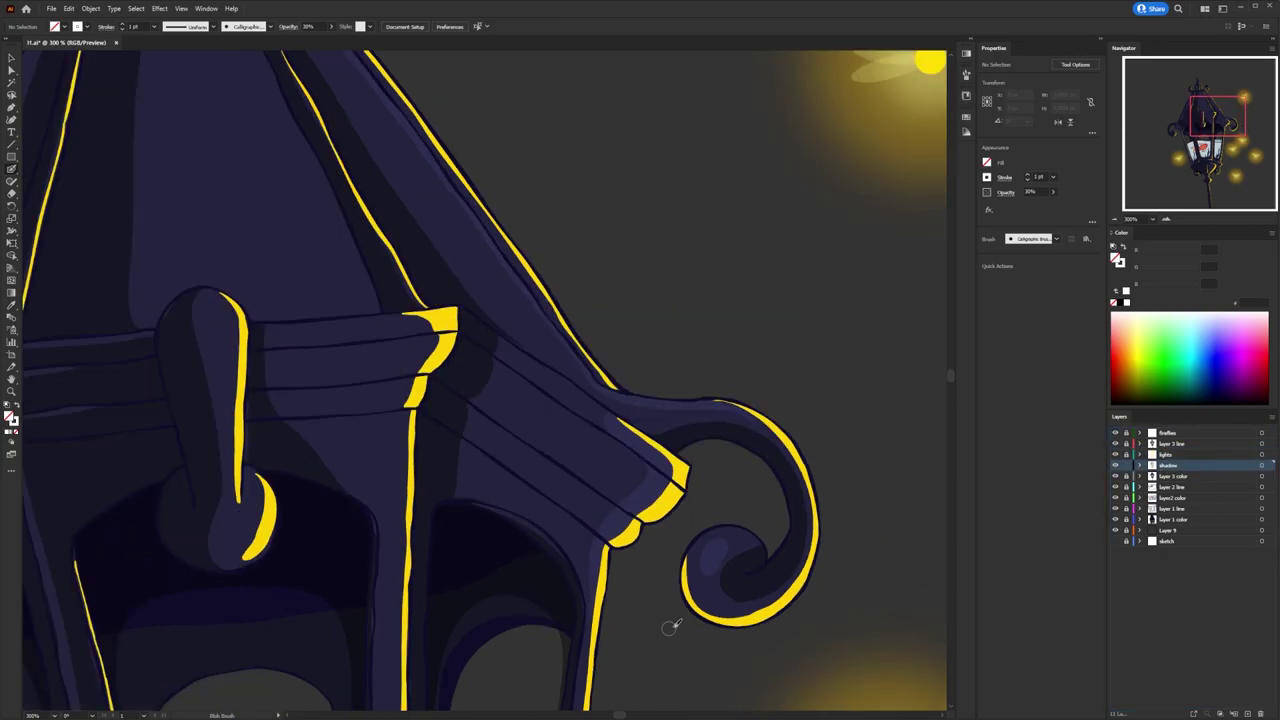
scroll(674, 600, "down", 2)
scroll(678, 244, "up", 3)
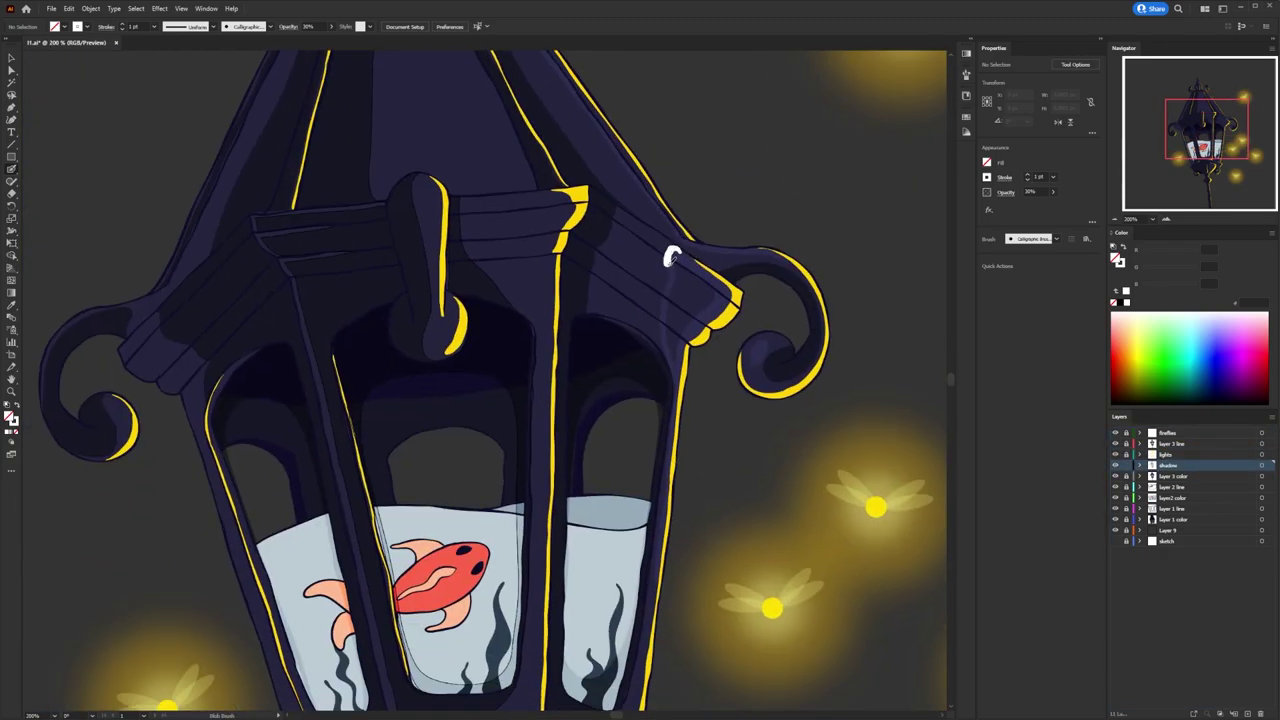
Shade the lower cuff edge around its corner.
key("F5")
key("Escape")
scroll(660, 272, "up", 2)
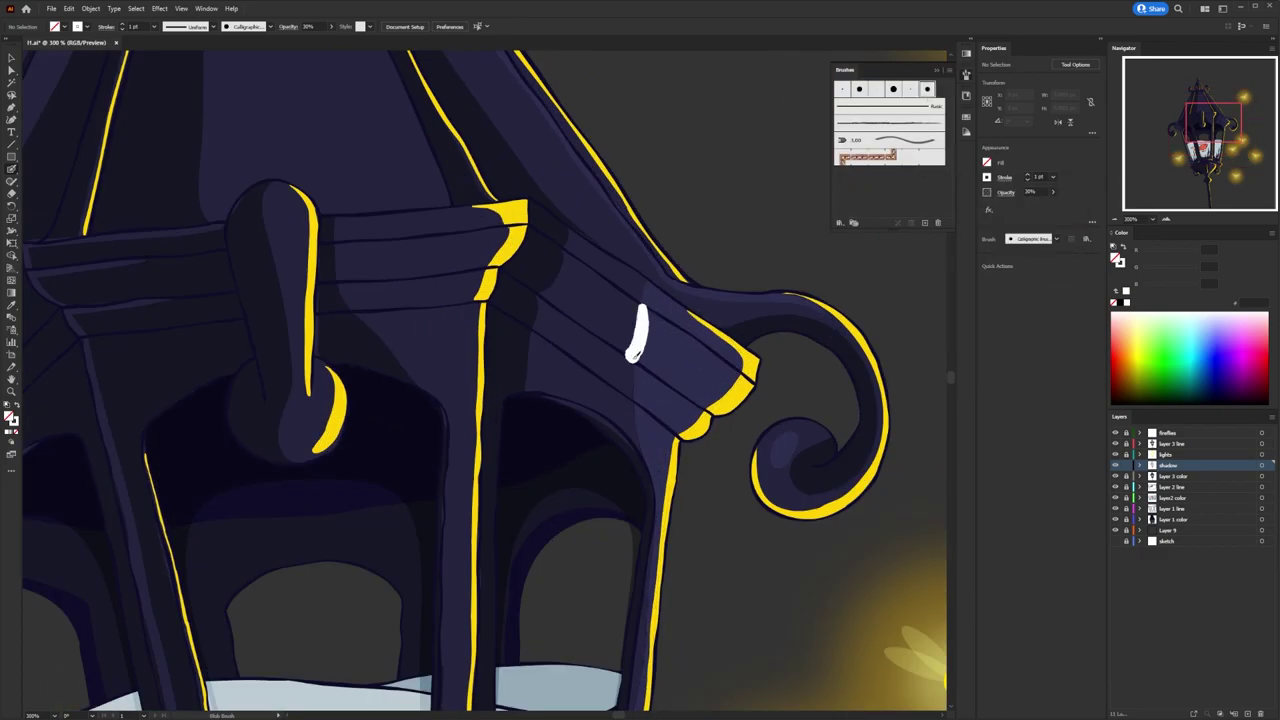
scroll(640, 335, "down", 3)
scroll(660, 400, "down", 2)
scroll(692, 455, "up", 4)
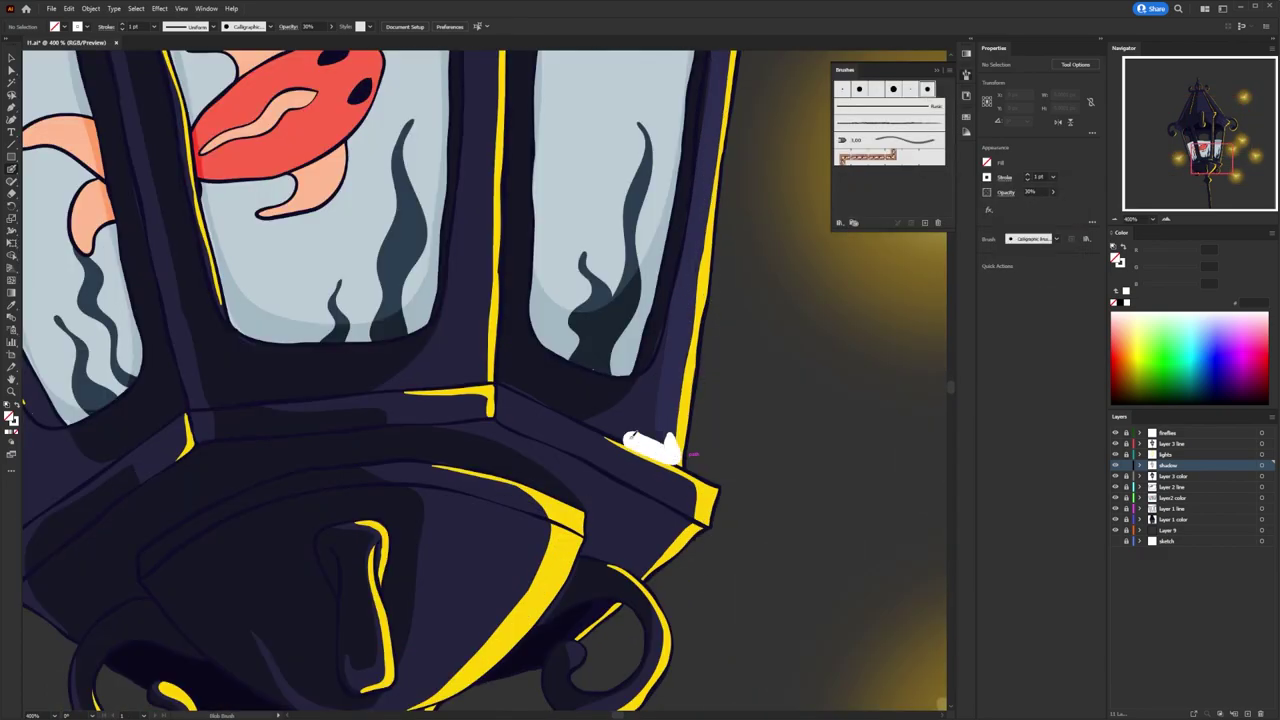
left_click_drag(597, 440, 636, 570)
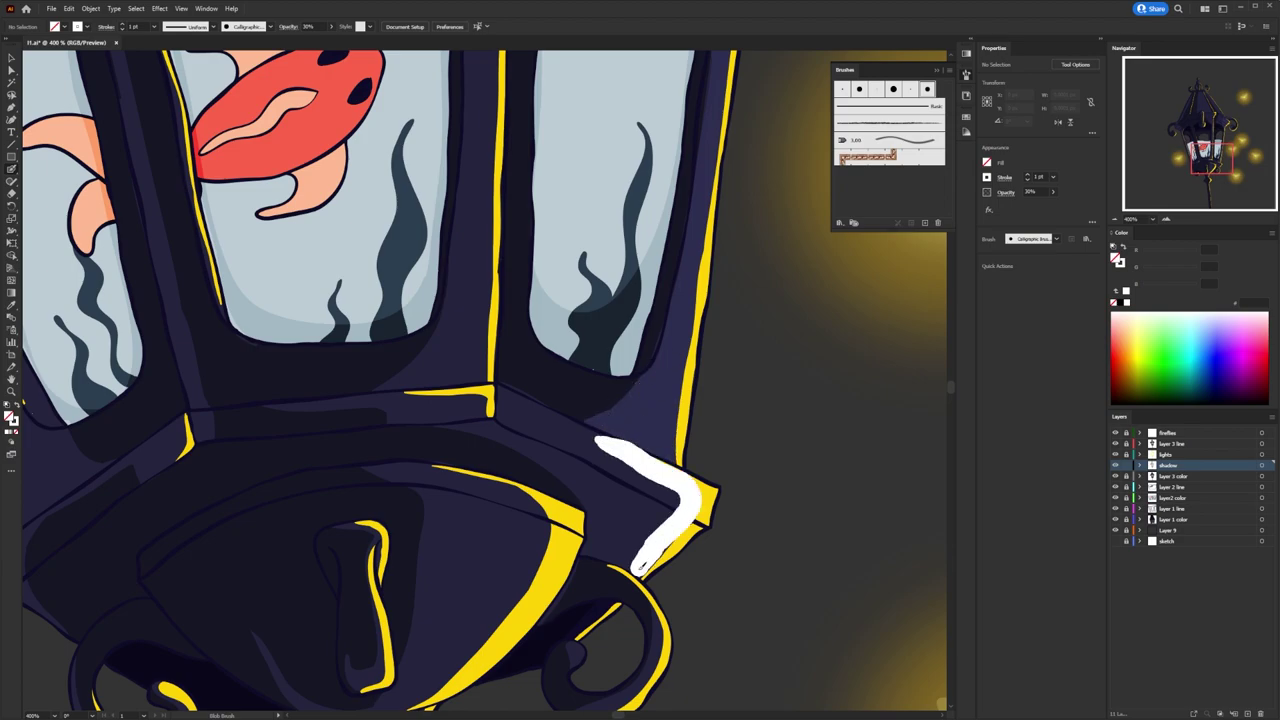
Shade the lantern's top-left curl with two soft strokes.
scroll(590, 435, "down", 3)
scroll(650, 400, "up", 5)
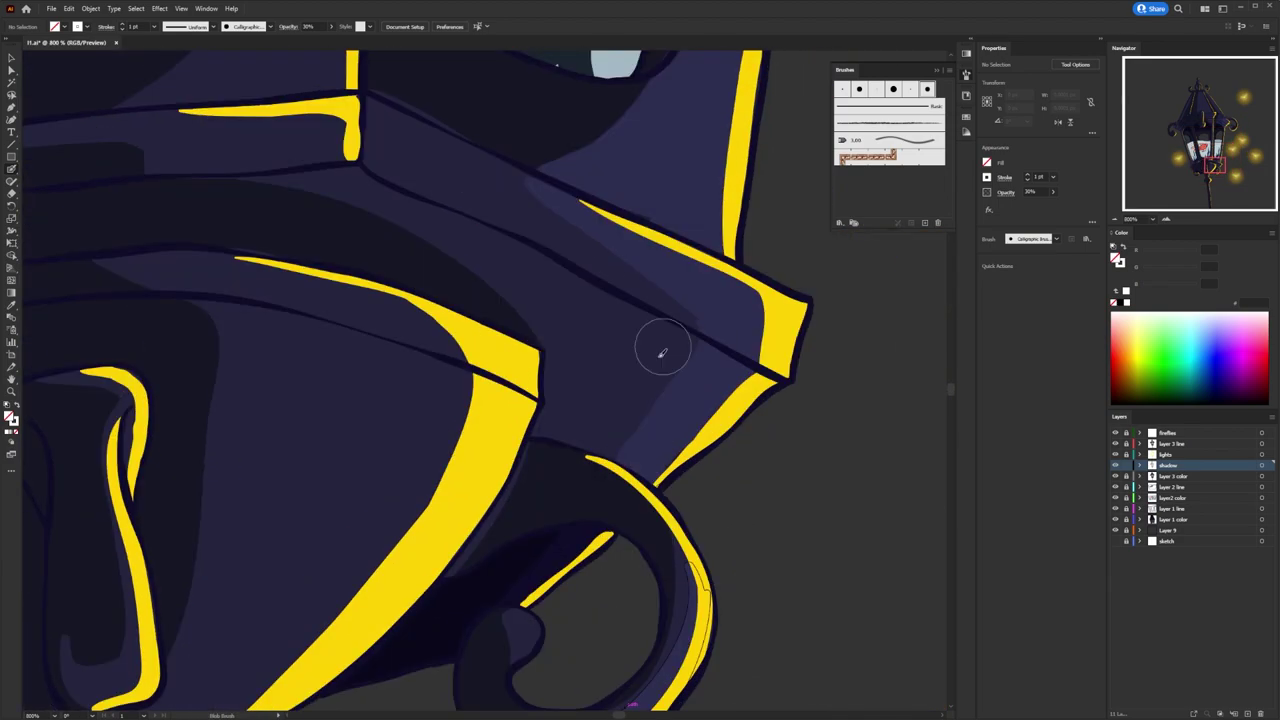
scroll(640, 400, "down", 4)
scroll(580, 430, "down", 1)
scroll(548, 458, "down", 1)
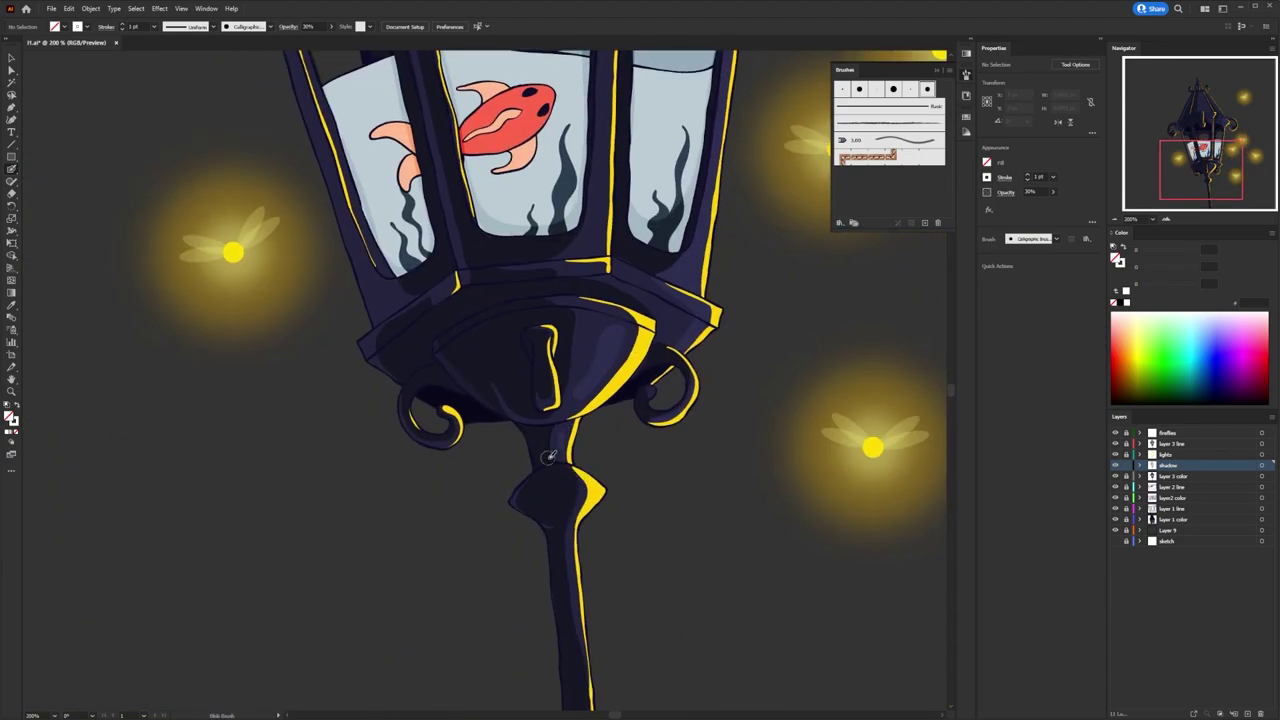
scroll(500, 400, "up", 3)
scroll(500, 400, "left", 2)
scroll(450, 360, "up", 4)
scroll(450, 360, "left", 2)
mouse_move(407, 312)
left_mouse_down()
mouse_move(452, 345)
mouse_move(405, 480)
left_mouse_up()
scroll(452, 345, "up", 2)
scroll(452, 345, "left", 1)
scroll(381, 461, "up", 3)
left_click_drag(638, 102, 565, 243)
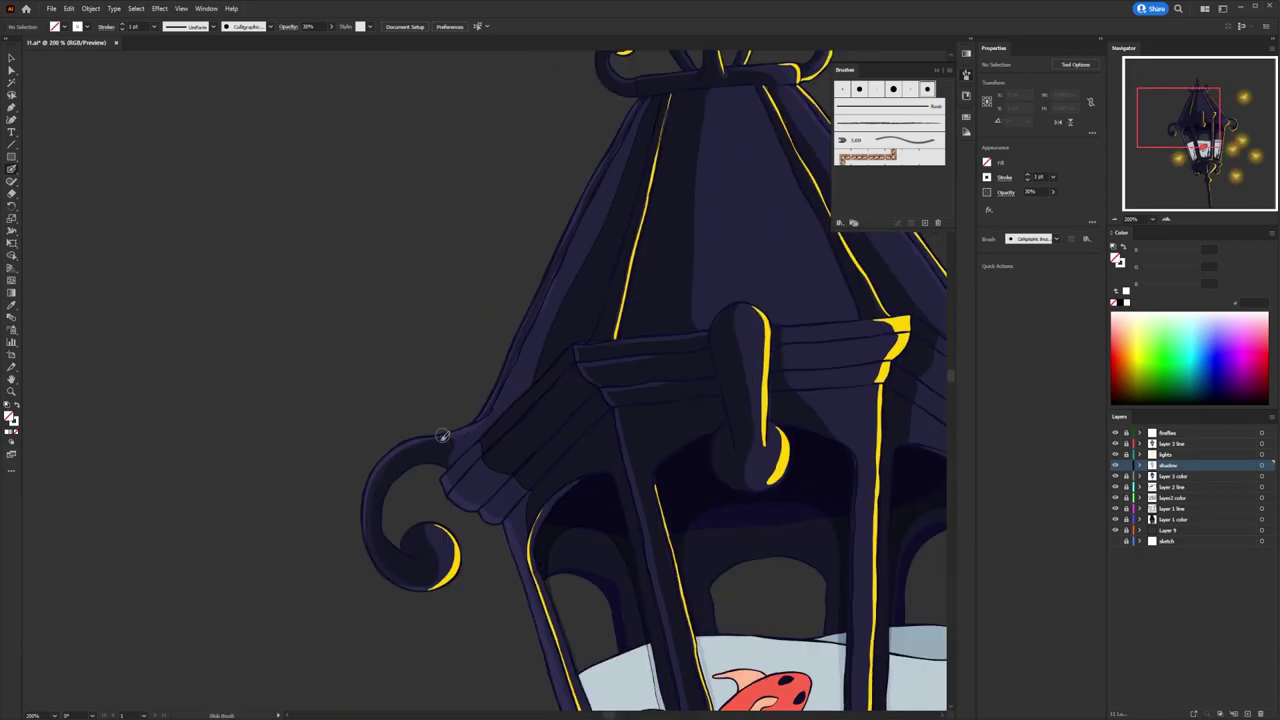
Add several more shading strokes along the roof edge and roof top.
scroll(442, 436, "up", 2)
scroll(548, 256, "up", 5)
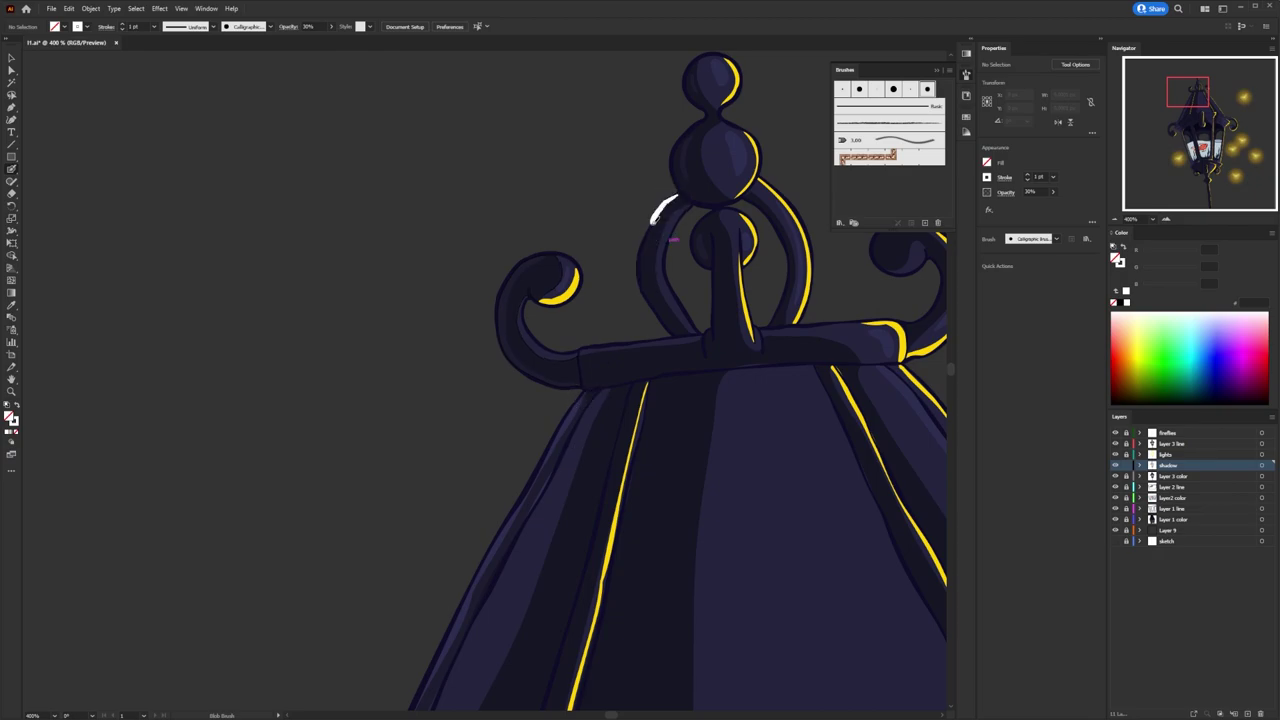
scroll(676, 323, "down", 3)
scroll(565, 253, "up", 2)
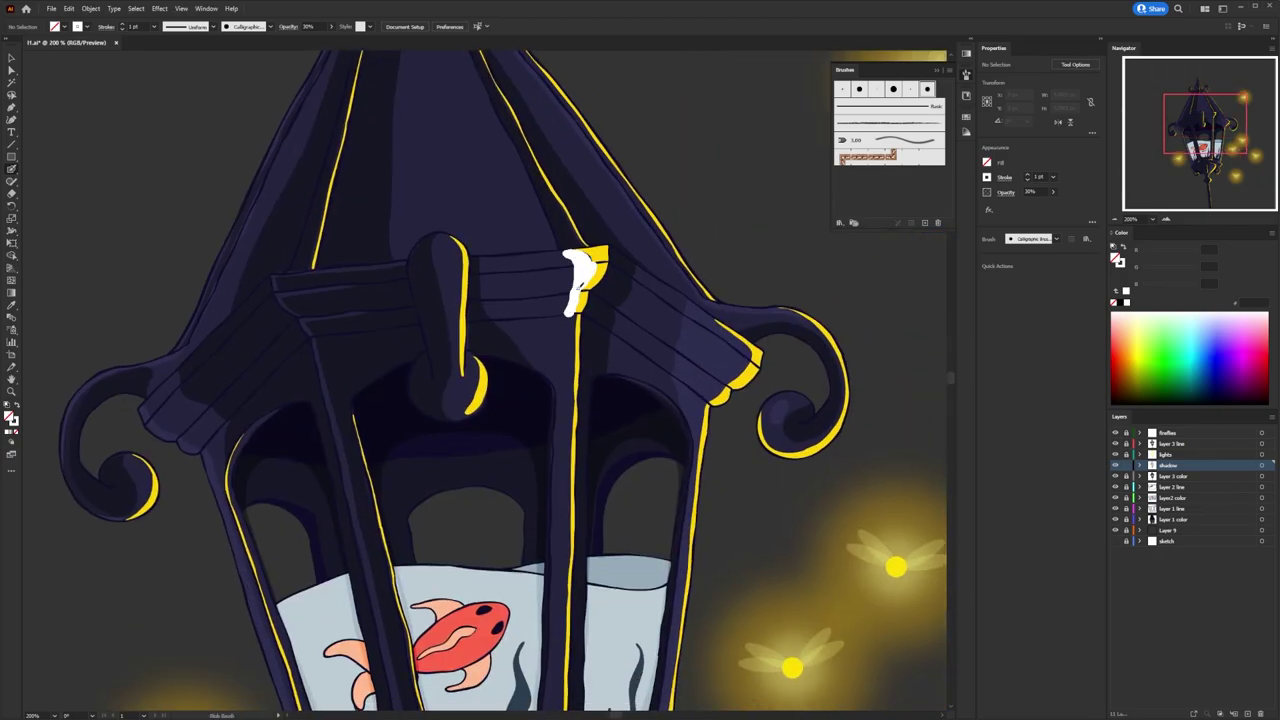
scroll(578, 288, "down", 2)
scroll(574, 310, "down", 4)
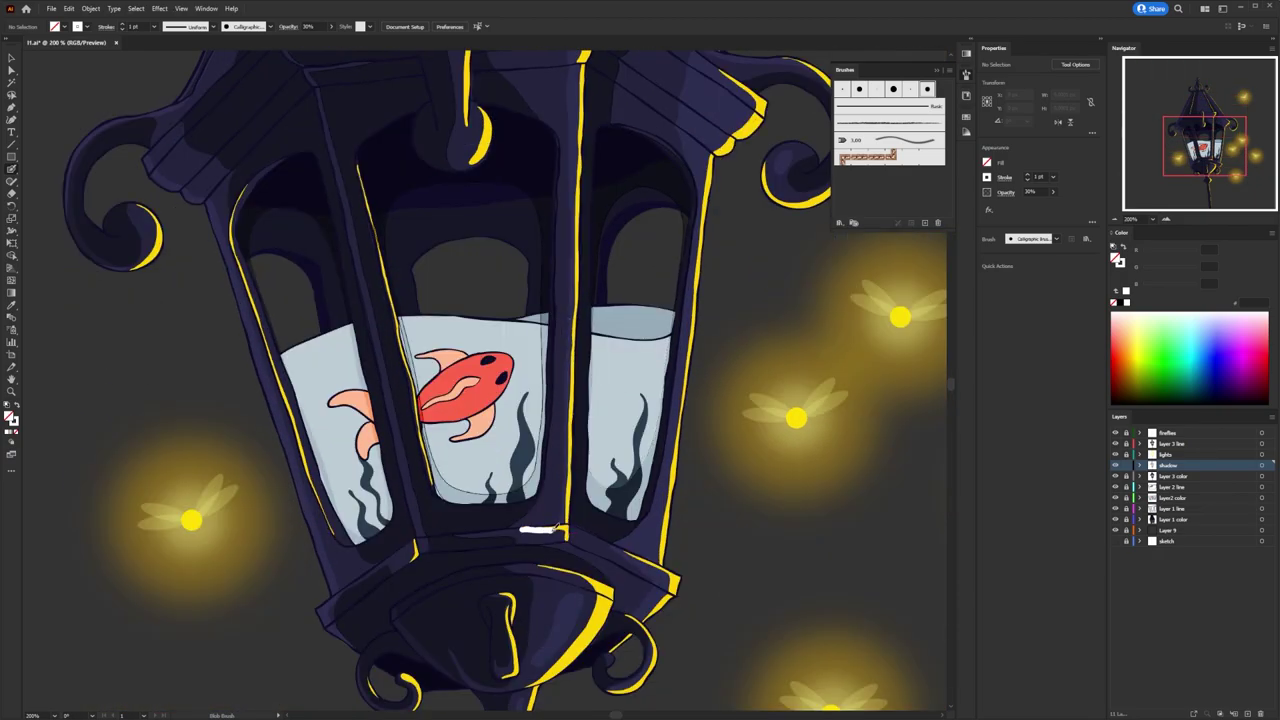
scroll(565, 530, "up", 5)
left_click_drag(505, 140, 608, 372)
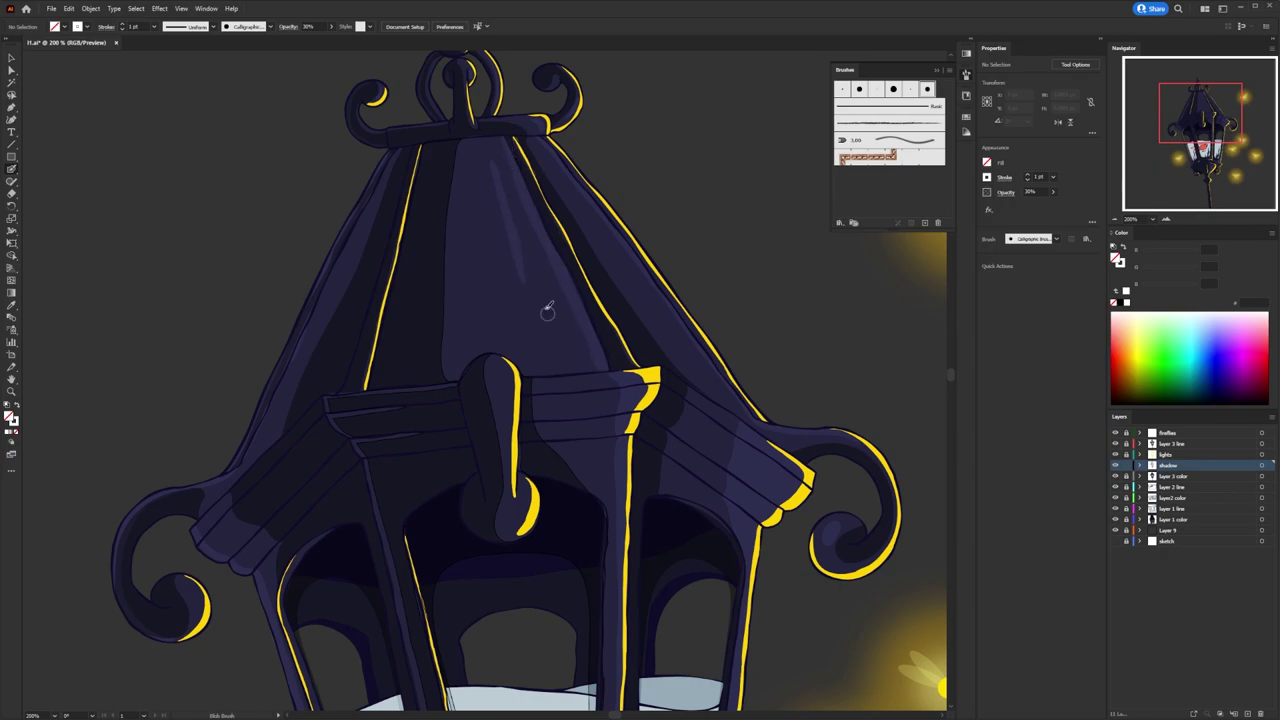
left_click_drag(530, 300, 700, 320)
left_click_drag(680, 165, 778, 390)
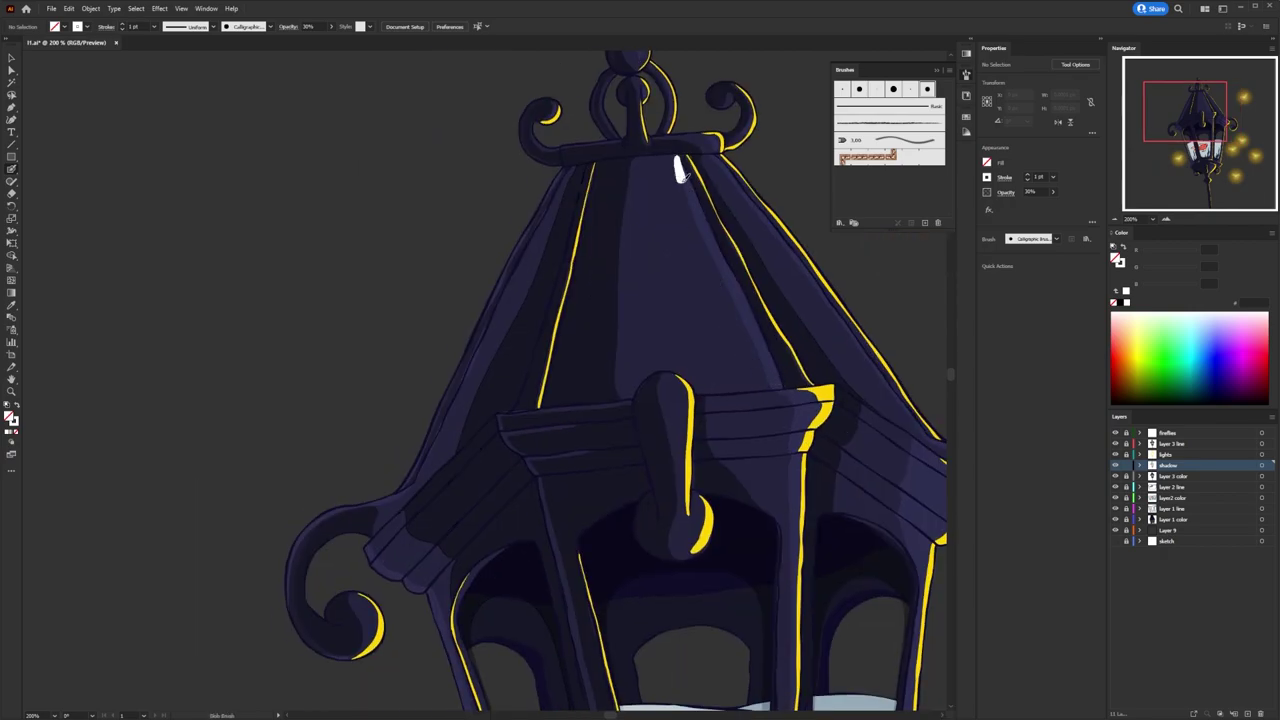
left_click_drag(678, 163, 732, 300)
left_click_drag(706, 145, 850, 400)
Paint a soft stroke on the lantern base and shade along the koi's belly.
key("ctrl+0")
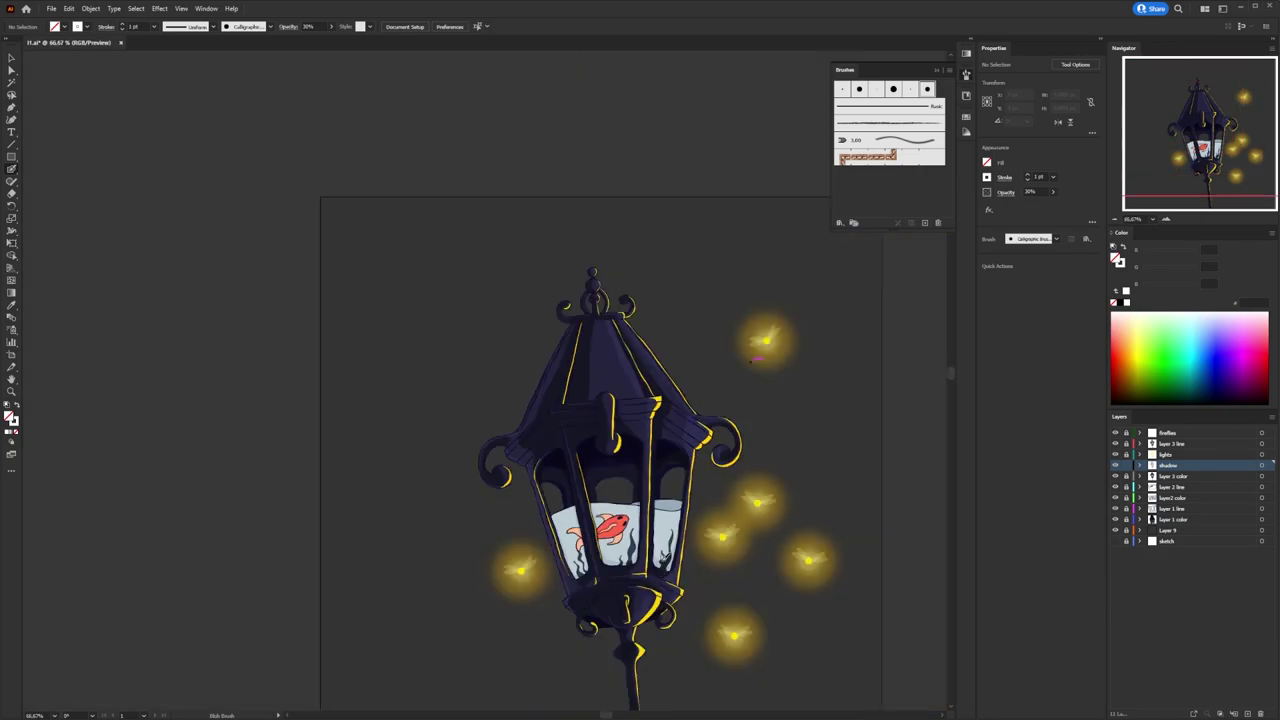
scroll(665, 375, "up", 5)
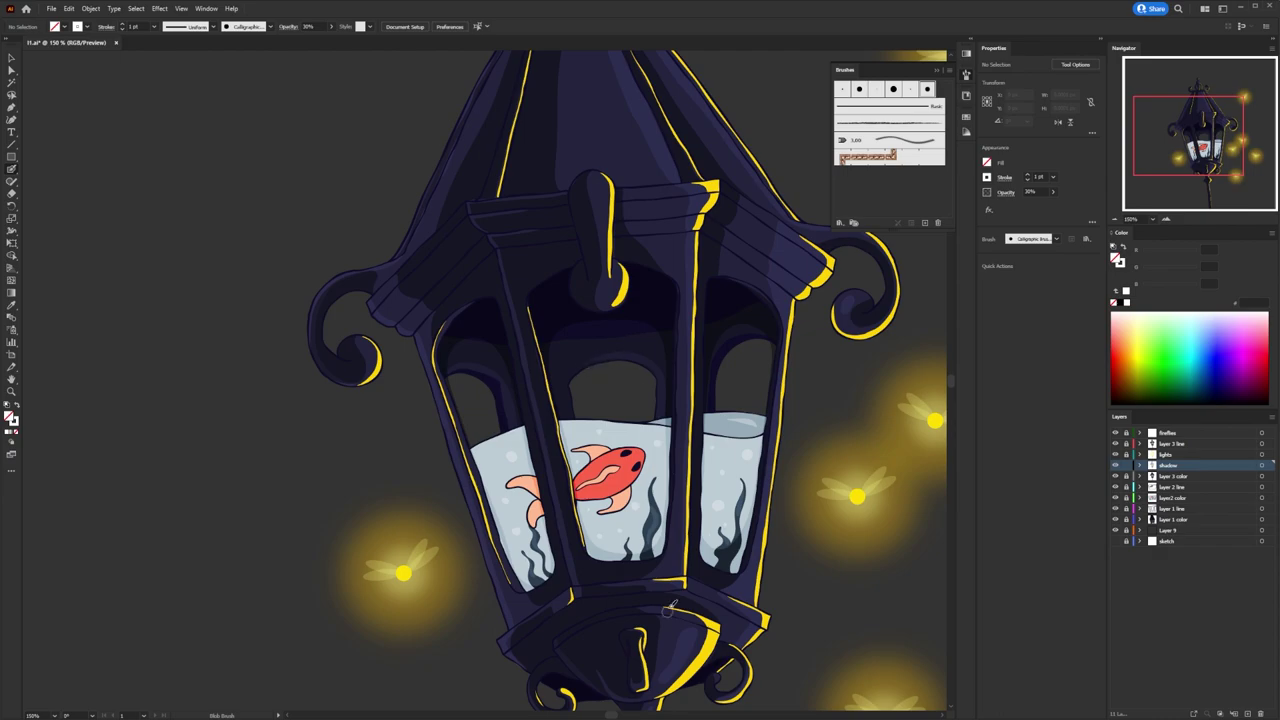
scroll(519, 263, "down", 3)
scroll(665, 486, "up", 5)
scroll(665, 486, "down", 10)
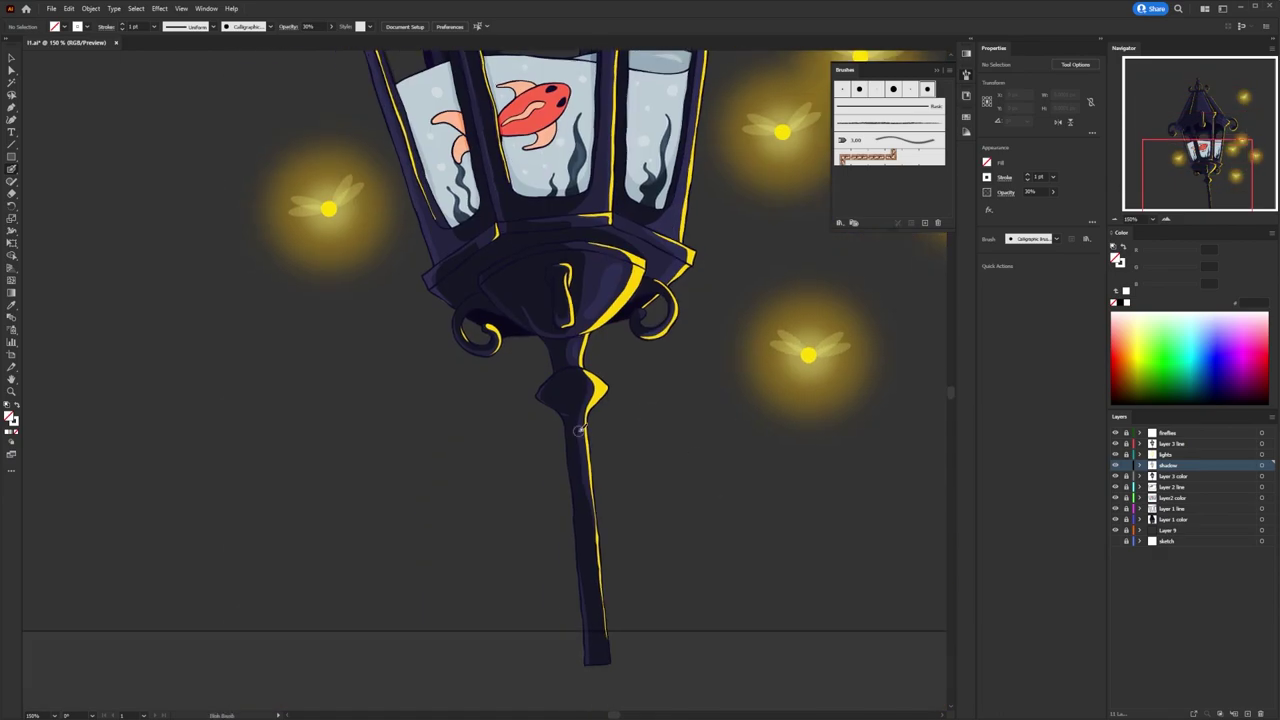
scroll(665, 486, "up", 8)
left_click_drag(515, 517, 561, 503)
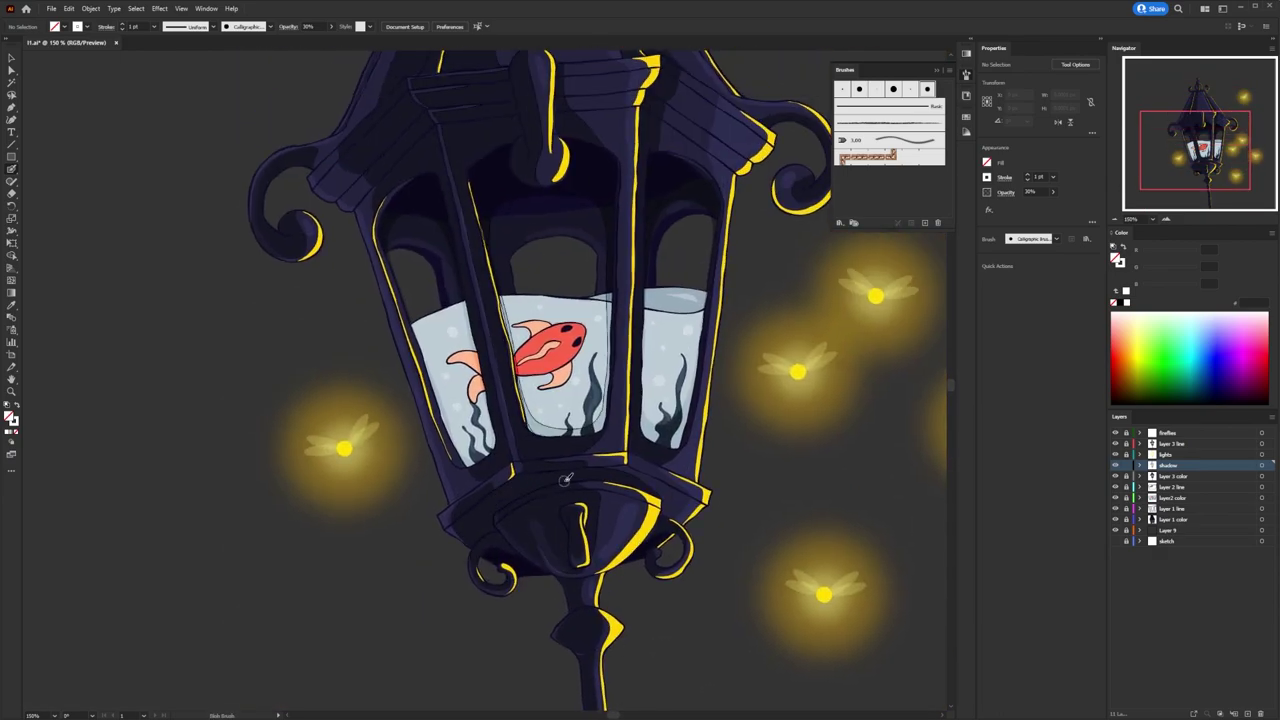
scroll(565, 480, "up", 3)
left_click_drag(540, 505, 603, 455)
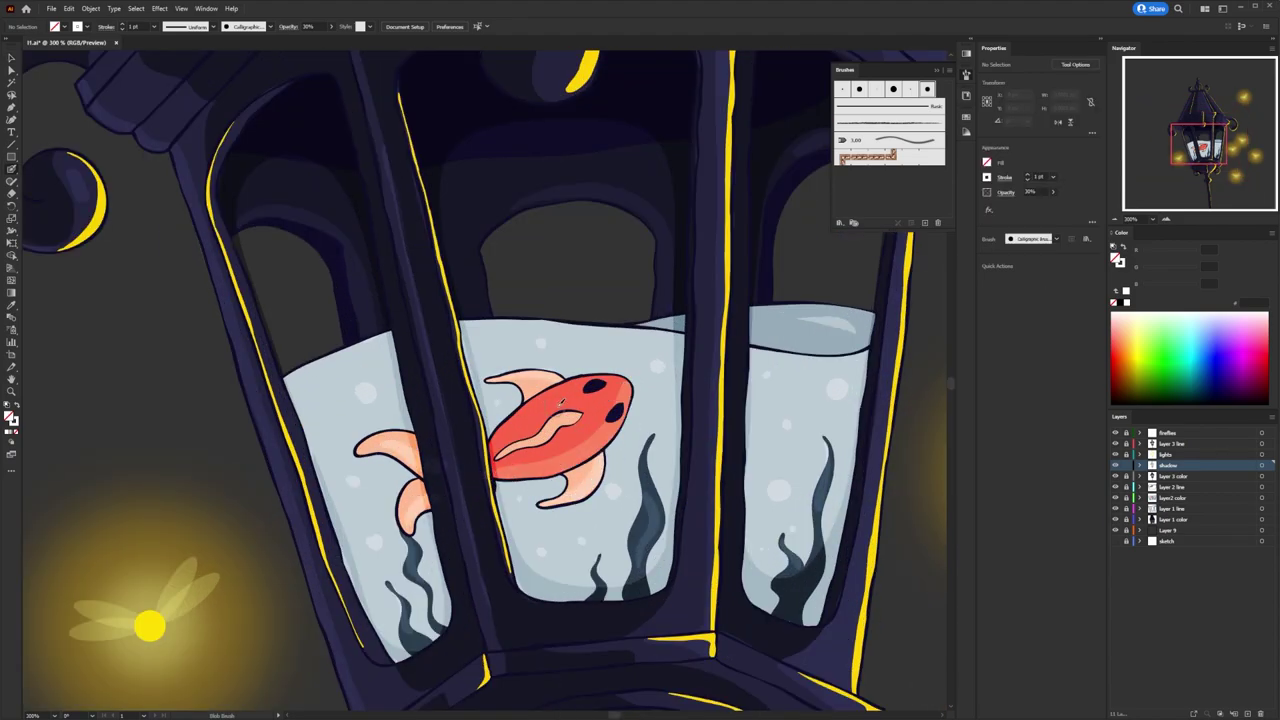
Darken the shading along the fish belly and deepen the red on its upper body.
scroll(652, 522, "up", 1)
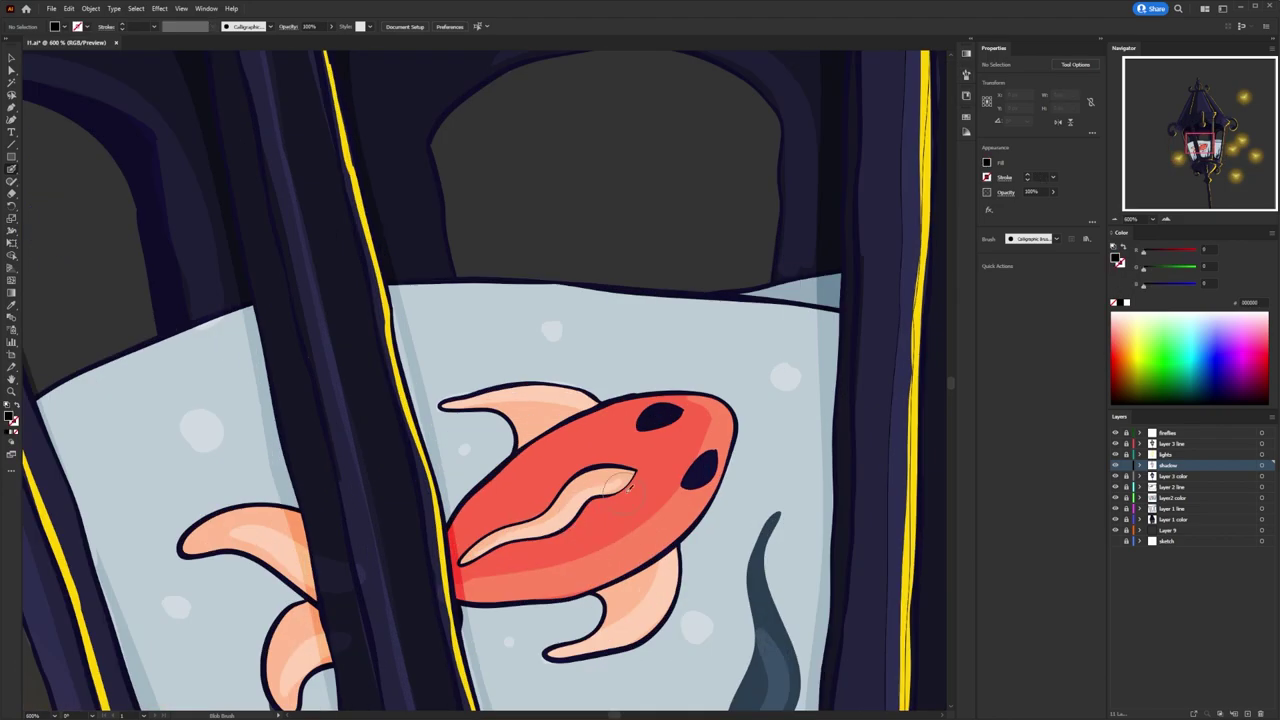
scroll(652, 522, "up", 1)
left_click_drag(657, 471, 700, 392)
scroll(727, 422, "down", 1)
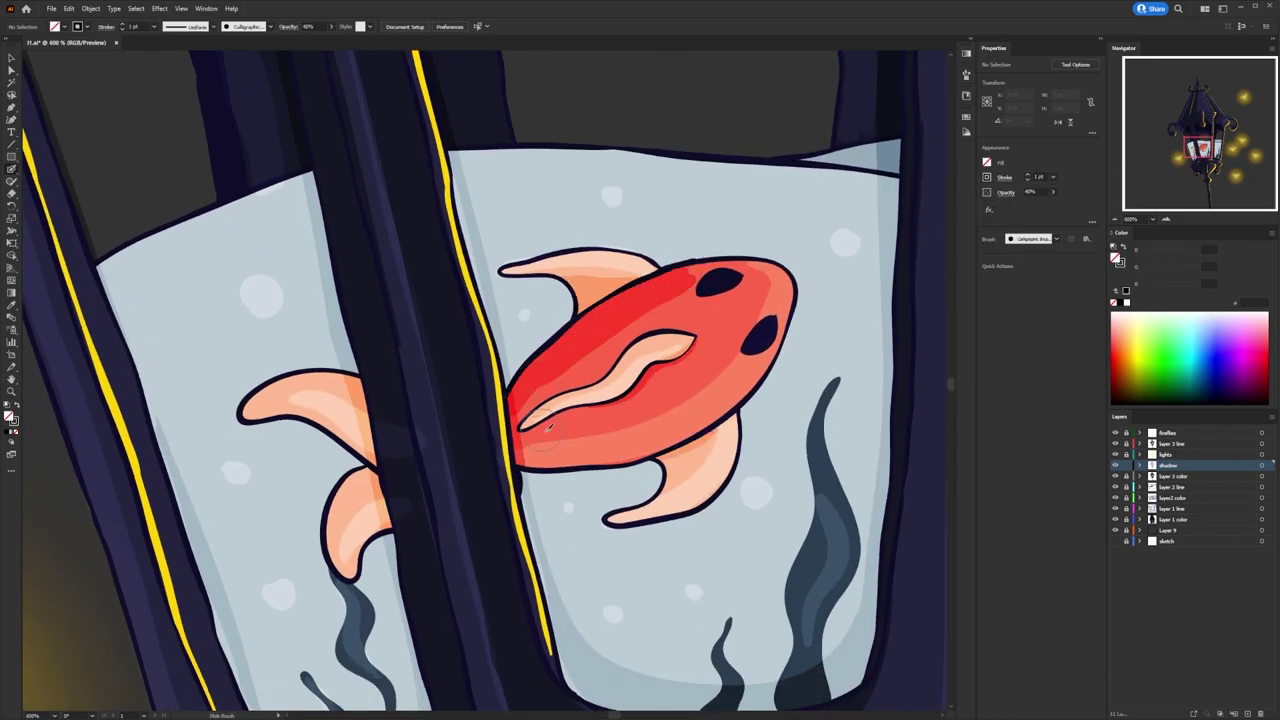
left_click_drag(690, 275, 515, 398)
Paint a translucent shadow under the top window arch.
scroll(622, 311, "up", 2)
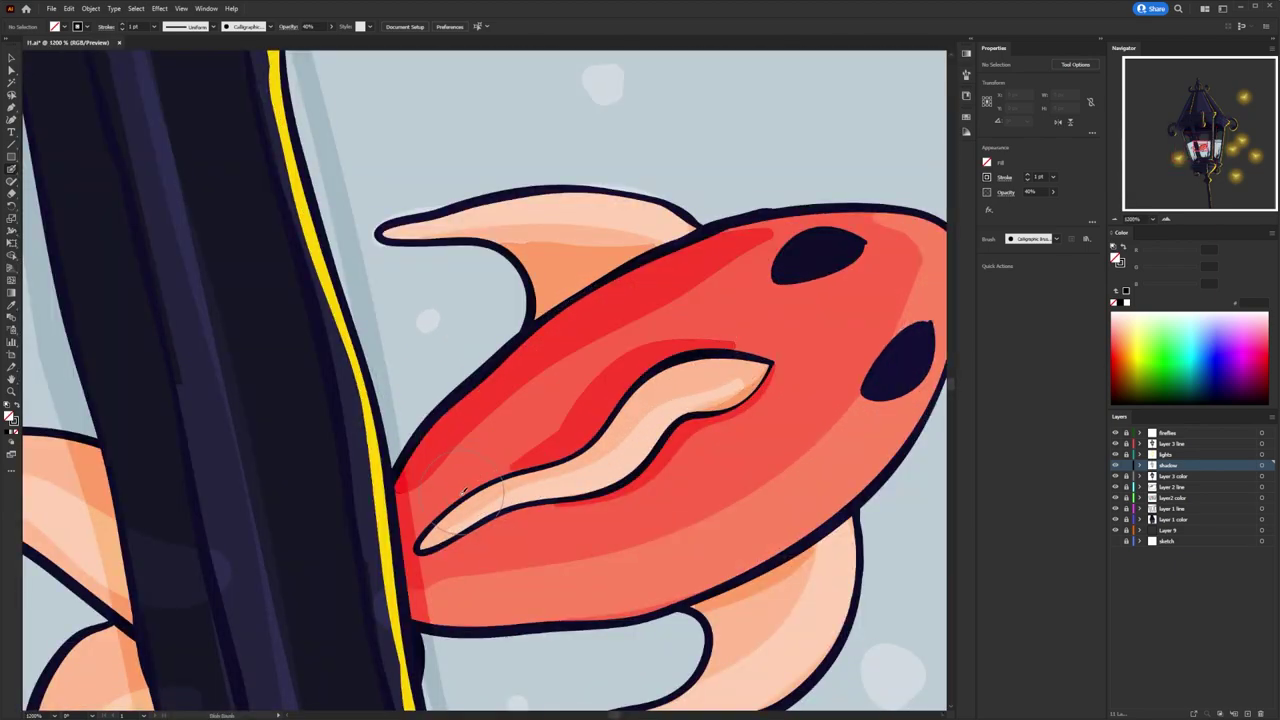
scroll(440, 400, "down", 2)
scroll(392, 487, "down", 4)
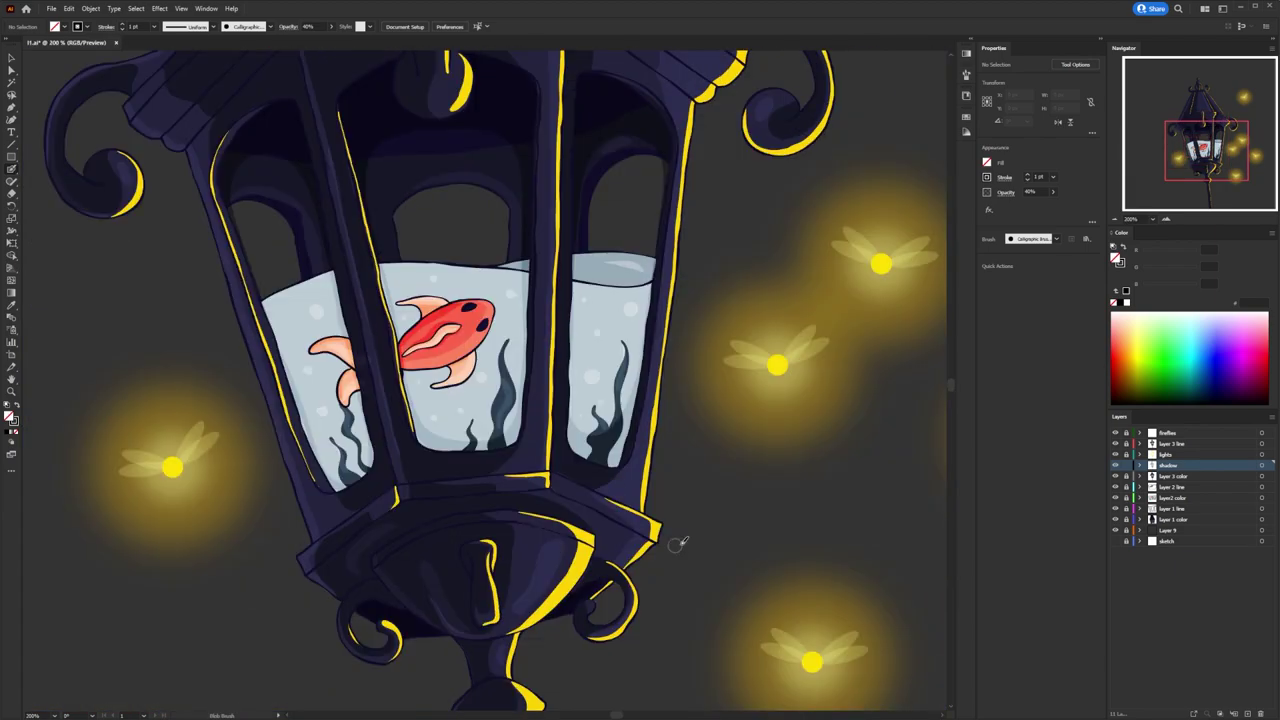
scroll(795, 382, "up", 2)
left_click_drag(410, 270, 640, 230)
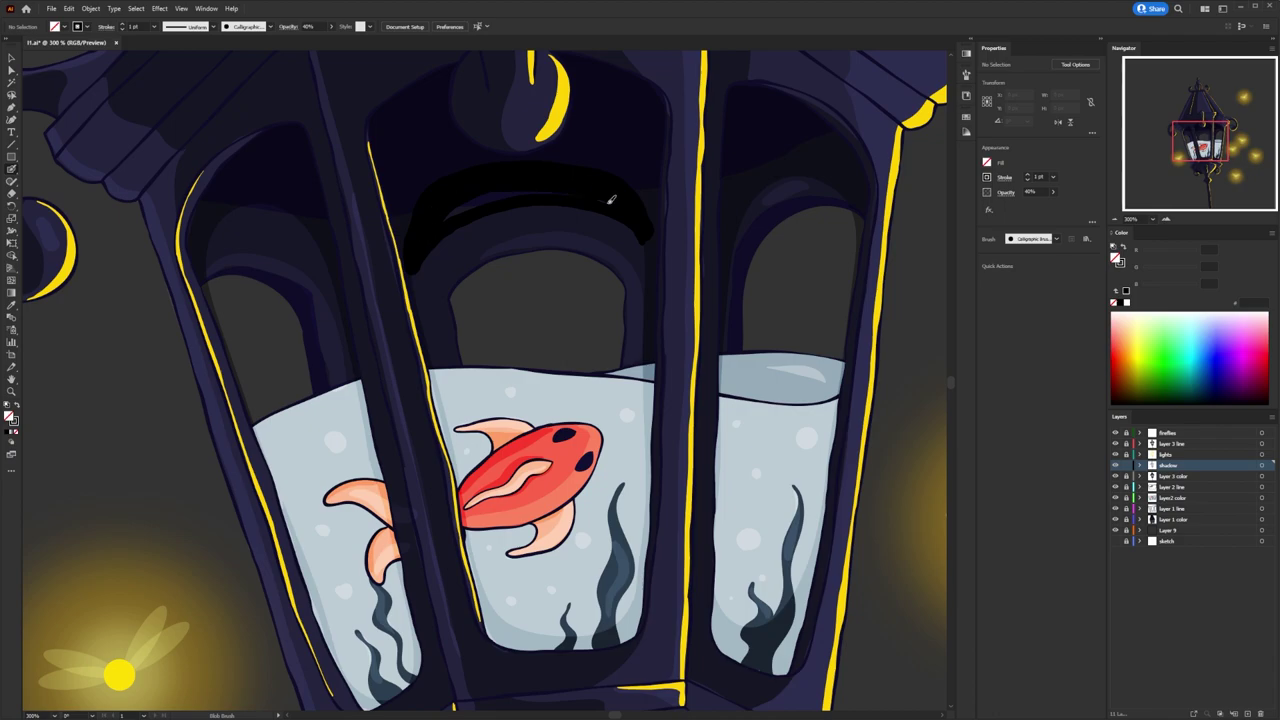
Paint translucent shadows over the koi's fin, left fin and lower fin.
scroll(428, 295, "down", 2)
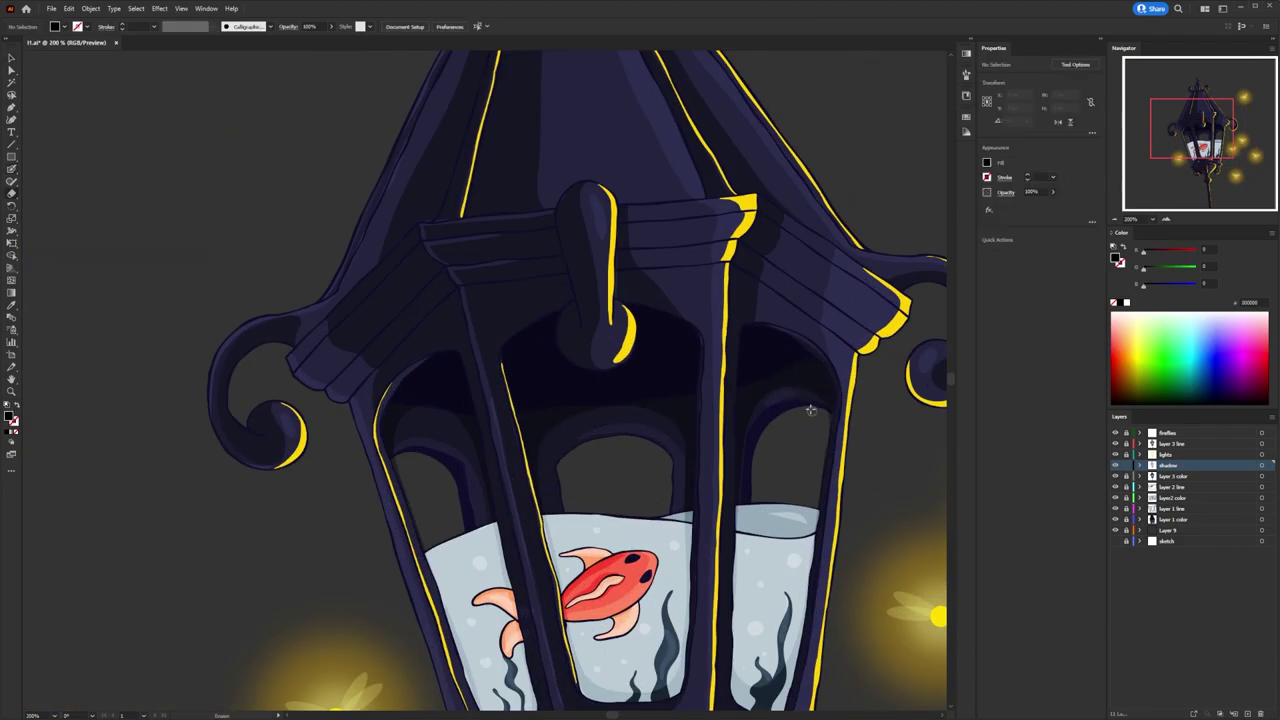
scroll(640, 617, "down", 2)
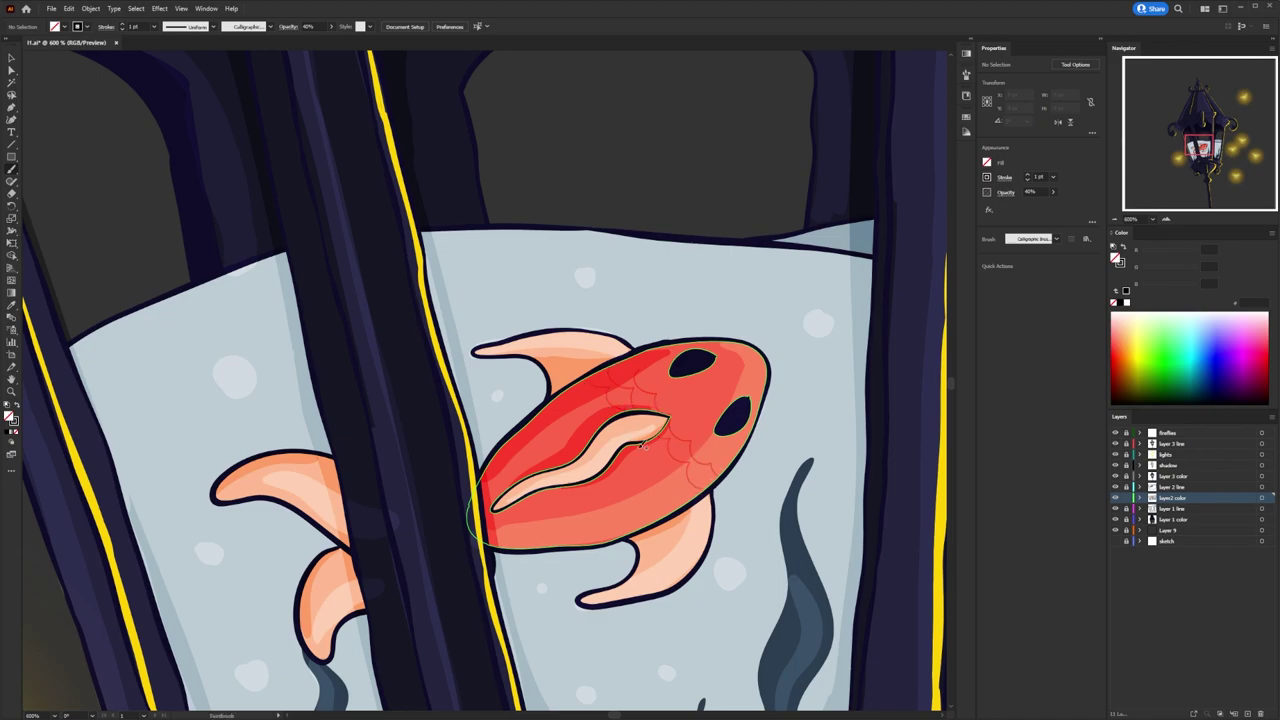
scroll(645, 445, "down", 1)
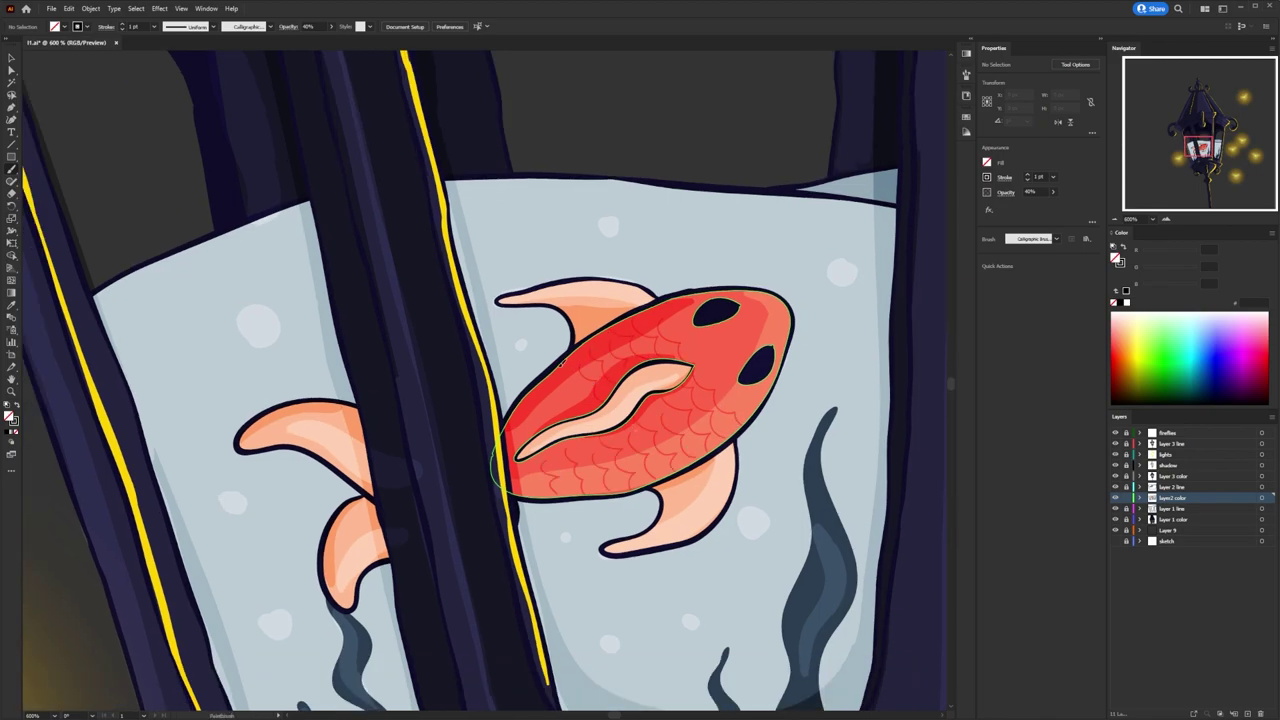
left_click_drag(560, 365, 617, 382)
scroll(722, 310, "left", 1)
left_click_drag(430, 485, 298, 418)
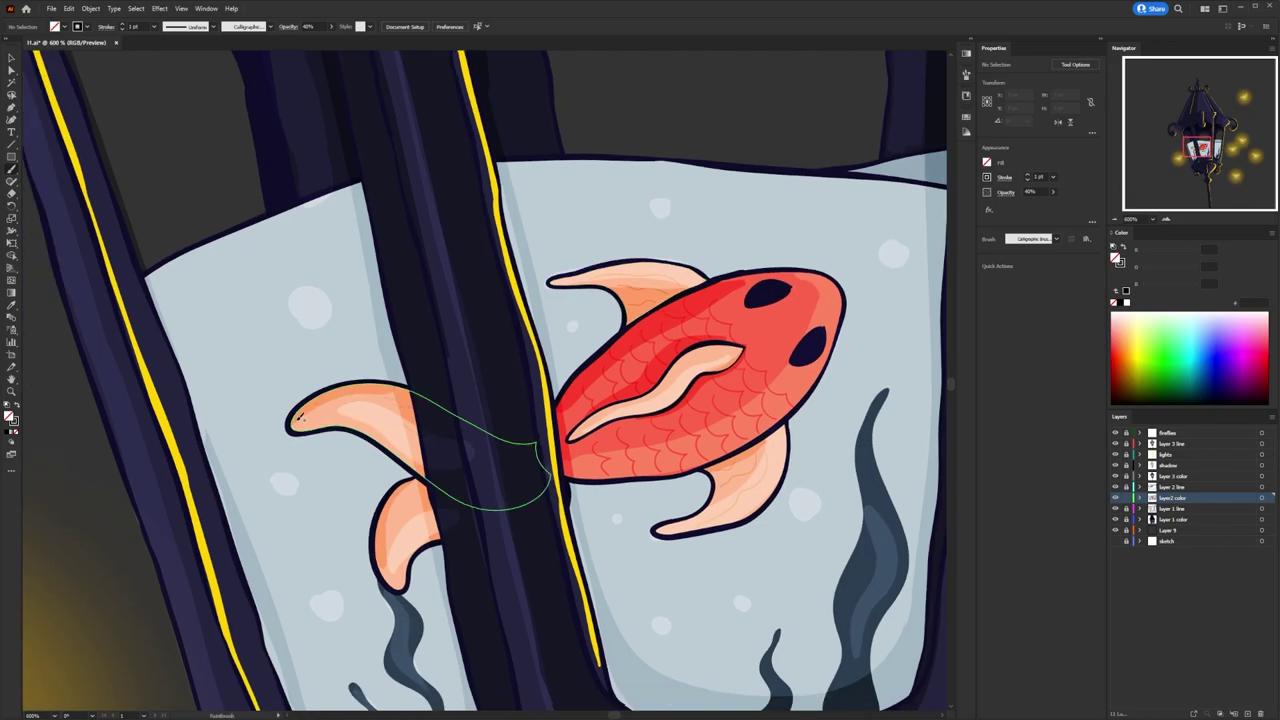
left_click_drag(420, 482, 417, 511)
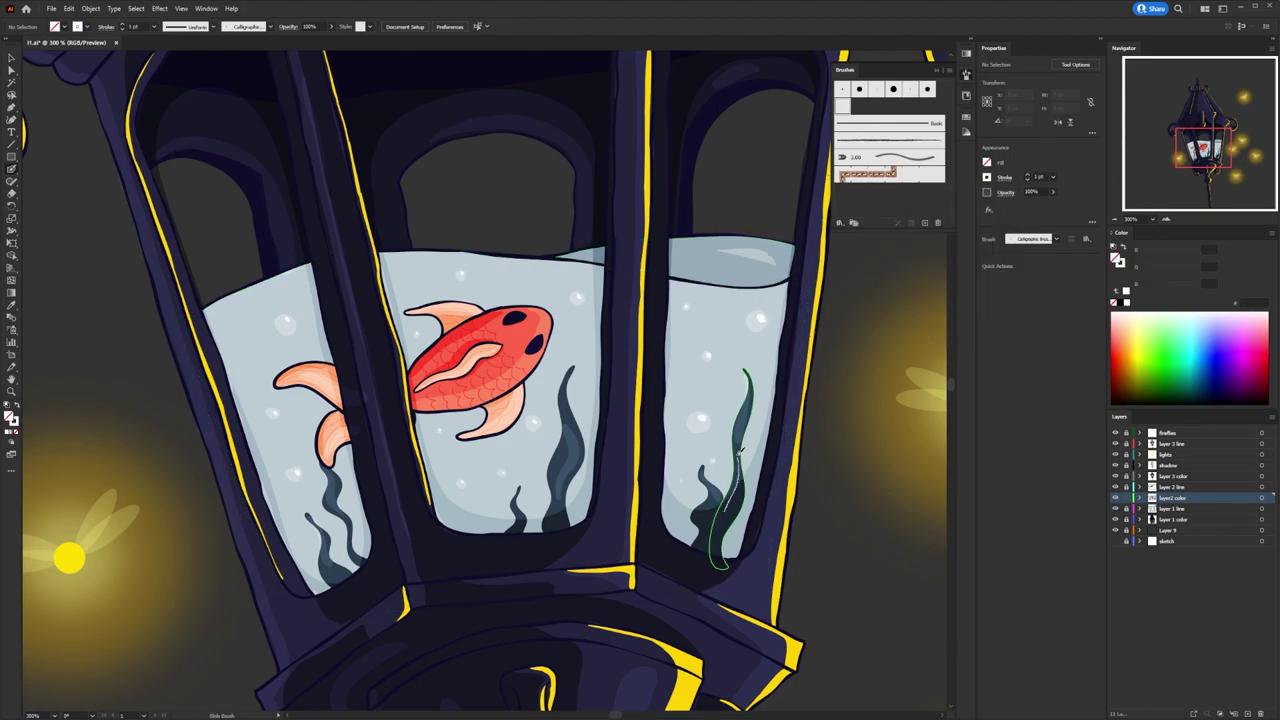
Paint light scale highlight strokes on the fish body.
scroll(558, 482, "down", 5)
scroll(352, 428, "up", 5)
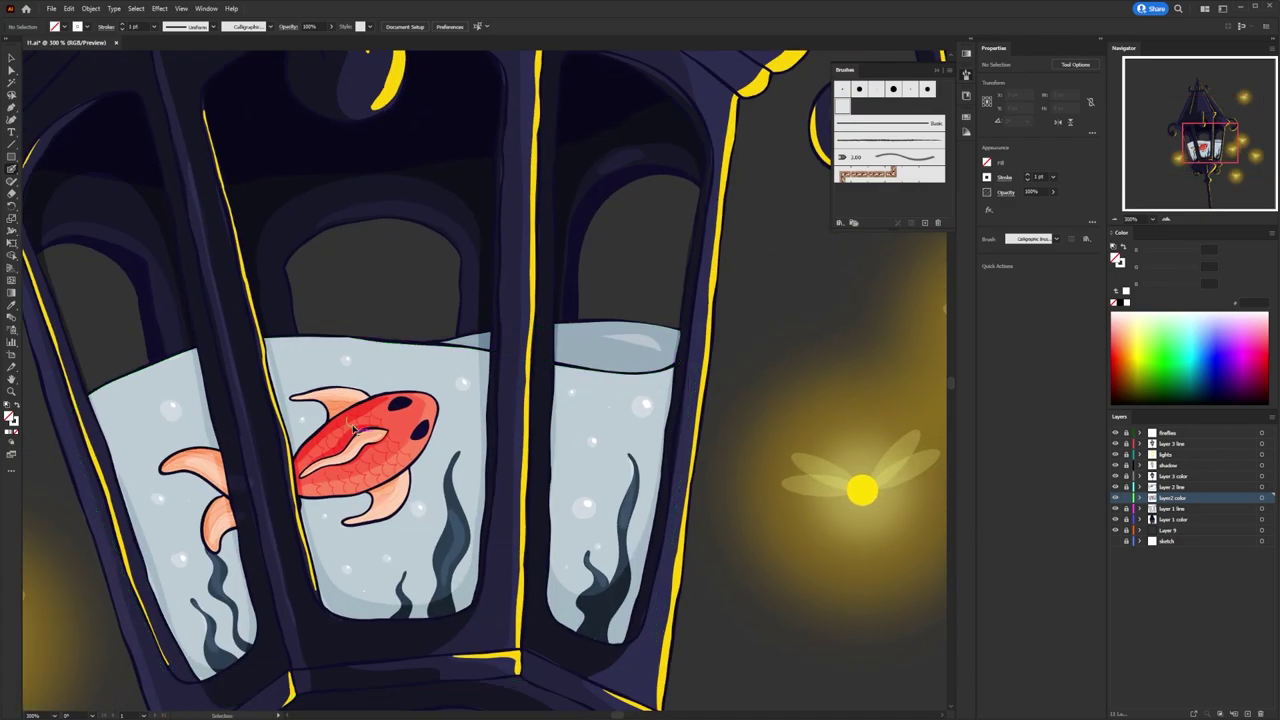
scroll(352, 428, "up", 3)
left_click_drag(940, 537, 556, 407)
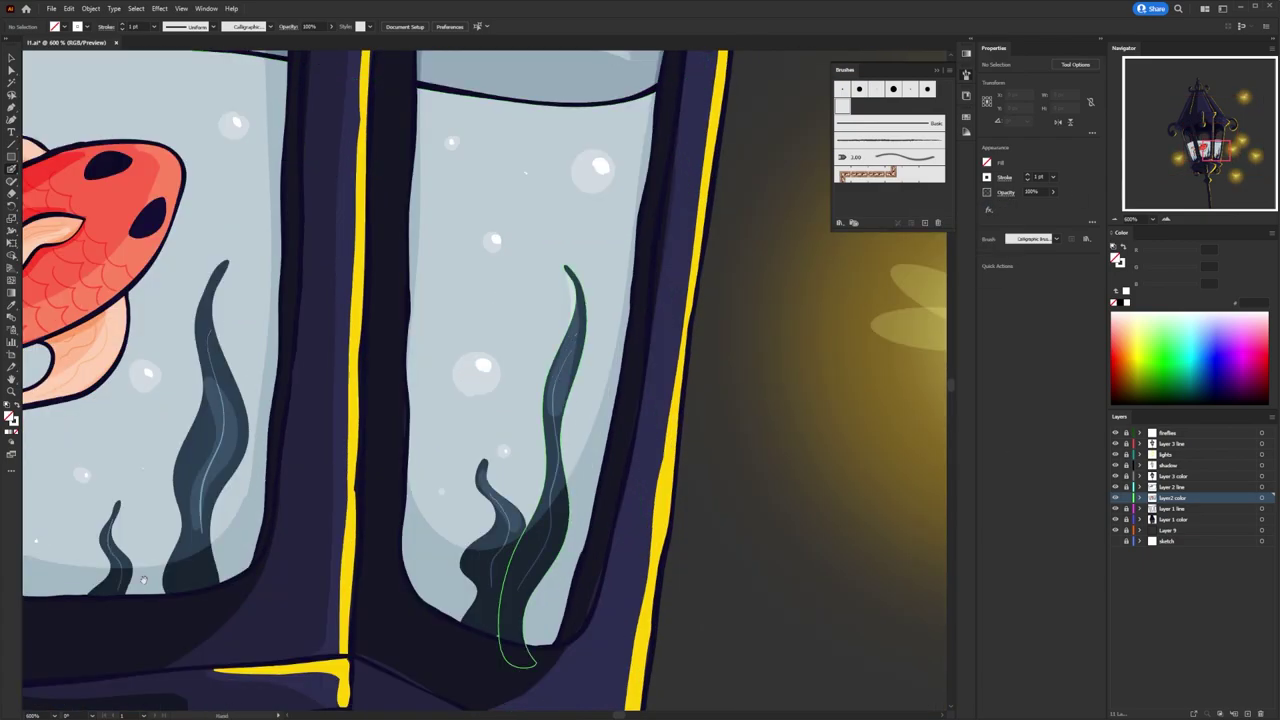
left_click_drag(512, 570, 725, 533)
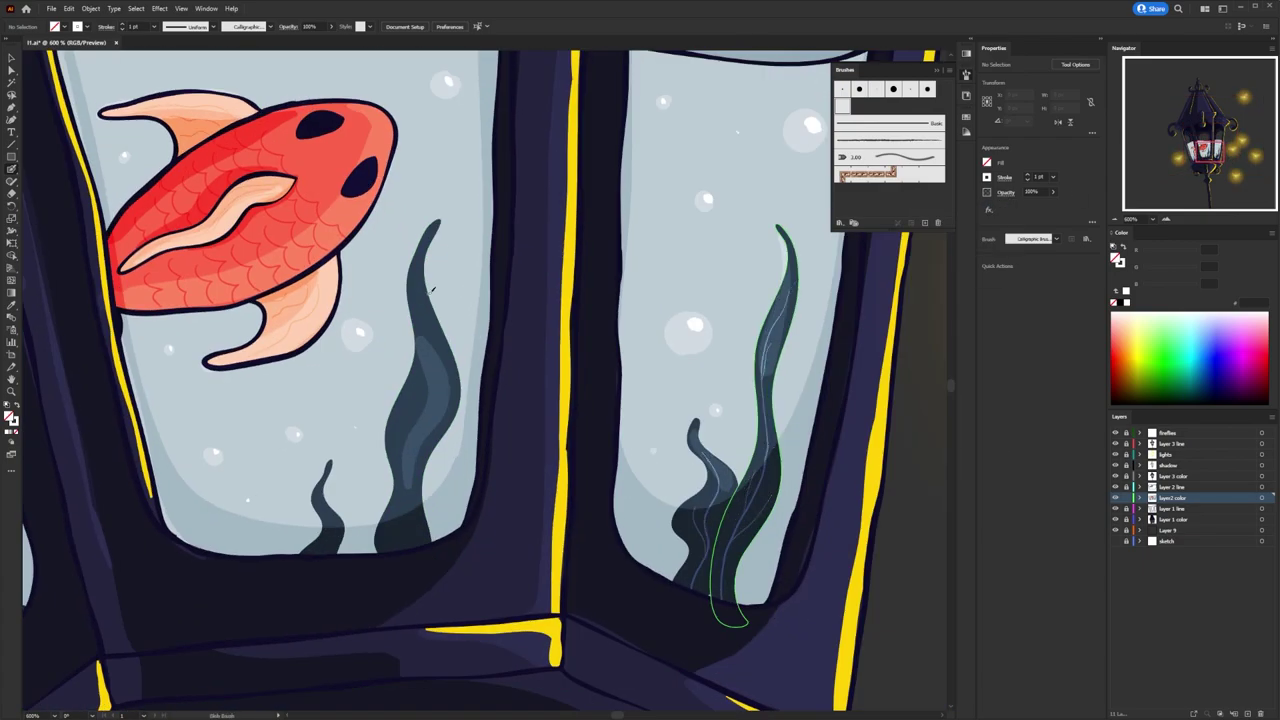
scroll(410, 535, "left", 5)
scroll(649, 418, "up", 5)
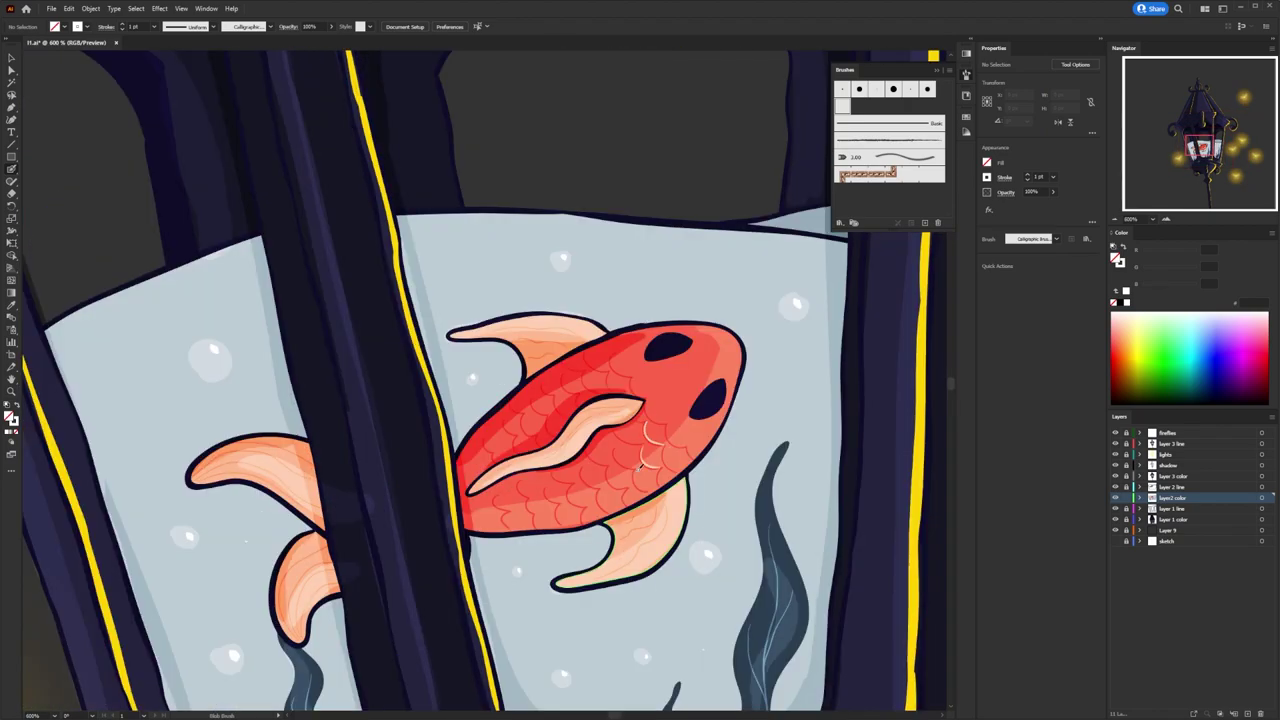
left_click_drag(641, 465, 626, 505)
scroll(641, 465, "up", 4)
left_click_drag(640, 430, 643, 452)
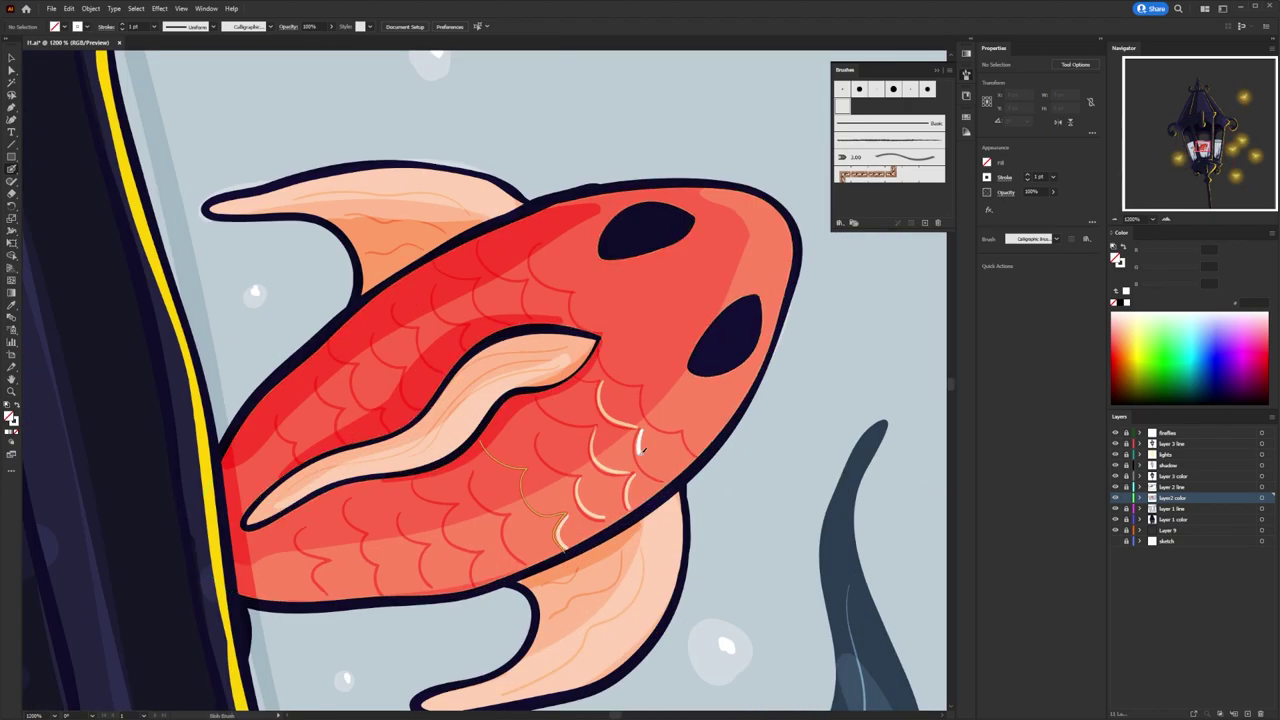
Add a white highlight on the fish's nose.
scroll(530, 483, "down", 3)
scroll(530, 483, "down", 3)
scroll(620, 380, "up", 5)
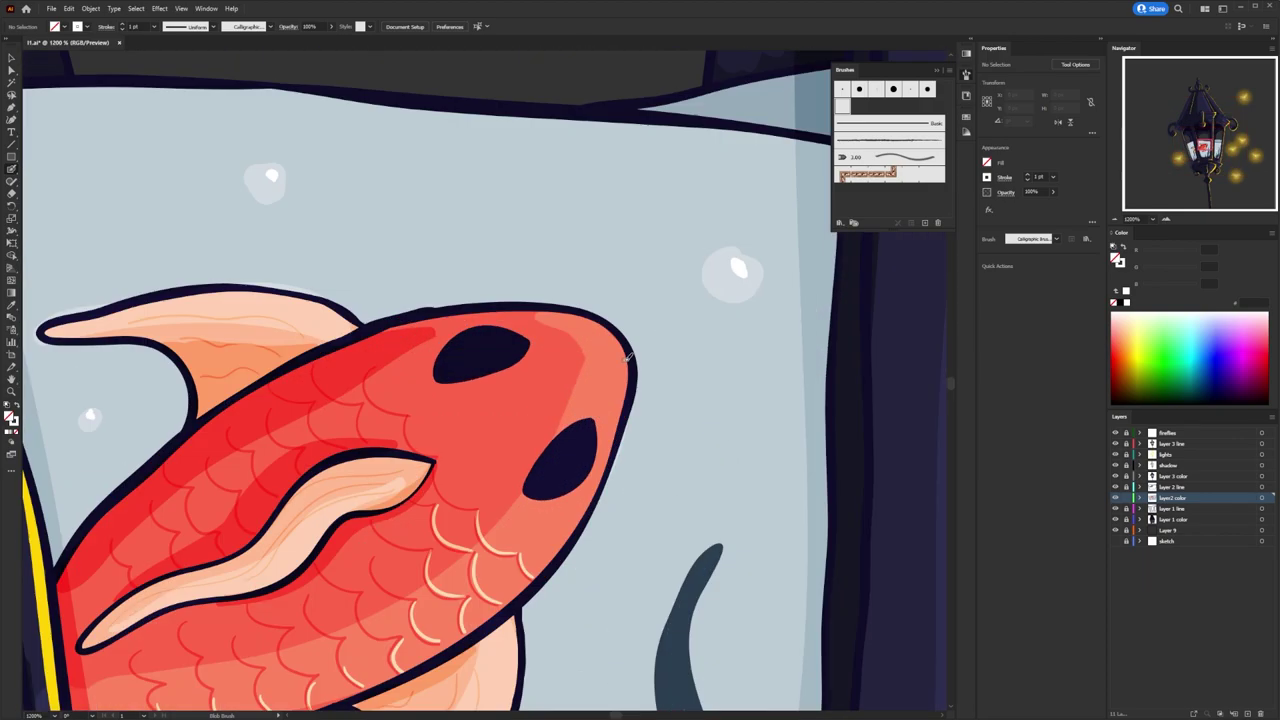
left_click_drag(622, 355, 624, 392)
scroll(624, 392, "down", 2)
scroll(624, 392, "down", 2)
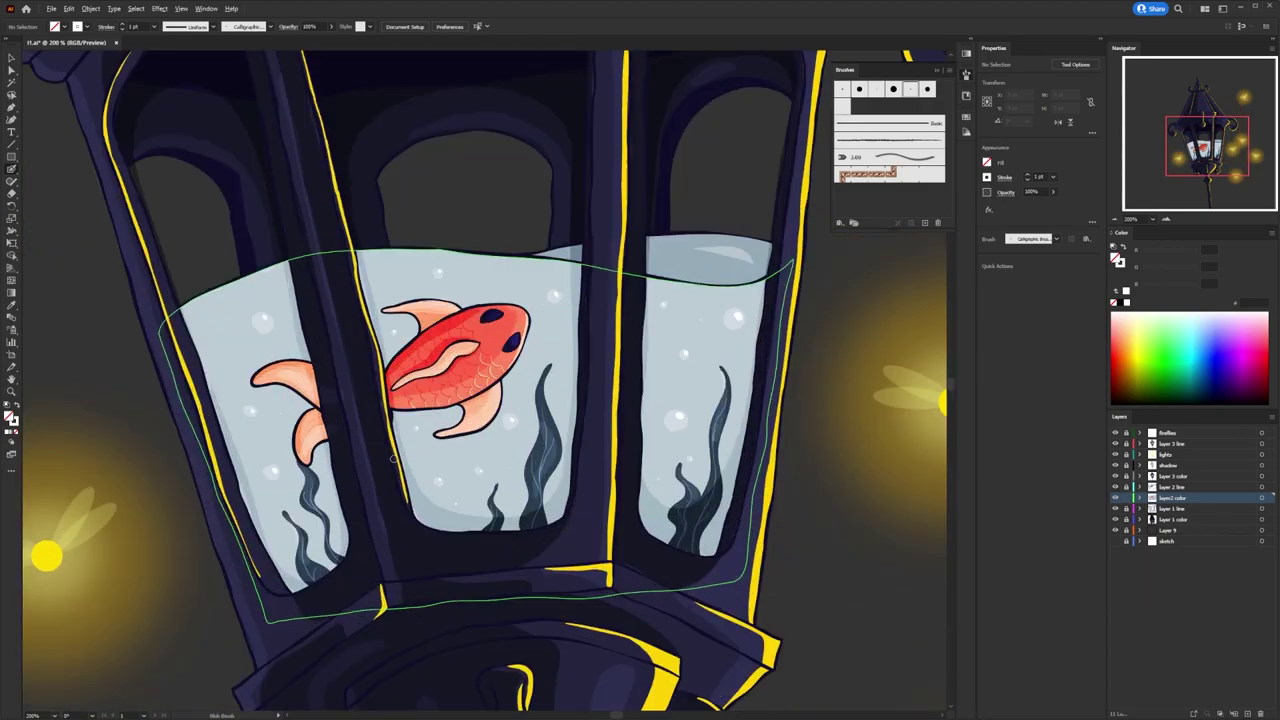
scroll(628, 262, "up", 3)
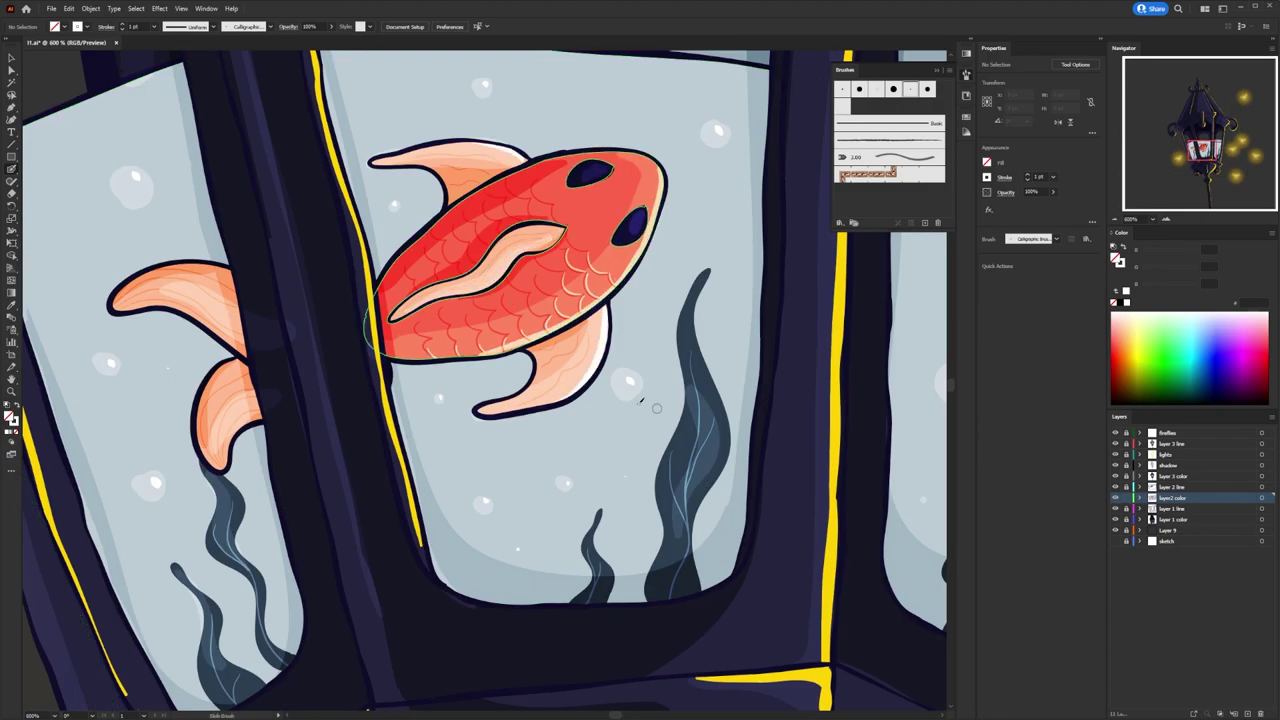
scroll(290, 185, "down", 2)
scroll(848, 597, "down", 3)
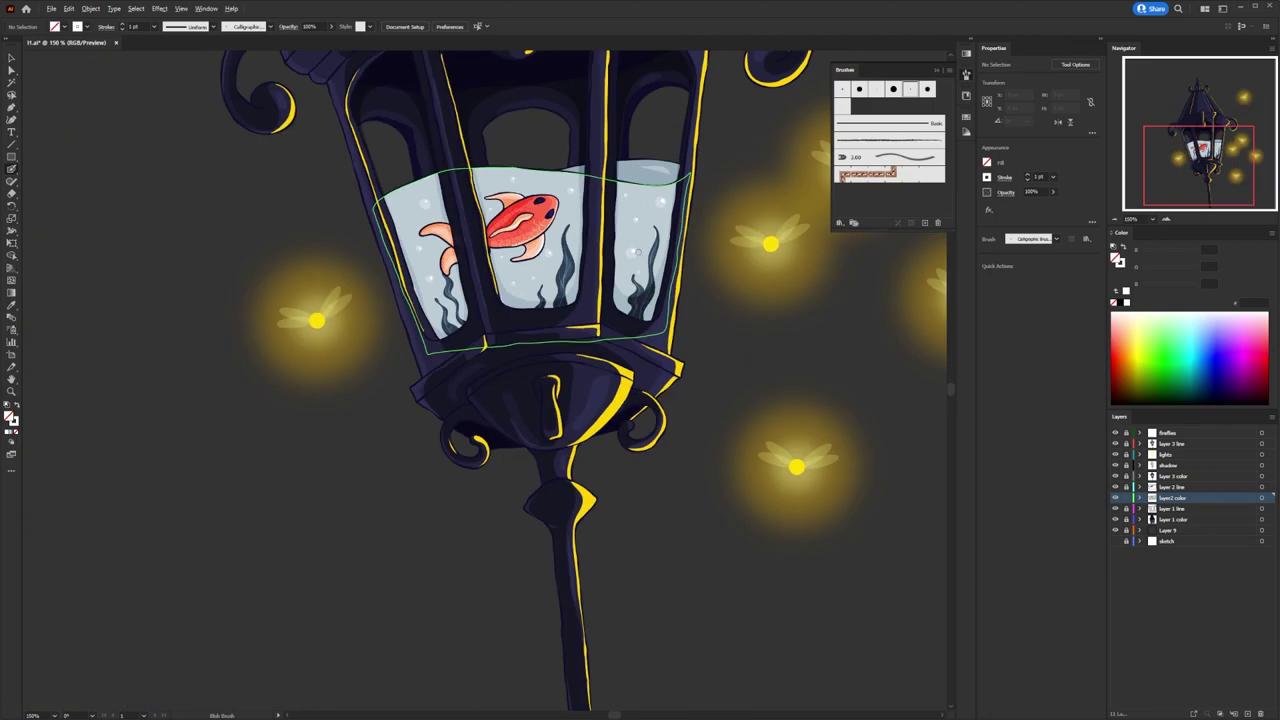
scroll(848, 597, "down", 1)
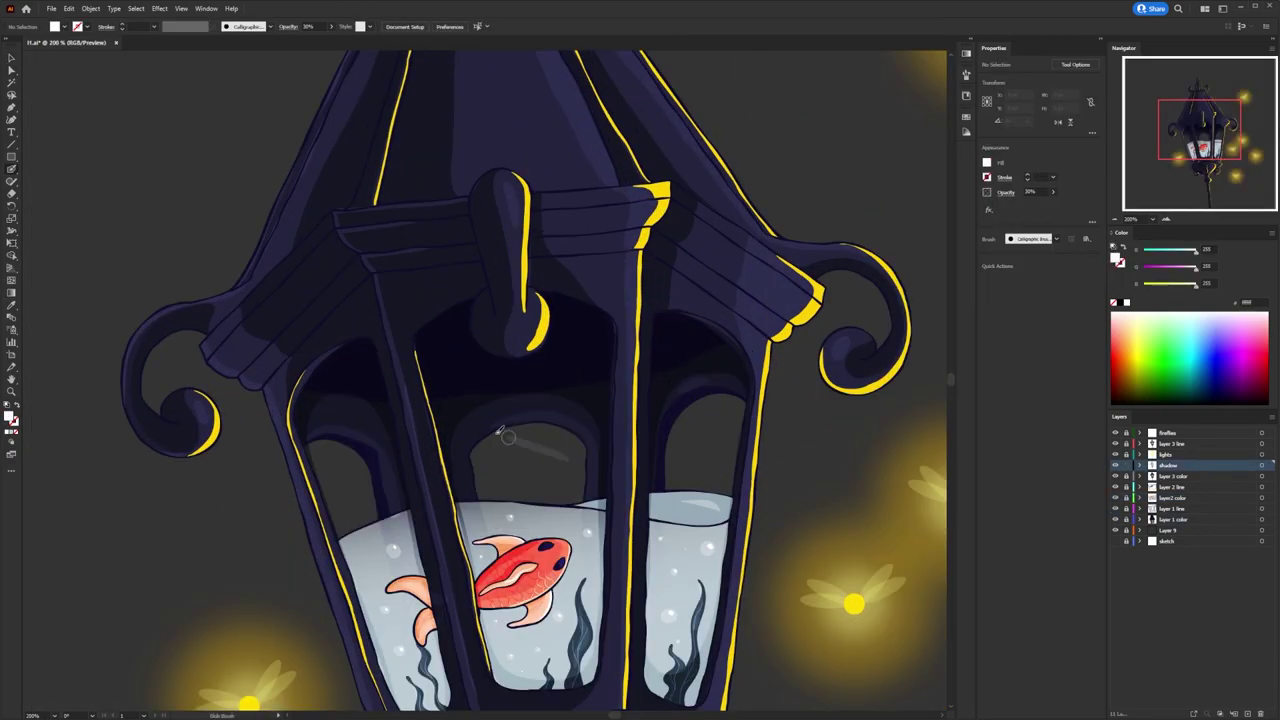
Brush a faint white reflection across the glass, save, and add a new layer for the glow.
left_click_drag(494, 454, 566, 457)
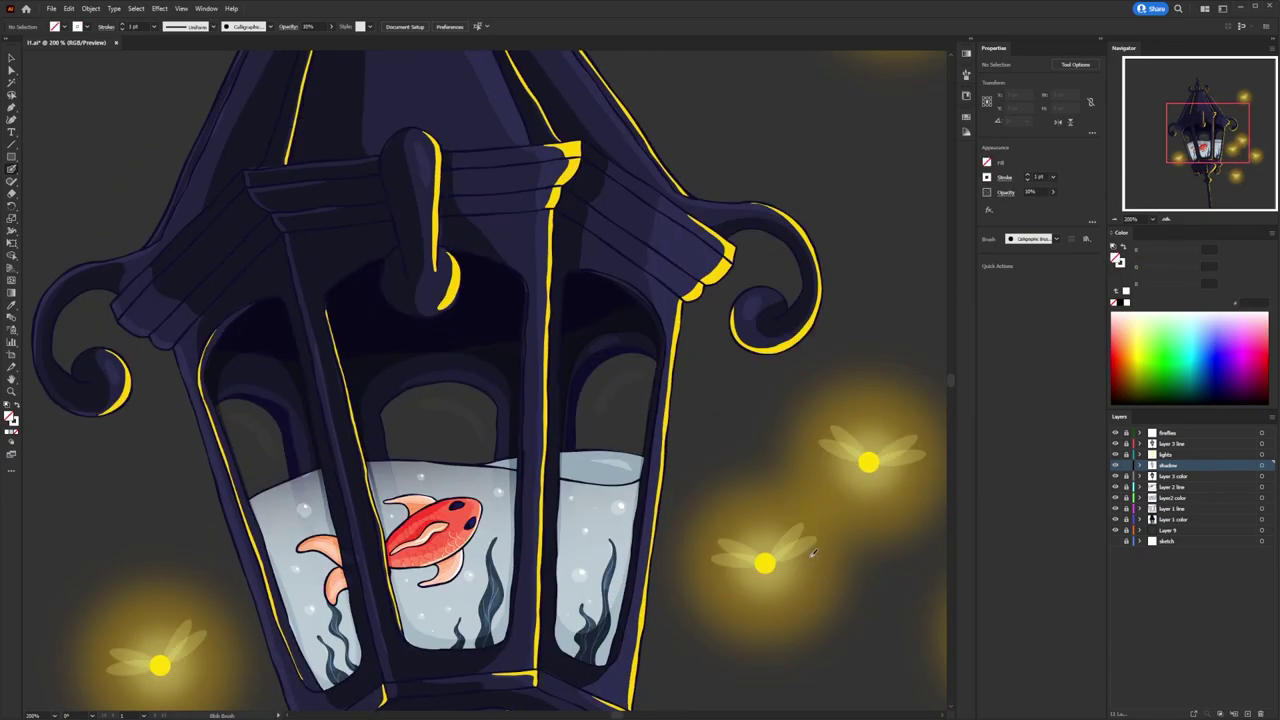
key("F5")
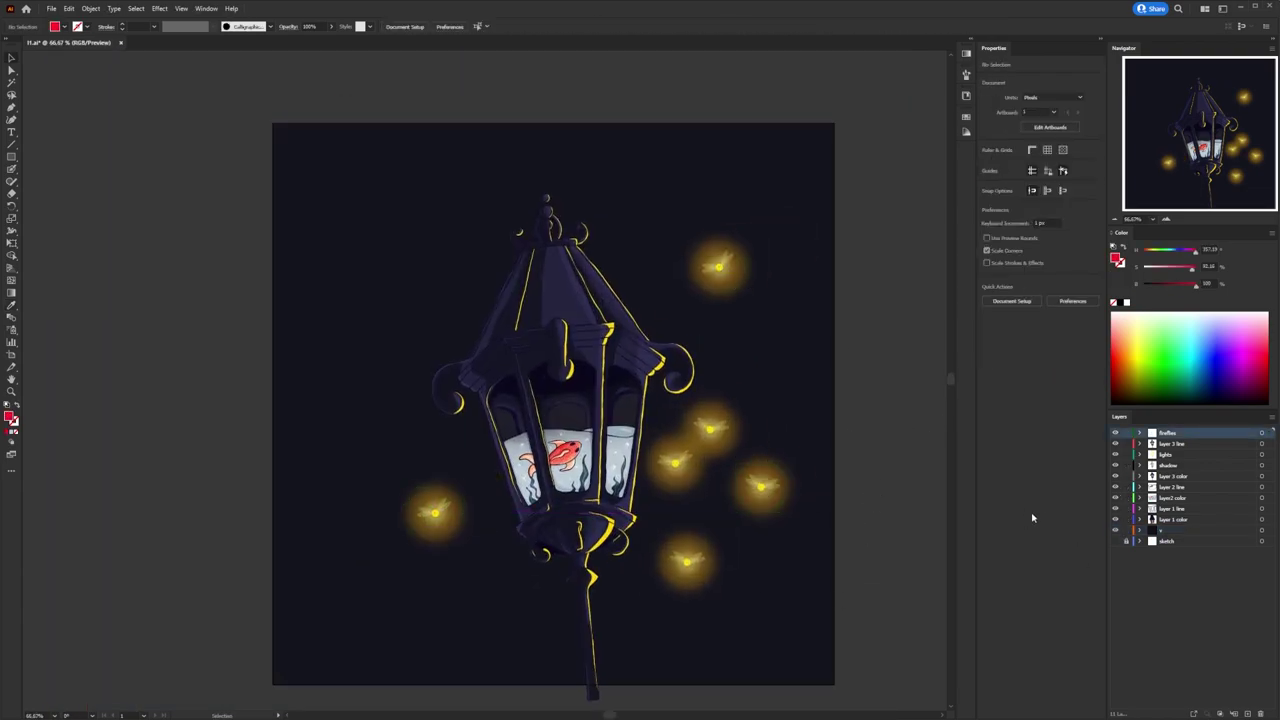
key("ctrl+s")
key("ctrl+a")
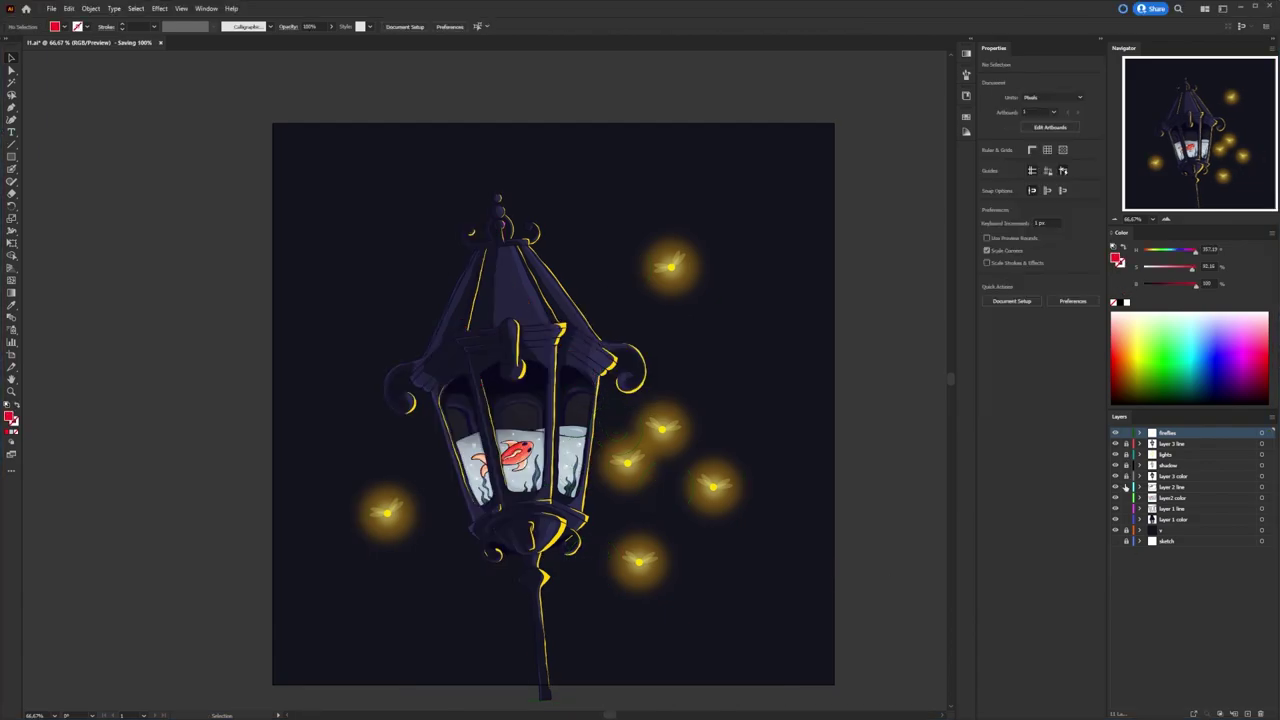
key("ctrl+l")
Draw a large yellow radial-gradient circle over the lantern and move it up and right.
left_click_drag(418, 160, 820, 562)
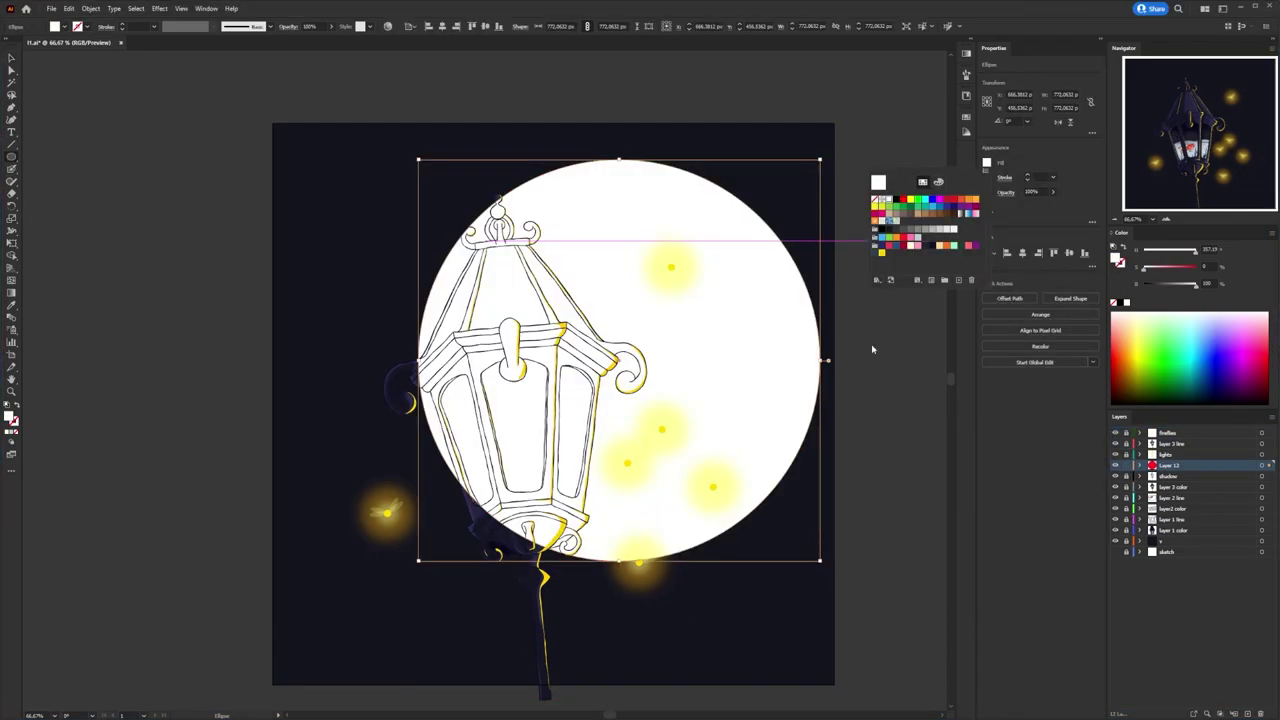
left_click_drag(845, 145, 935, 150)
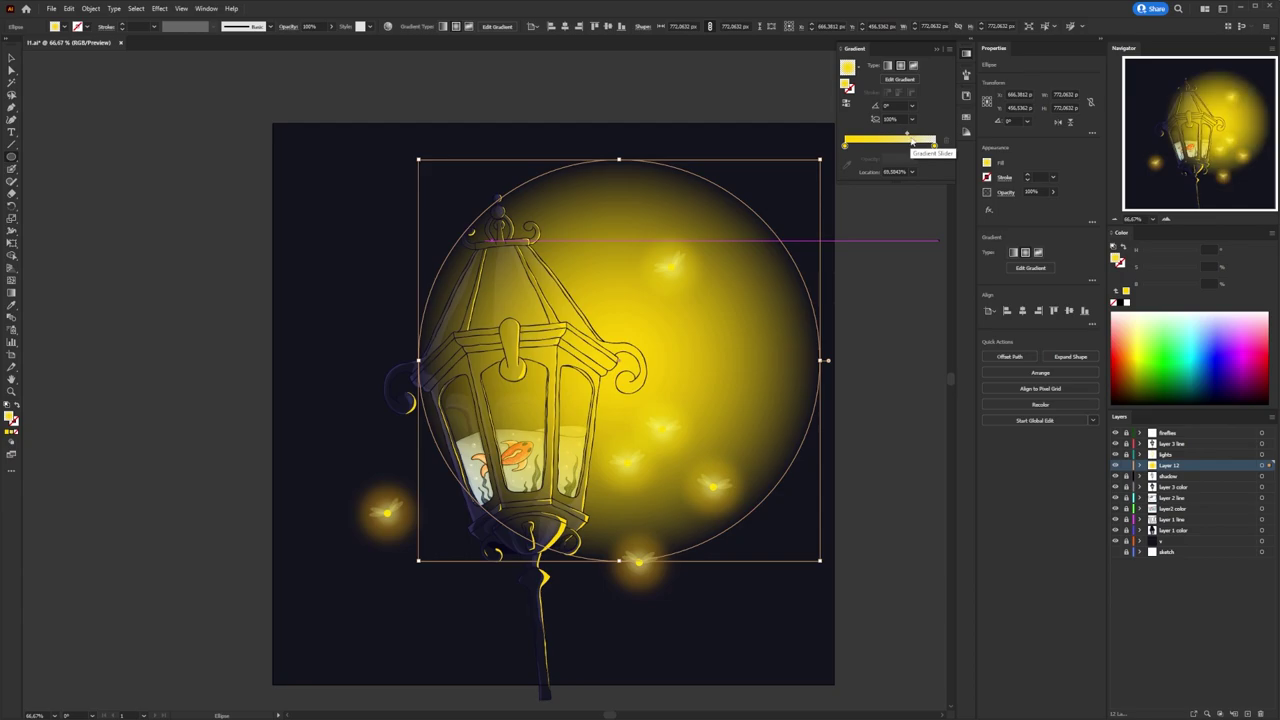
mouse_move(620, 362)
left_mouse_down()
mouse_move(636, 316)
mouse_move(371, 500)
left_mouse_up()
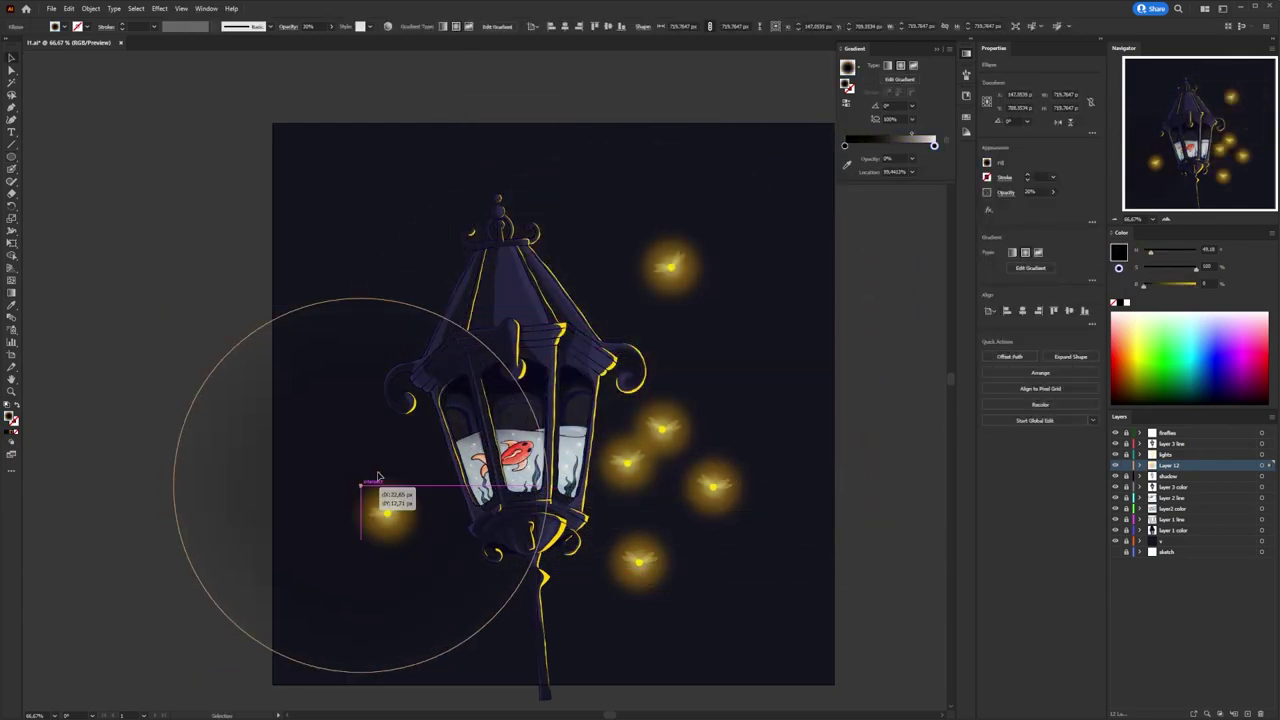
left_click(908, 355)
key("ctrl+z")
Position a second gradient glow circle over the lower-left of the lantern.
left_click_drag(672, 405, 484, 550)
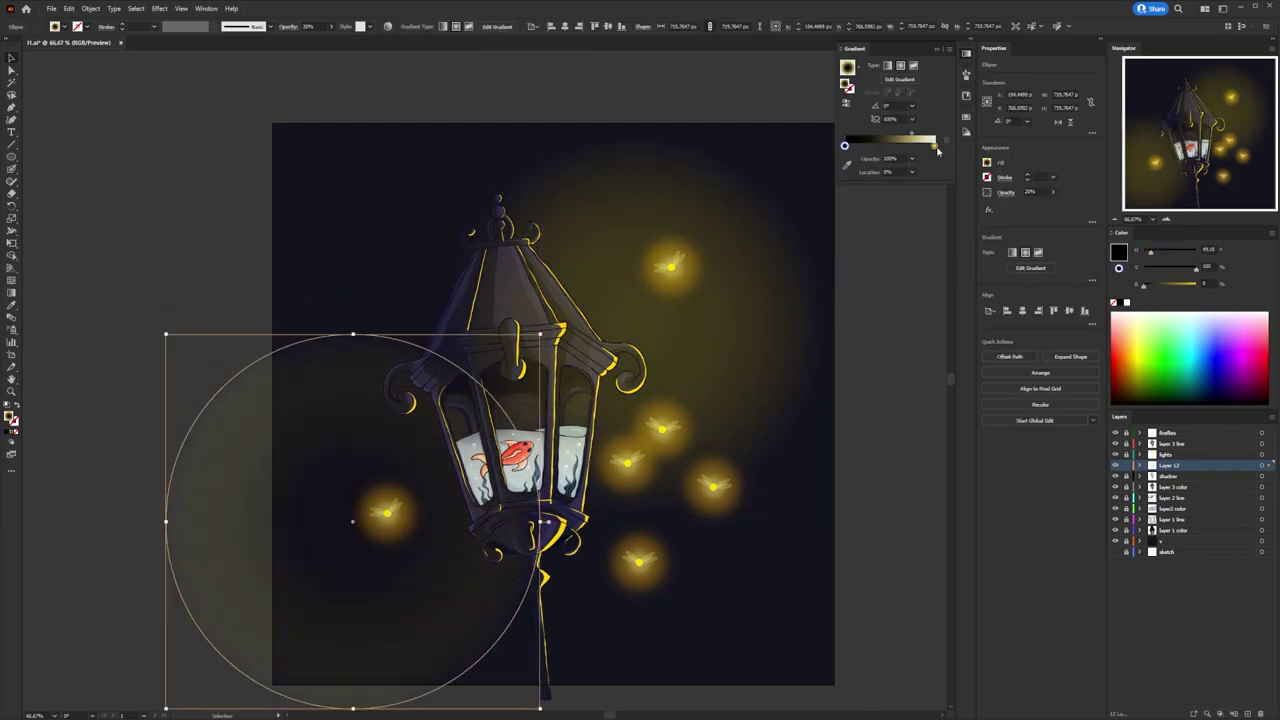
key("ctrl+z")
key("ctrl+z")
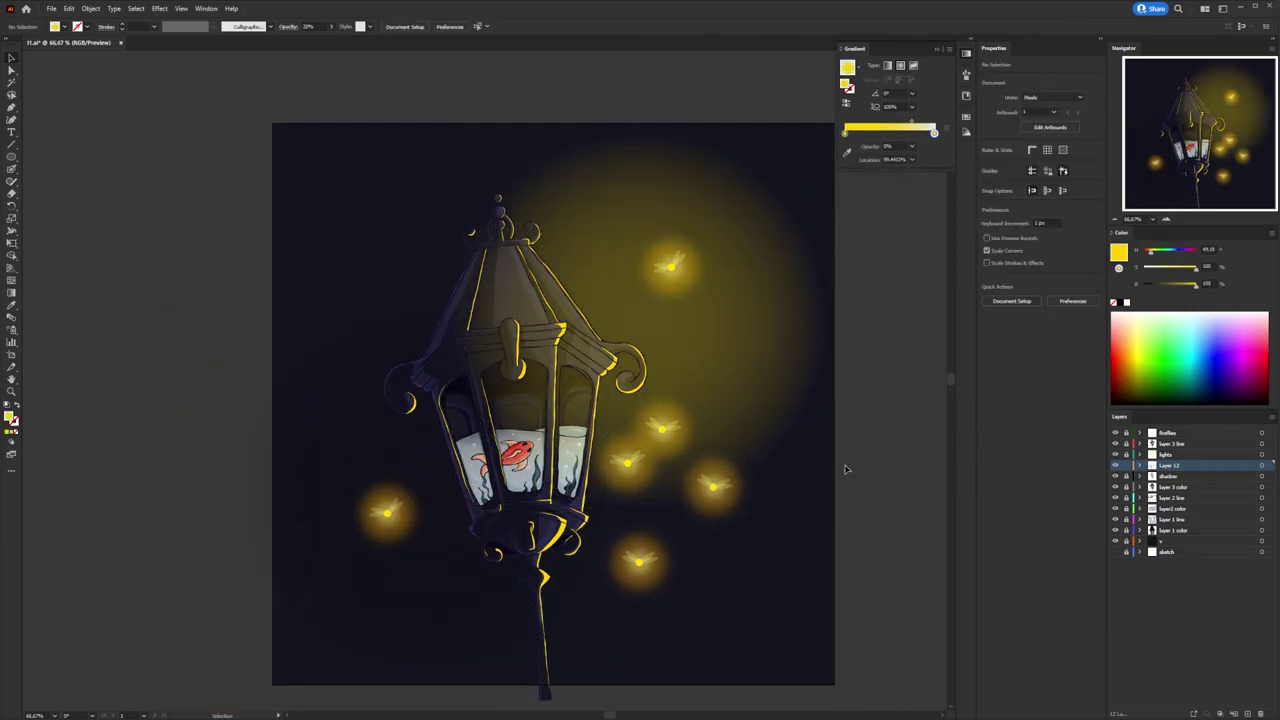
key("ctrl+shift+z")
key("ctrl+shift+z")
left_click(797, 262)
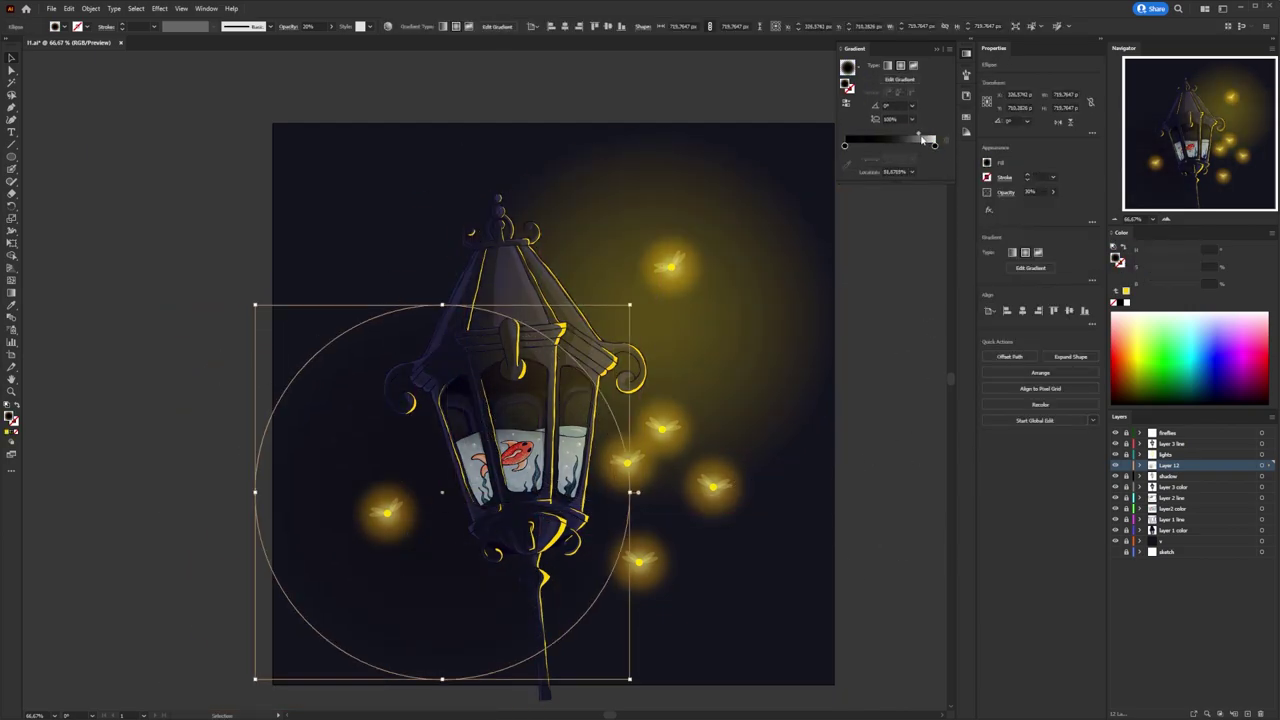
left_click(460, 575)
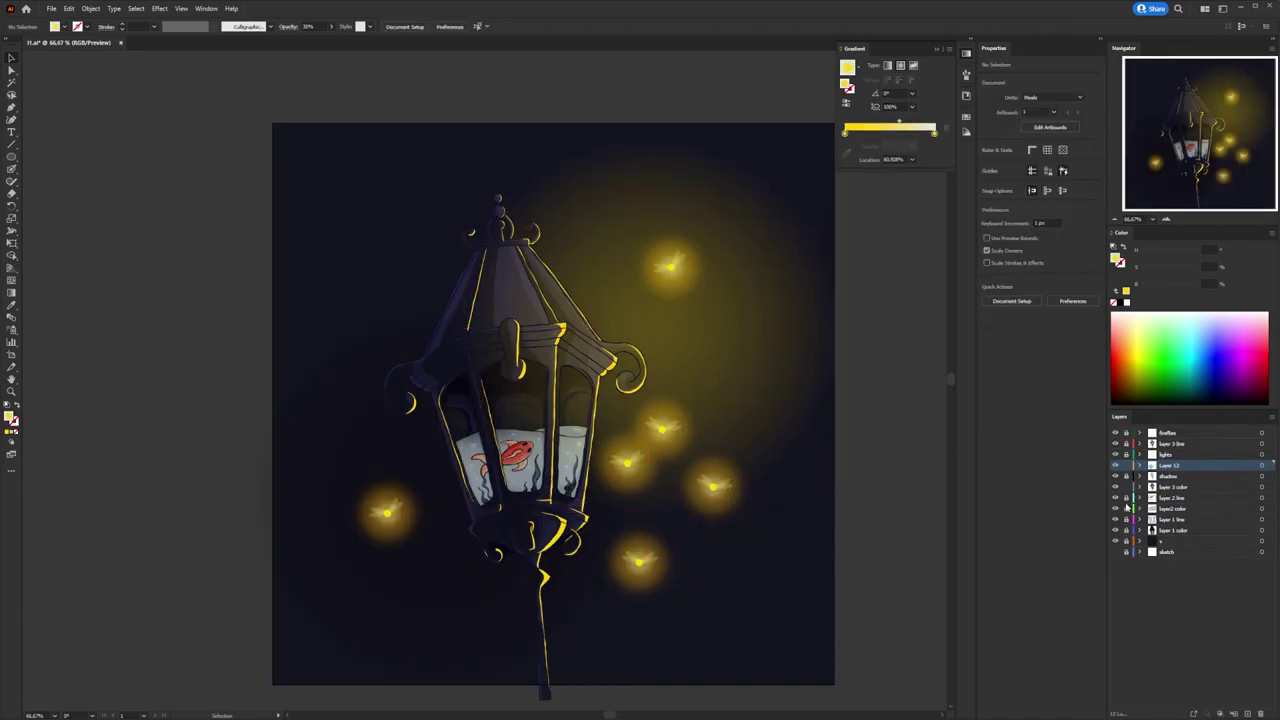
left_click(1262, 443)
left_click(1115, 465)
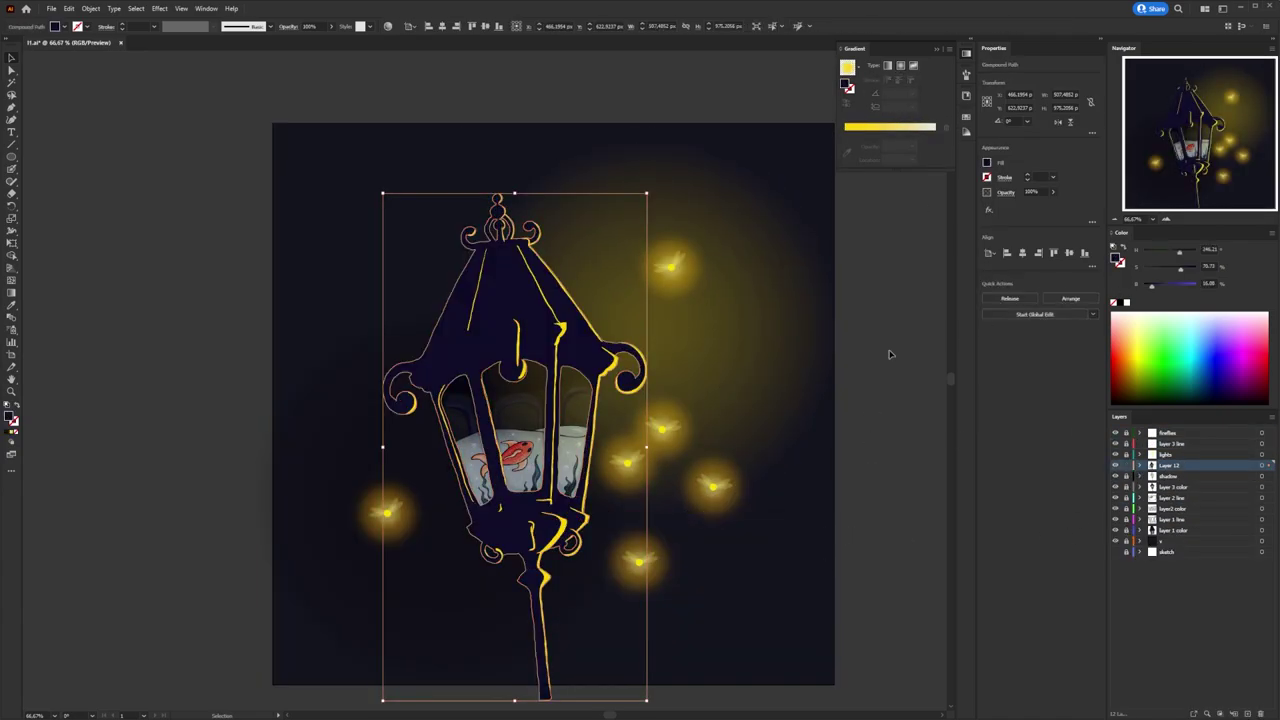
left_click(882, 535)
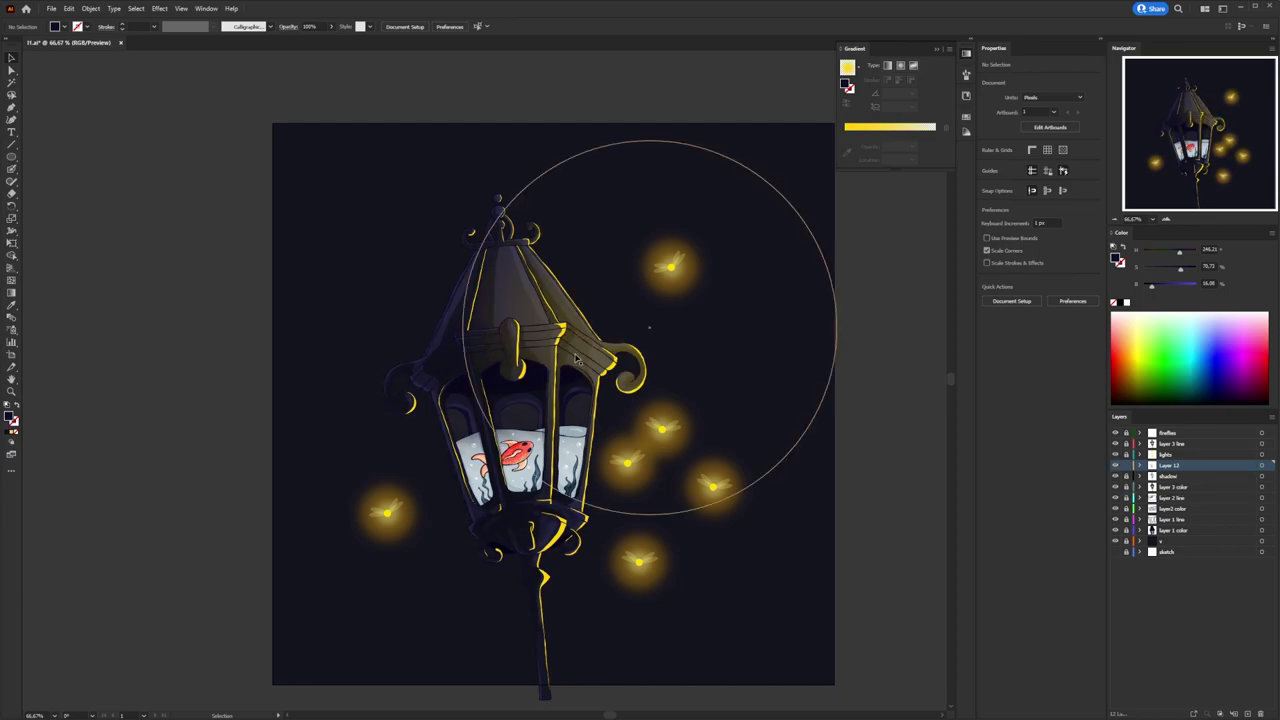
key("ctrl+z")
key("ctrl+z")
key("ctrl+shift+z")
key("ctrl+shift+z")
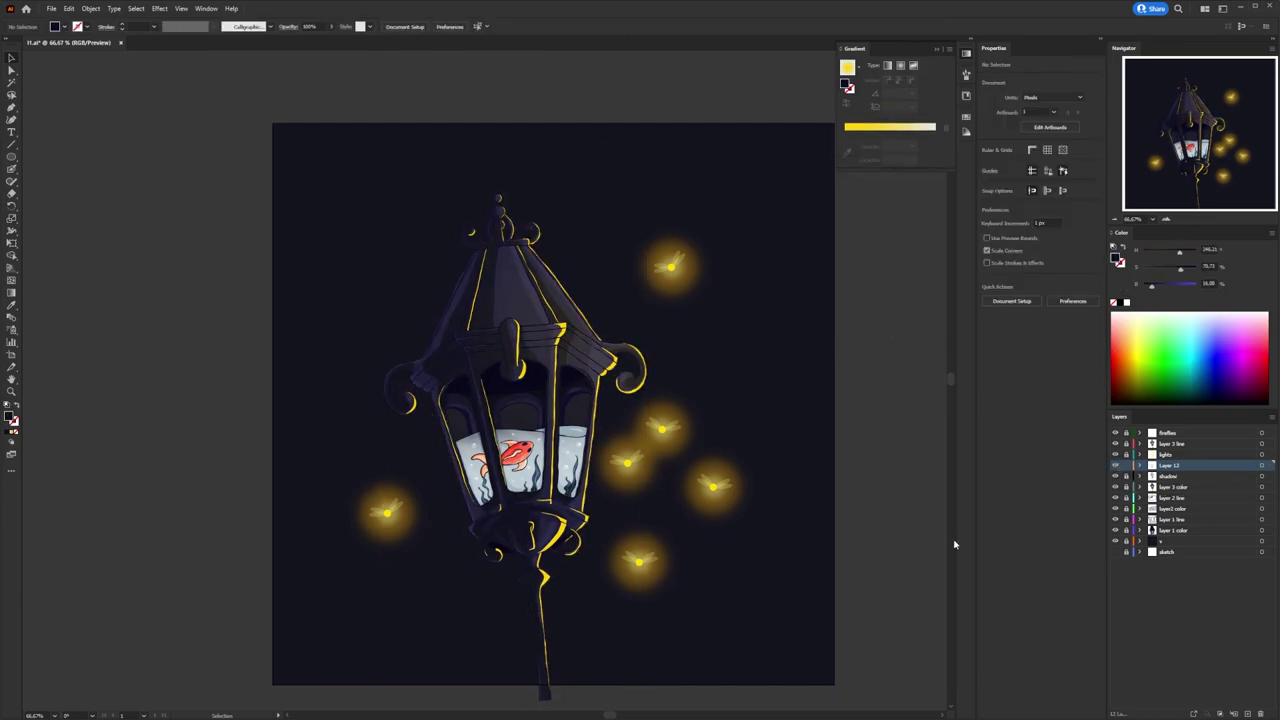
scroll(630, 245, "up", 2)
Move two fireflies beside the lantern and Alt-drag a copy of the left firefly to the upper right.
double_click(630, 240)
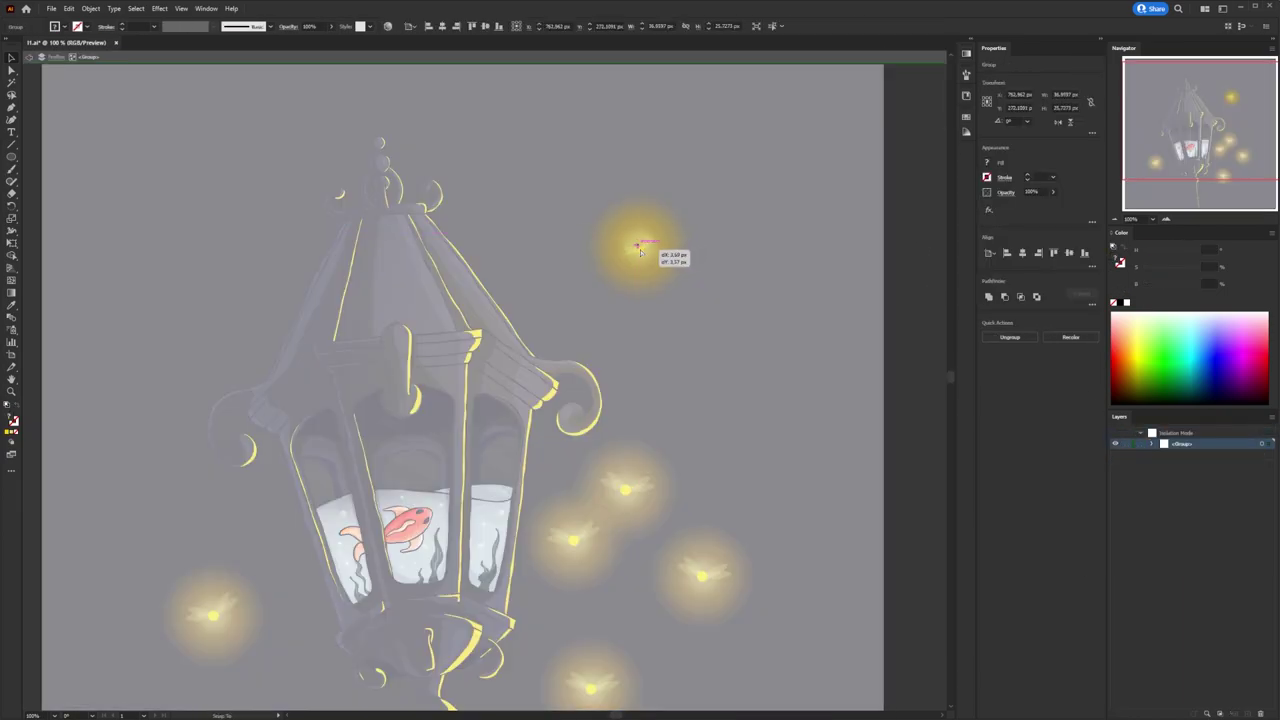
key("Escape")
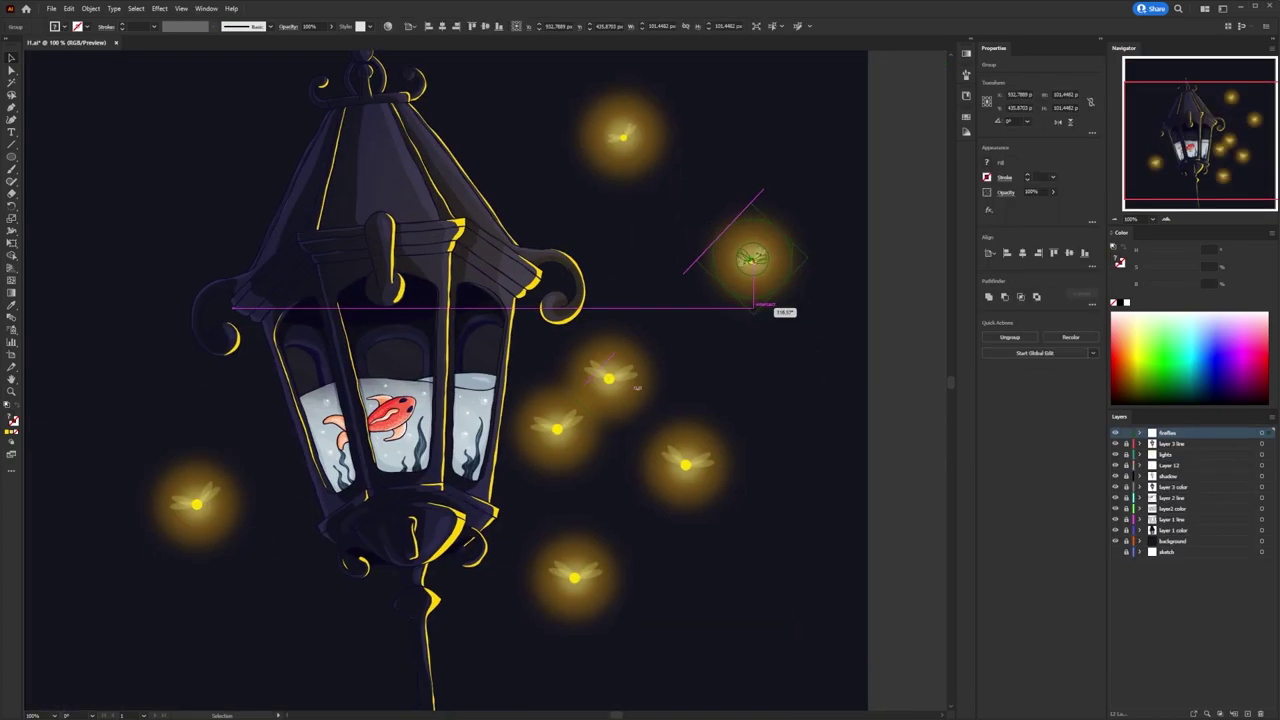
left_click_drag(637, 387, 608, 479)
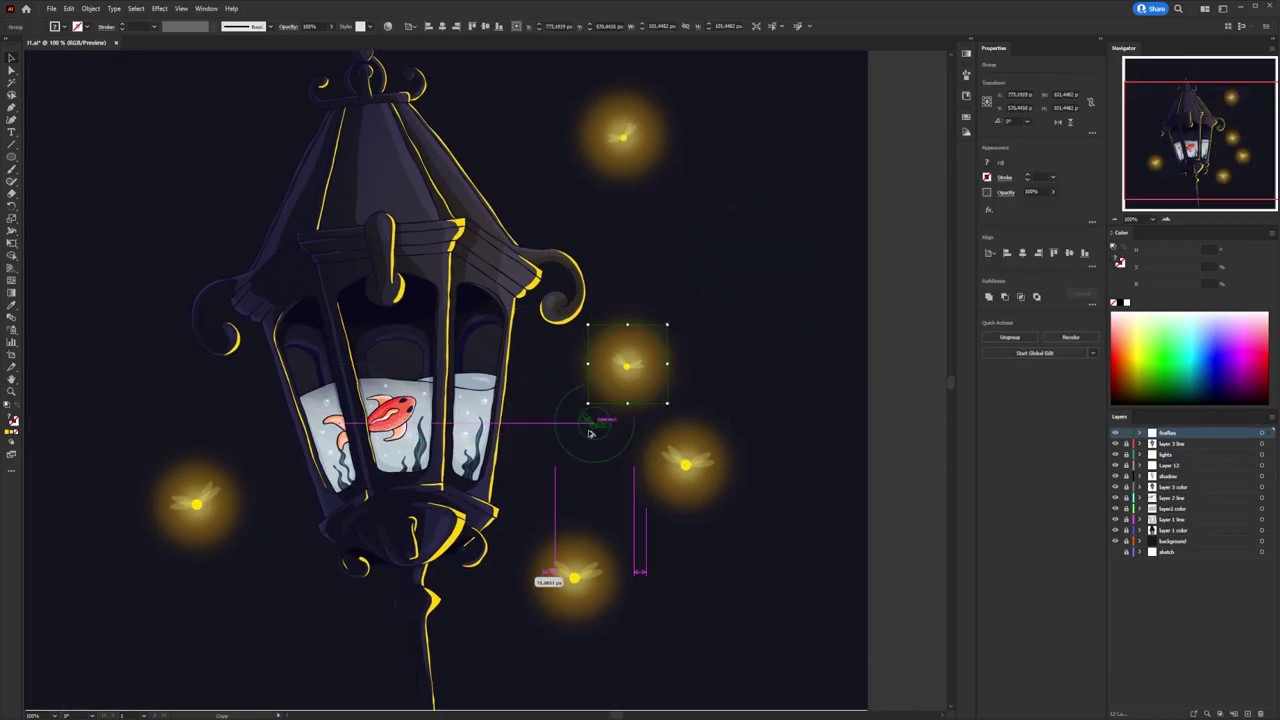
left_click(829, 407)
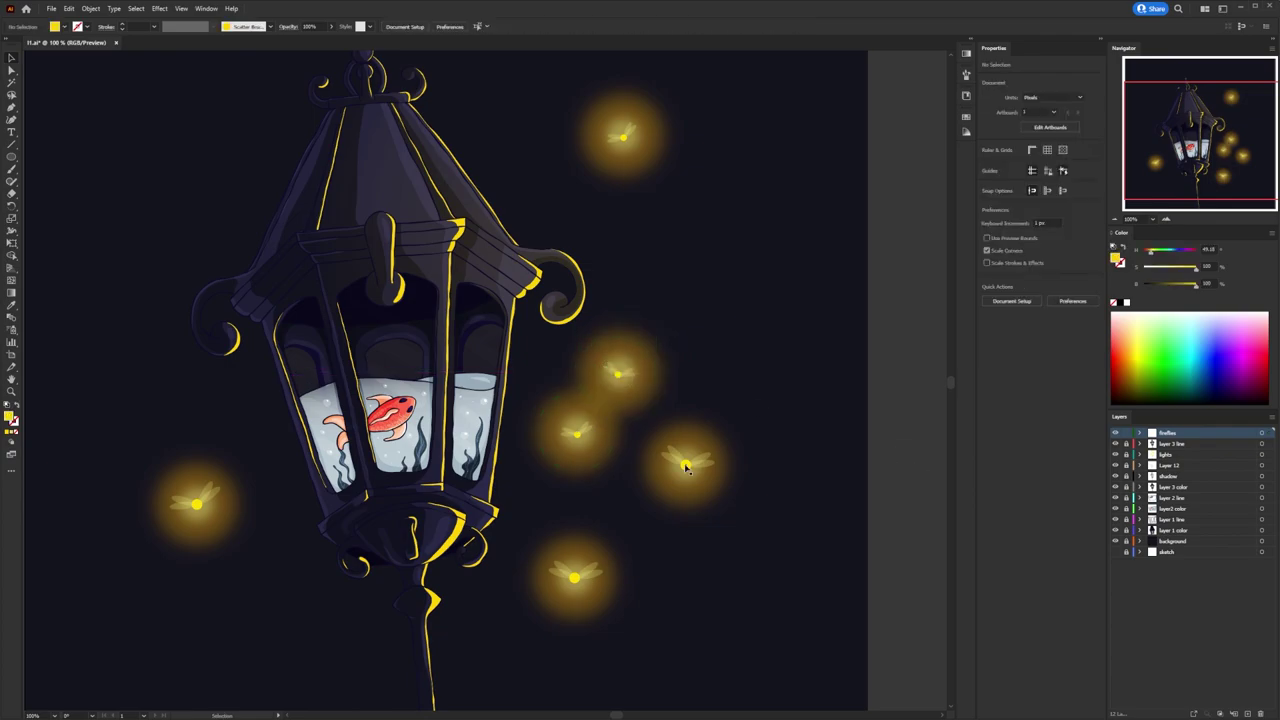
left_click_drag(686, 468, 718, 482)
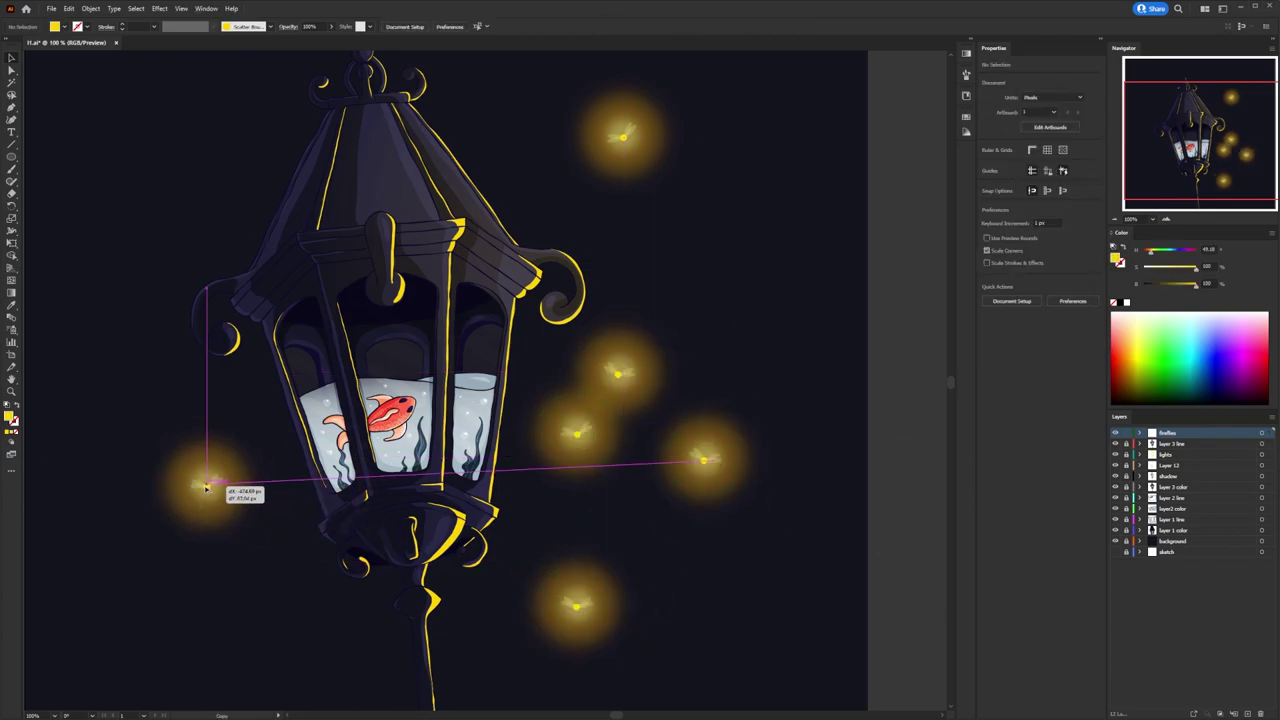
mouse_move(205, 487)
left_mouse_down()
mouse_move(186, 490)
mouse_move(757, 233)
left_mouse_up()
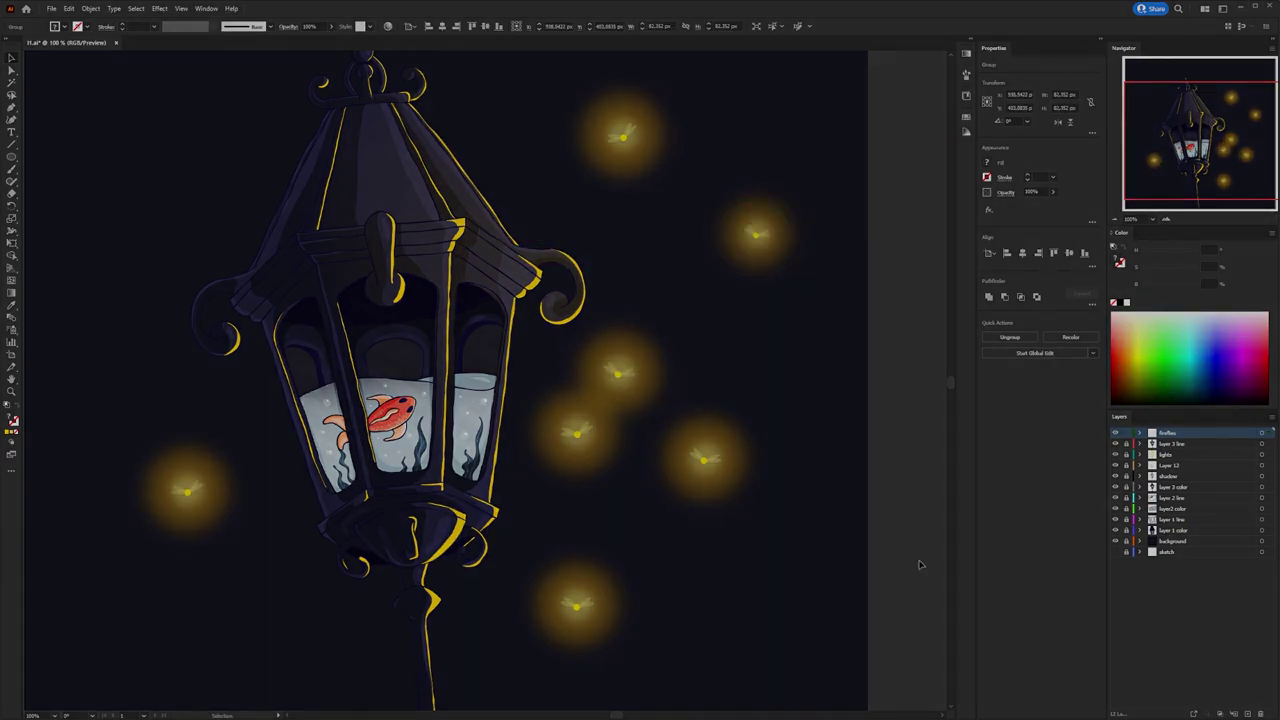